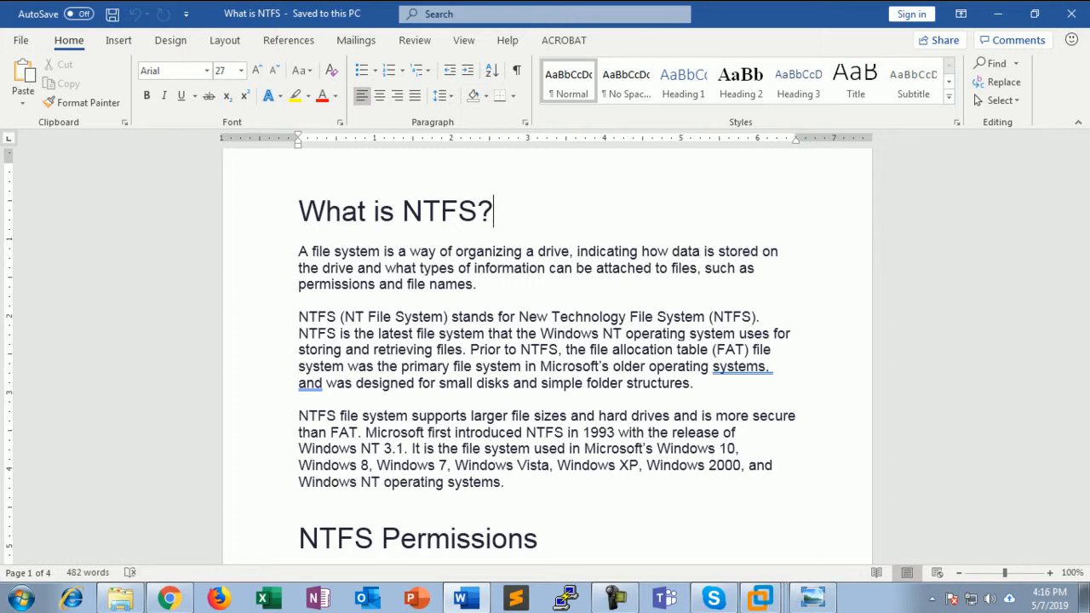
Scroll the What is NTFS document past the NTFS Permissions heading to the six numbered permission types
scroll(545, 349, "down", 5)
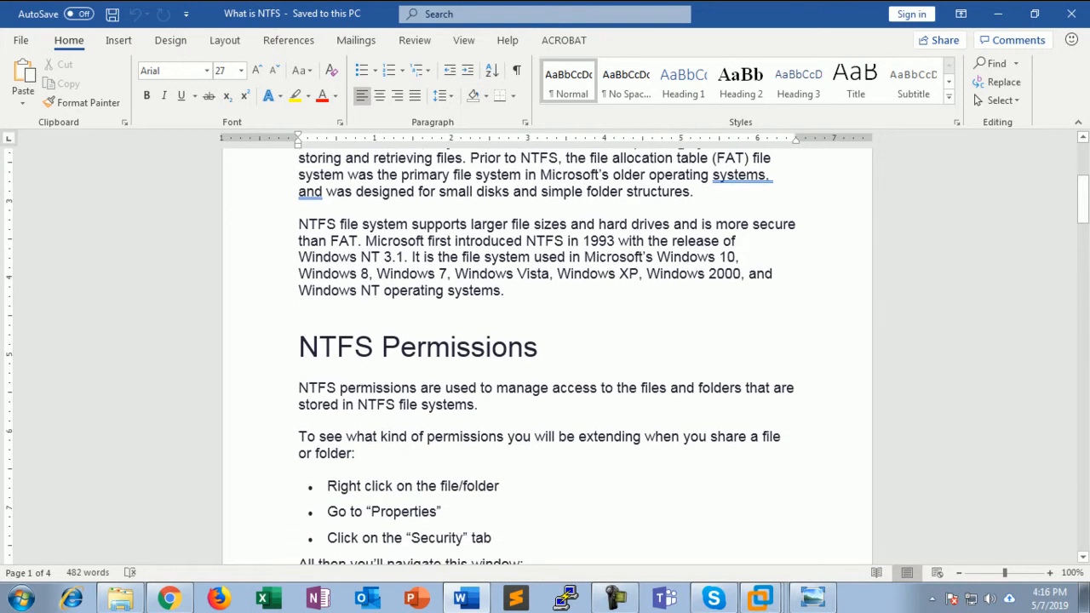
scroll(545, 349, "down", 2)
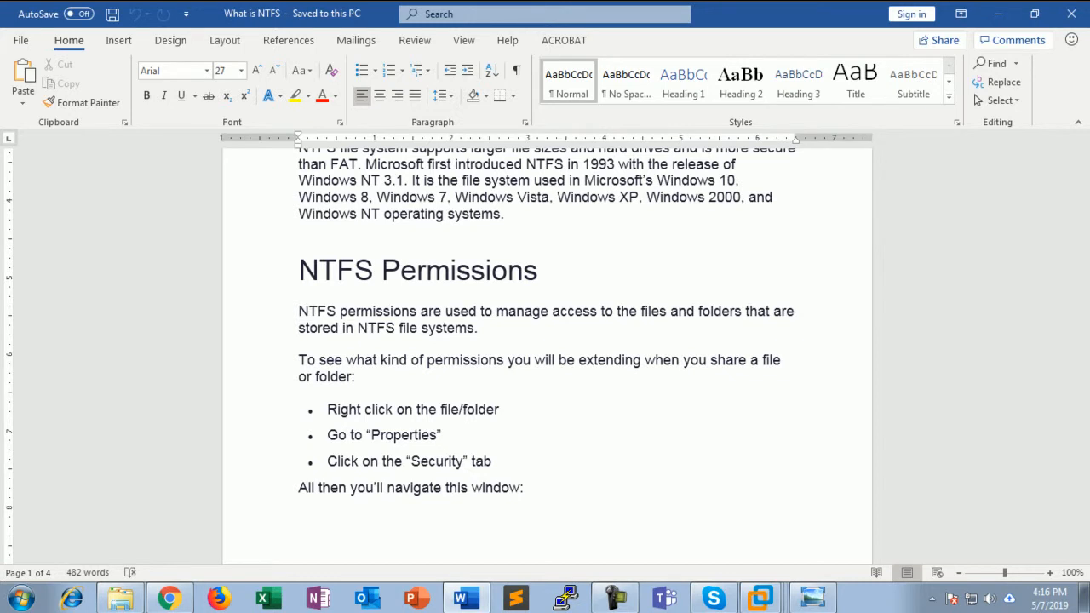
scroll(545, 349, "down", 3)
scroll(545, 357, "down", 9)
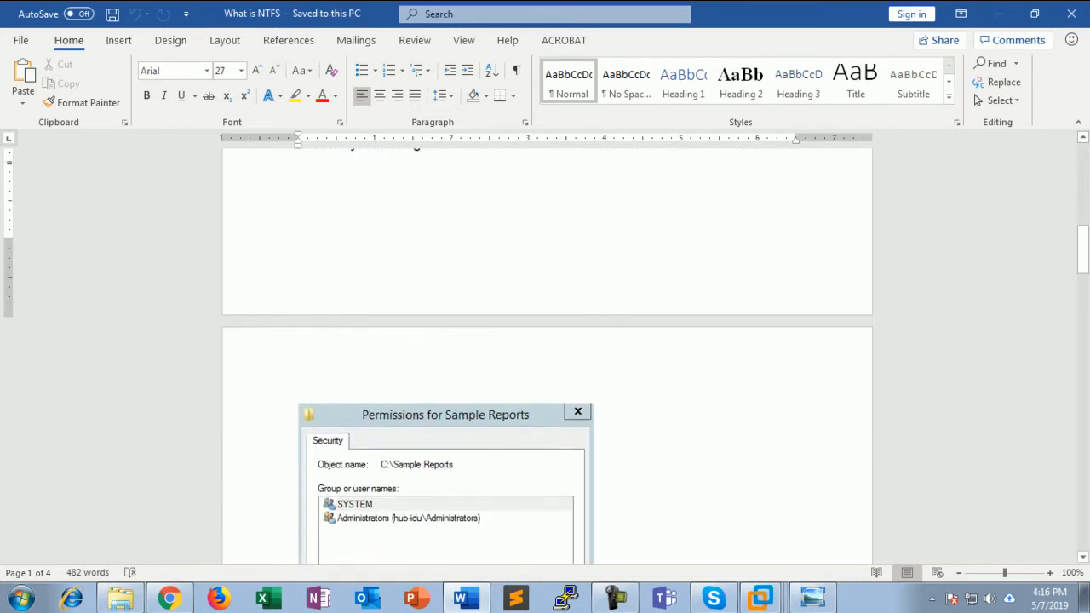
scroll(545, 357, "down", 2)
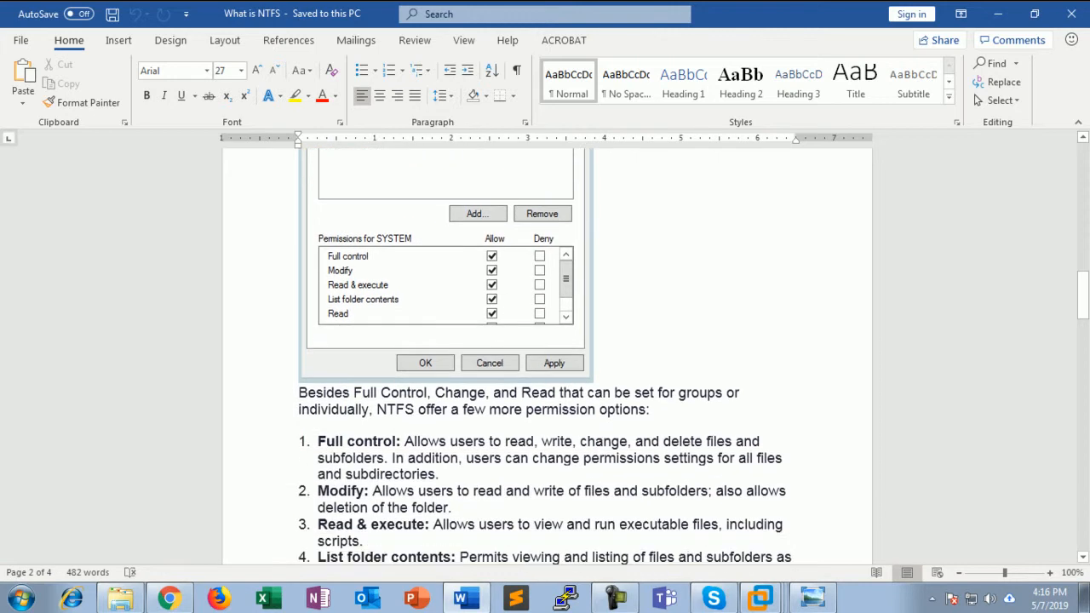
scroll(545, 357, "down", 2)
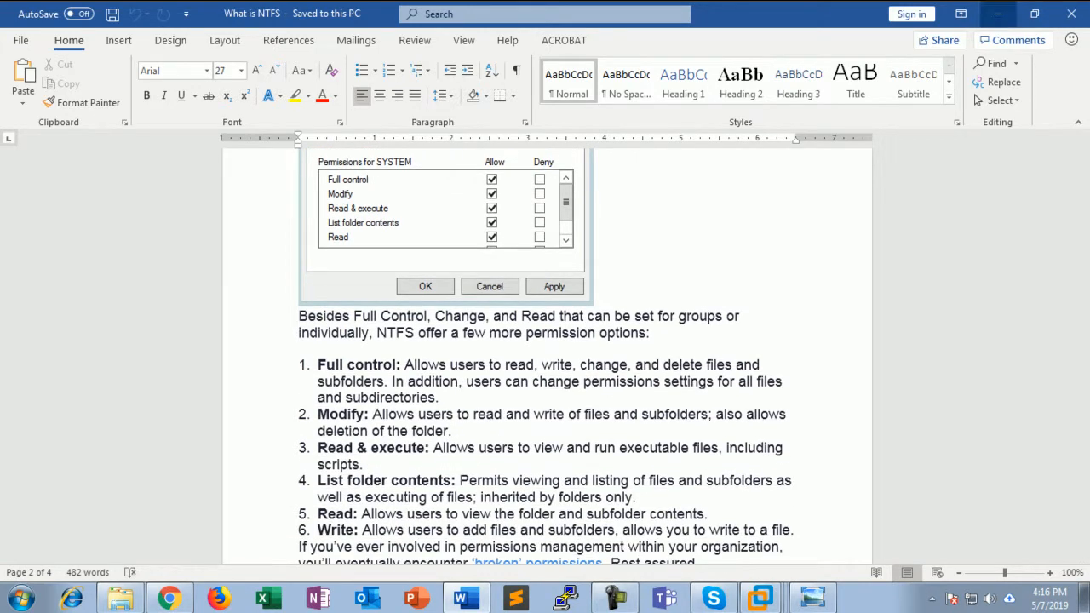
left_click(998, 14)
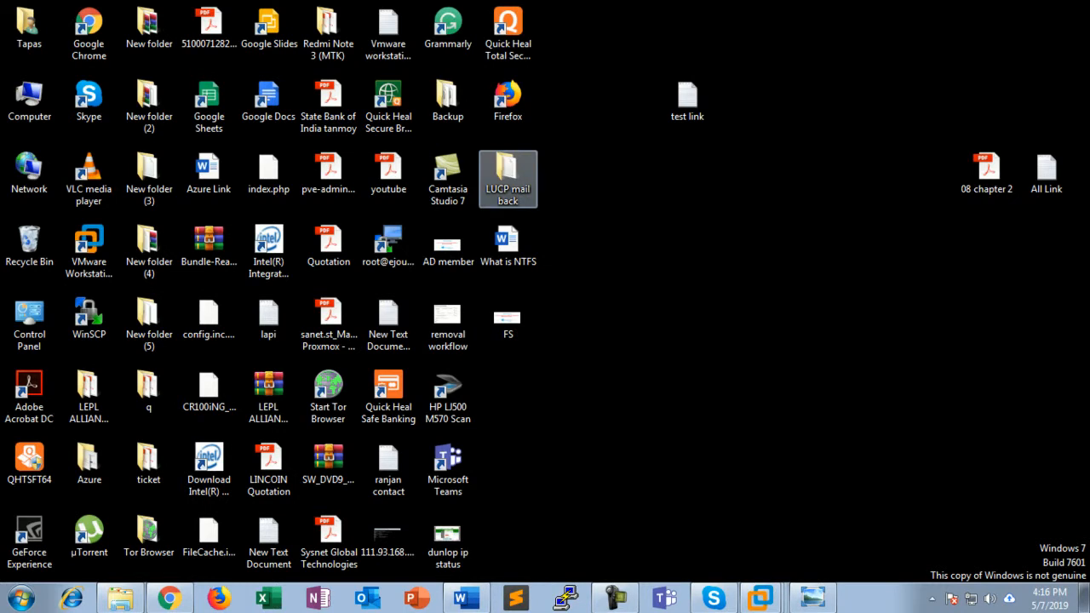
right_click(530, 162)
left_click(588, 573)
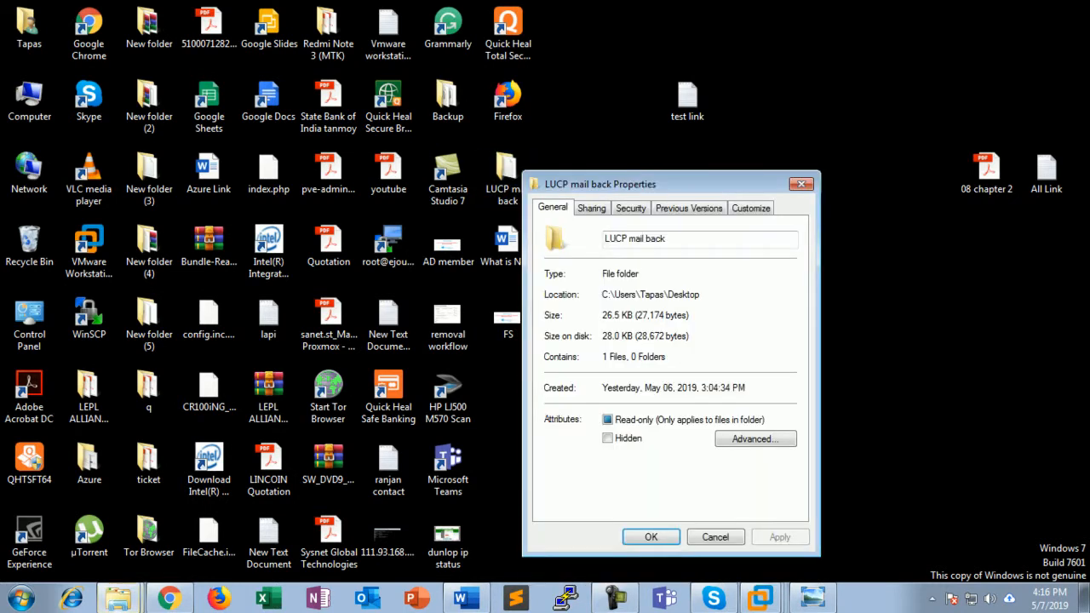
left_click(631, 209)
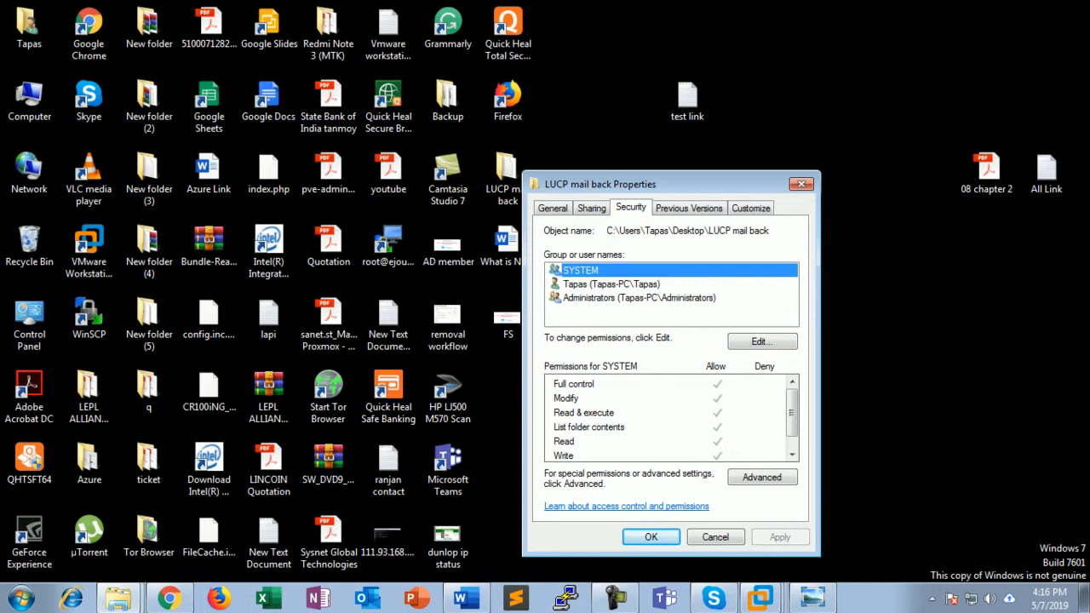
key("Return")
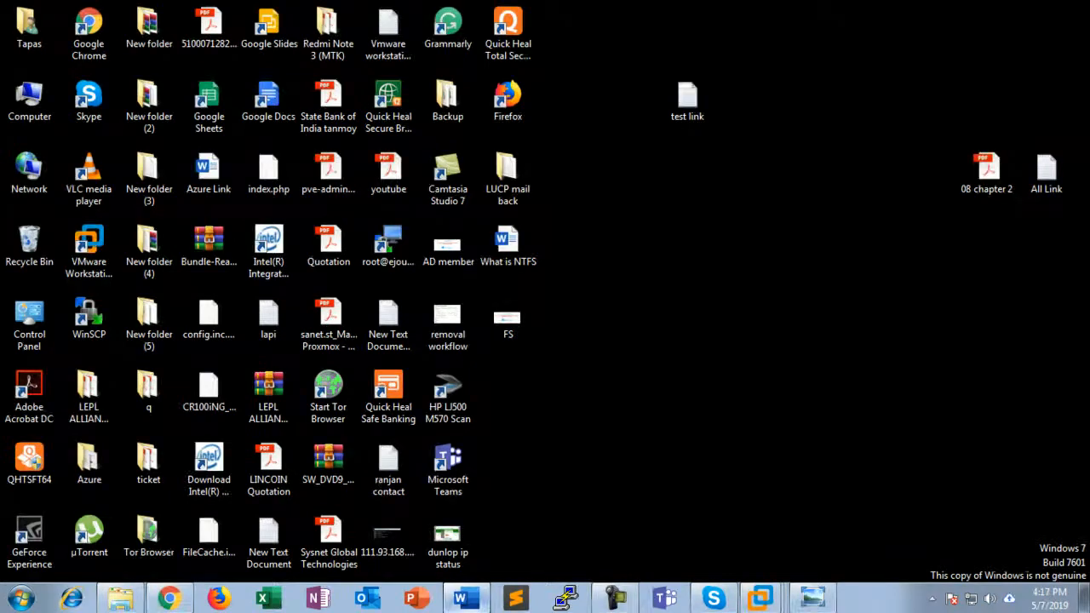
left_click(466, 599)
scroll(545, 358, "down", 2)
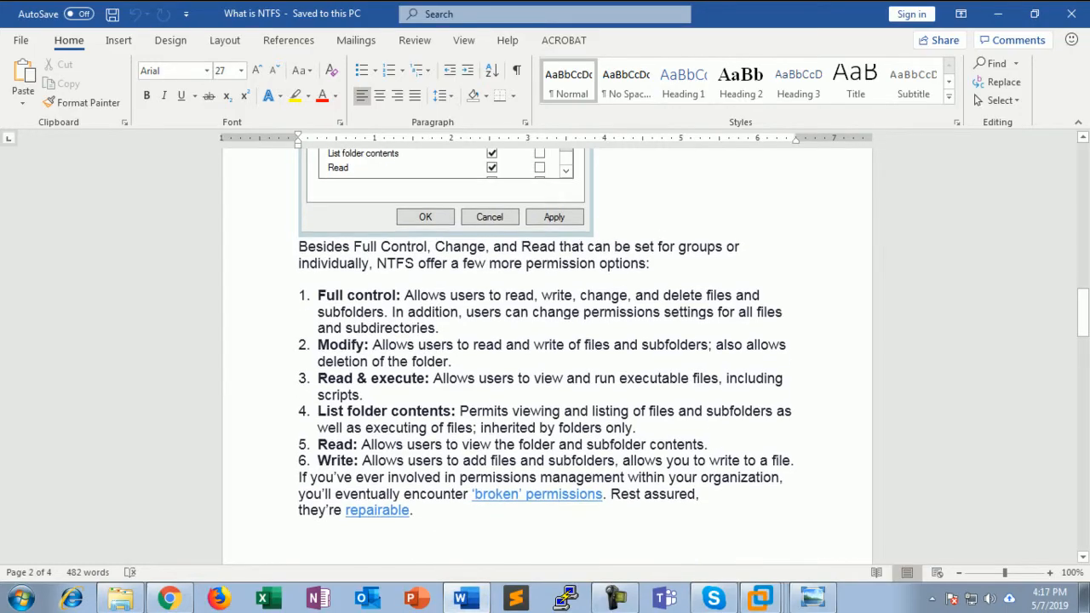
scroll(545, 358, "down", 1)
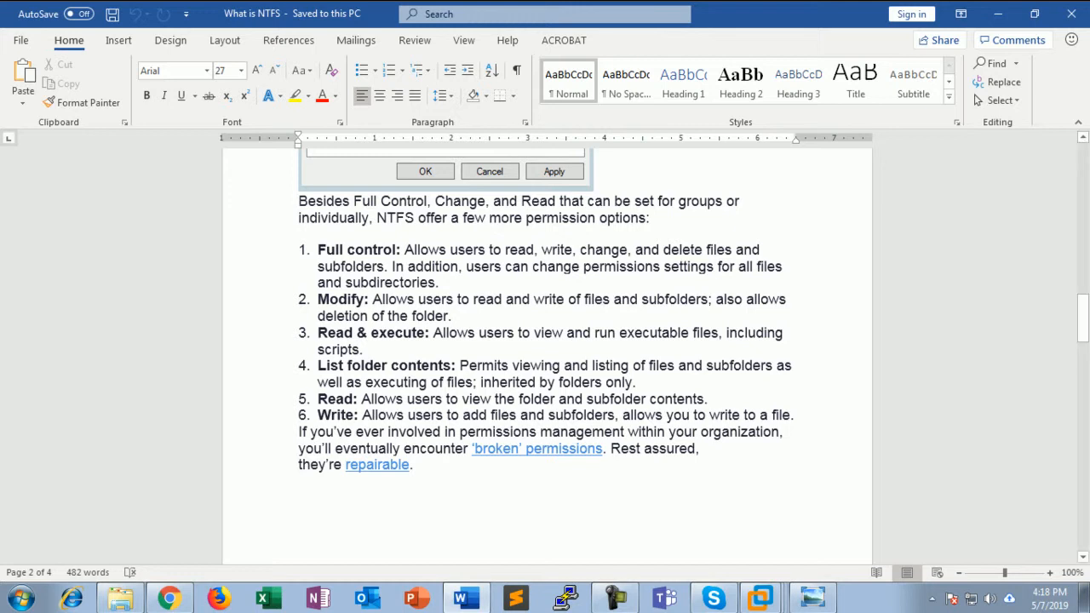
scroll(545, 340, "down", 1)
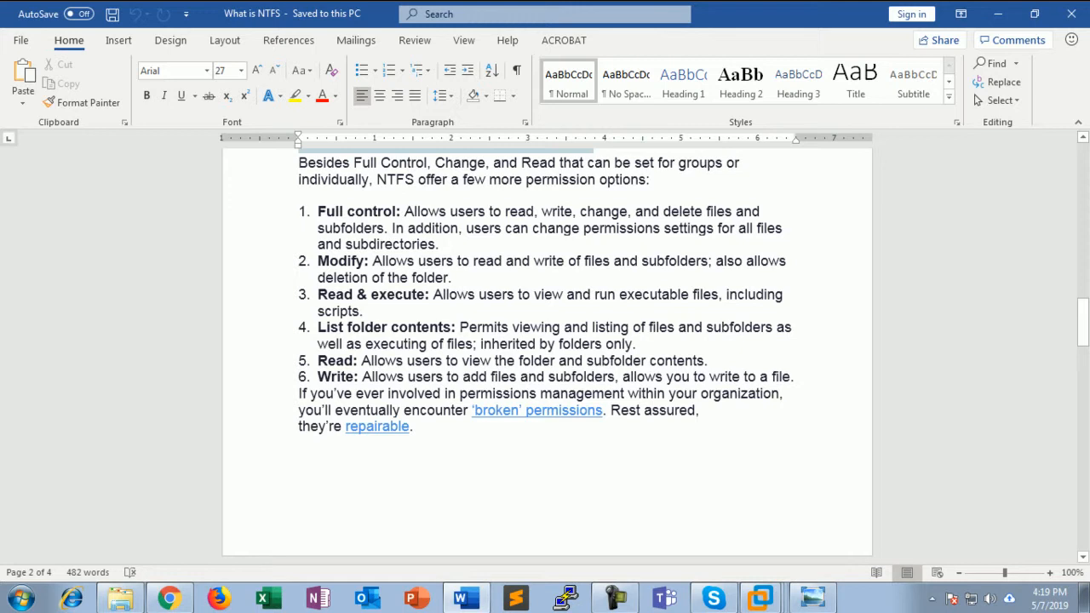
Read down through the Share Permissions section and its dialog image, then minimize Word
scroll(545, 353, "down", 6)
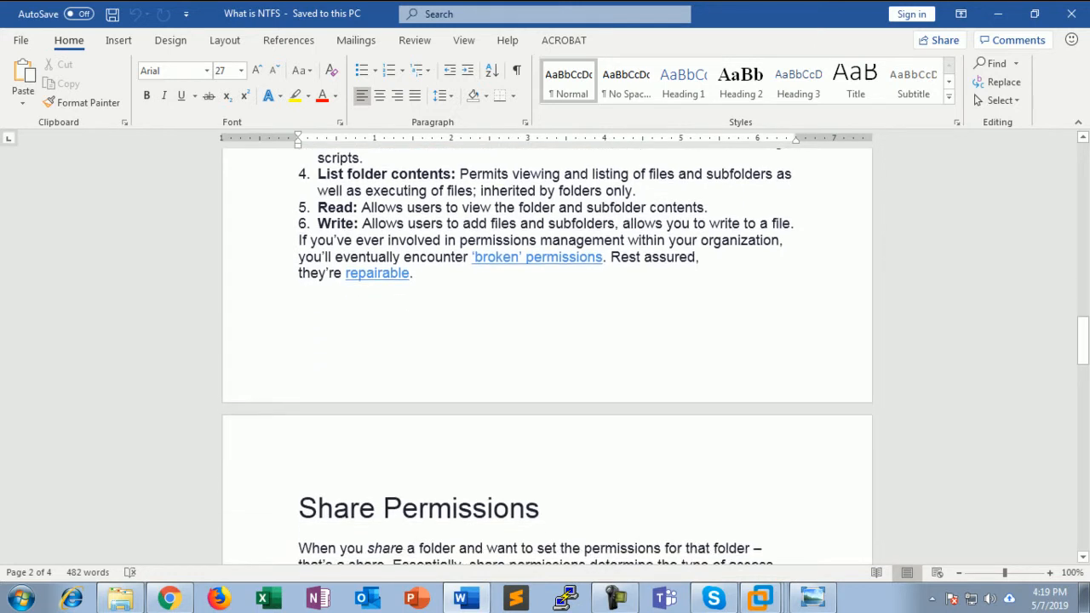
scroll(545, 353, "down", 3)
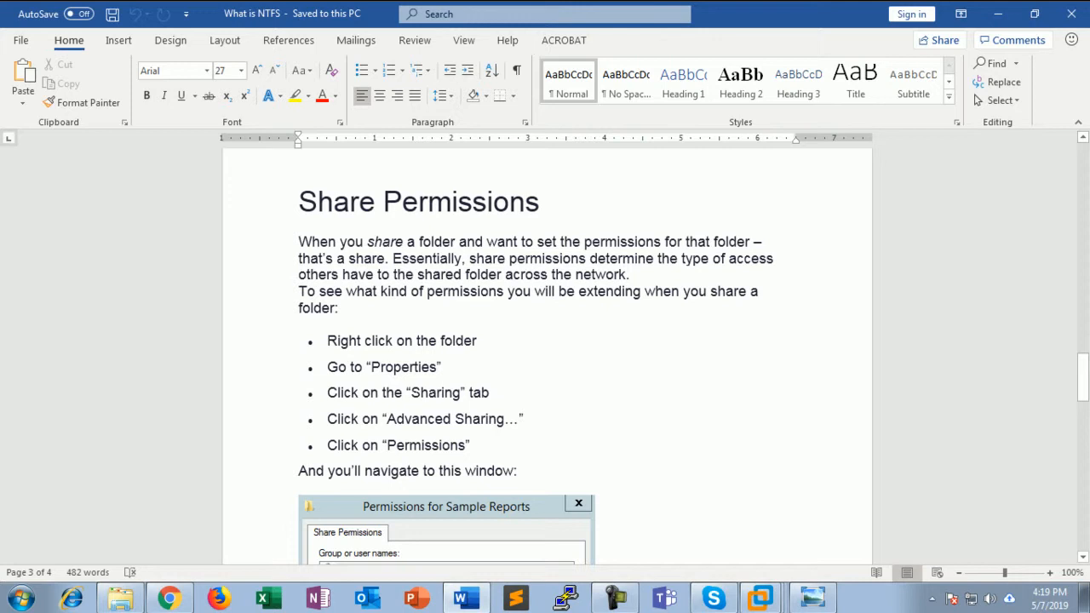
scroll(545, 358, "down", 2)
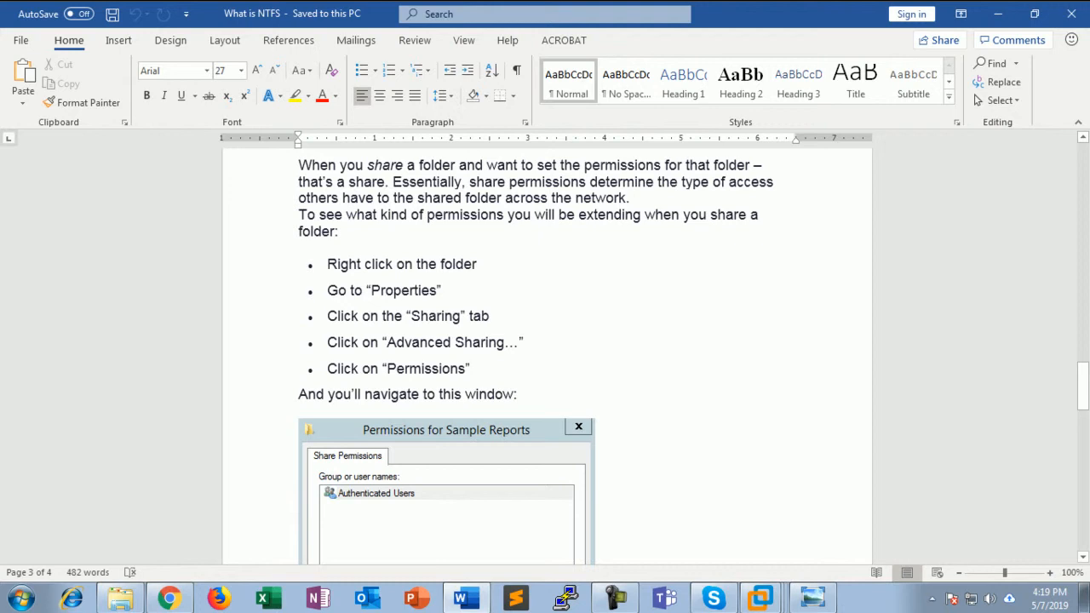
scroll(545, 358, "down", 6)
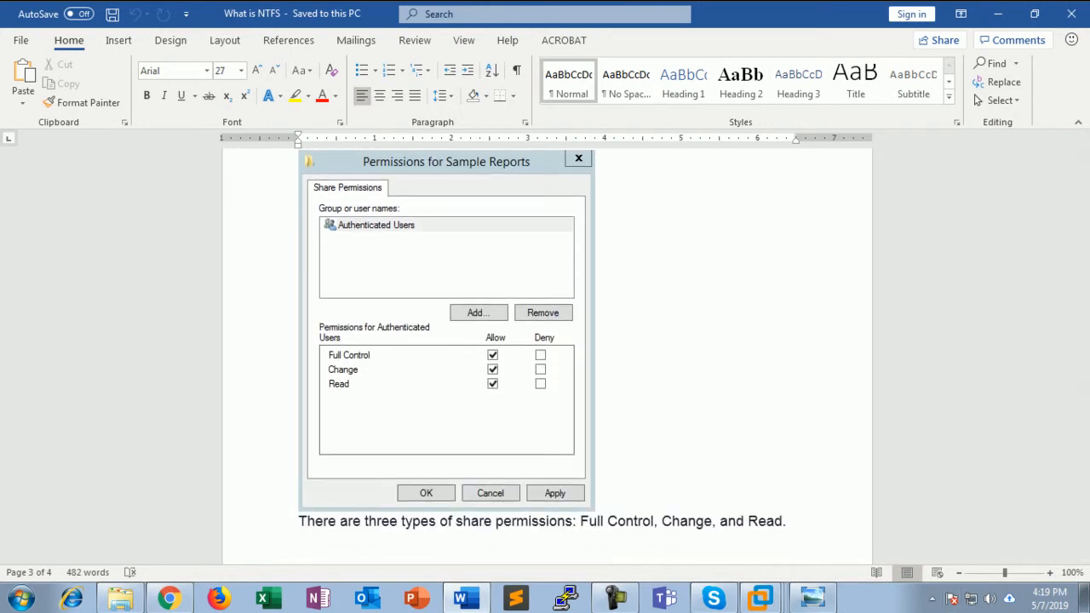
left_click(997, 13)
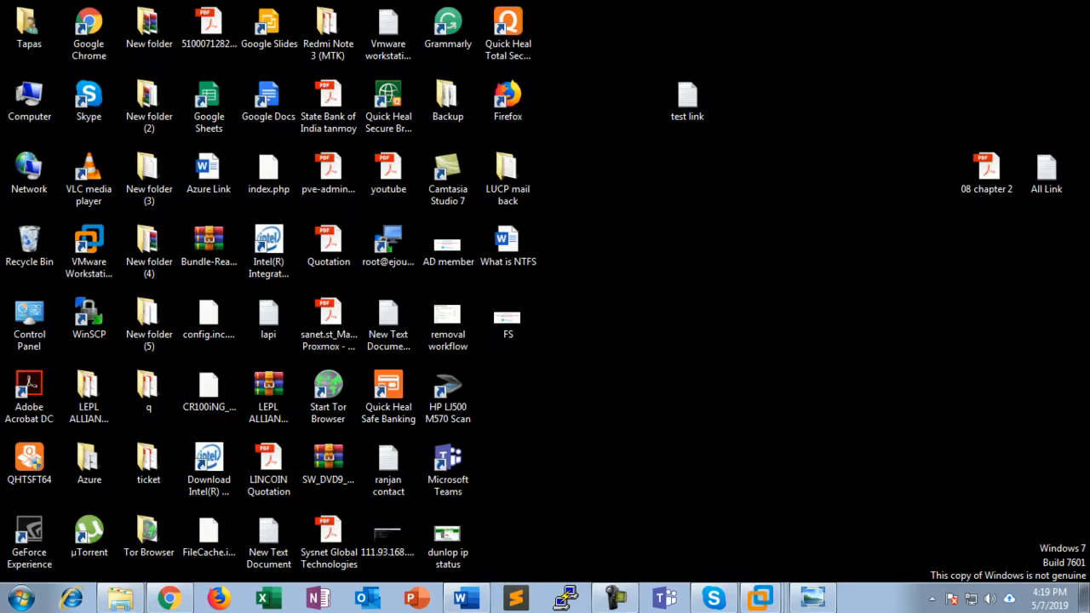
Open the LUCP mail back folder's Sharing tab and cancel Advanced Sharing unchanged
right_click(533, 168)
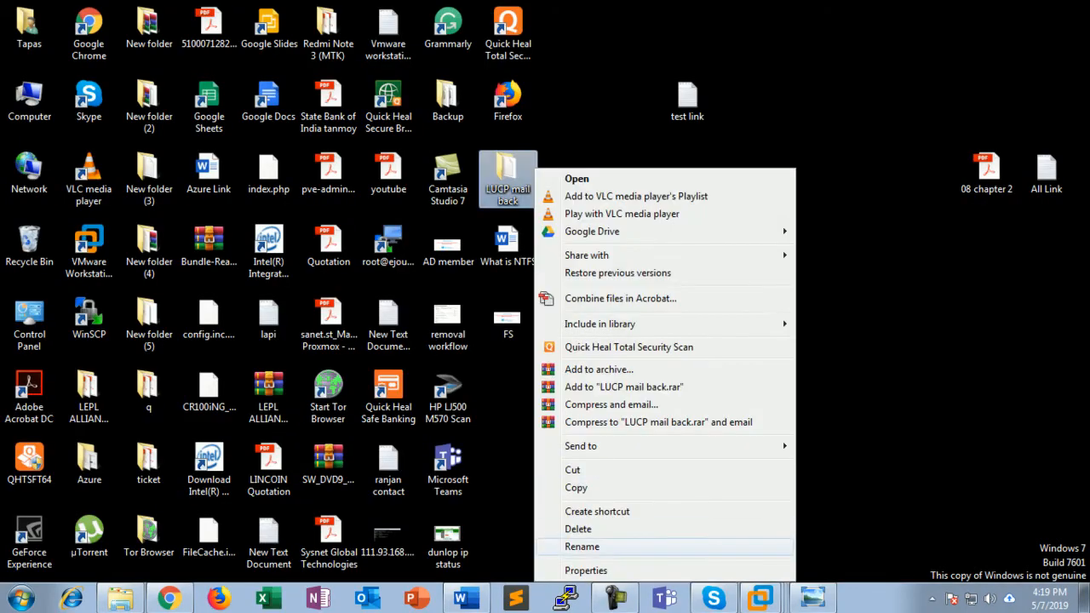
left_click(579, 569)
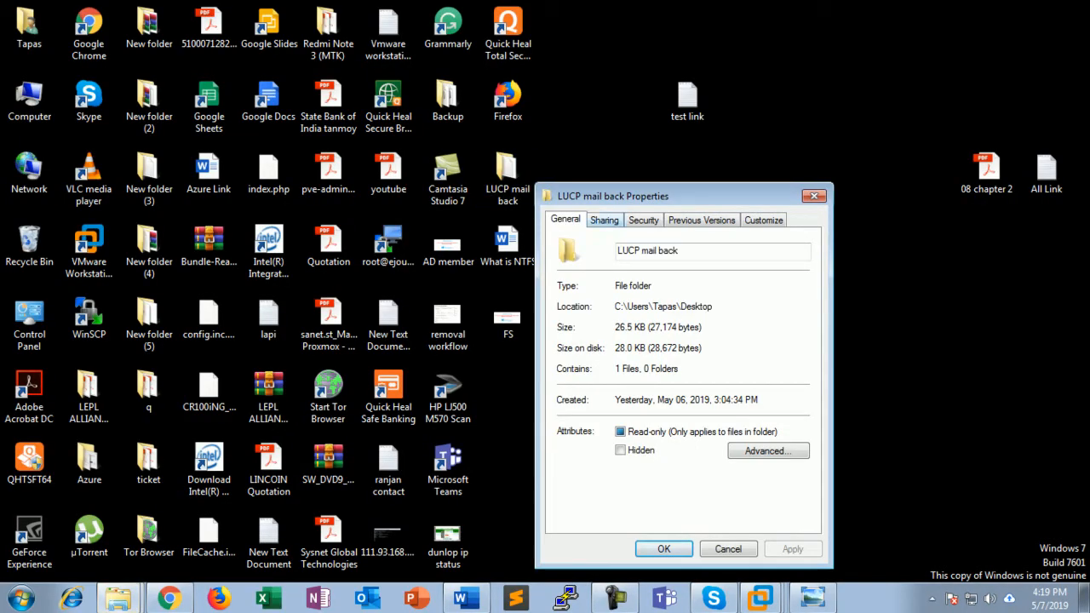
left_click(604, 219)
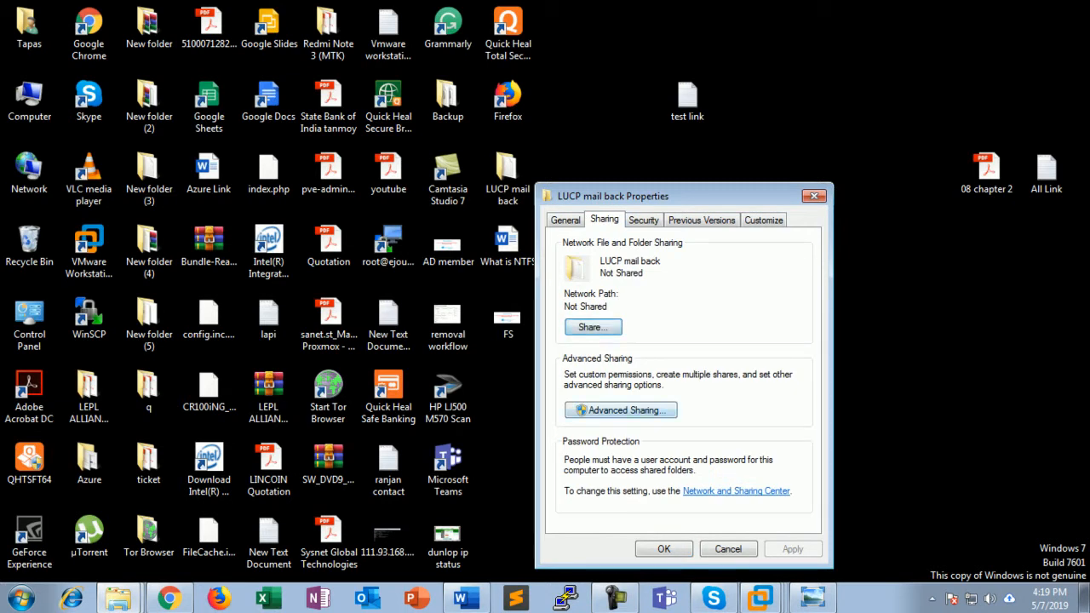
left_click(620, 410)
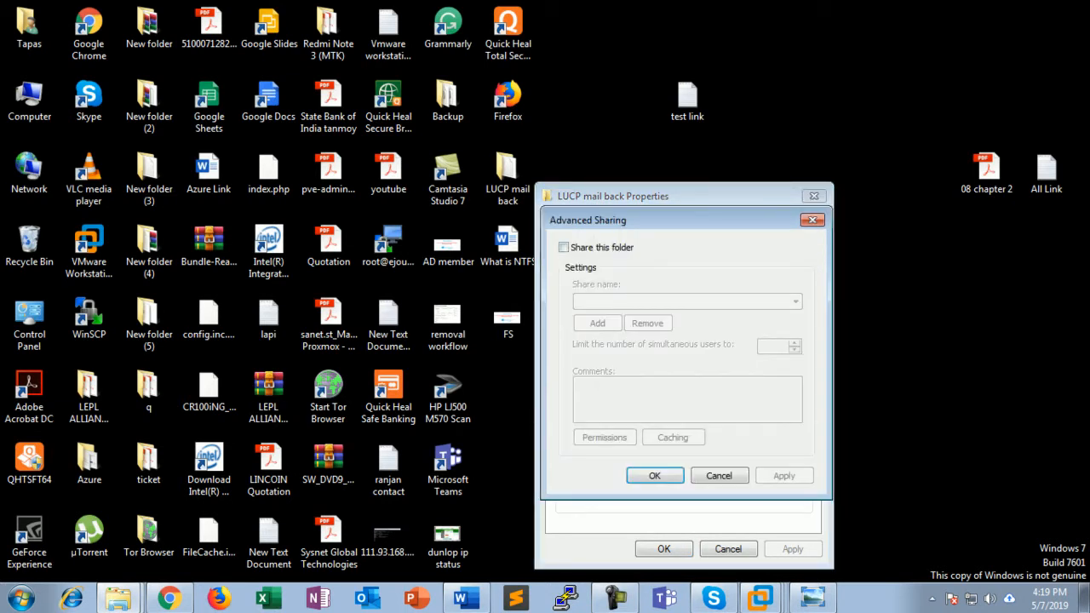
left_click(720, 476)
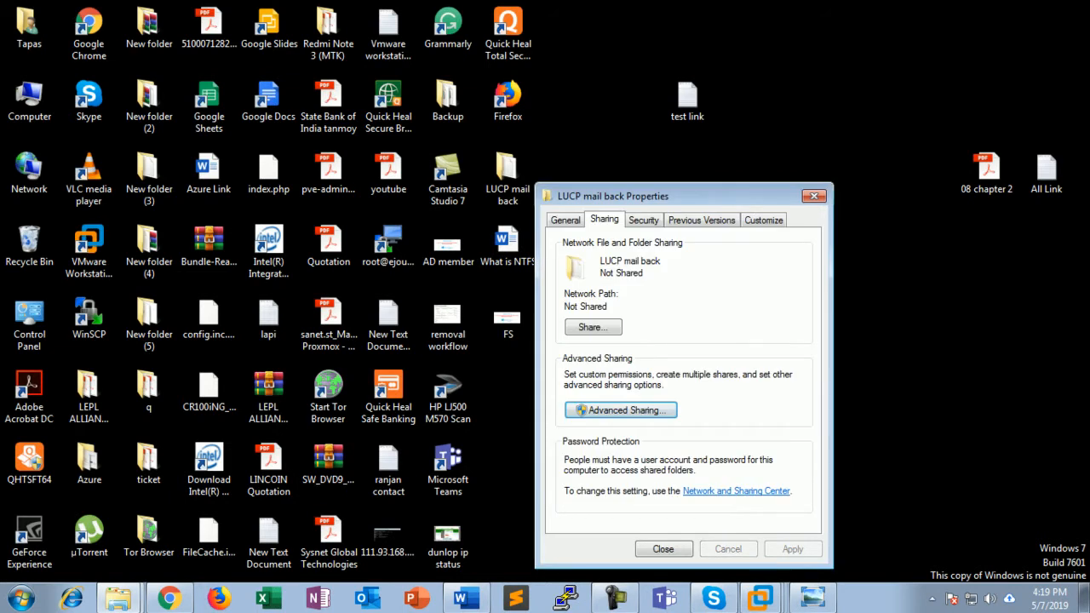
Close the Share window and folder Properties without sharing, then bring the NTFS document back
left_click(593, 327)
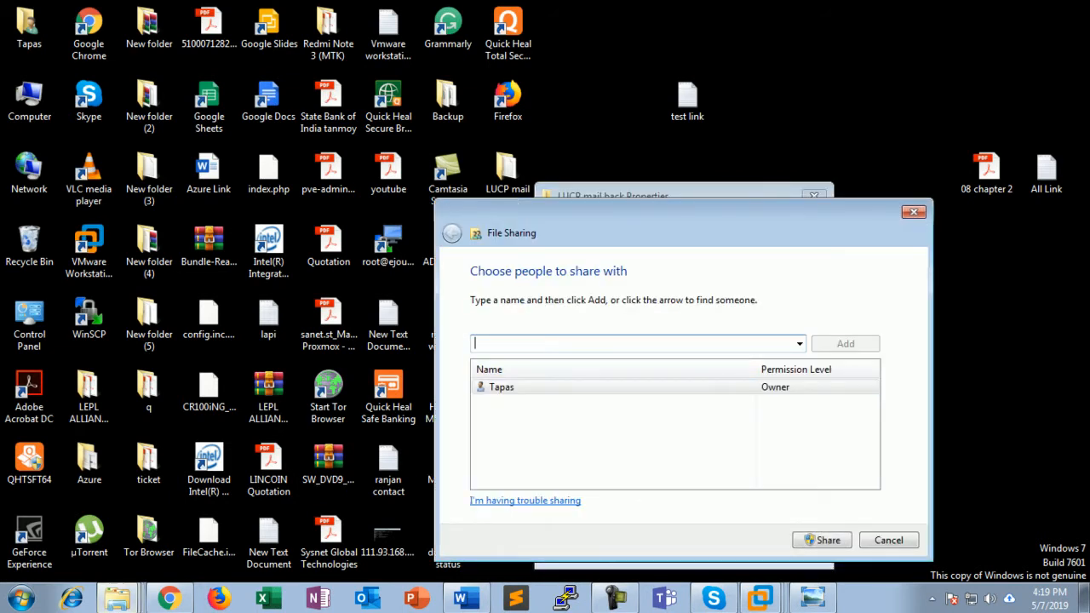
key("Escape")
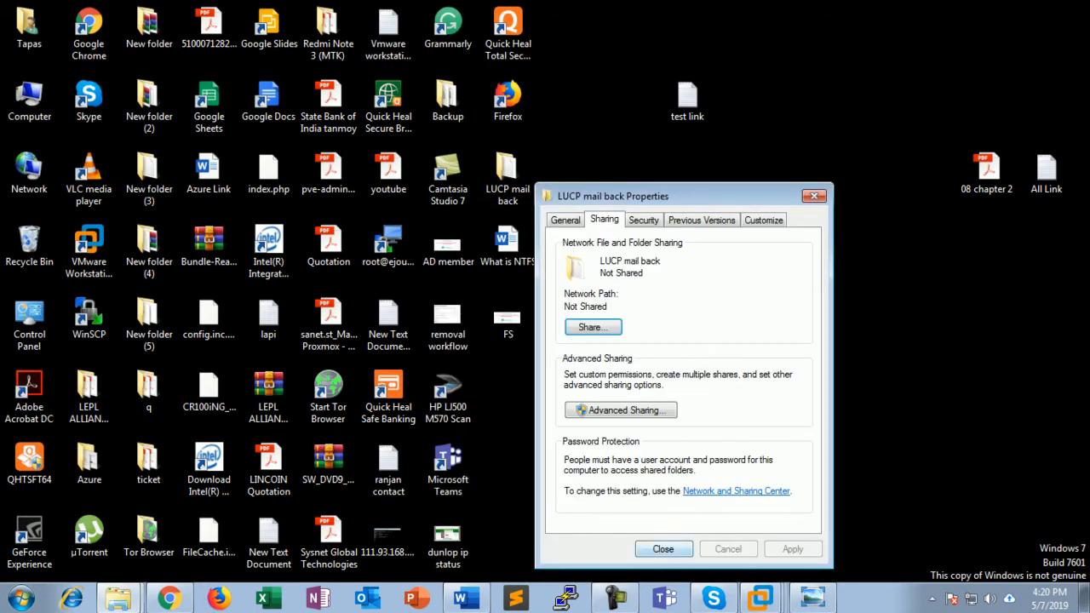
key("Escape")
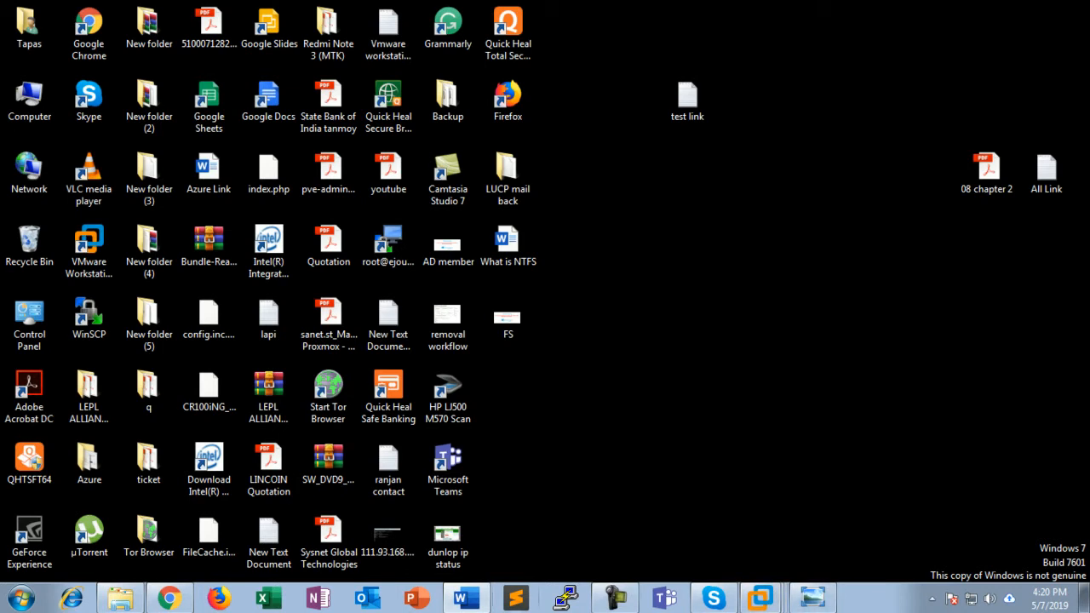
left_click(466, 599)
scroll(547, 340, "down", 3)
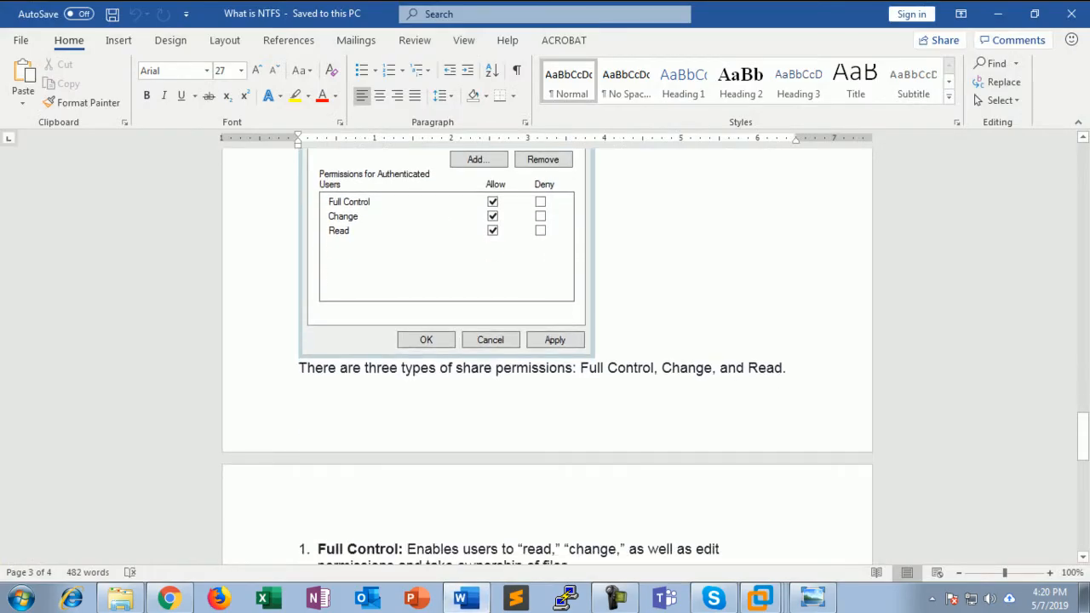
Scroll to the Full Control, Change and Read descriptions, then minimize Word
scroll(546, 357, "down", 4)
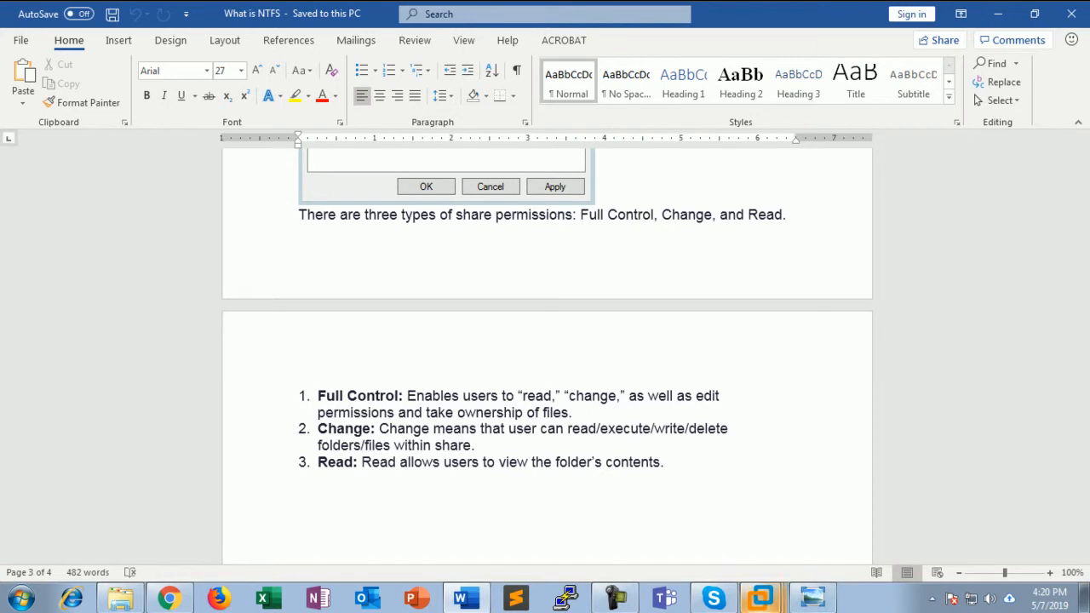
left_click(998, 13)
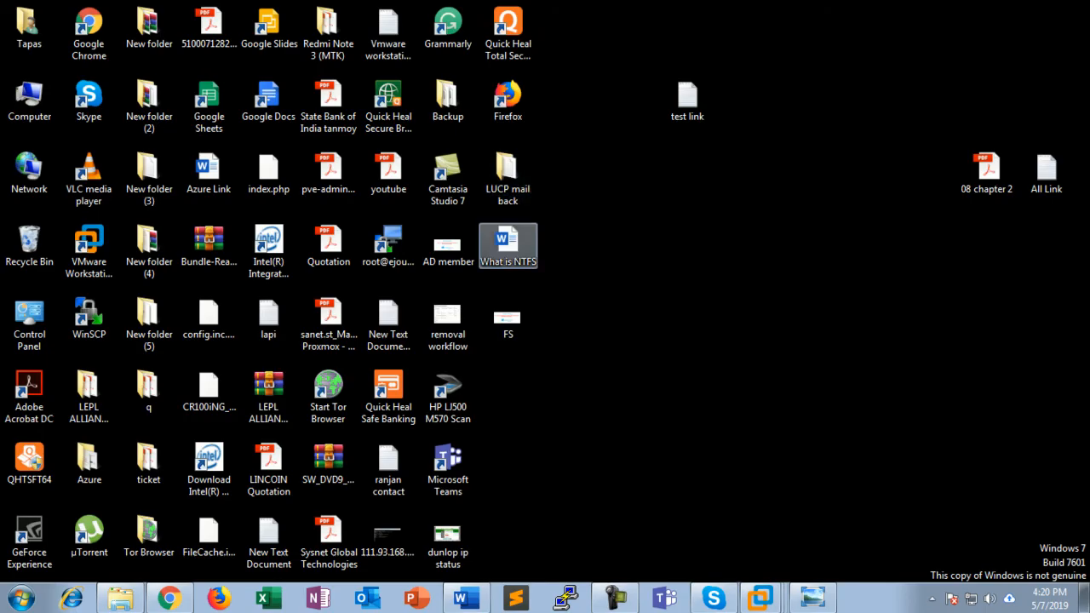
In LUCP mail back's Advanced Sharing, tick Share this folder and open its Permissions
right_click(535, 164)
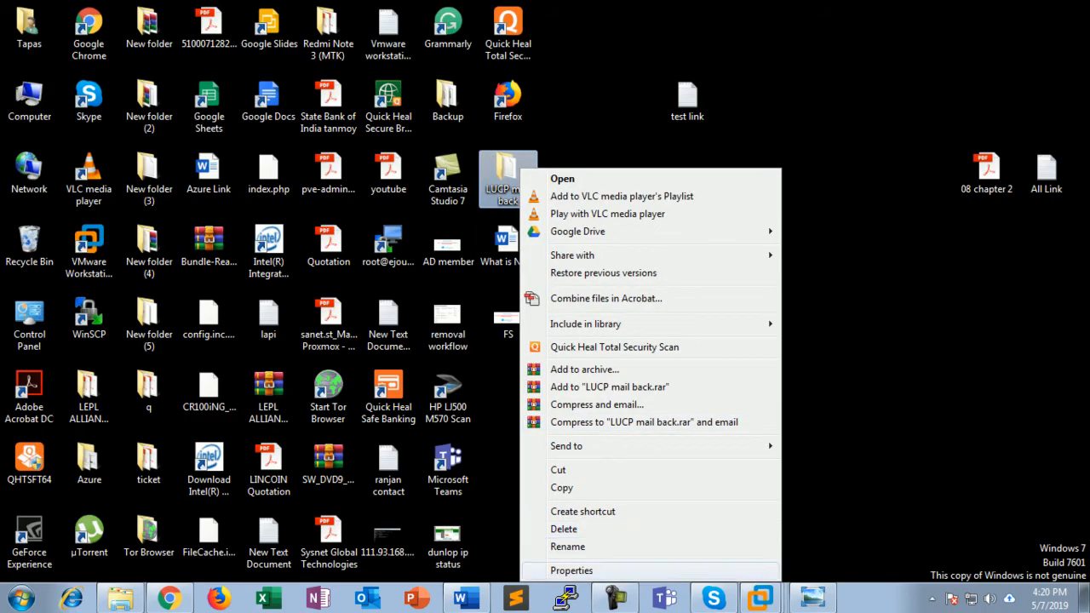
left_click(562, 571)
left_click(589, 229)
left_click(604, 418)
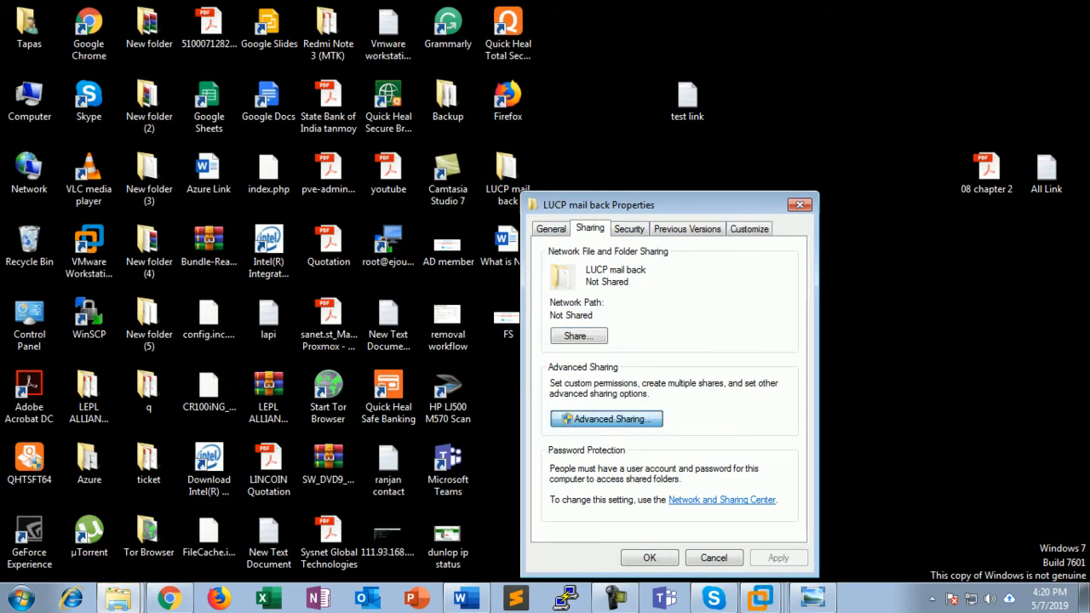
left_click(549, 256)
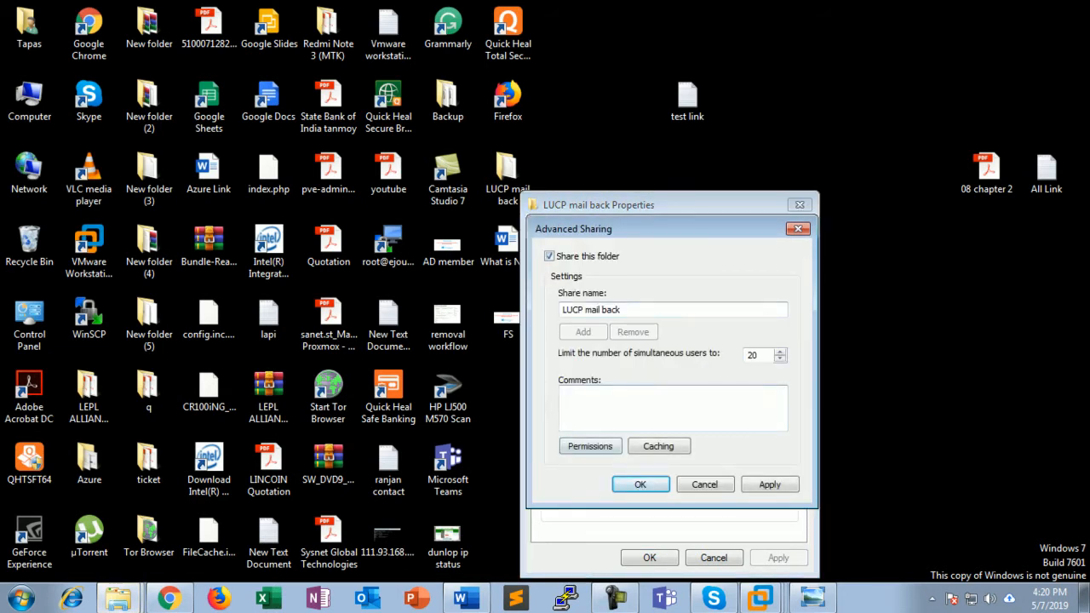
left_click(590, 446)
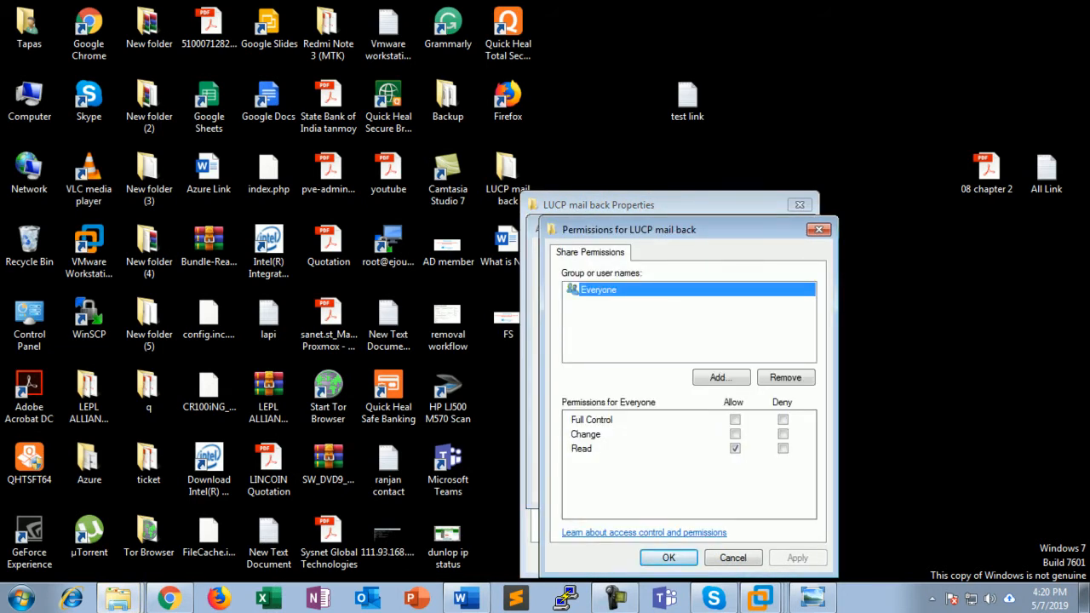
Open Add and close it without adding anyone, close all sharing dialogs, and return to Word
left_click(720, 377)
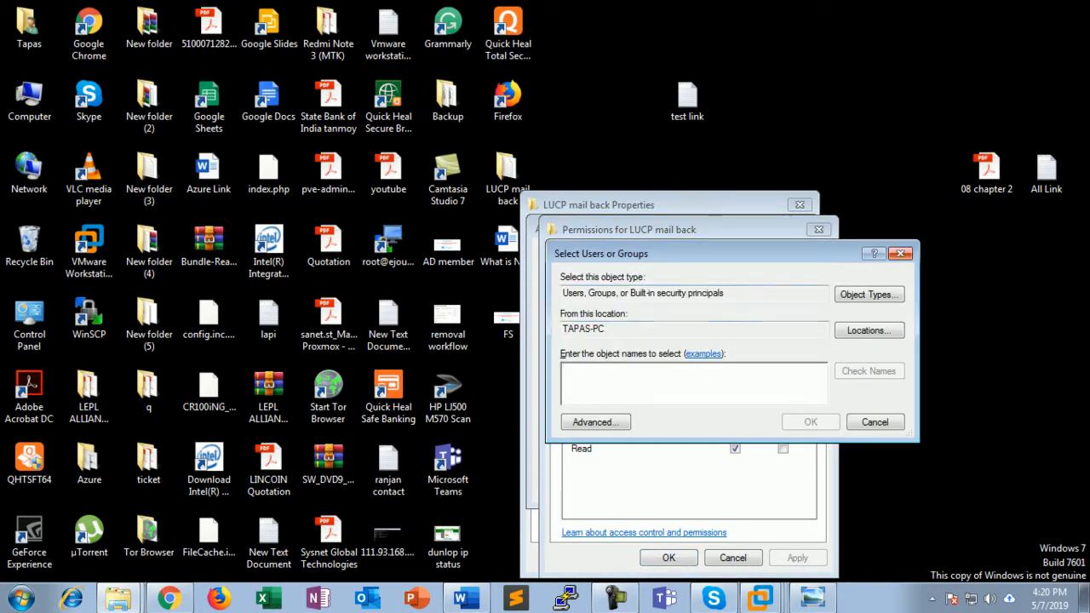
left_click(901, 254)
left_click(819, 230)
left_click(798, 229)
left_click(800, 205)
left_click(465, 597)
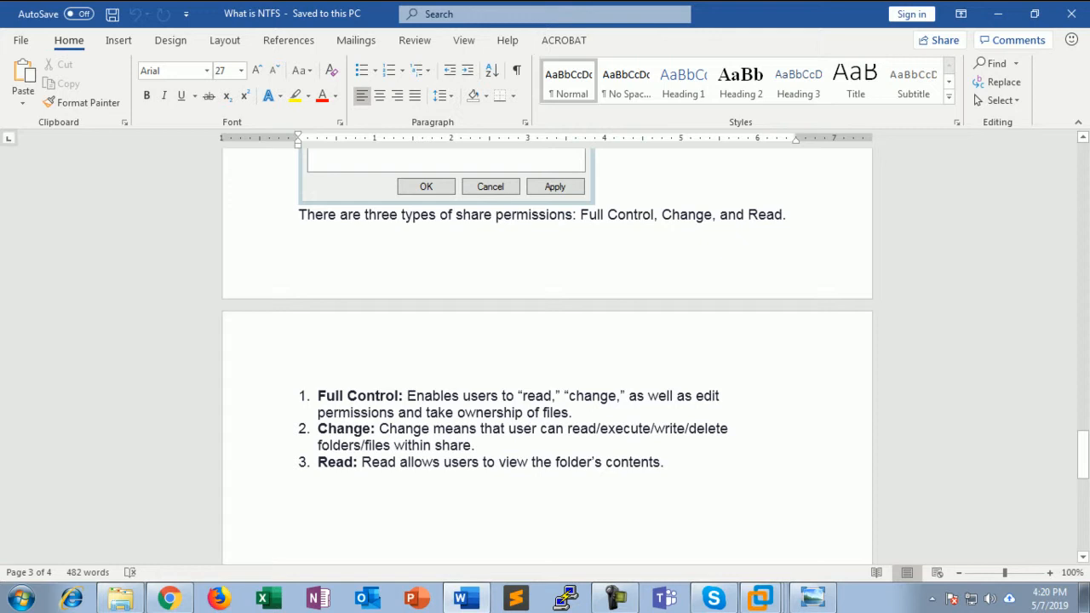
Minimize the NTFS notes and restore the V1 virtual machine full screen at its lock screen
scroll(546, 349, "down", 10)
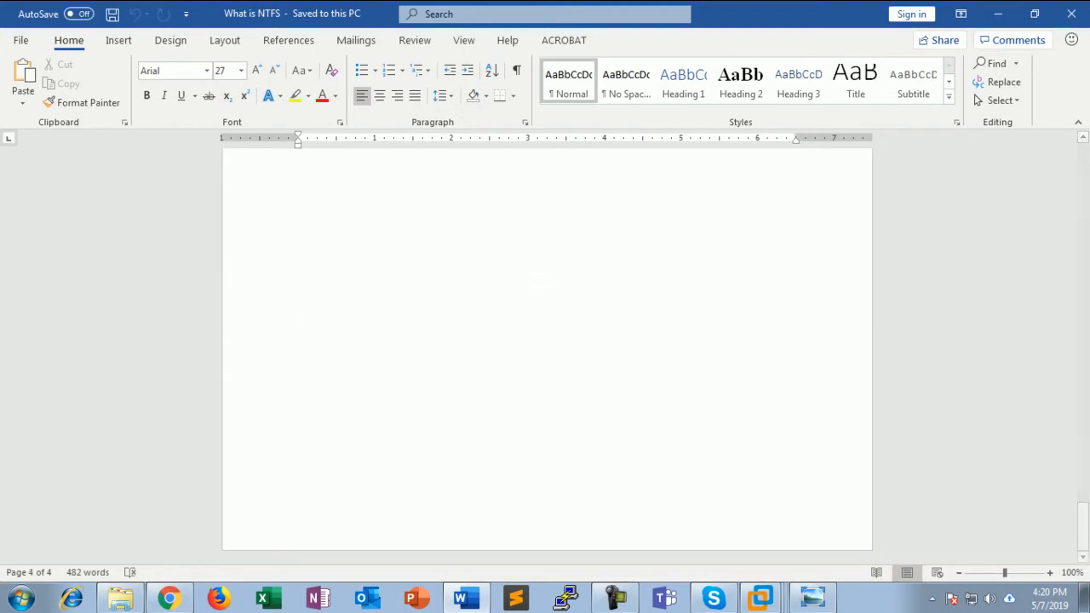
left_click(997, 14)
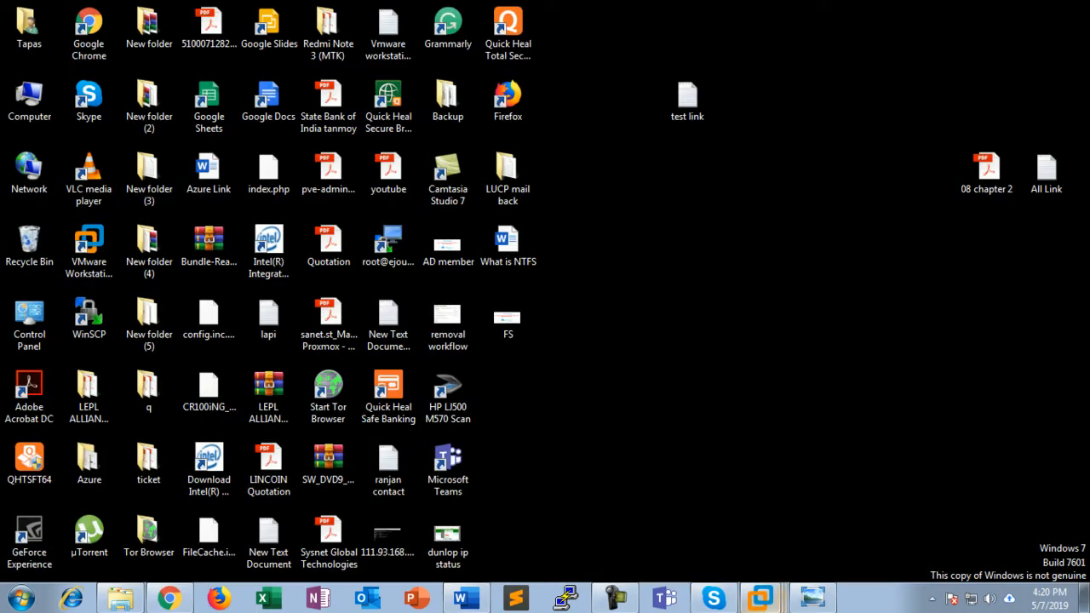
left_click(762, 598)
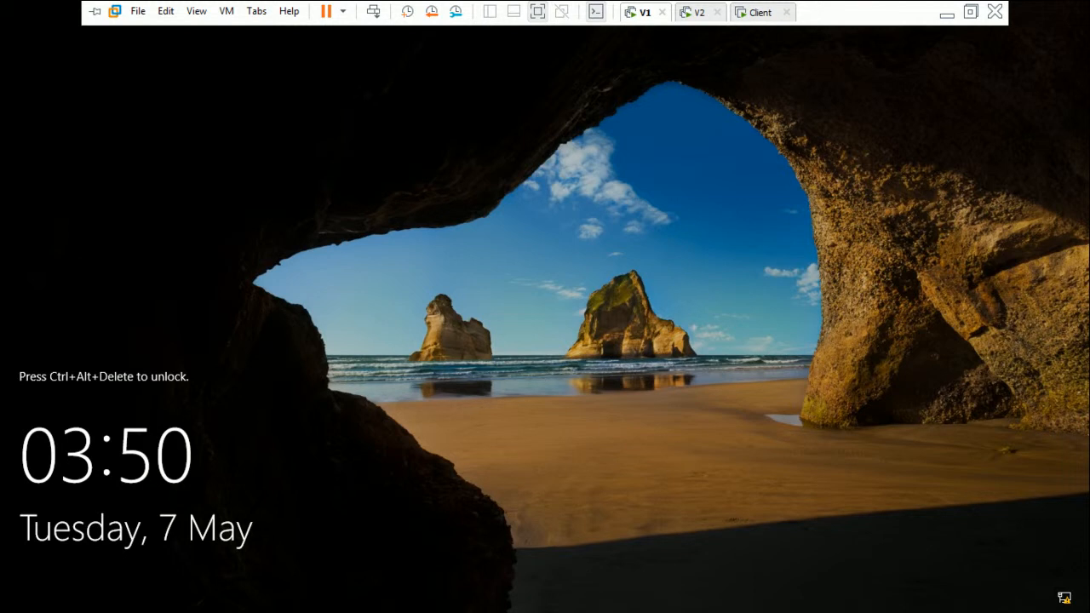
Sign in to V1 with the domain administrator's current password and acknowledge the expiry notice
left_click(374, 12)
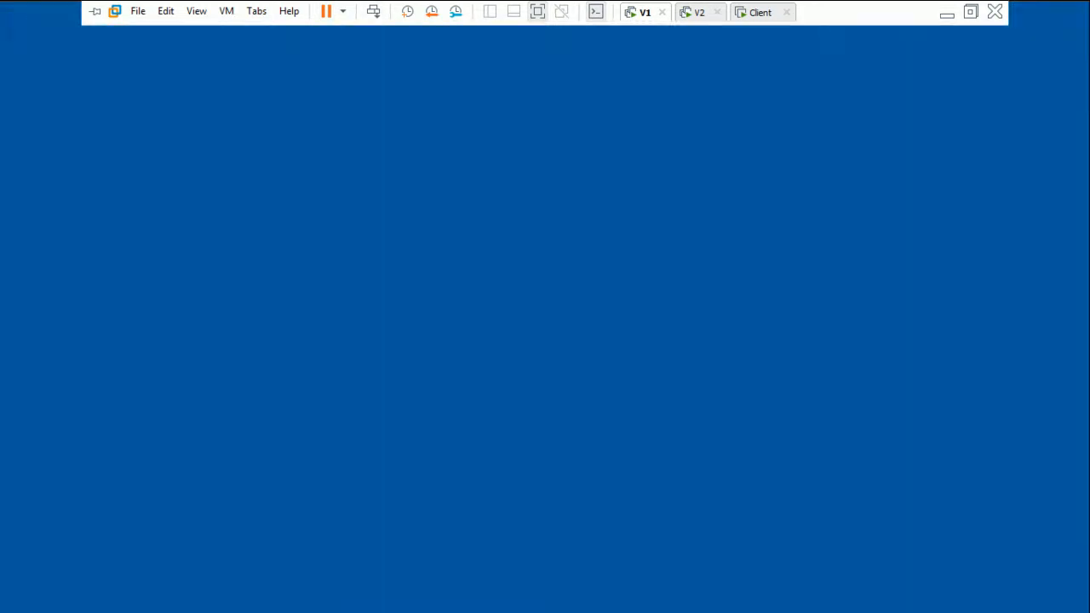
type("****")
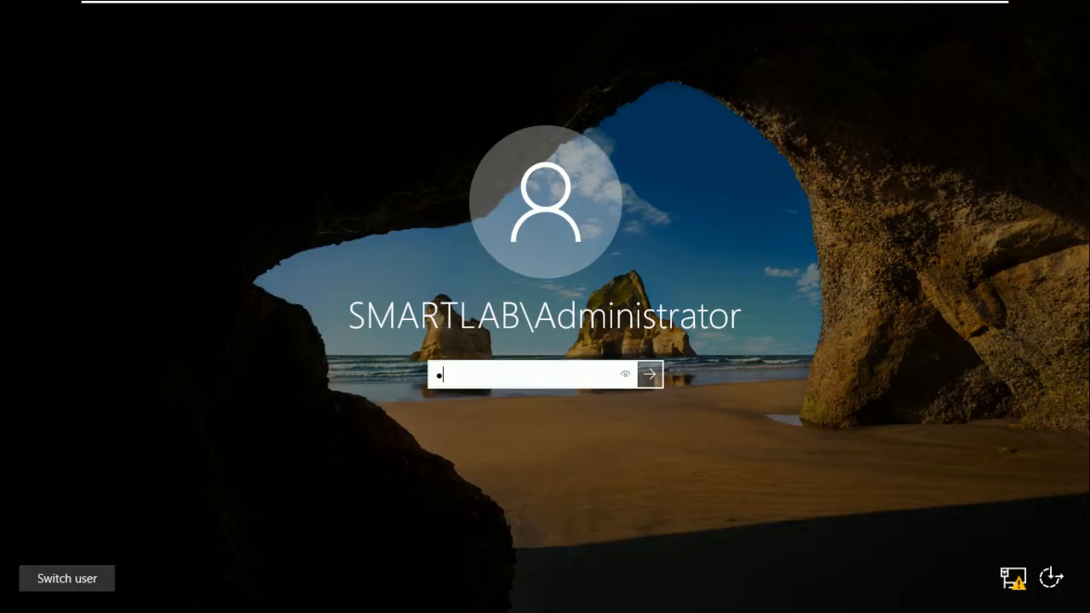
type("****")
key("Return")
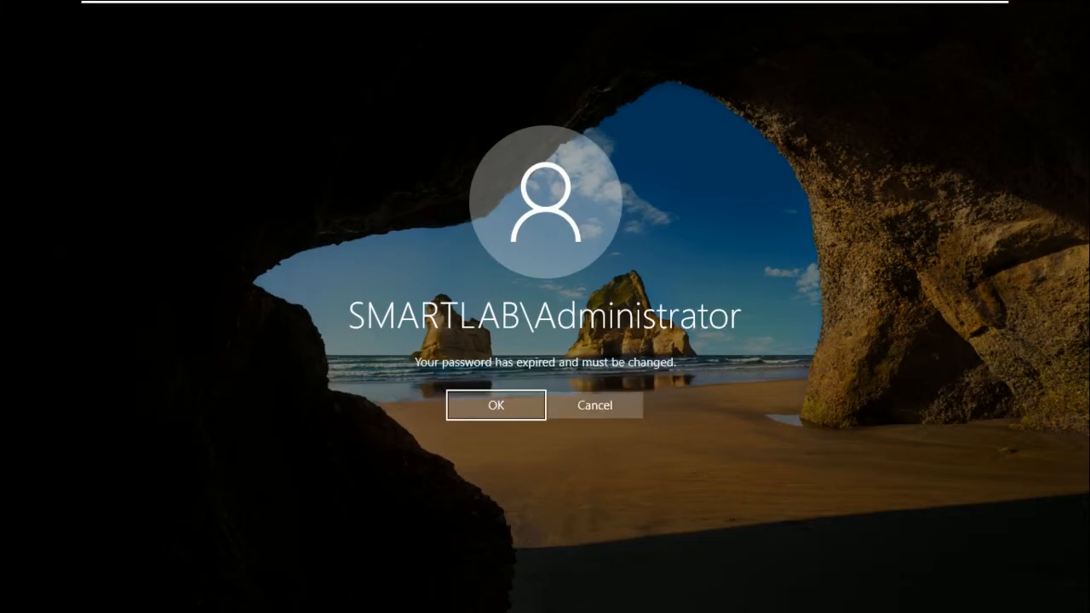
key("Return")
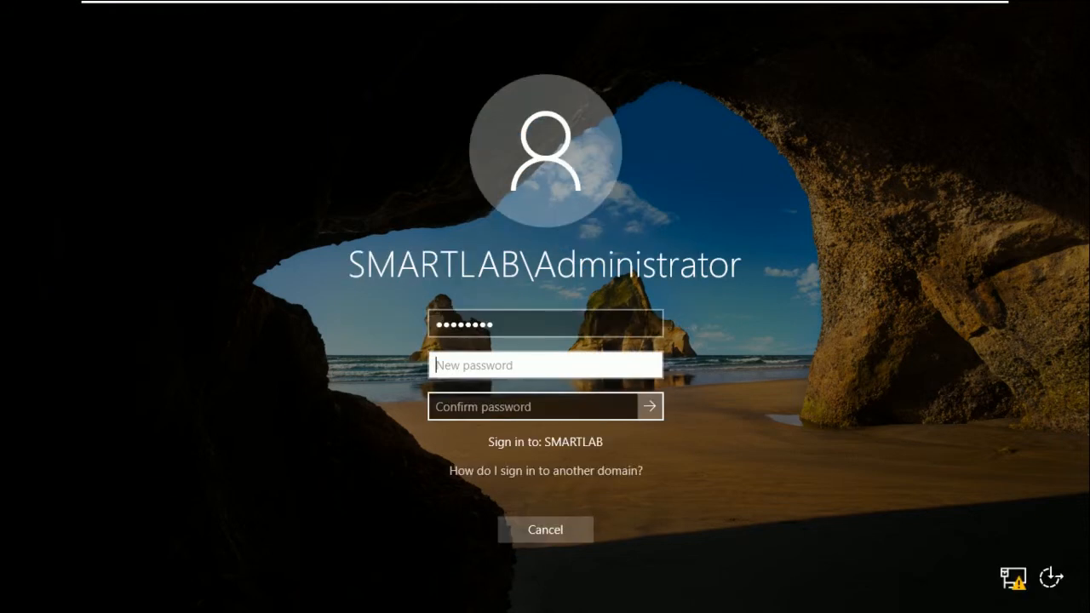
Enter and confirm a new administrator password to finish signing in, then switch to V2
type("***********")
key("Tab")
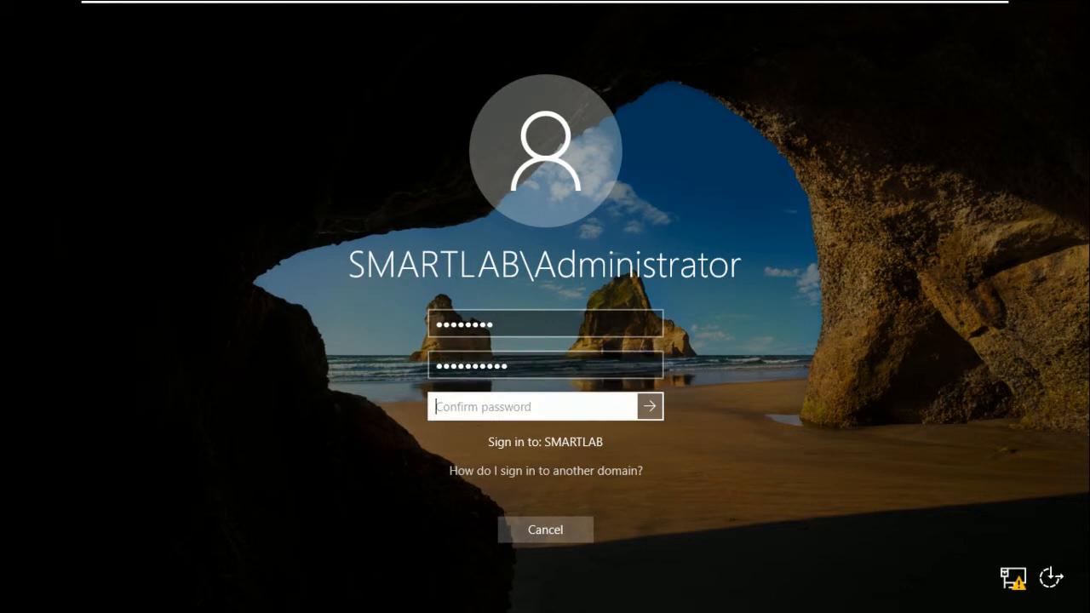
left_click(437, 366)
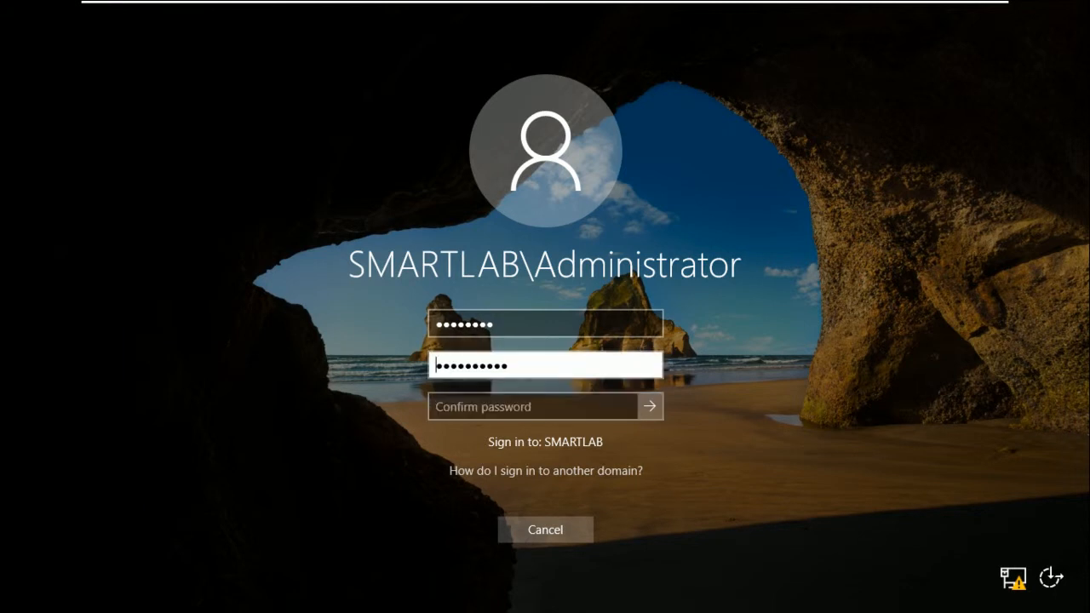
key("ctrl+a")
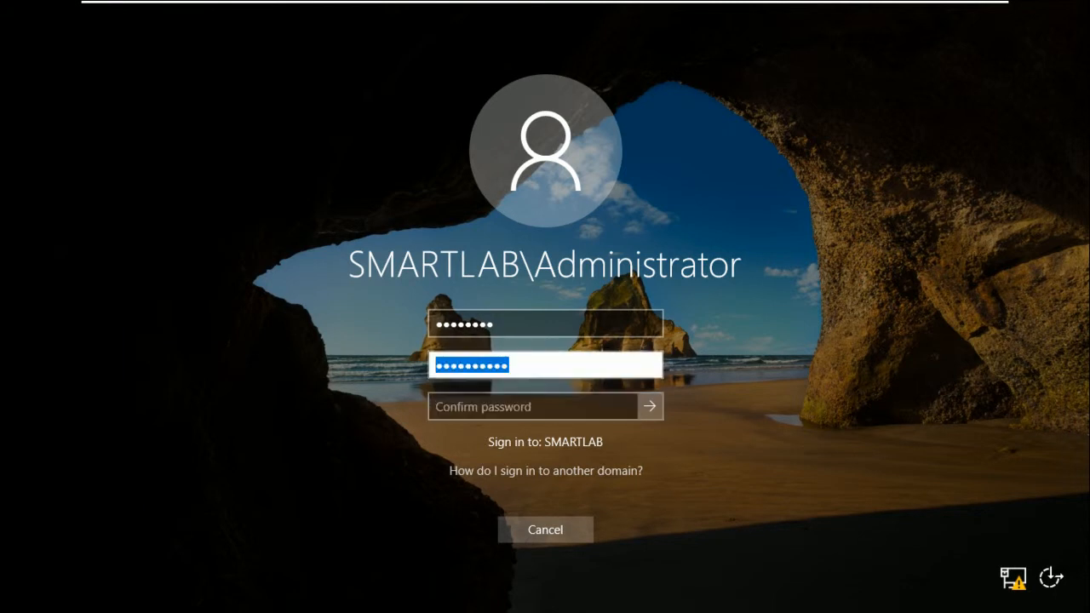
type("**********")
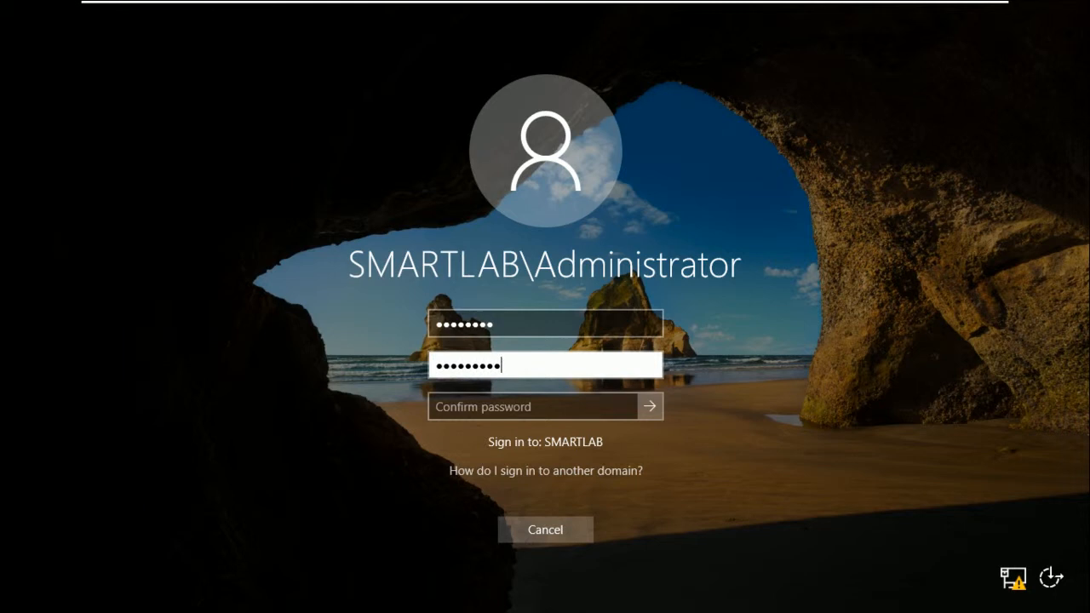
key("Tab")
type("**********")
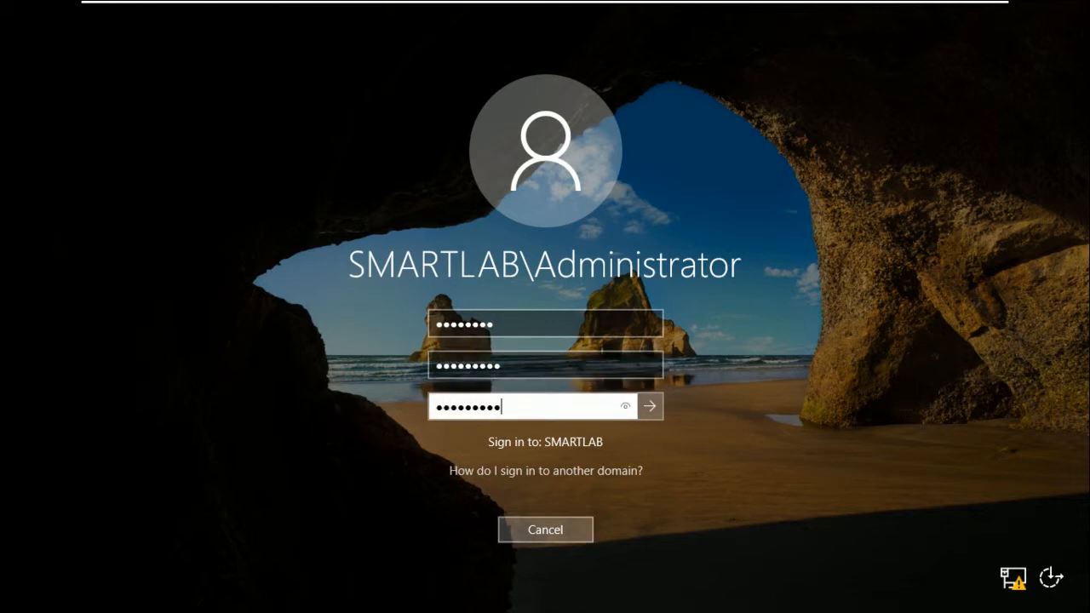
key("Return")
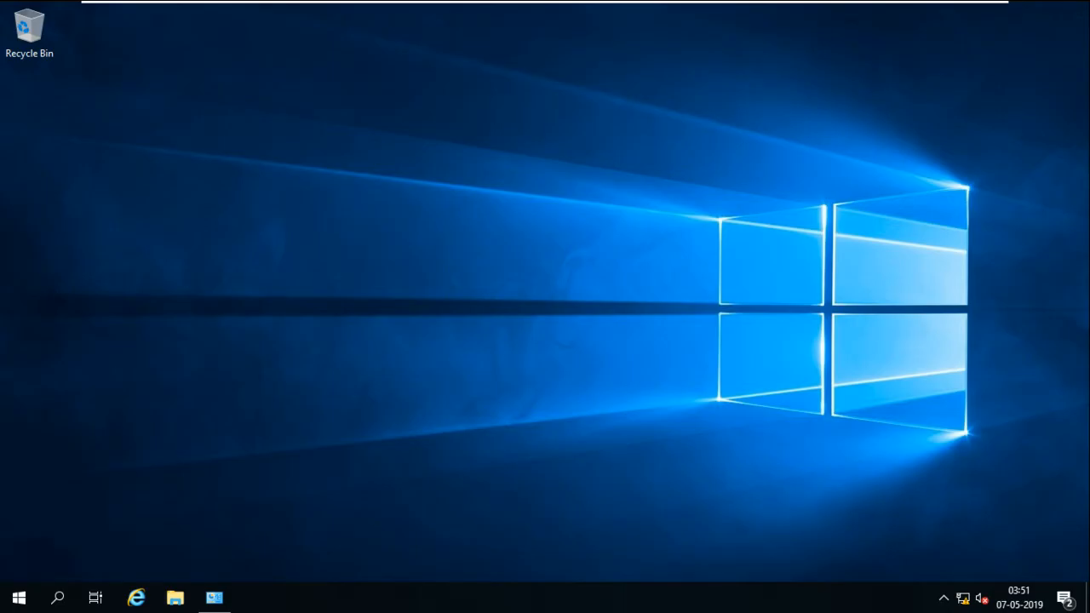
left_click(700, 13)
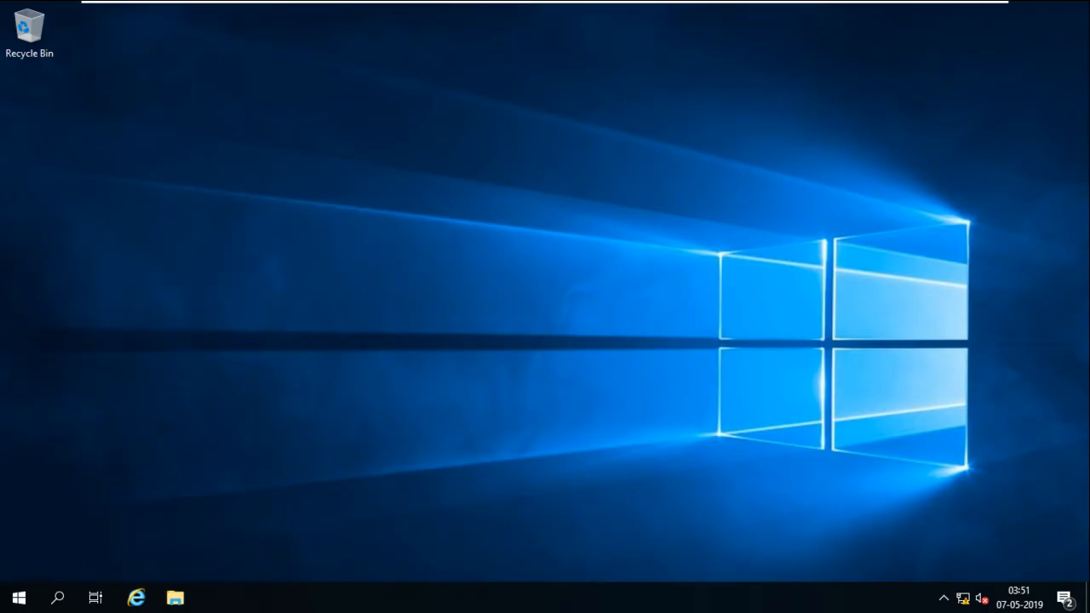
right_click(432, 276)
left_click(473, 322)
mouse_move(596, 1)
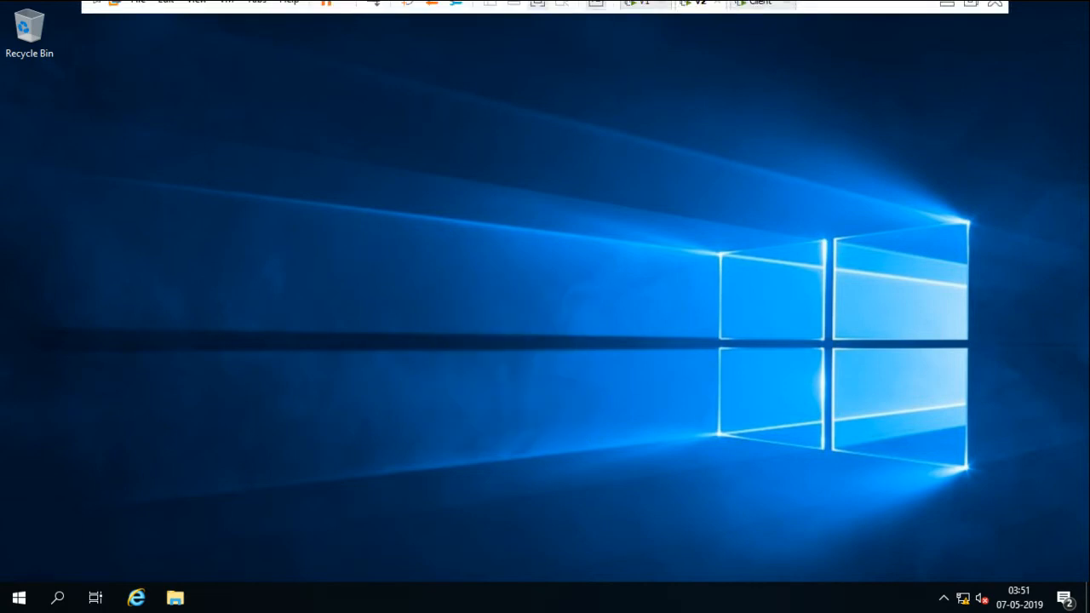
left_click(645, 12)
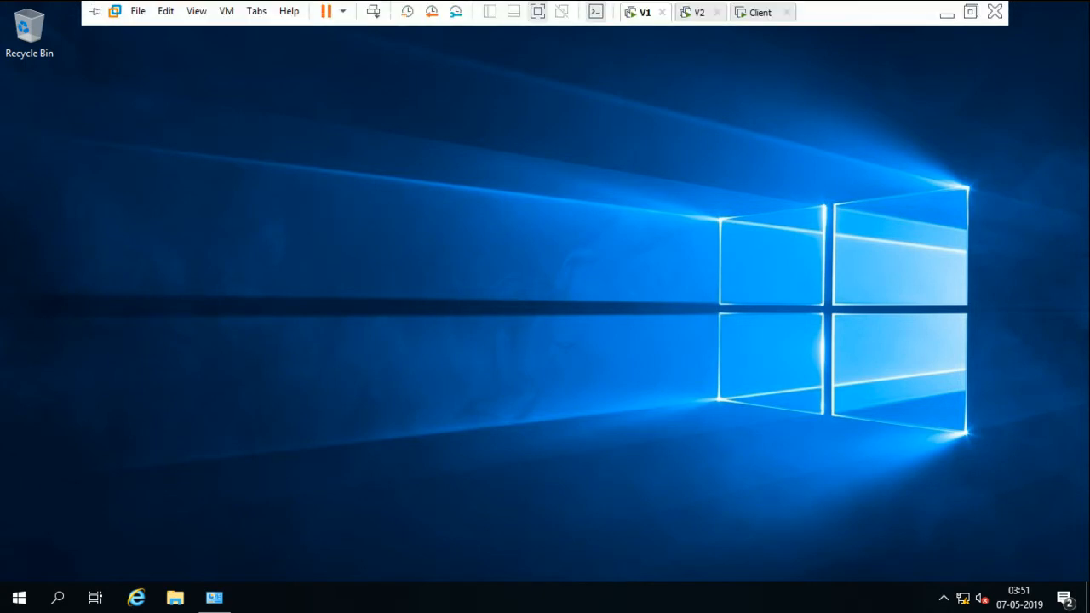
left_click(694, 12)
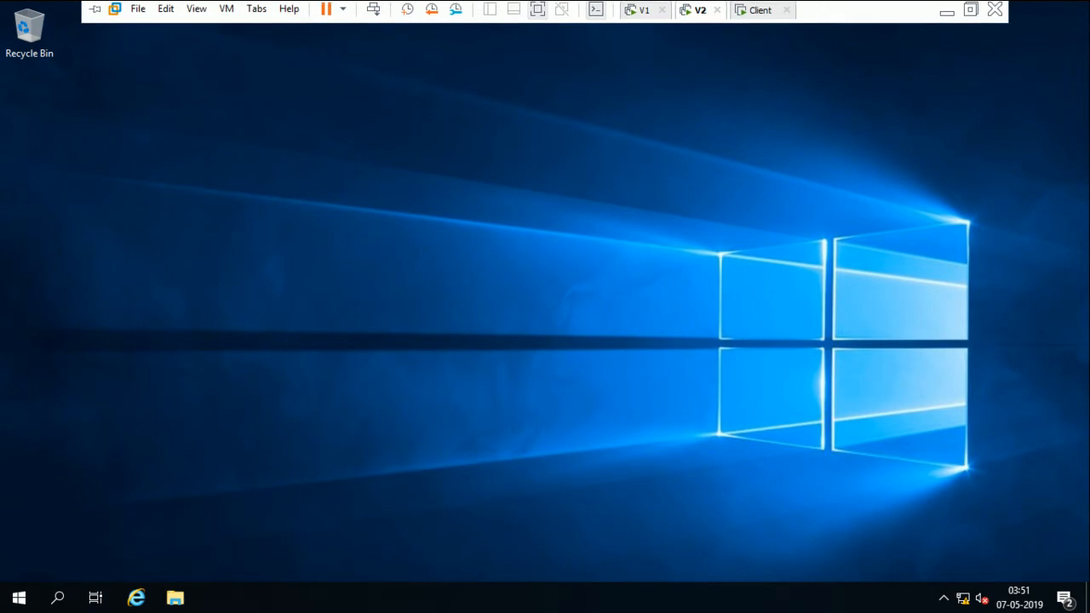
right_click(681, 236)
left_click(707, 281)
right_click(707, 281)
left_click(740, 327)
right_click(740, 329)
left_click(770, 376)
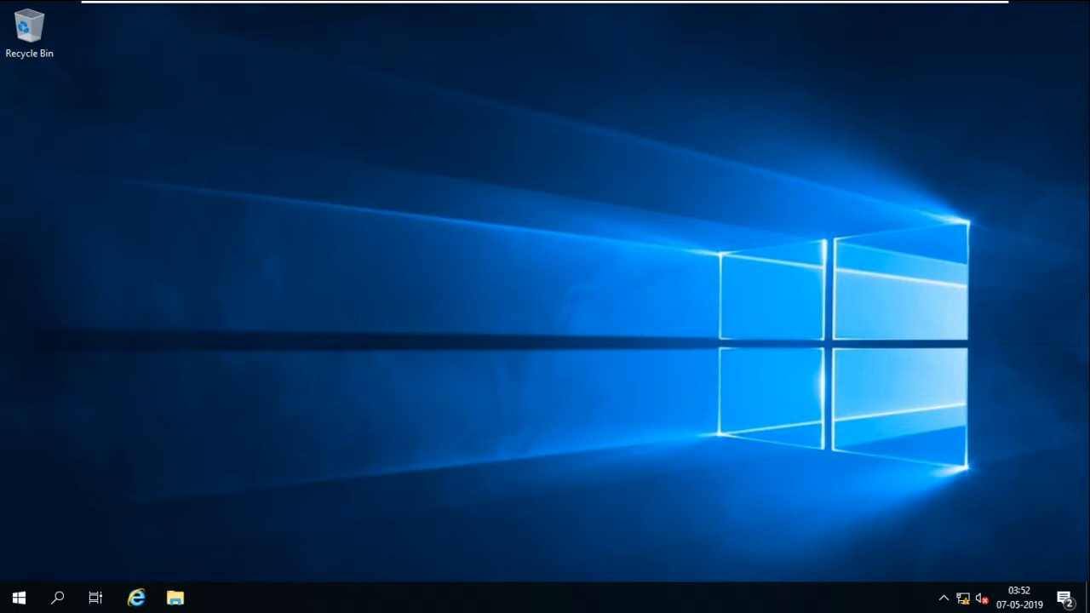
mouse_move(412, 4)
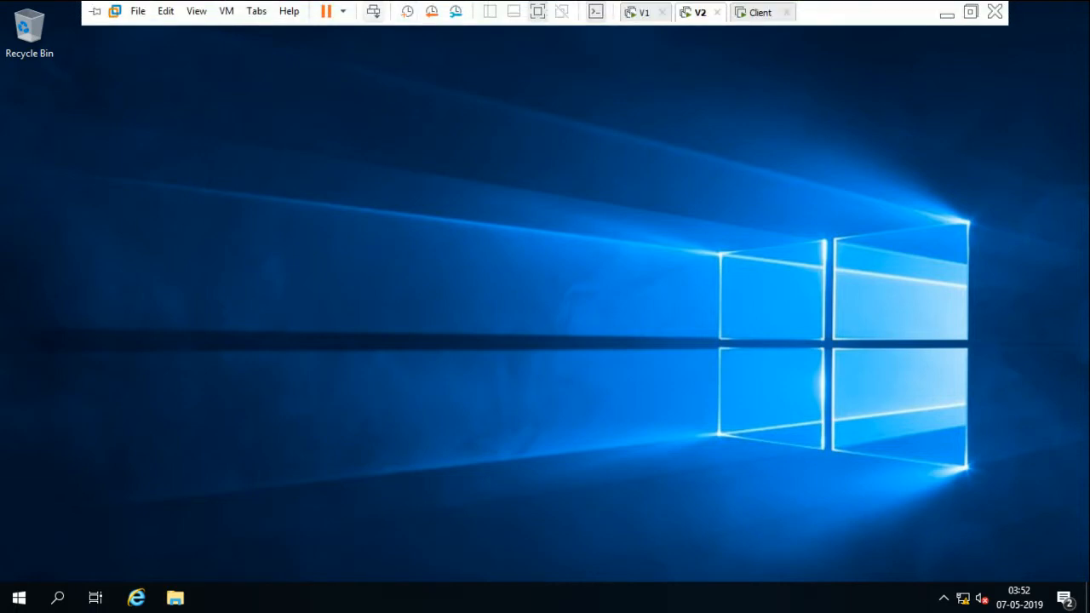
left_click(644, 12)
left_click(700, 12)
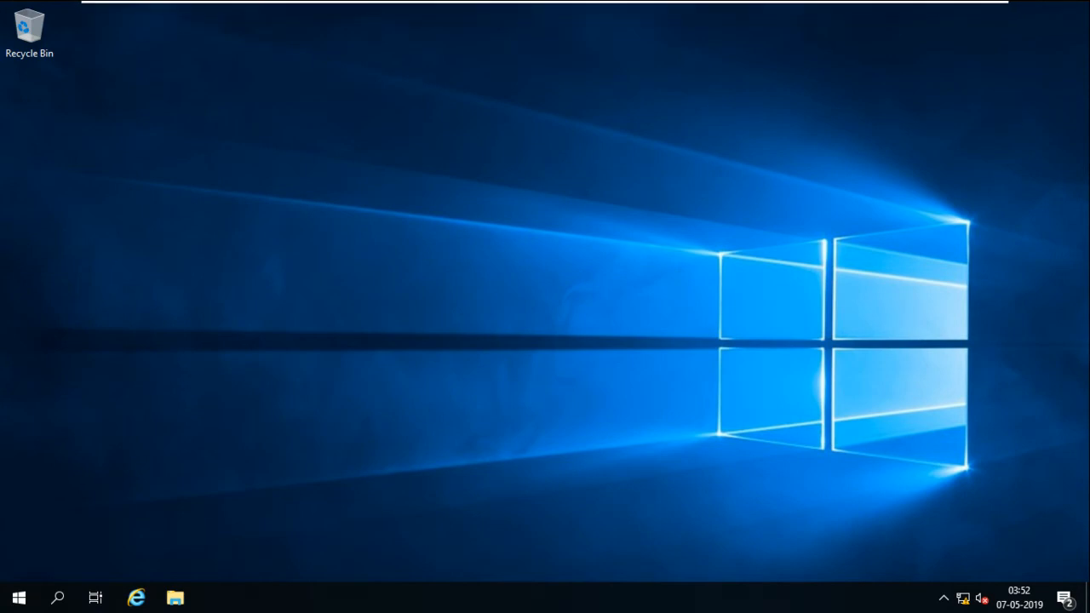
key("ctrl+alt+Delete")
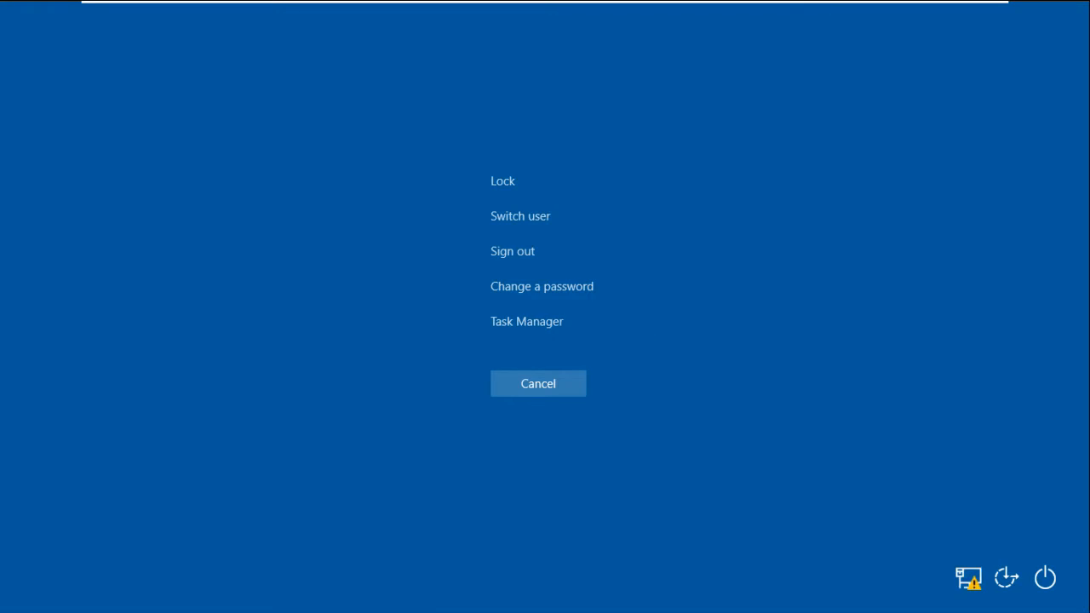
key("Escape")
right_click(696, 162)
left_click(730, 209)
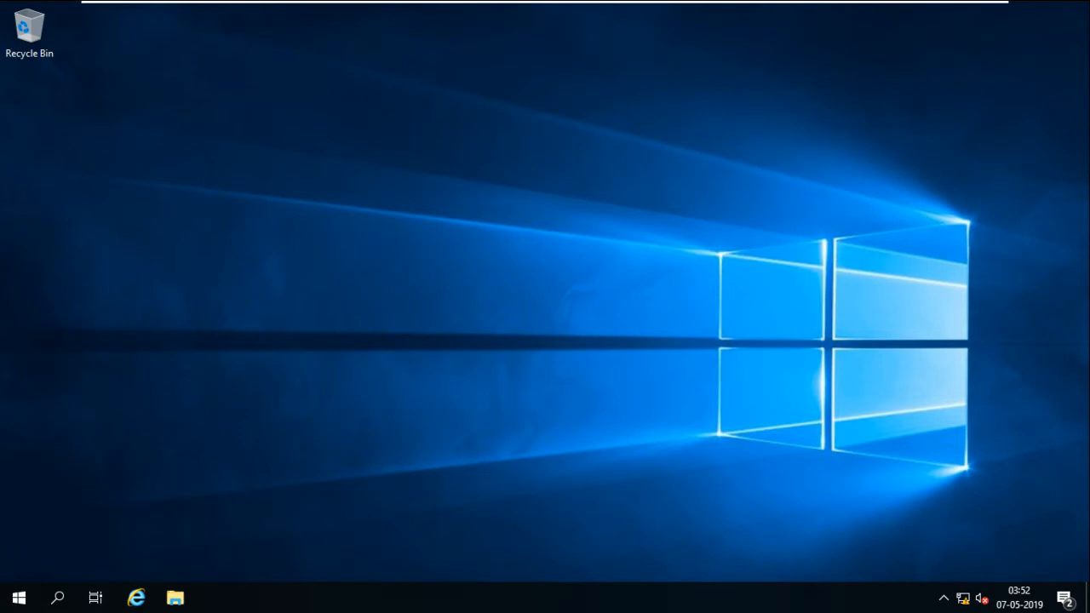
mouse_move(947, 4)
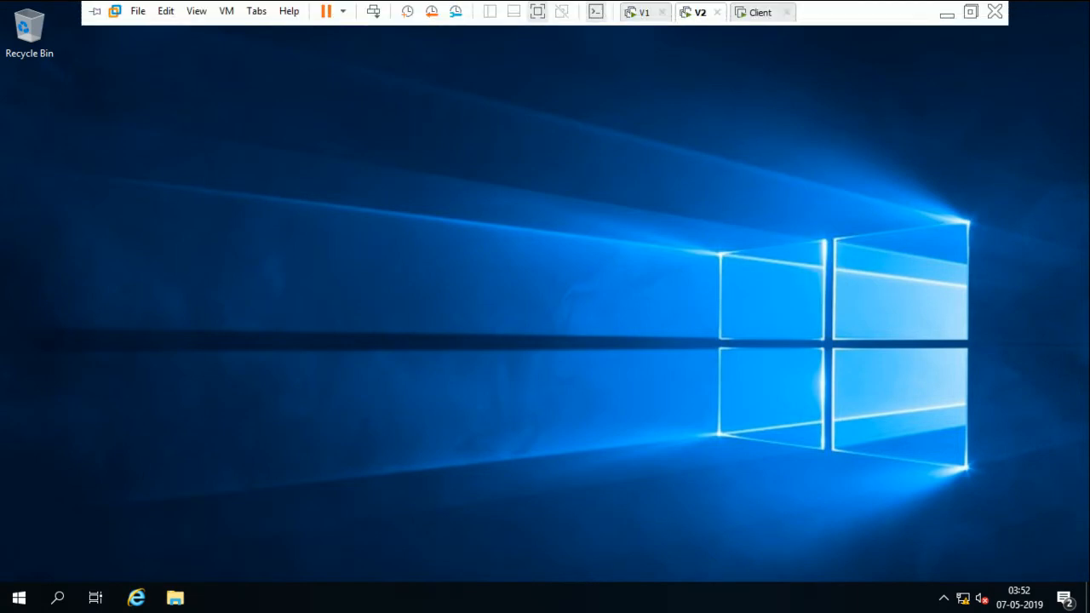
Launch Network Connections in the guest by running ncpa.cpl
left_click(946, 12)
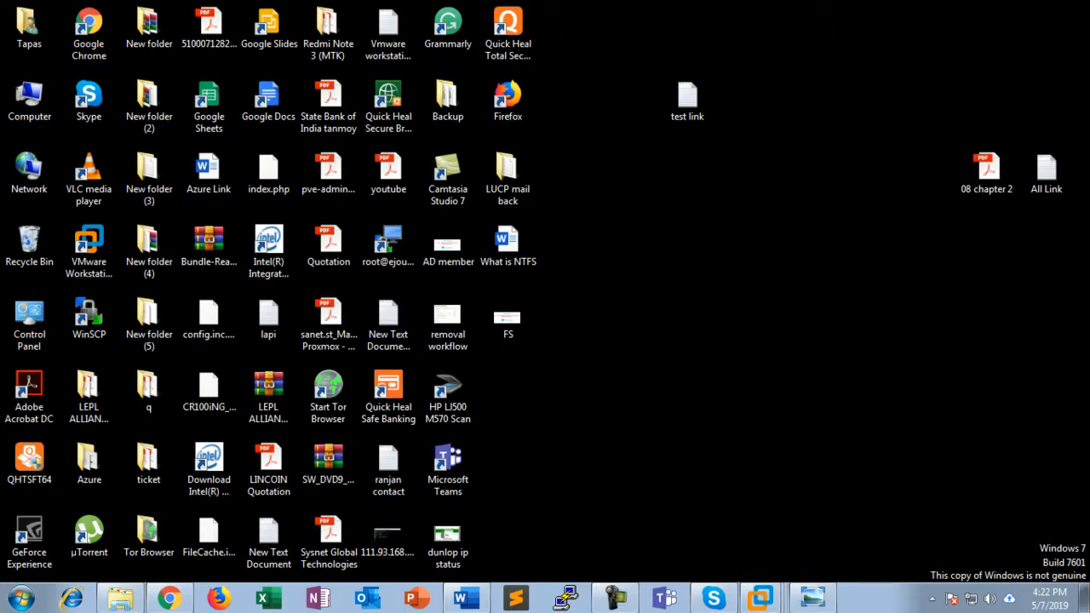
left_click(760, 598)
key("super+r")
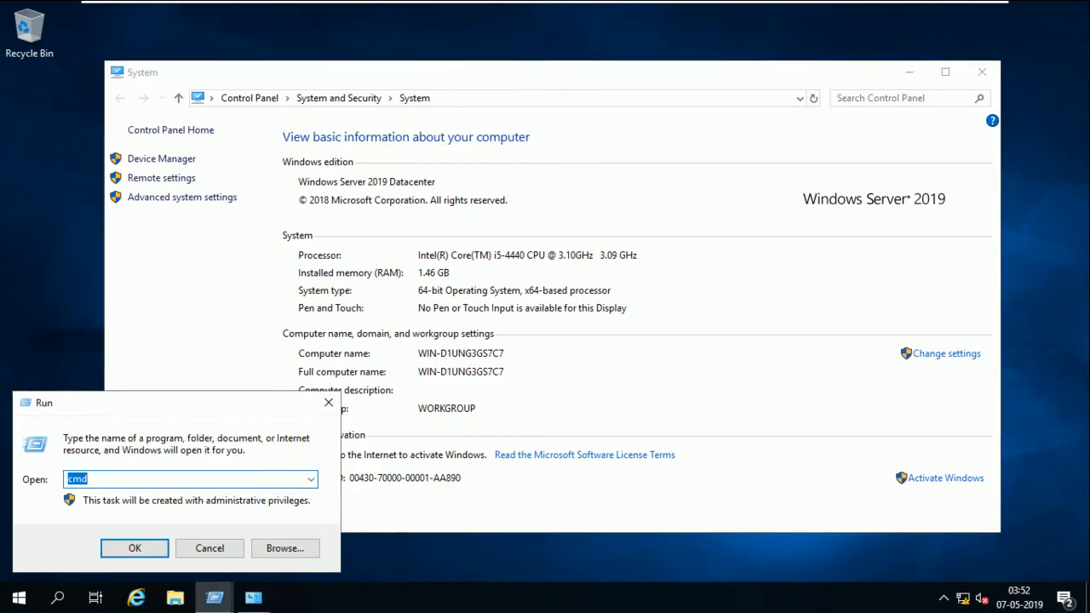
type("ncpa.cpl")
key("Return")
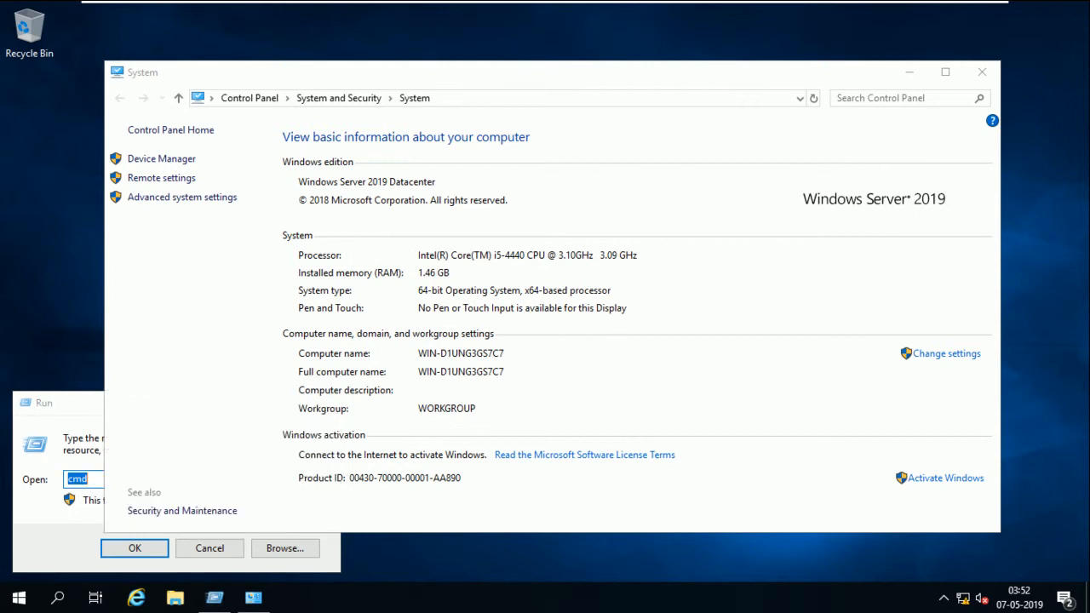
Dismiss the extra Run prompt and refresh the guest desktop twice
key("super+r")
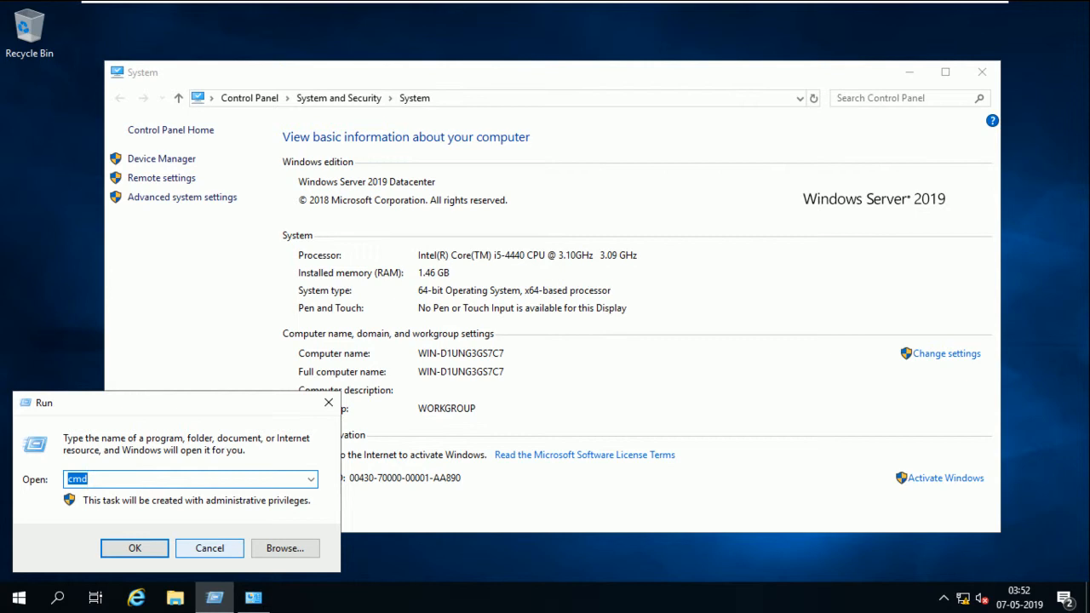
left_click(209, 548)
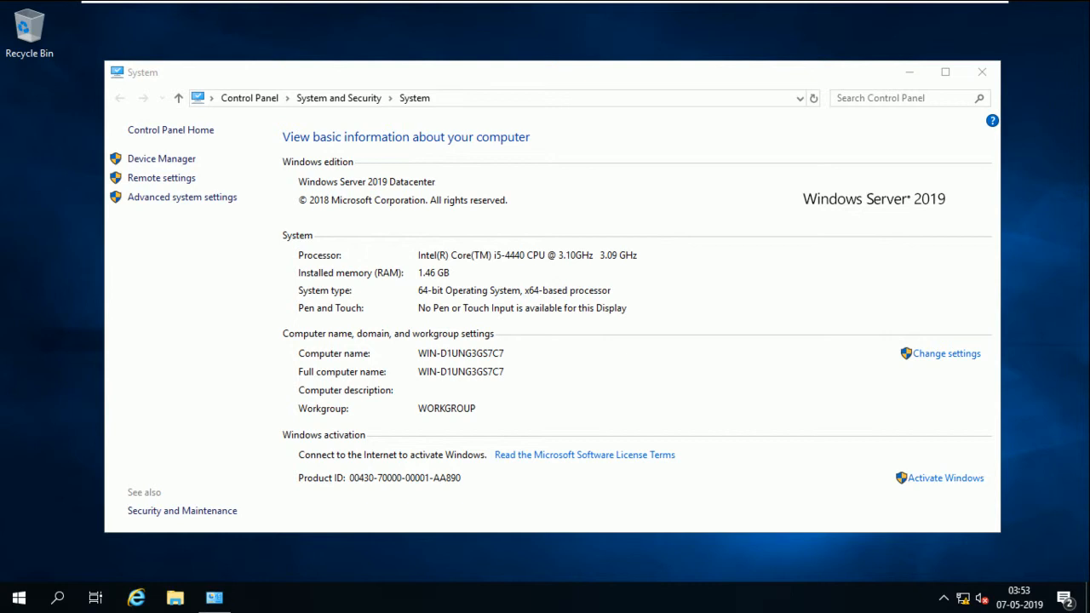
right_click(23, 258)
left_click(66, 307)
left_click(195, 323)
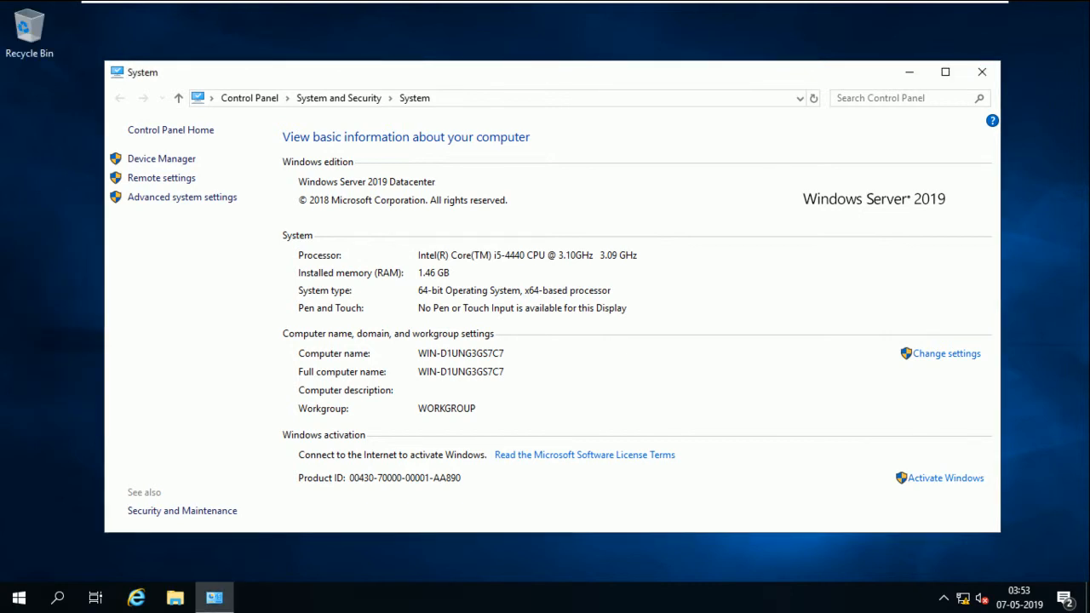
right_click(1037, 267)
left_click(1047, 311)
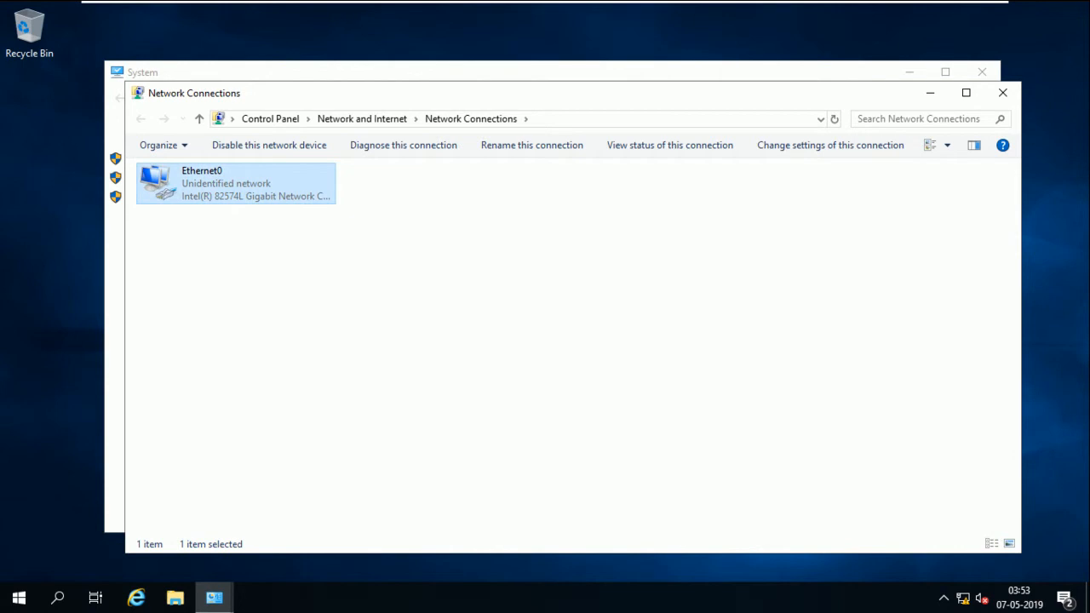
Give Ethernet0 static IPv4 10.0.0.2, mask 255.0.0.0, DNS 10.0.0.1, and close Network Connections
right_click(248, 194)
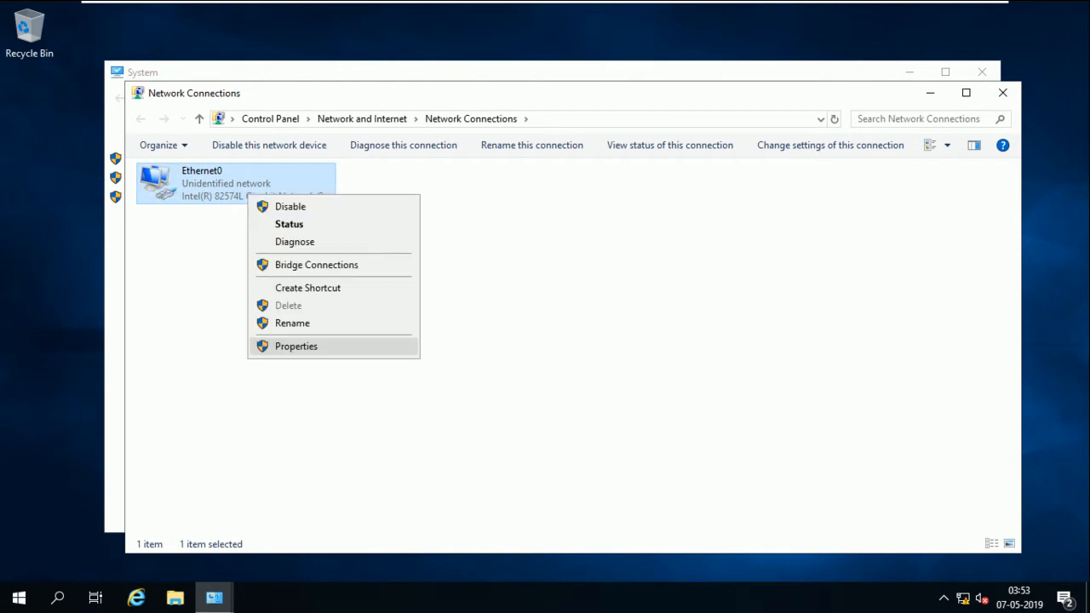
left_click(295, 345)
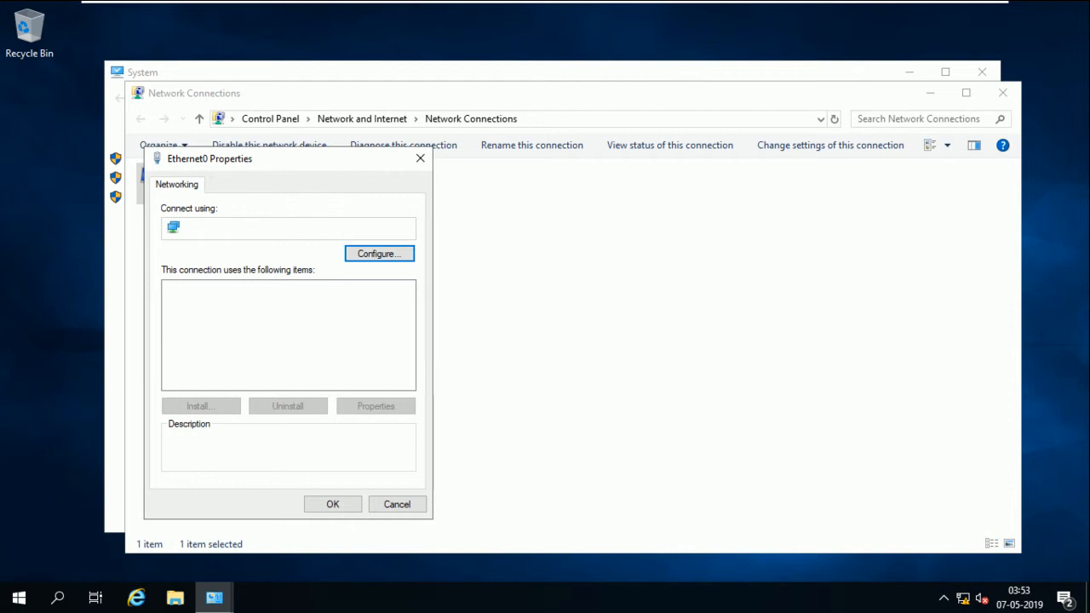
double_click(268, 329)
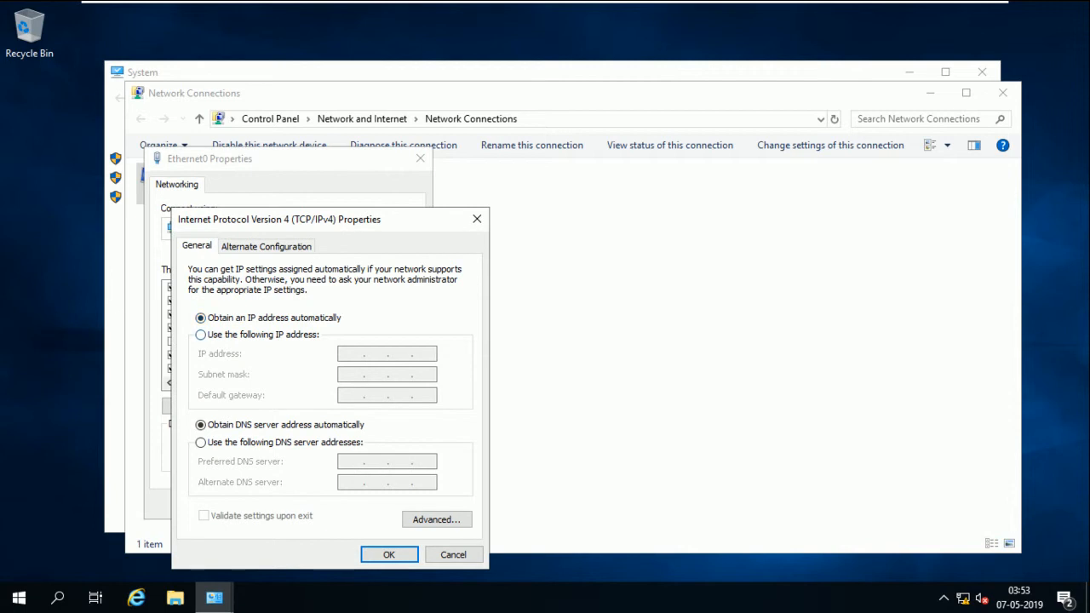
left_click(201, 335)
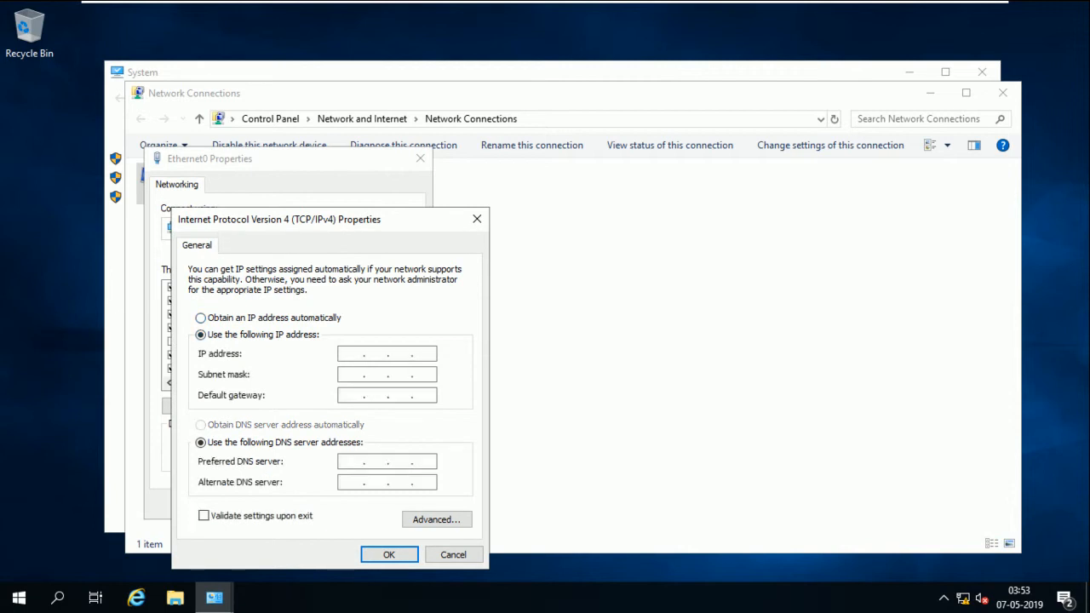
type("10.0.0.2")
key("Tab")
key("Tab")
key("Tab")
key("Tab")
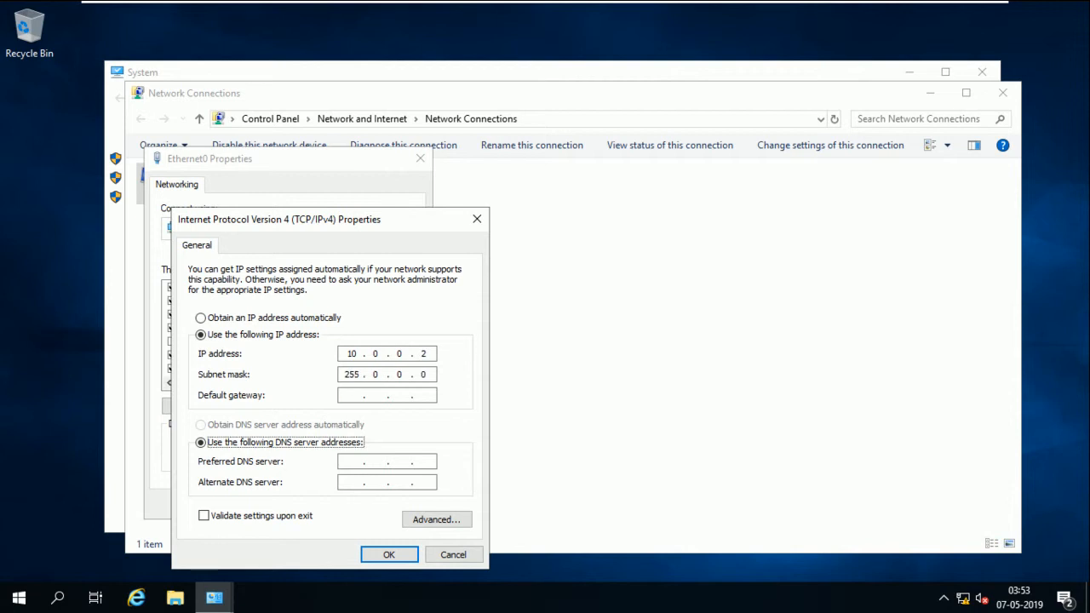
type("10.0.0.1")
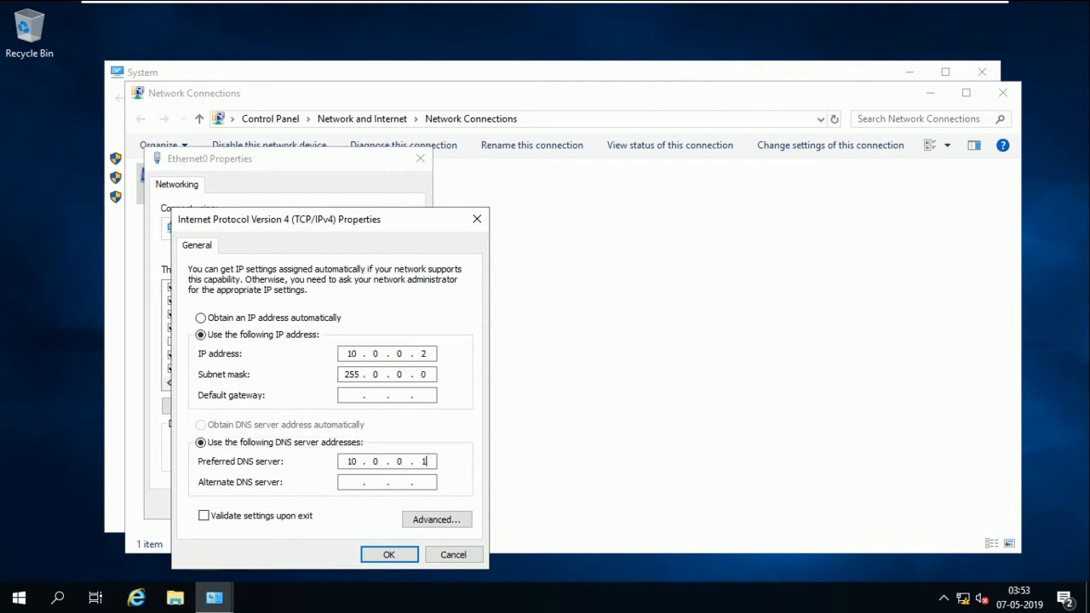
key("Return")
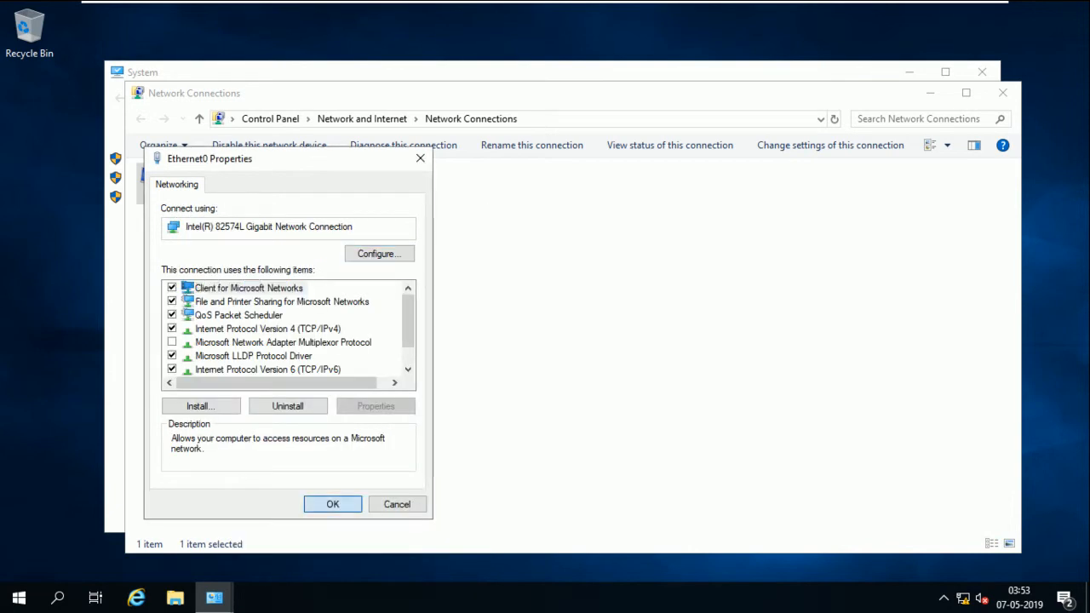
key("Return")
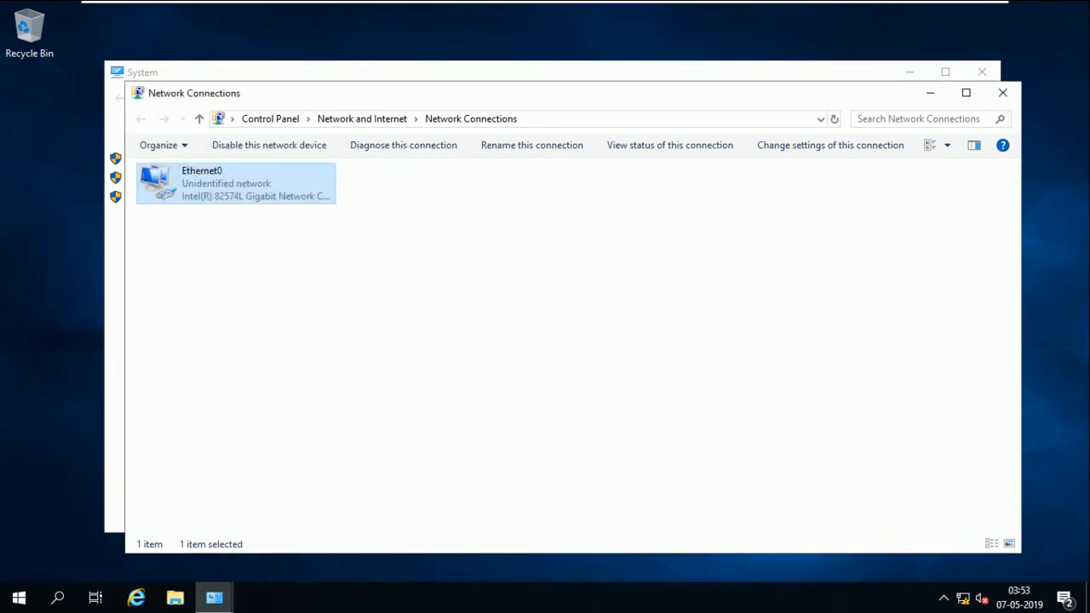
left_click(1003, 93)
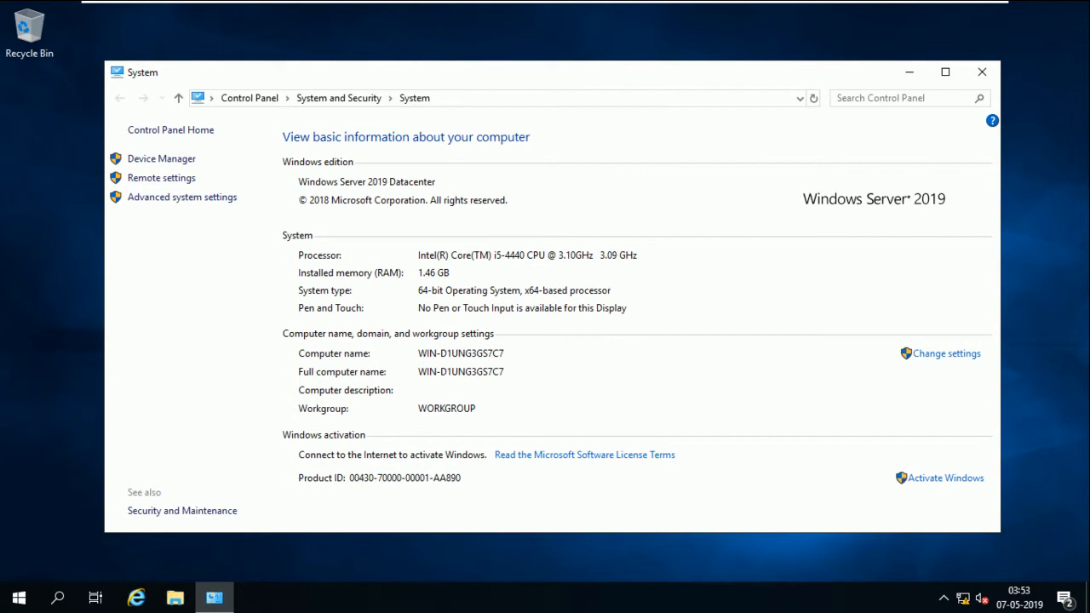
Rename the computer to FS and make it a member of domain smartlab.com
key("alt+c")
left_click(163, 352)
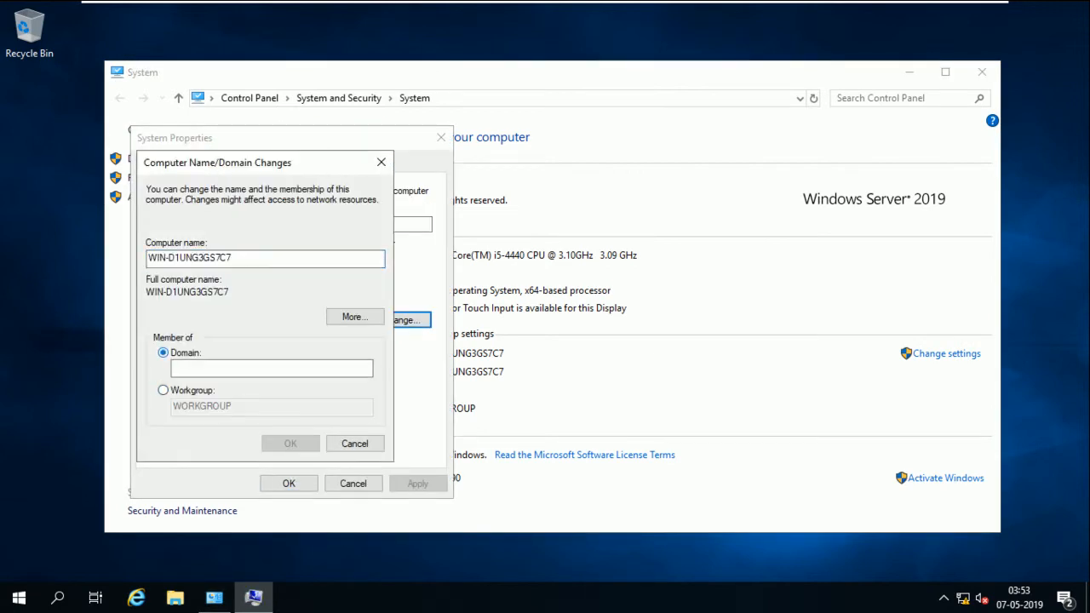
left_click(271, 369)
double_click(189, 258)
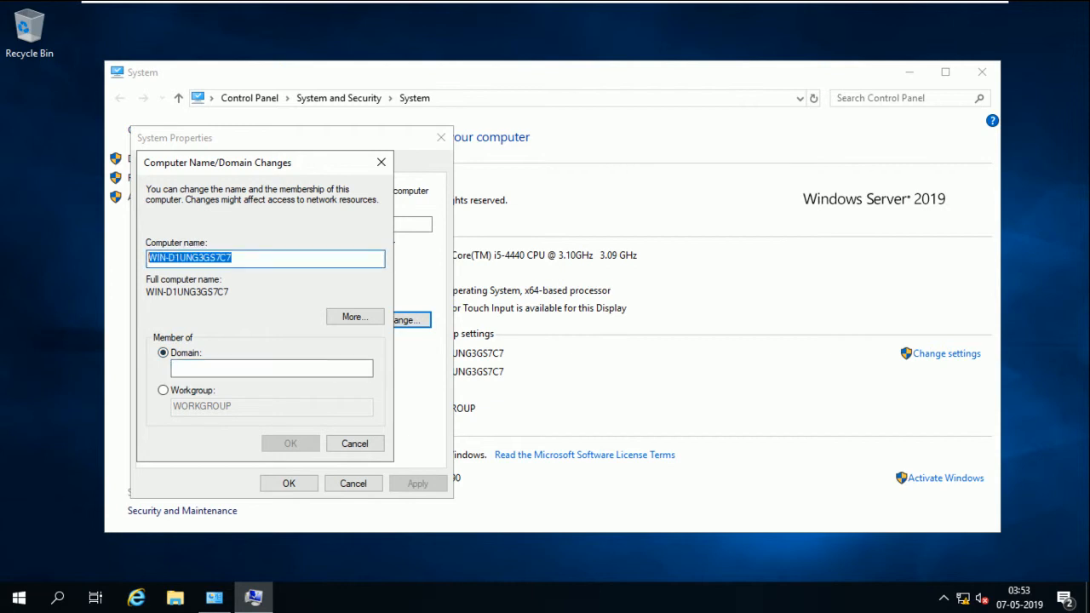
type("FS")
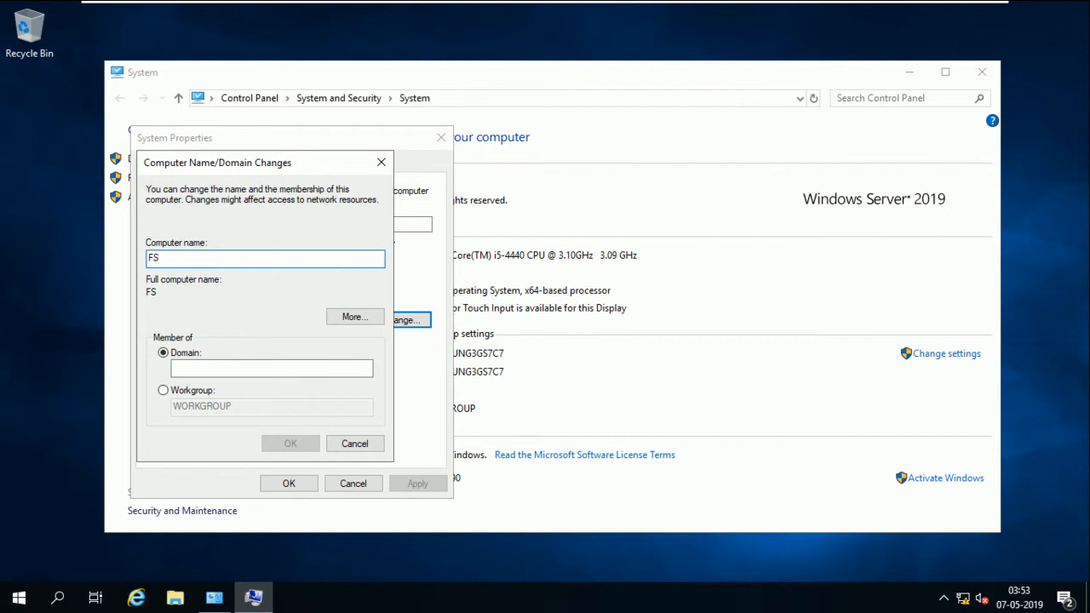
left_click(192, 368)
type("s")
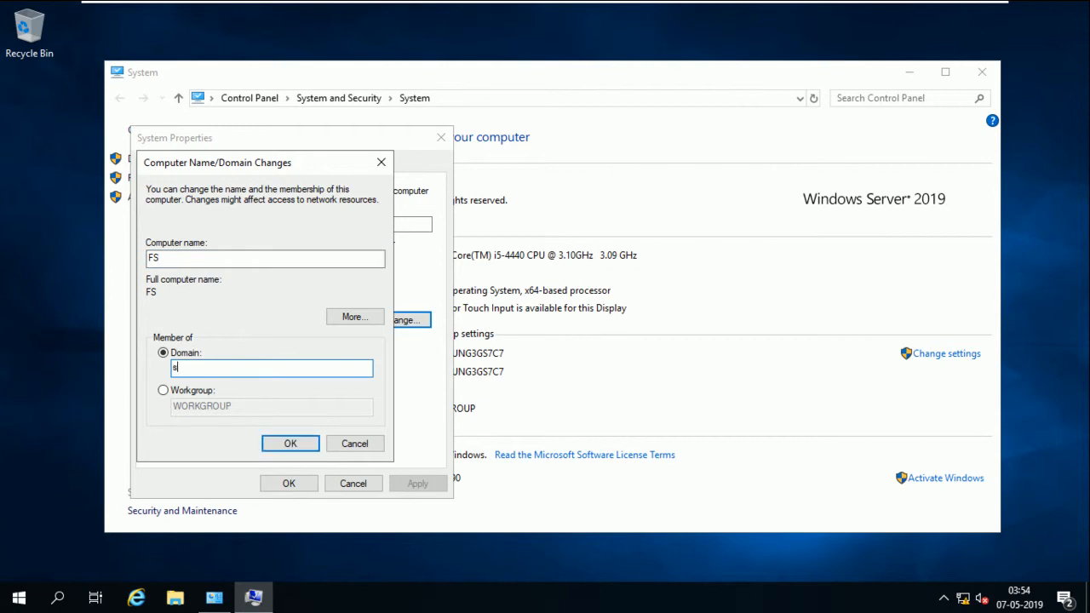
type("martlab.com")
left_click(290, 444)
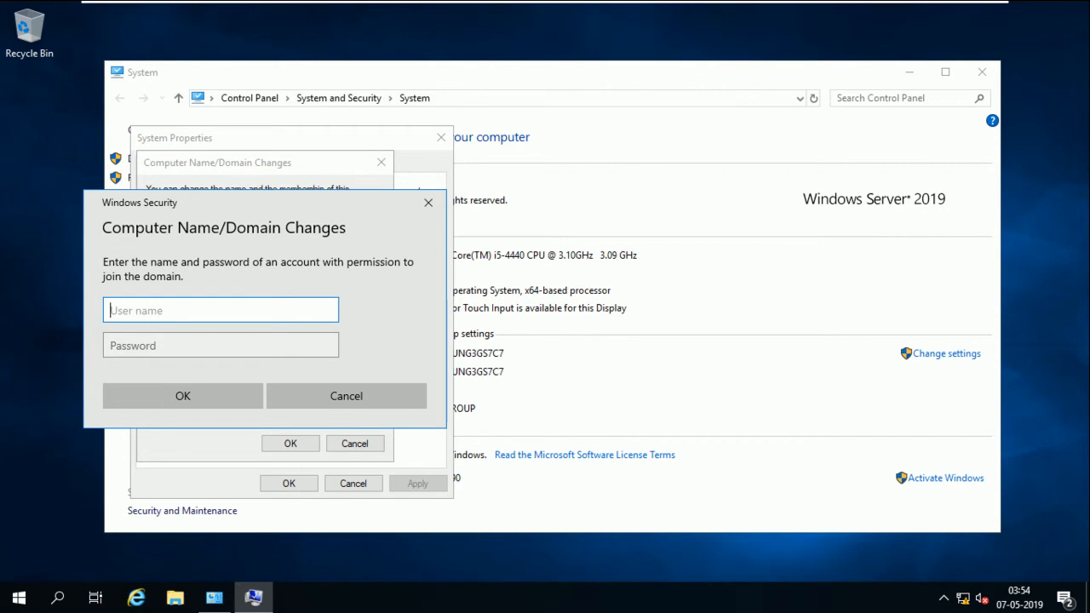
Enter the administrator account credentials for the join and dismiss the incorrect password error
type("administrator")
key("Tab")
type("••••••••")
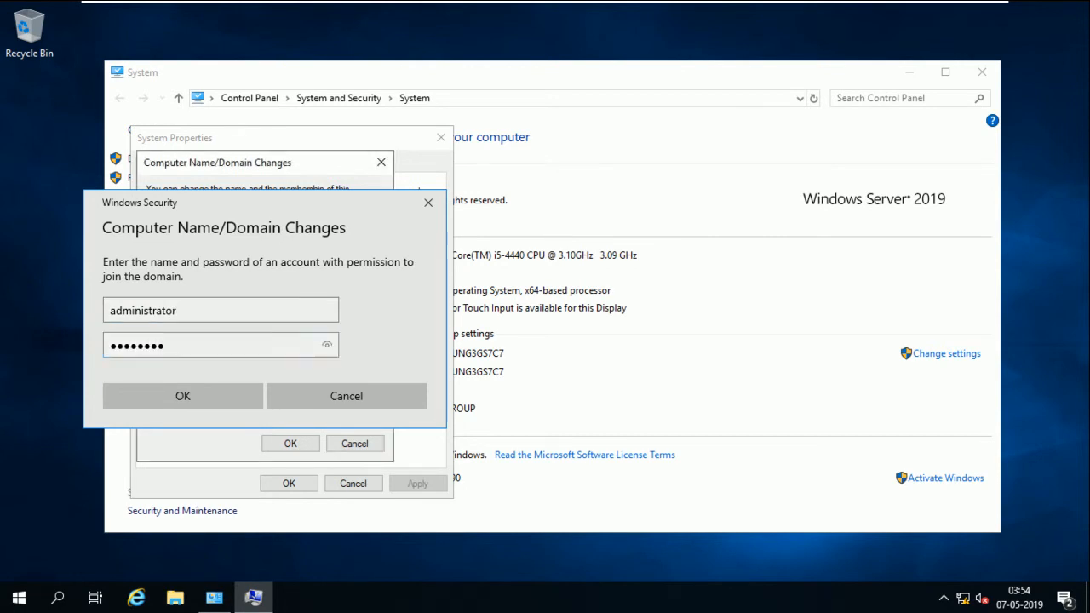
key("Return")
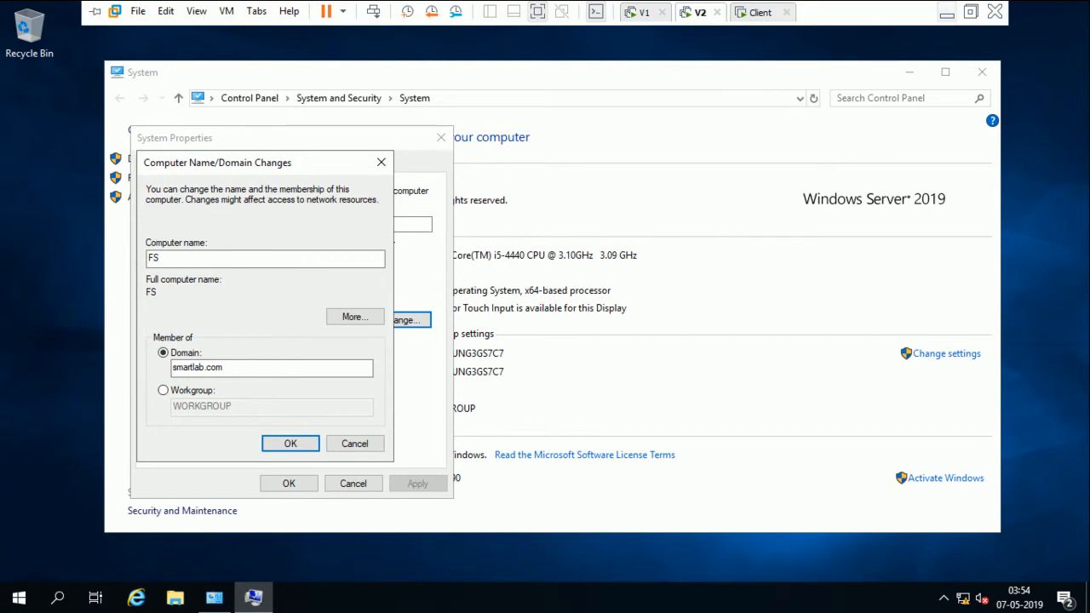
left_click(947, 8)
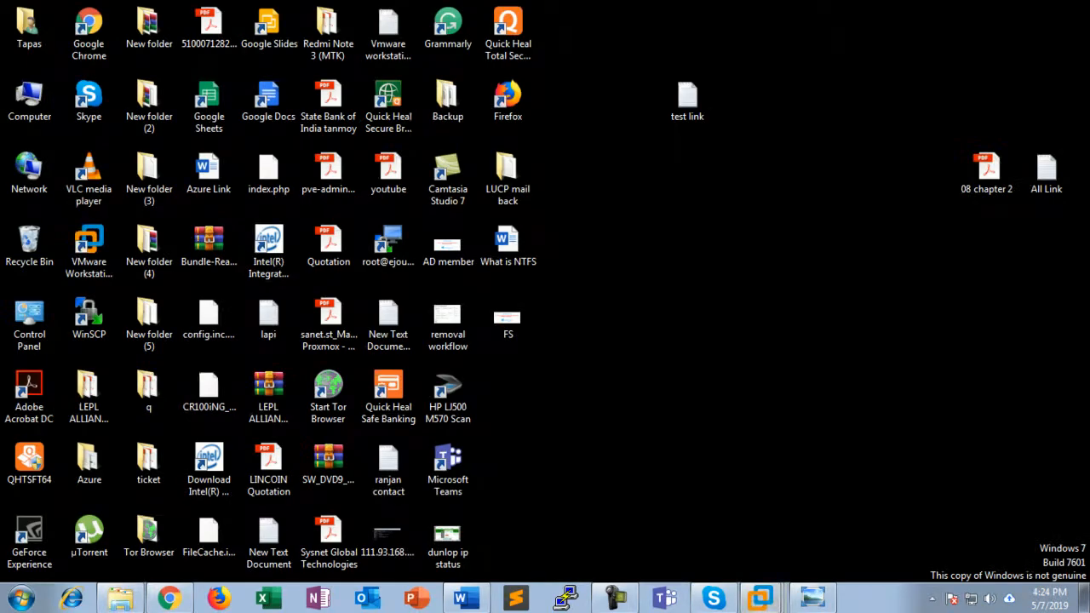
left_click(759, 598)
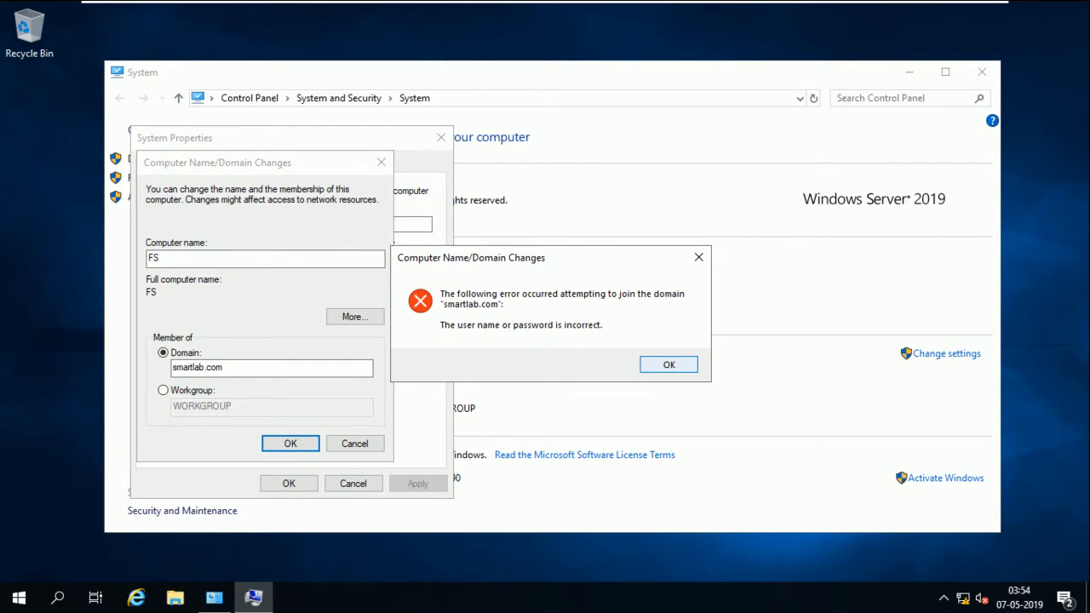
key("Return")
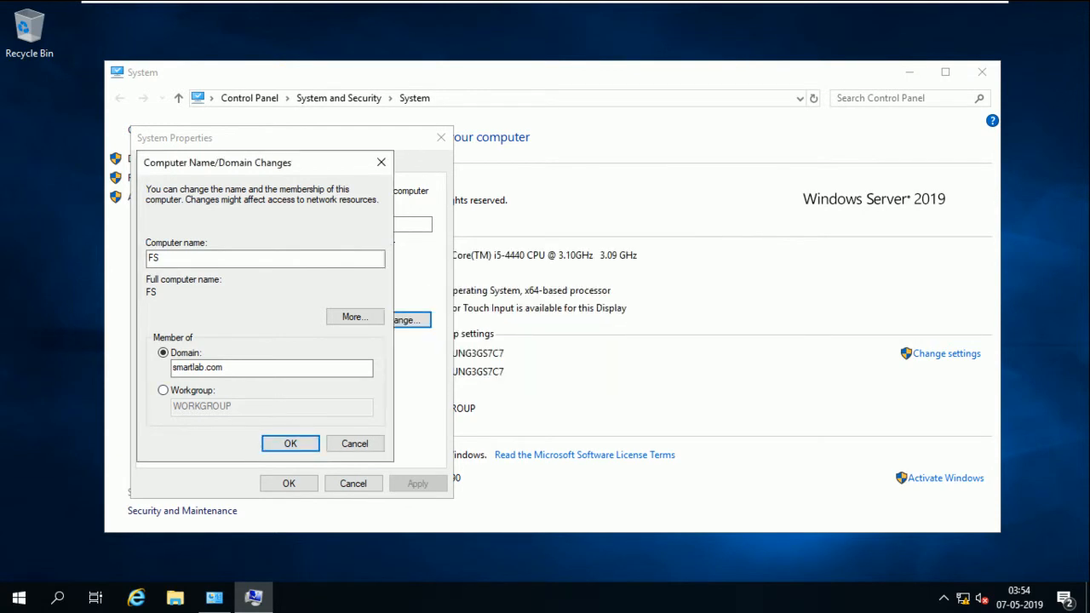
Retry joining smartlab.com, authenticating with the domain administrator account and its password
key("Return")
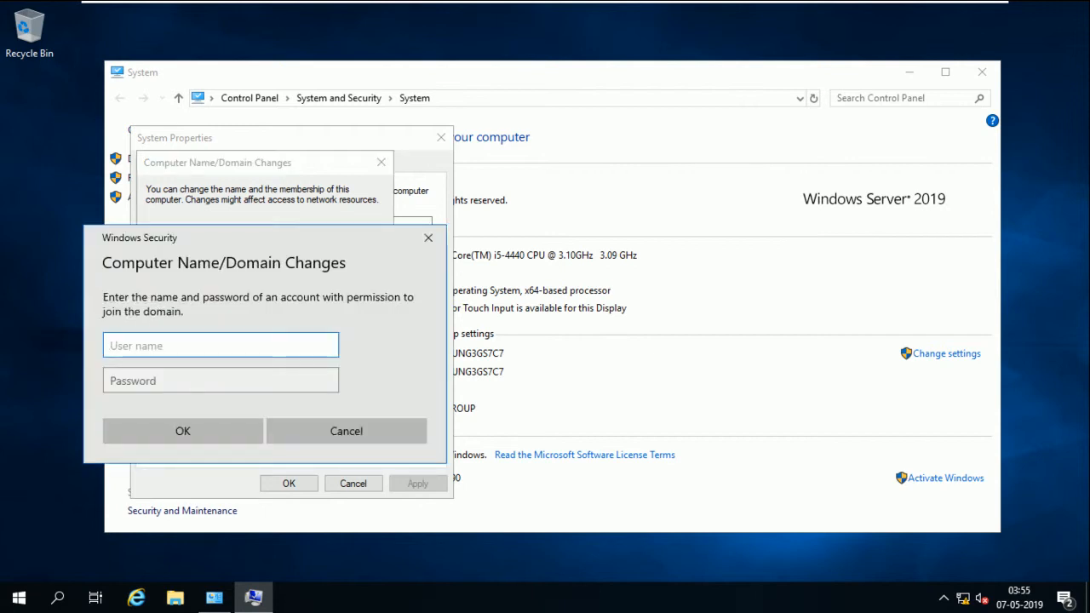
type("administrator")
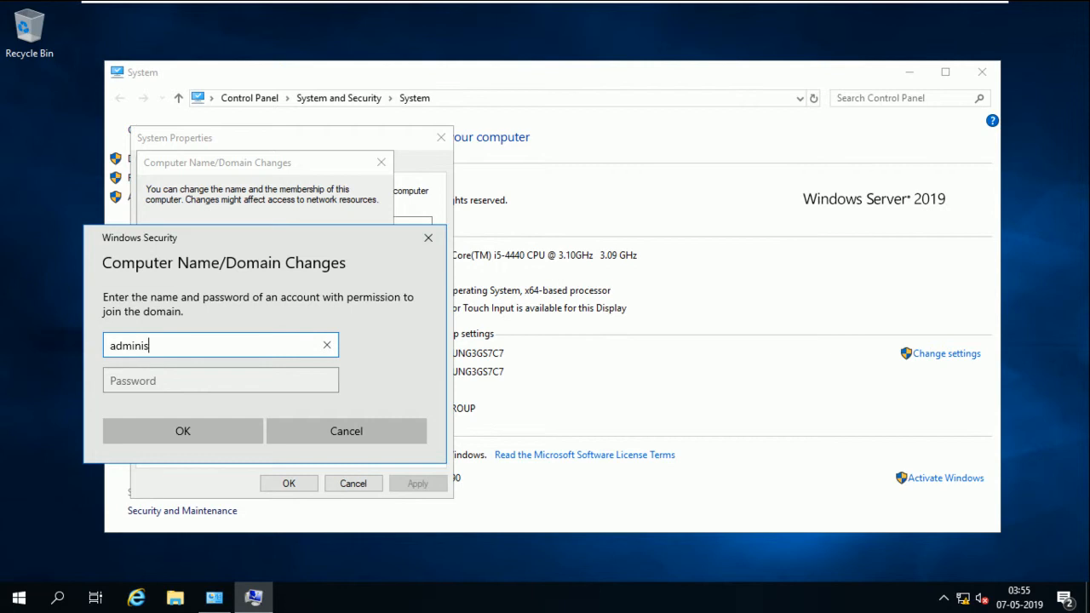
key("Tab")
type("•••••••••")
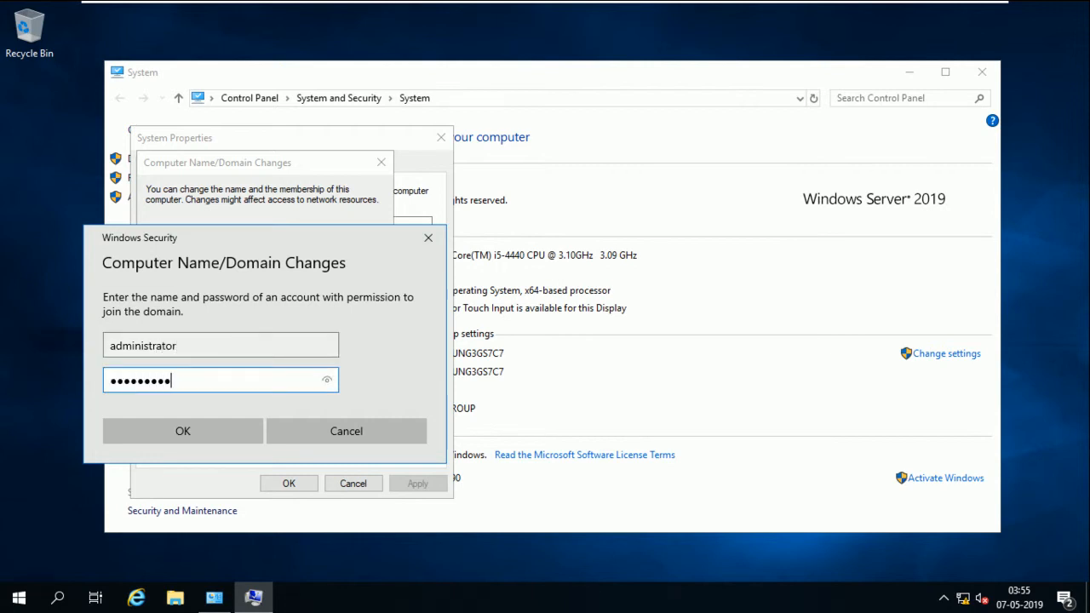
key("Return")
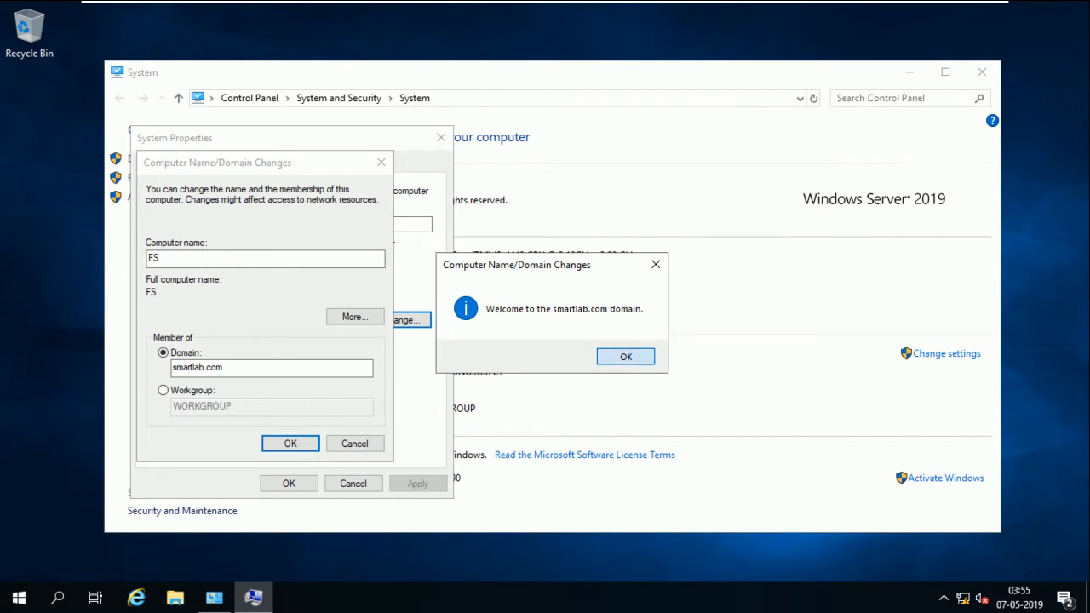
Acknowledge the domain welcome and restart-required messages, then close System Properties
key("Return")
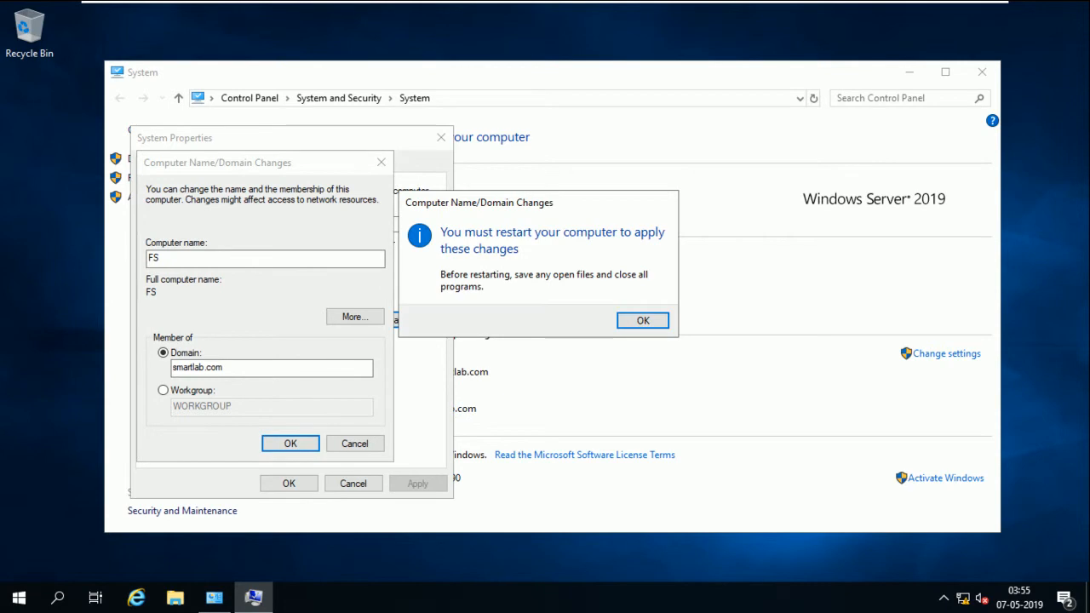
key("Return")
key("Escape")
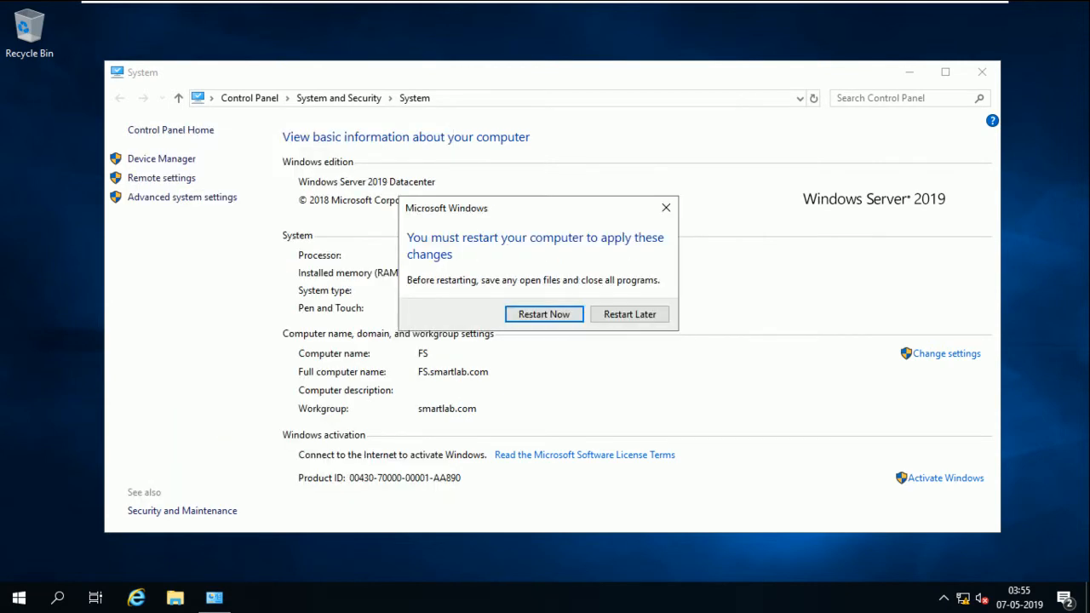
key("Return")
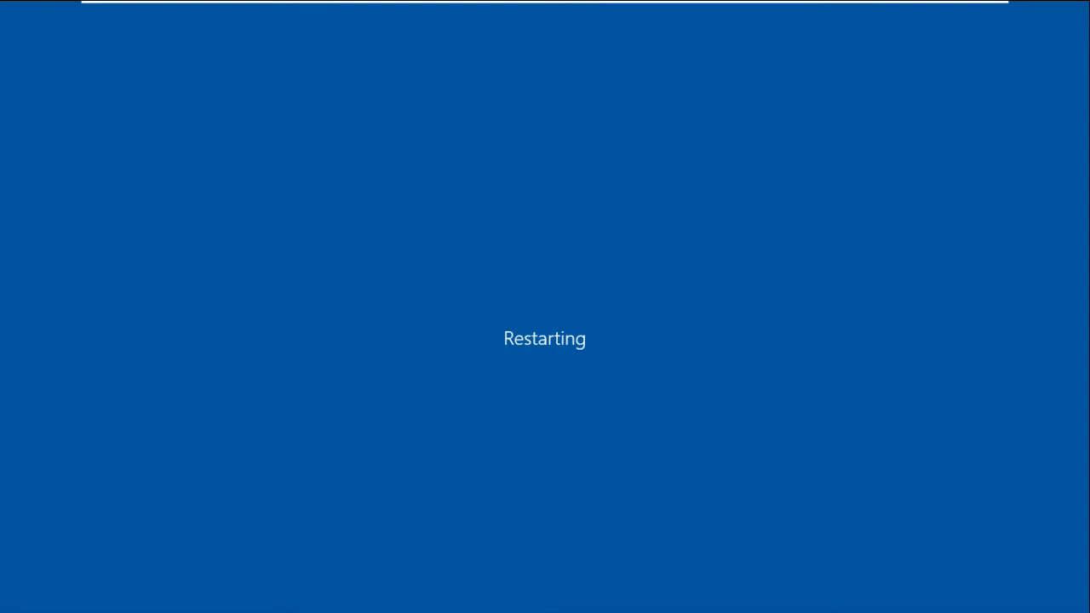
Bring up V1's live console with the Library shown and thumbnails hidden
mouse_move(947, 8)
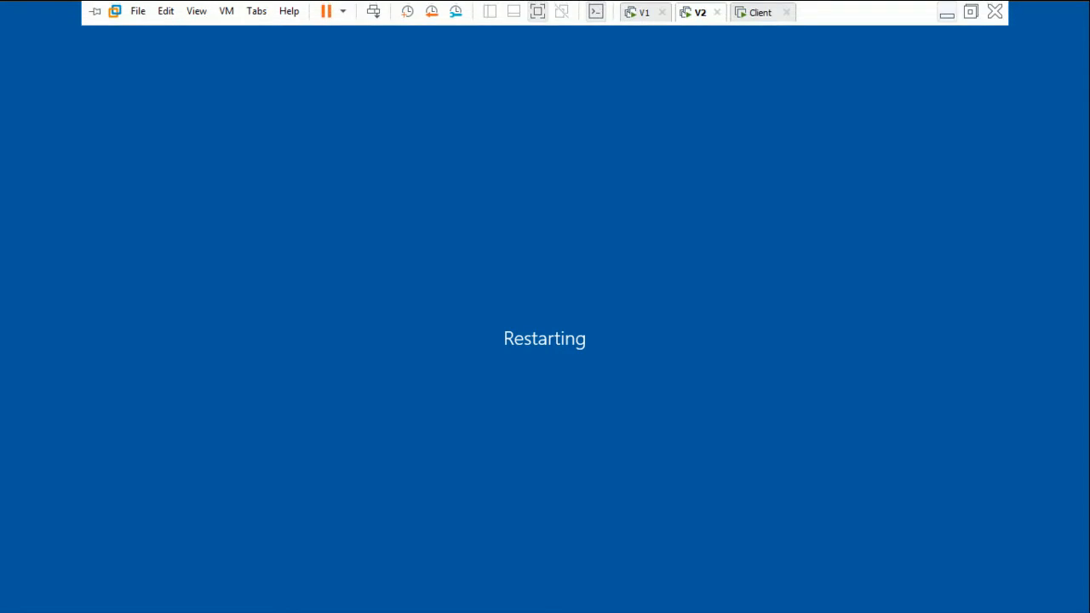
left_click(946, 13)
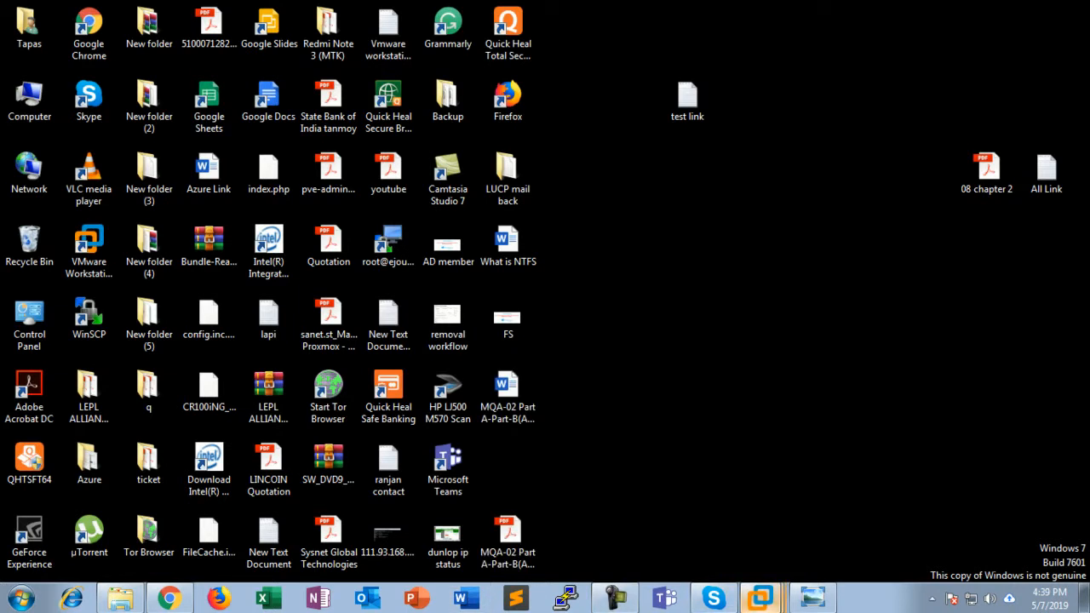
left_click(761, 599)
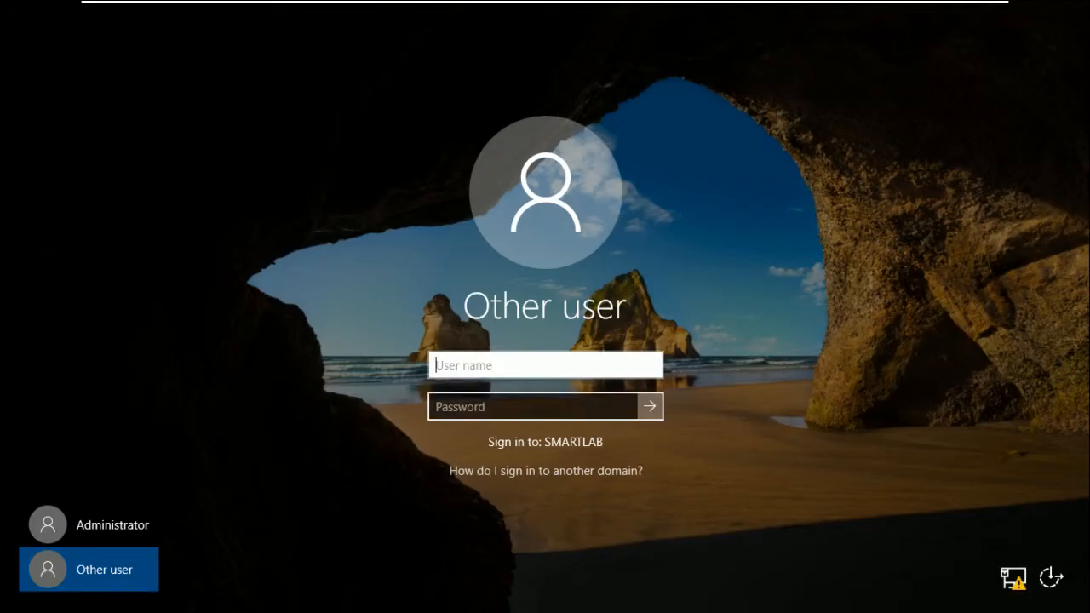
left_click(644, 12)
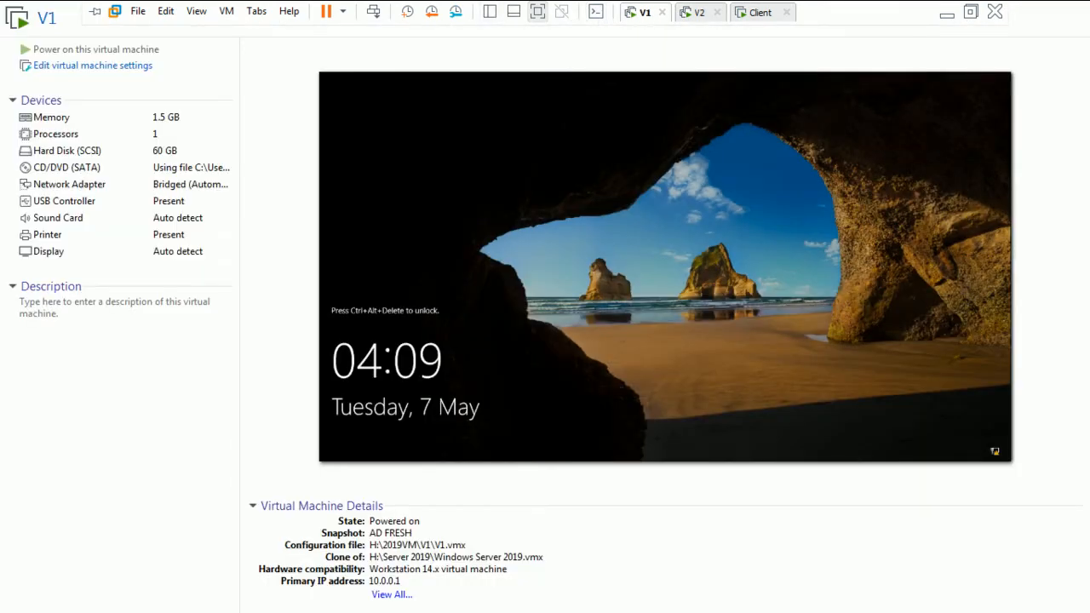
left_click(513, 11)
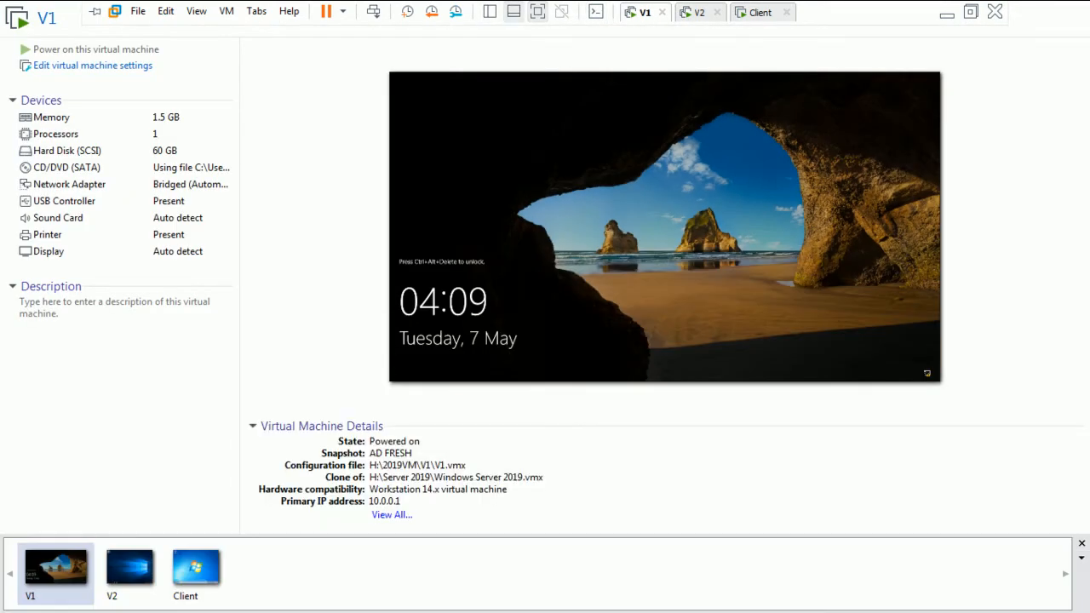
key("F9")
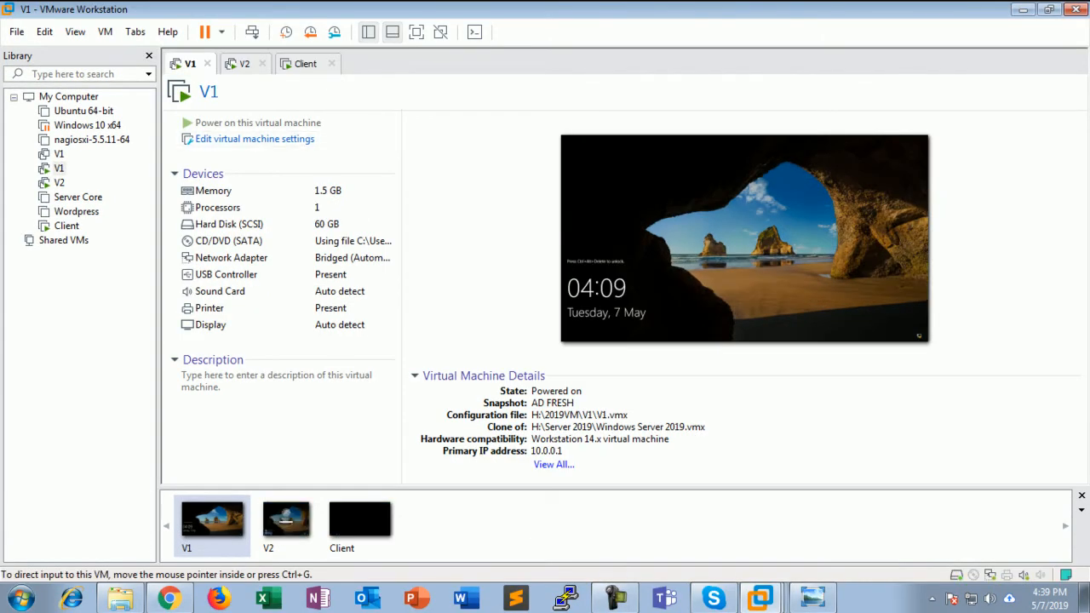
left_click(474, 31)
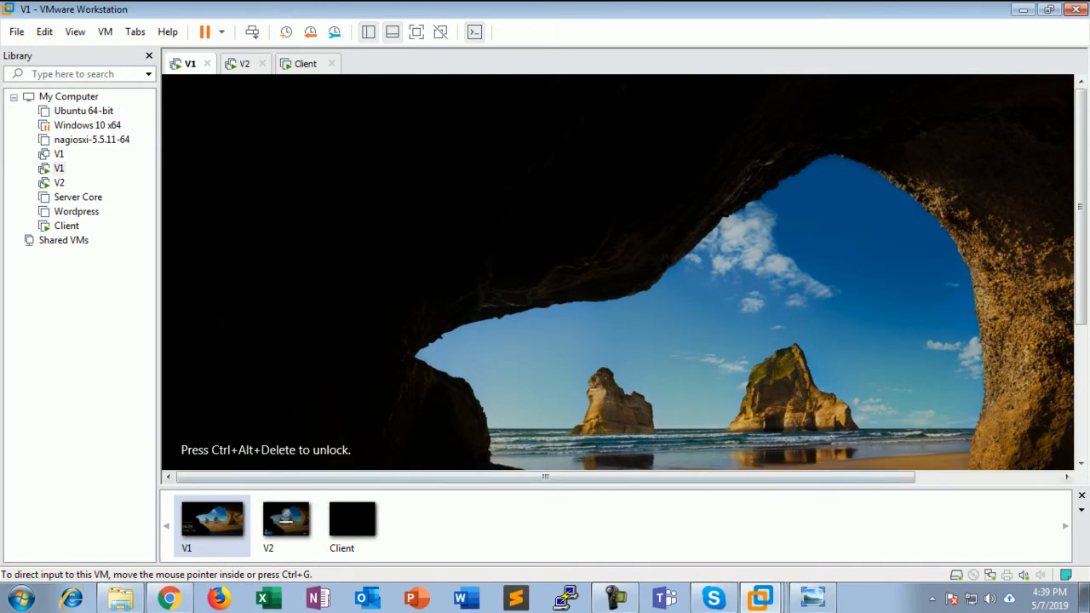
left_click(1082, 496)
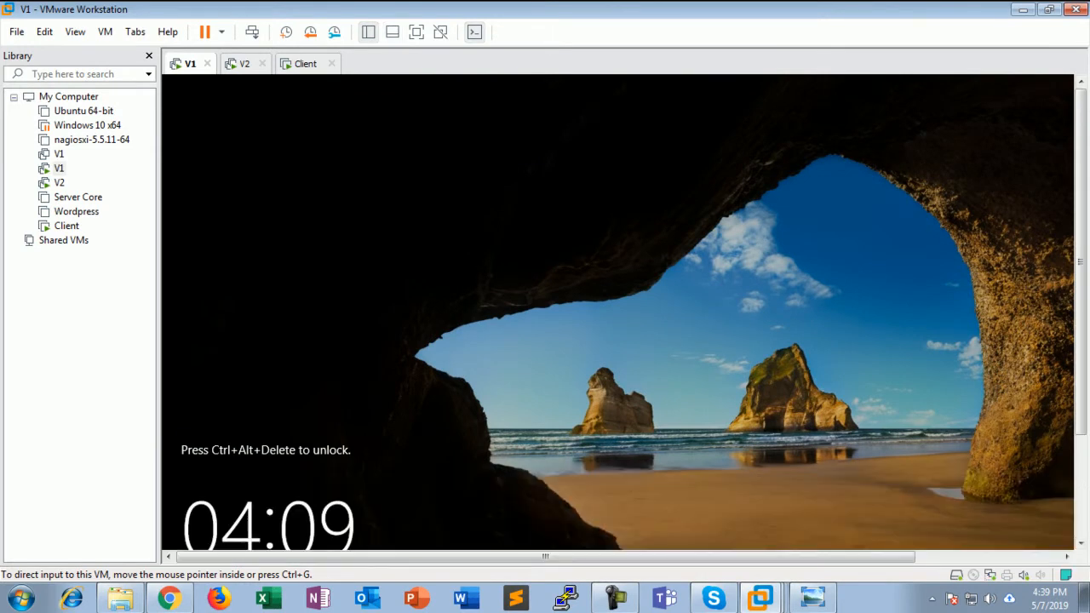
Dismiss V1's lock screen and sign in with the Administrator password
left_click_drag(1081, 262, 1080, 315)
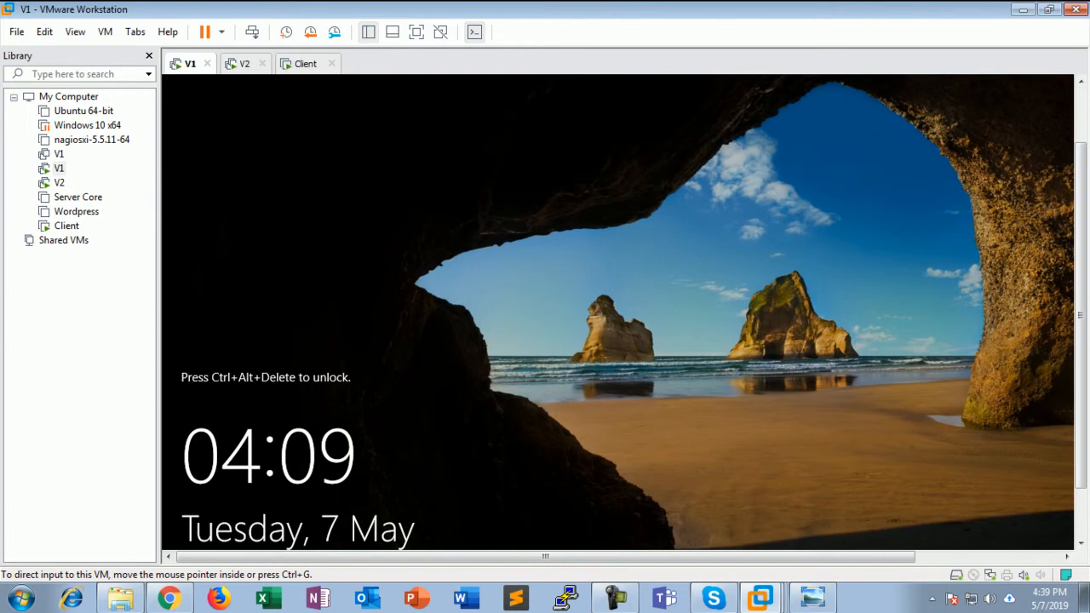
left_click(253, 31)
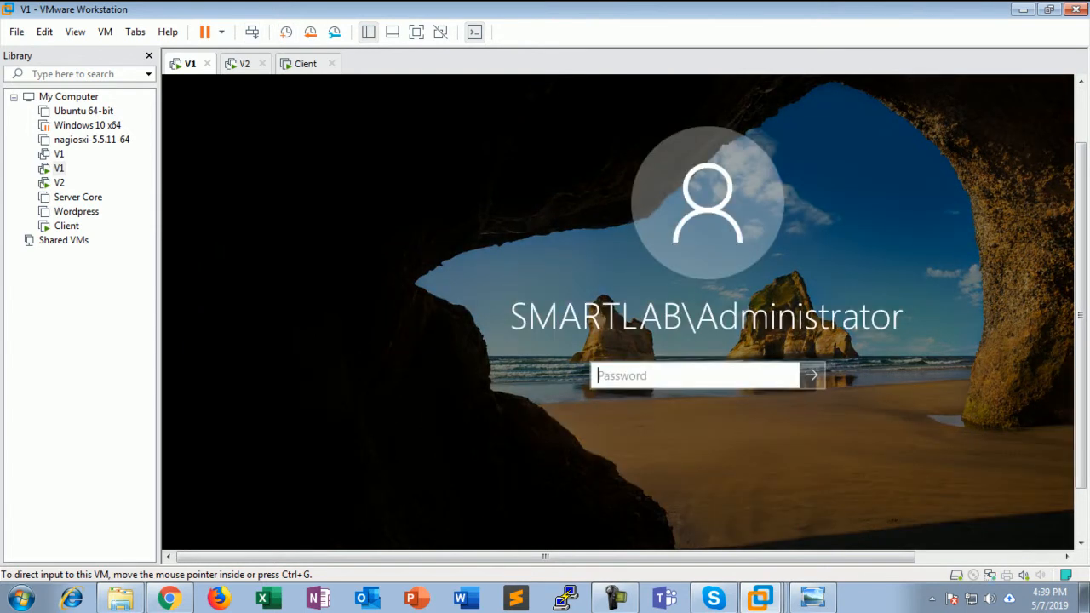
type("******")
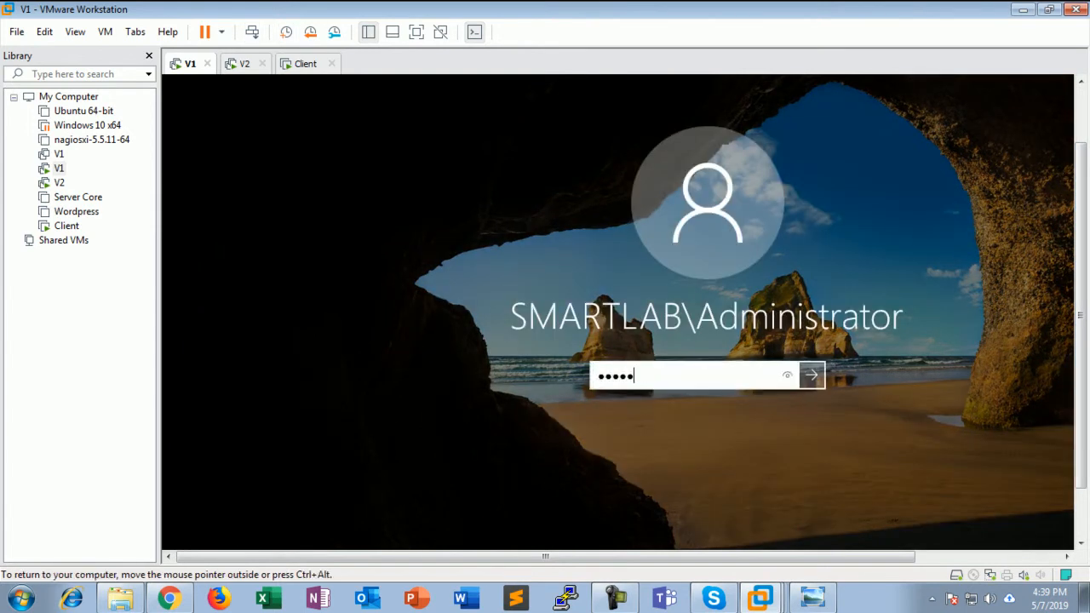
type("****")
key("Return")
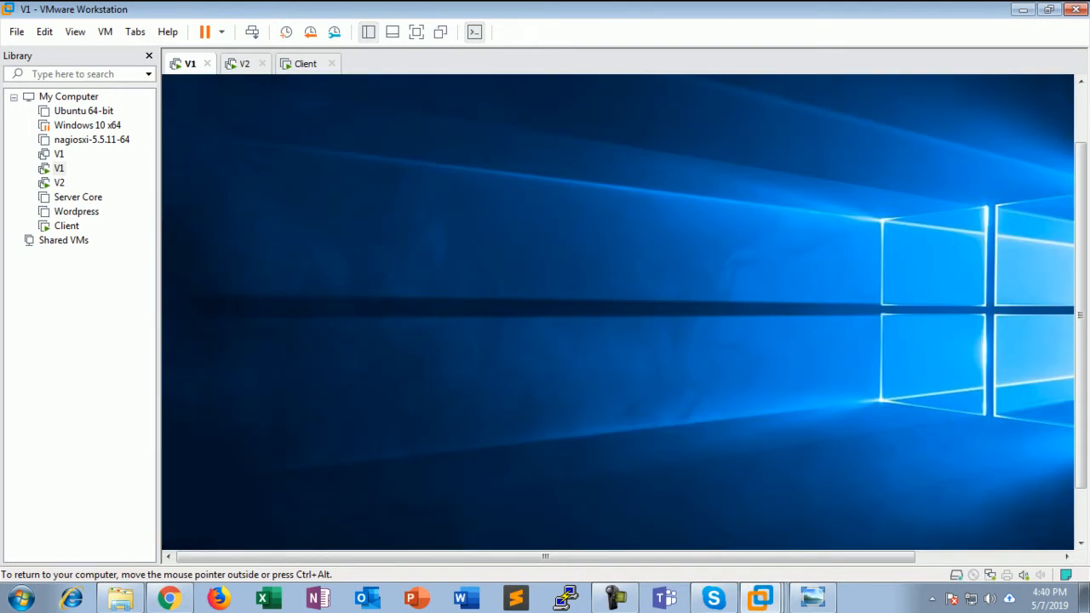
Put V1 in full screen and run dsa.msc from the Run box in place of ncpa.cpl
key("super+r")
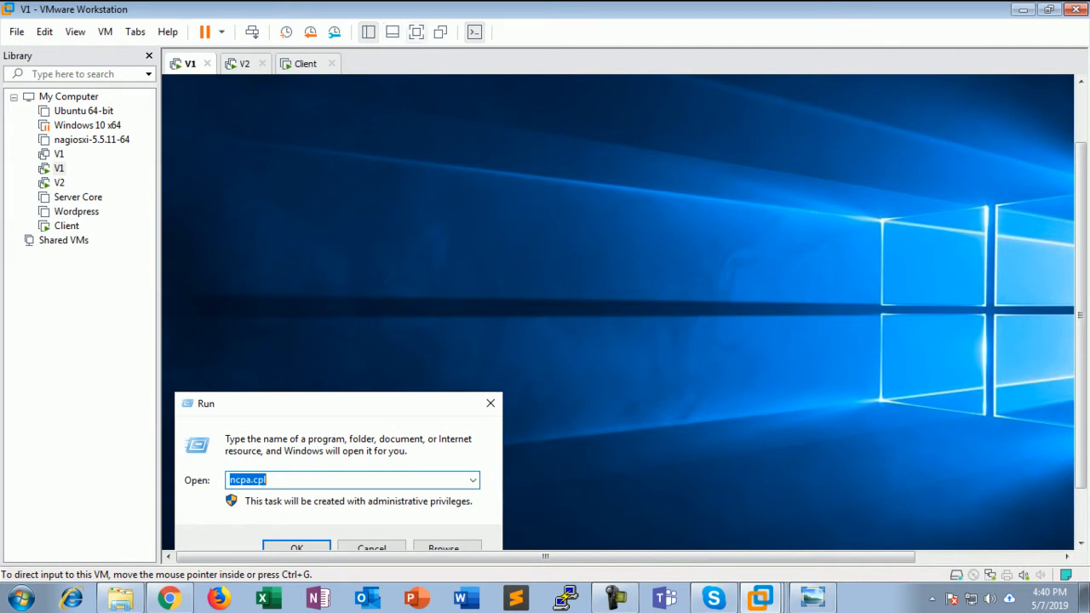
left_click(417, 32)
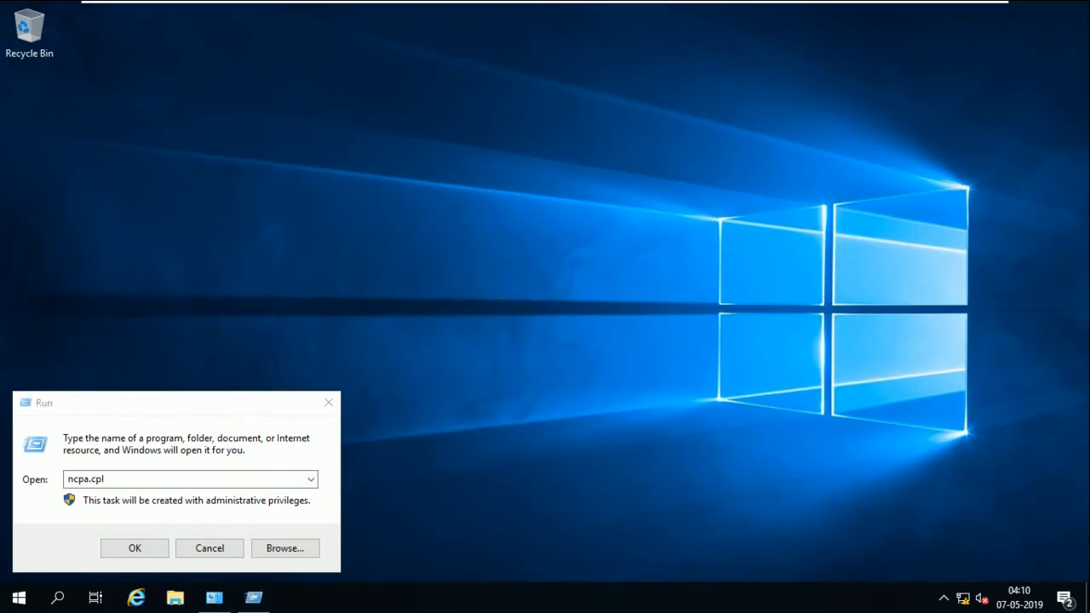
double_click(105, 479)
type("dsa.msc")
key("Return")
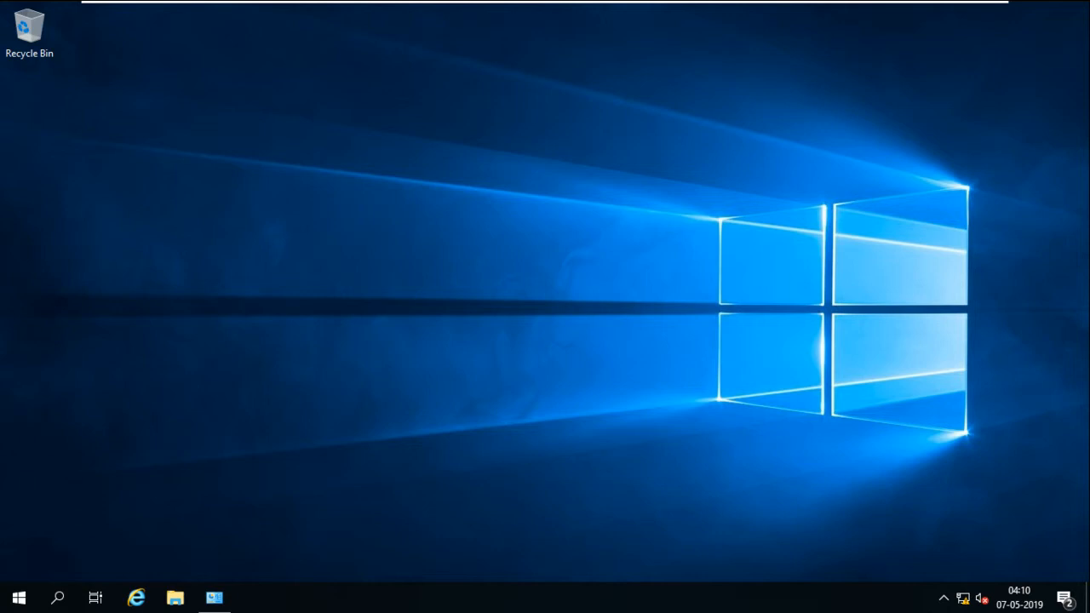
Refresh V1's desktop, glance at V2, and return to V1's desktop menu
right_click(559, 247)
left_click(601, 292)
mouse_move(601, 2)
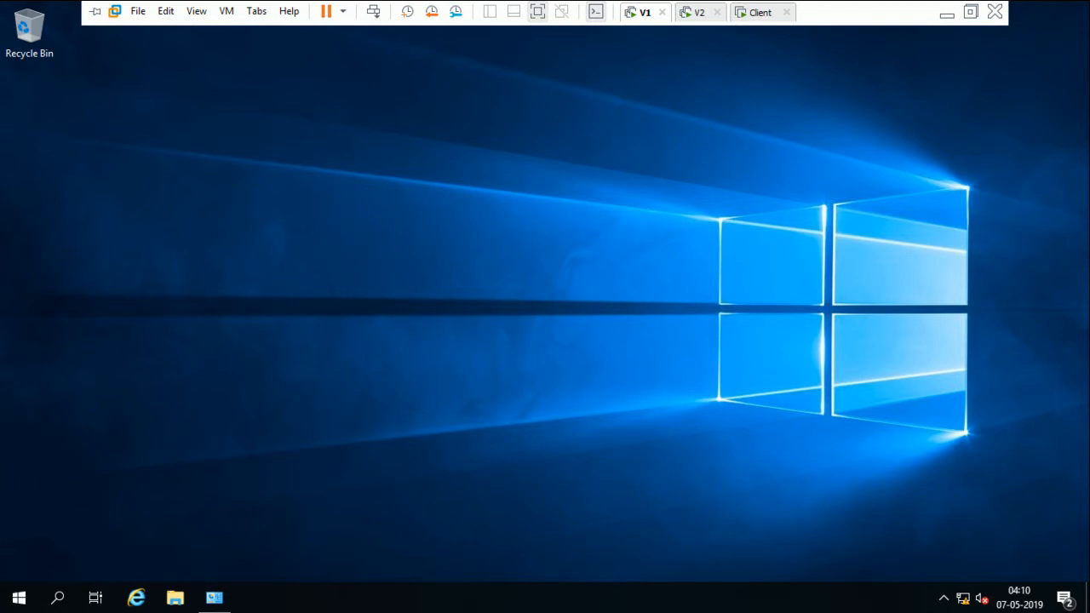
left_click(700, 12)
left_click(644, 13)
right_click(584, 290)
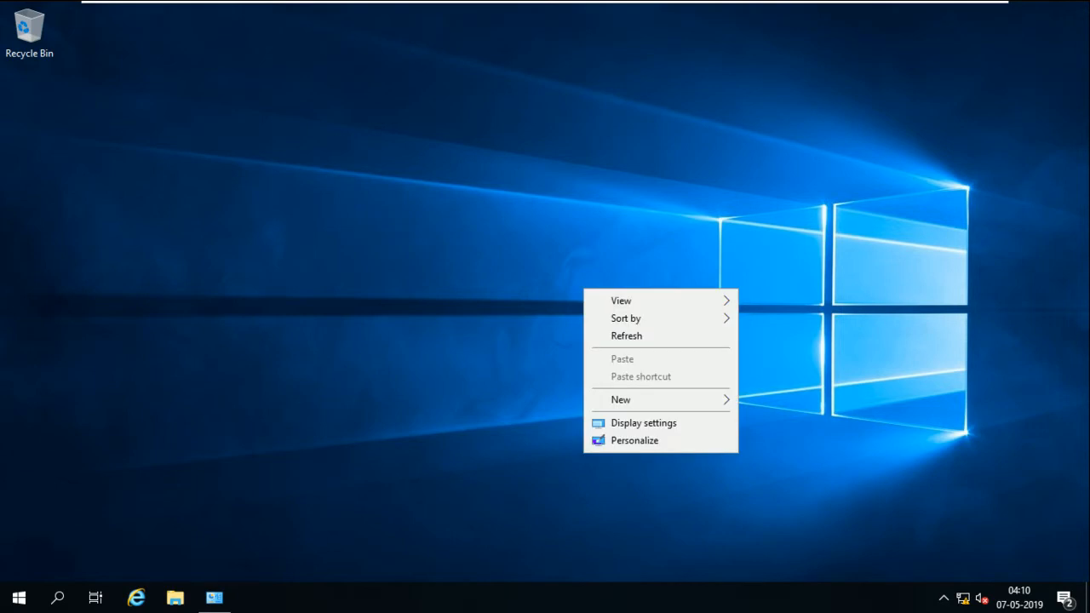
Start a new user in smartlab.com/Users named fsadmin, with matching logon name
left_click(627, 336)
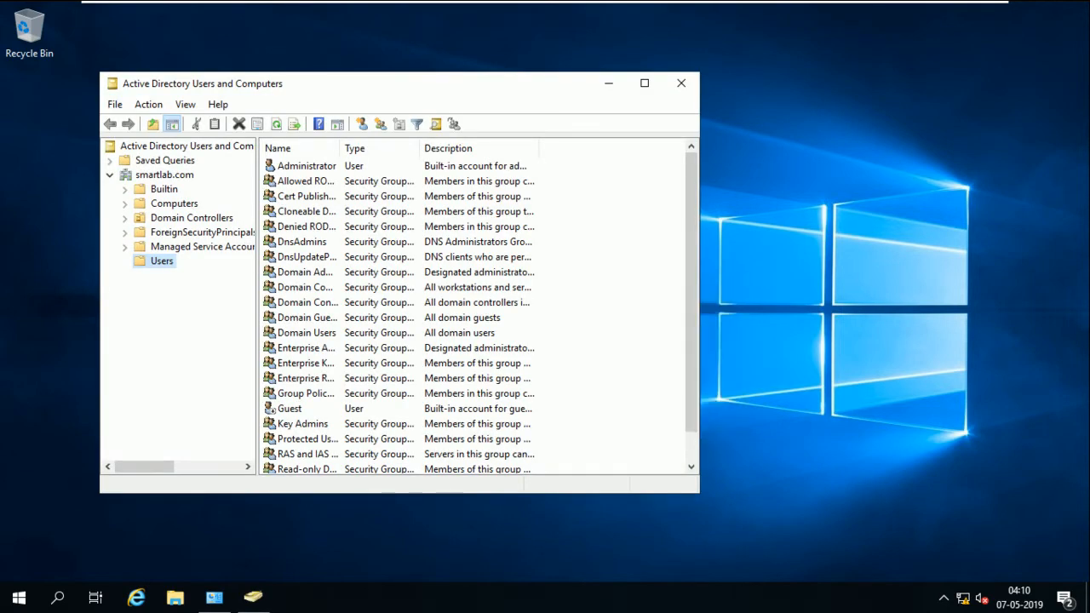
left_click(616, 332)
right_click(599, 238)
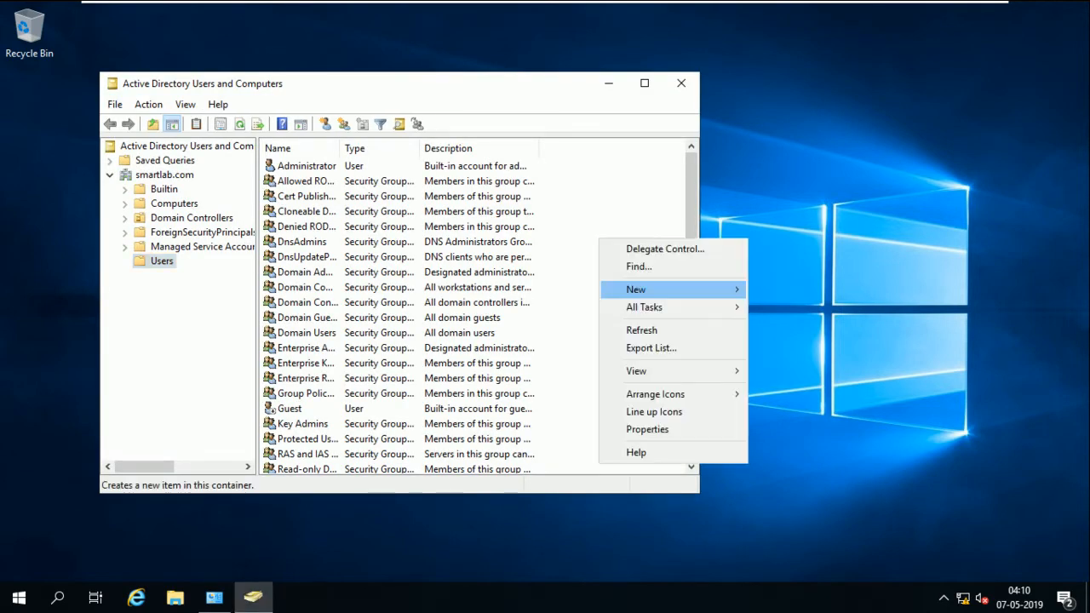
mouse_move(647, 289)
left_click(781, 465)
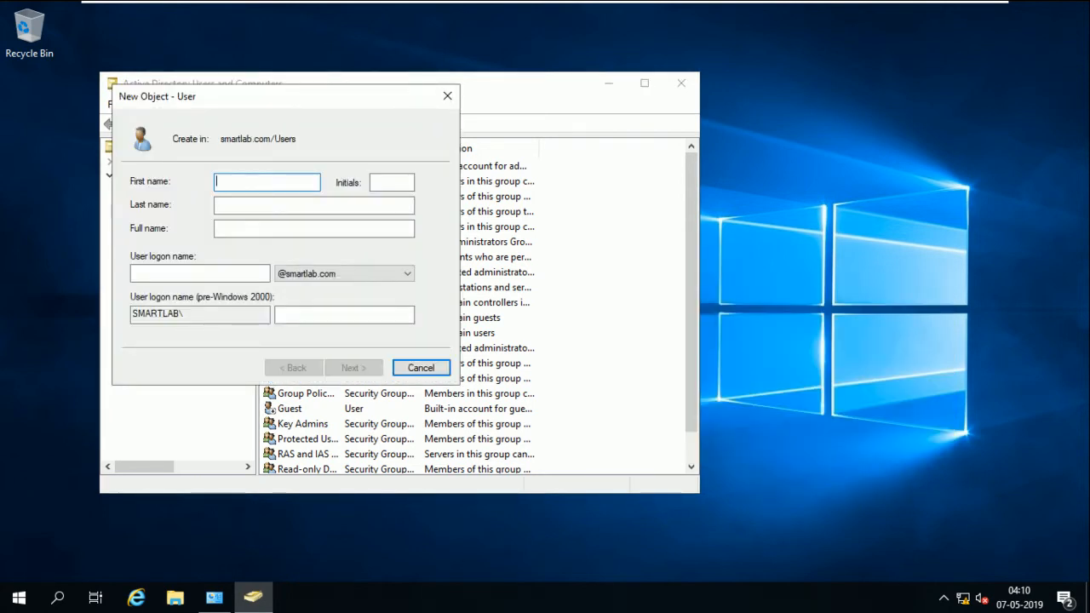
type("fsadmin")
key("ctrl+a")
key("ctrl+c")
key("Tab")
key("Tab")
key("Tab")
key("Tab")
key("ctrl+v")
key("Return")
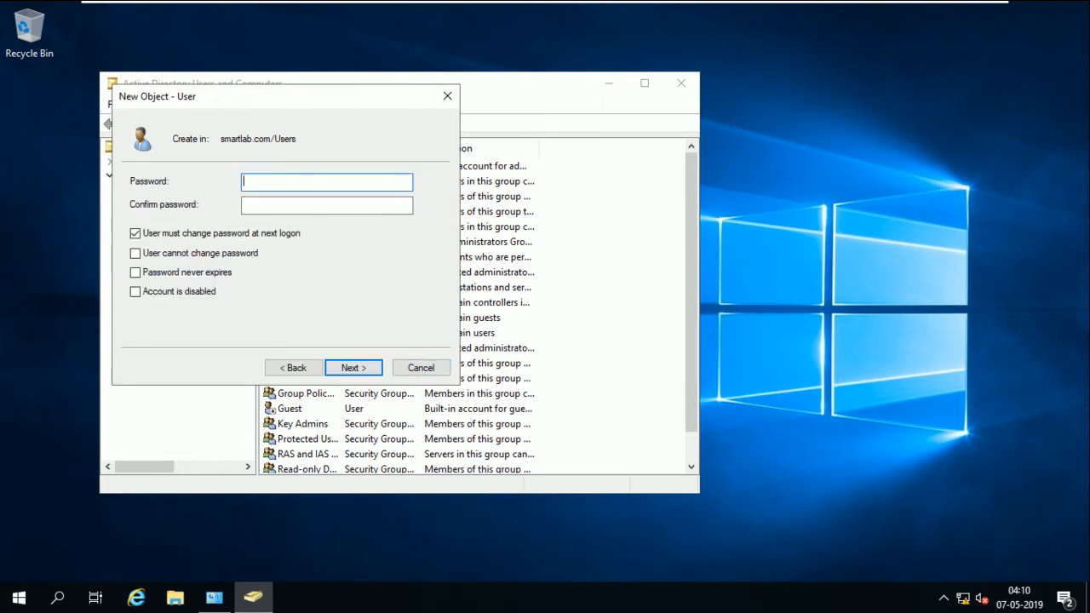
Give fsadmin a password the user cannot change and that never expires, and finish
type("••••••••")
key("Tab")
type("••••••••")
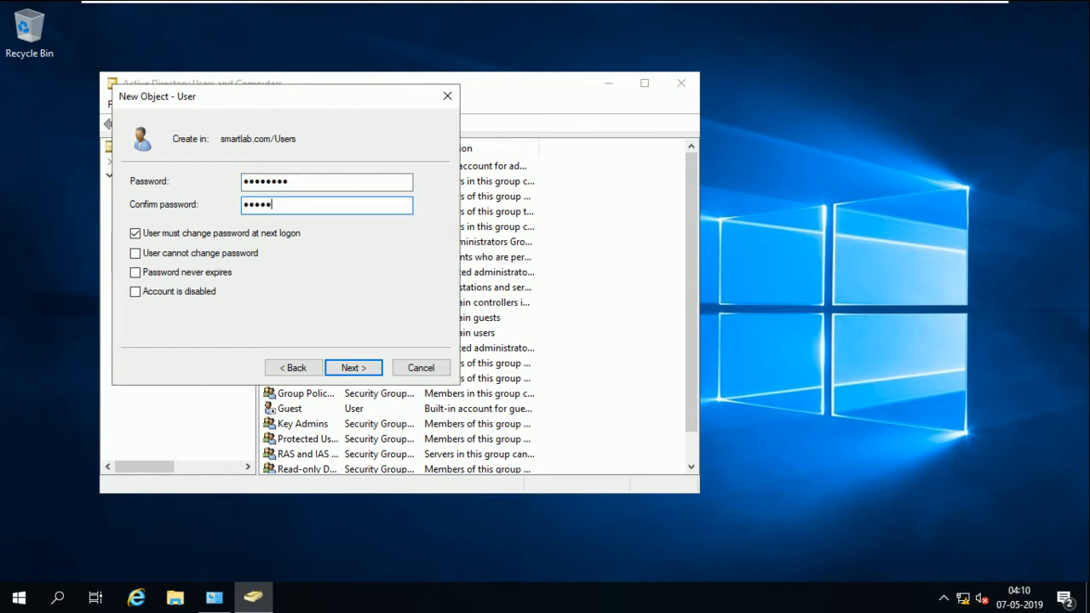
key("Tab")
key("space")
key("Tab")
key("space")
key("Tab")
key("space")
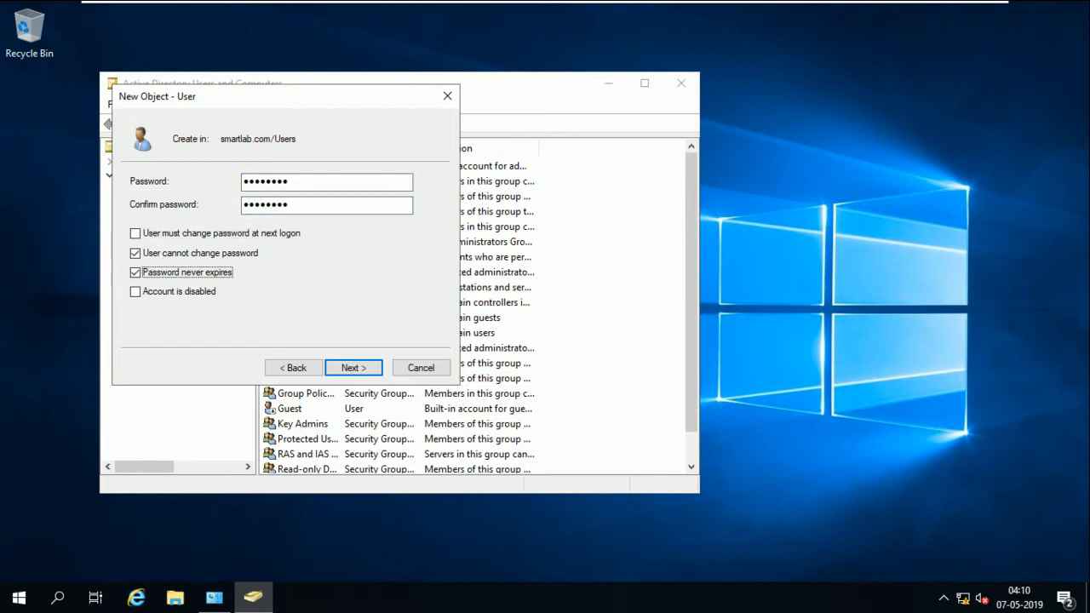
key("Tab")
key("Tab")
key("Return")
key("Return")
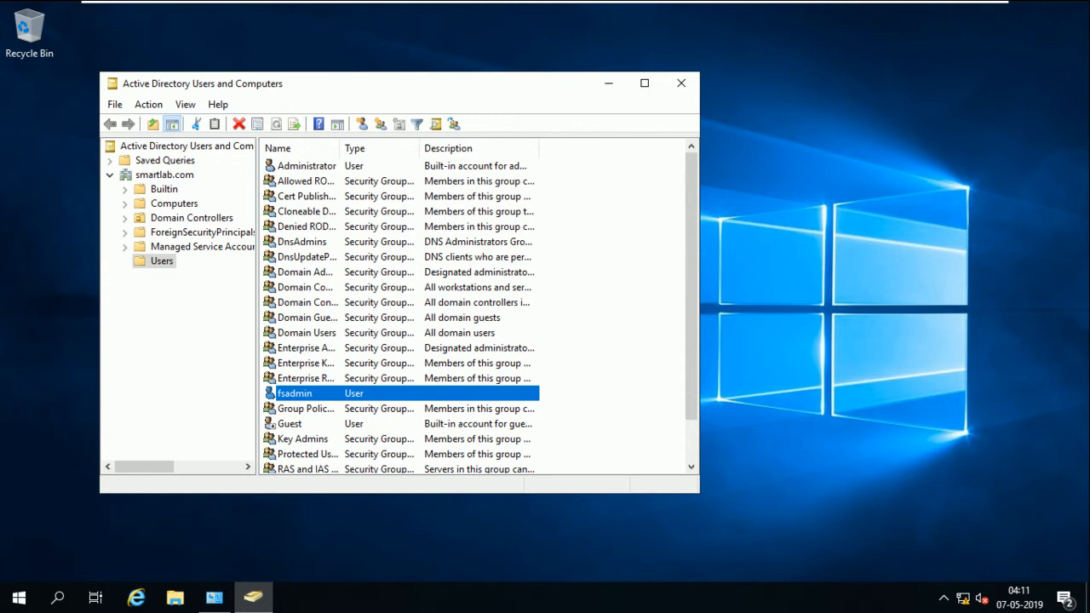
Review fsadmin's account details and Member Of groups in its properties
right_click(331, 393)
left_click(387, 359)
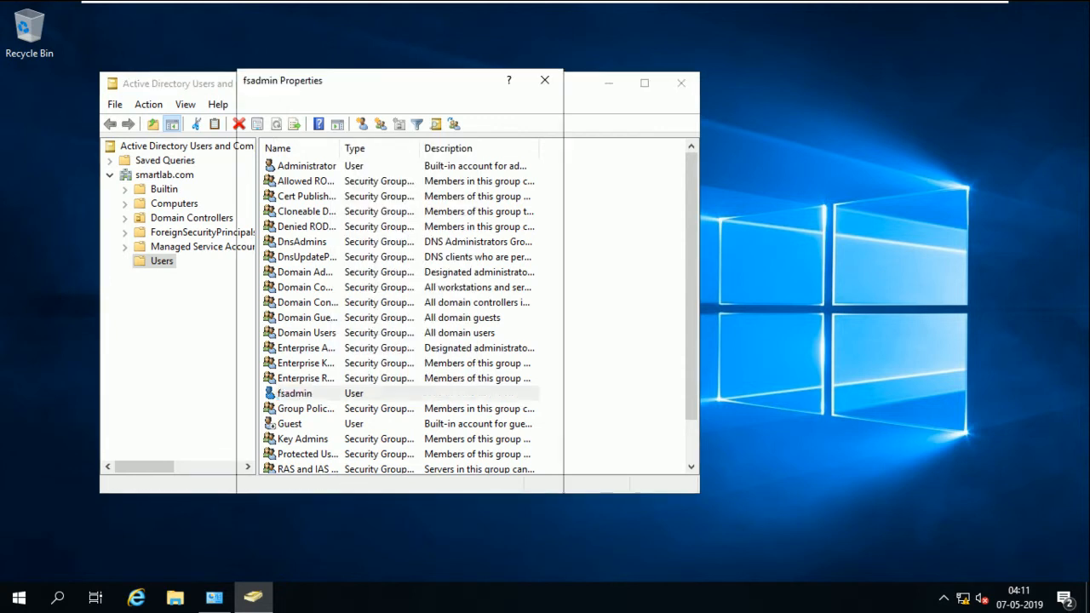
left_click(363, 137)
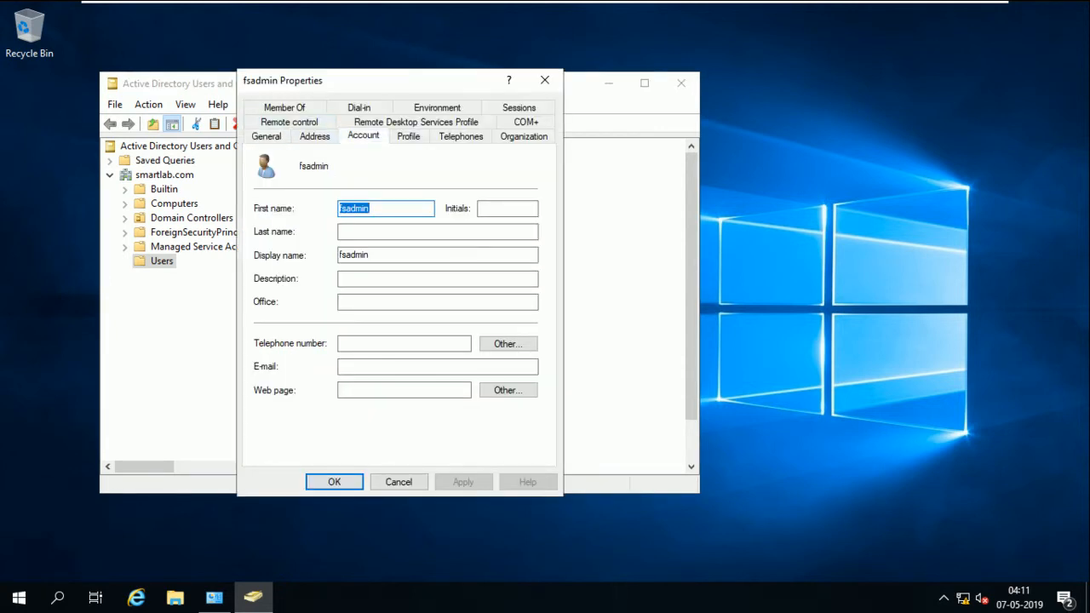
left_click(285, 108)
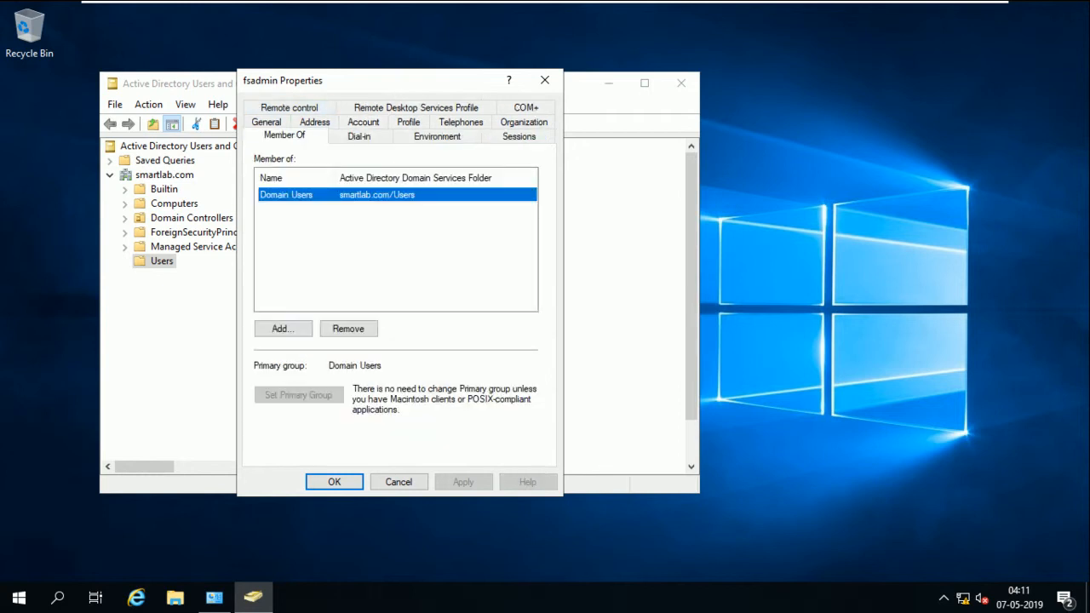
left_click(334, 482)
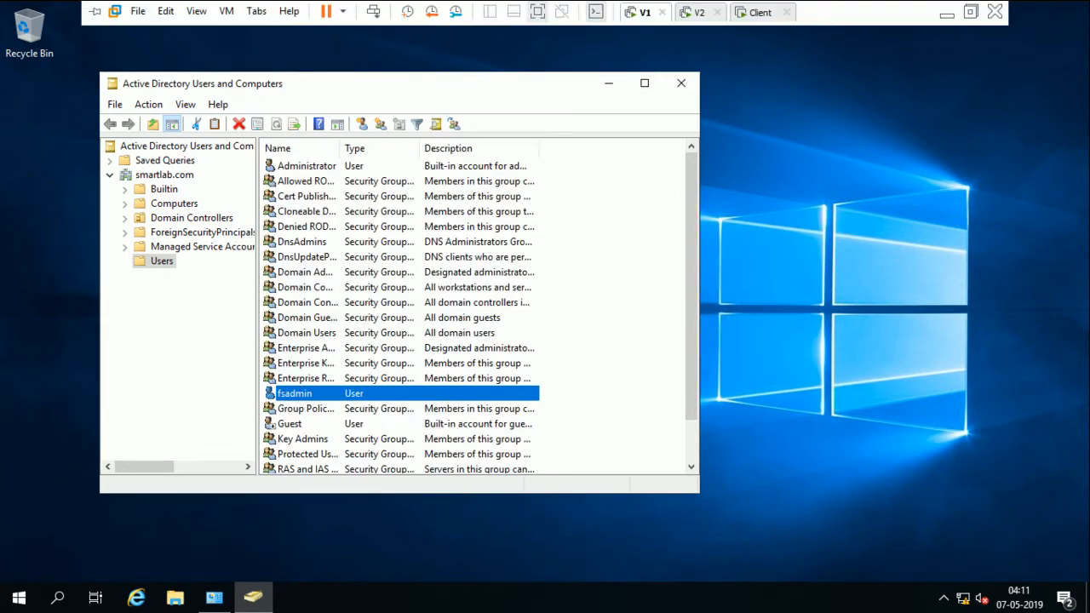
left_click(694, 12)
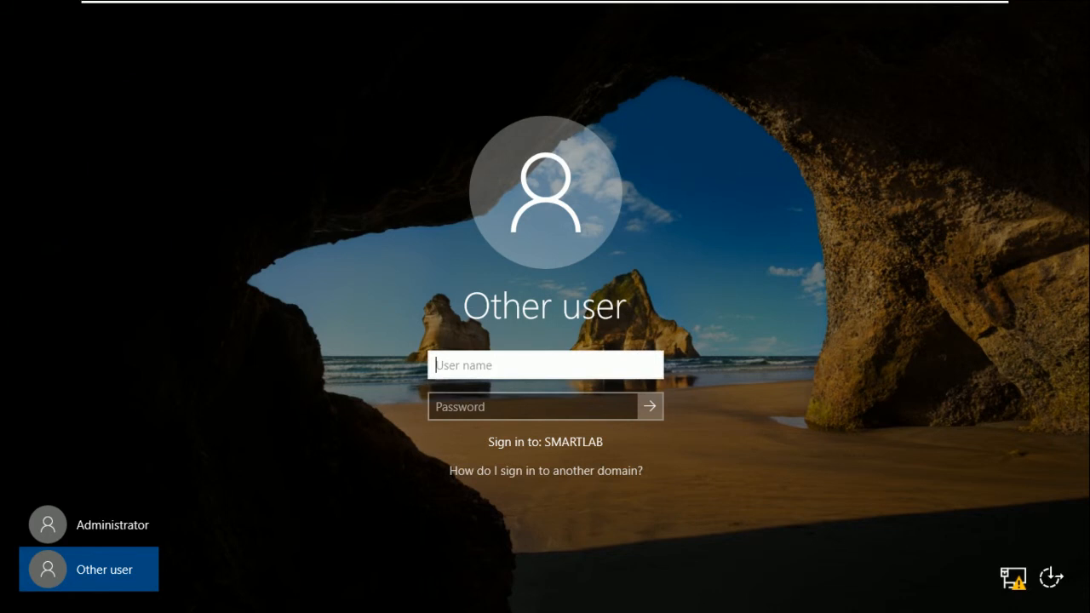
Sign in to V2 as smartlab\fsadmin with the account's password
type("smartlab\\")
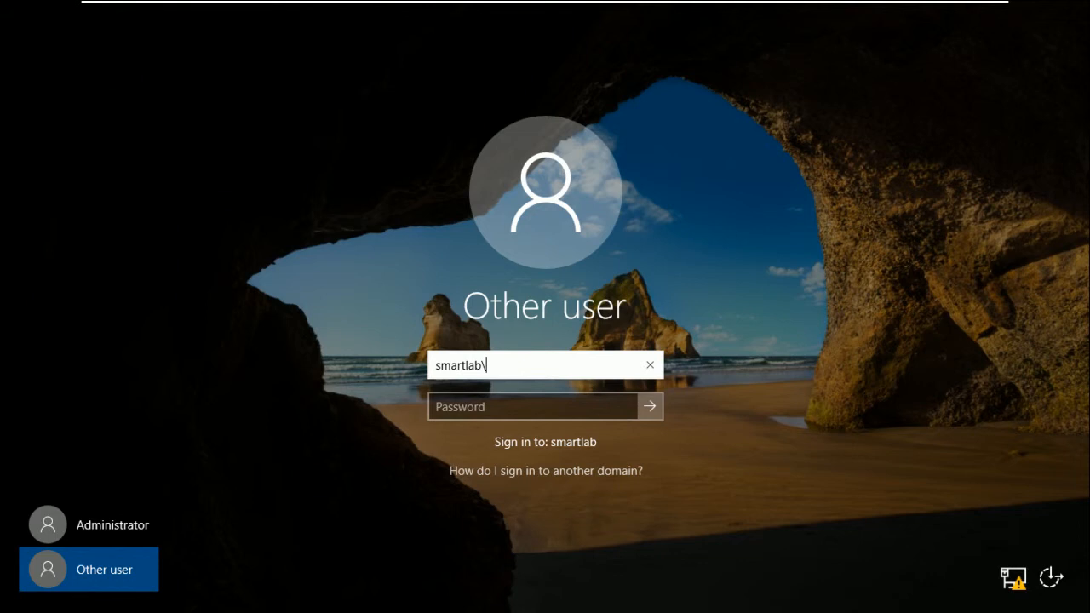
type("fsadmin")
key("Tab")
type("********")
key("Return")
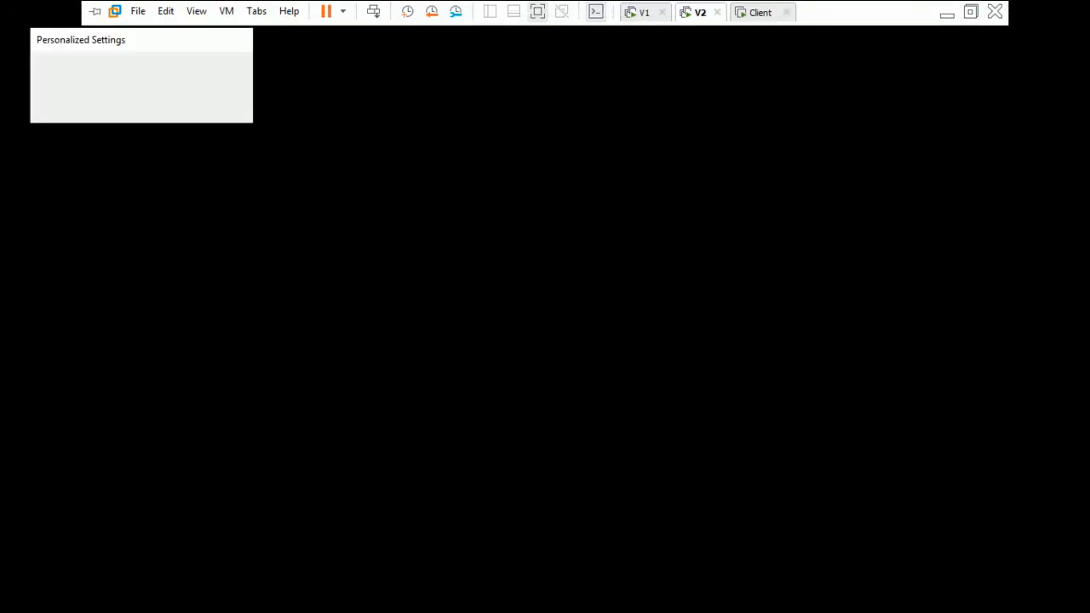
On V1, start a new user in Users with first name and logon name u1
left_click(645, 12)
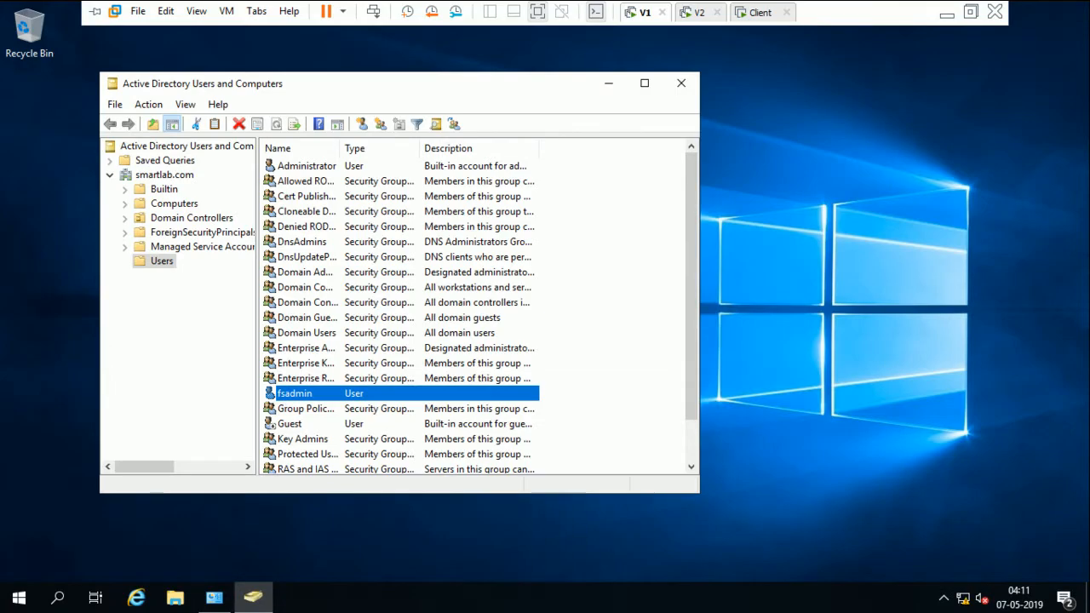
right_click(620, 298)
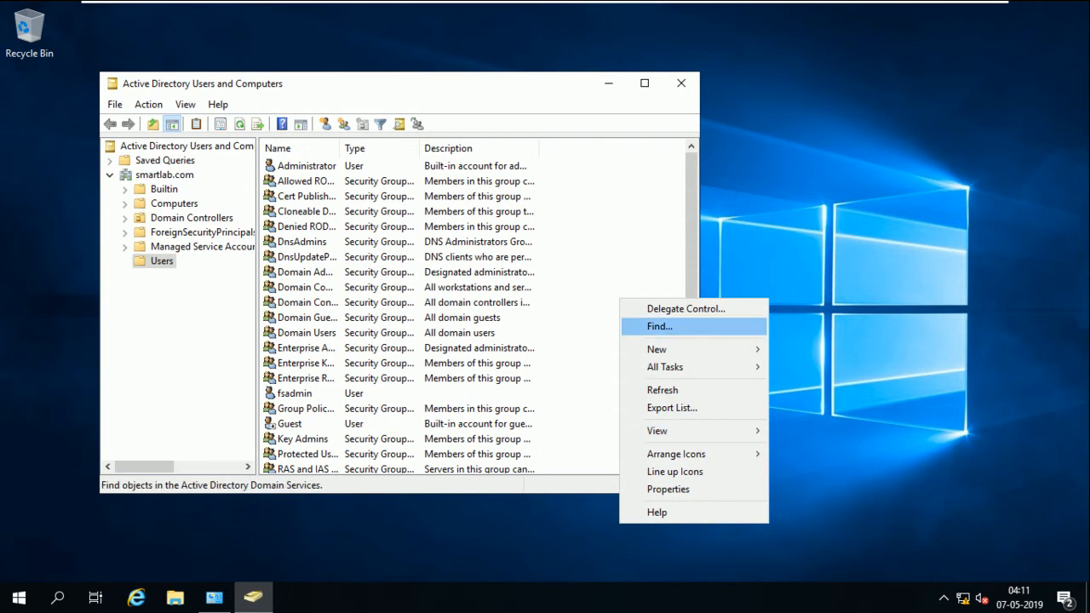
mouse_move(672, 349)
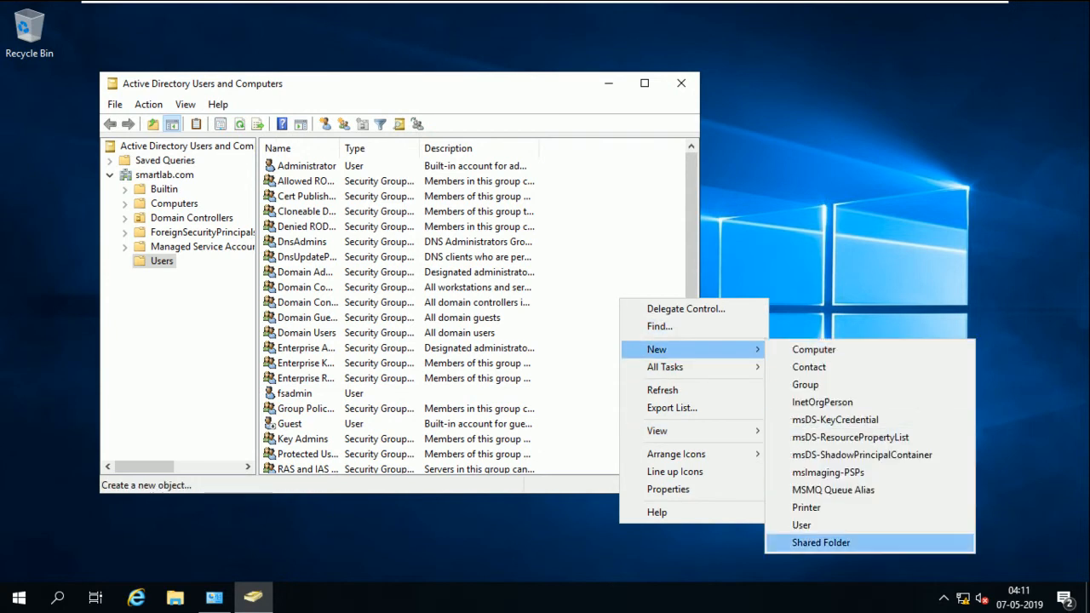
left_click(796, 523)
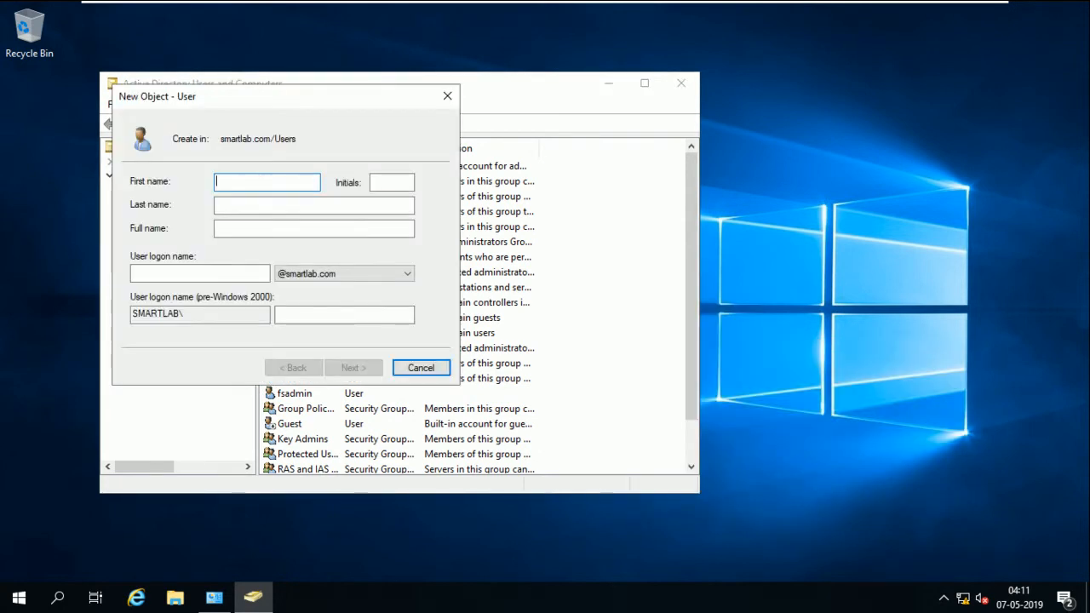
type("u1")
key("ctrl+a")
key("Tab")
key("Tab")
key("Tab")
key("Tab")
type("u1")
key("Return")
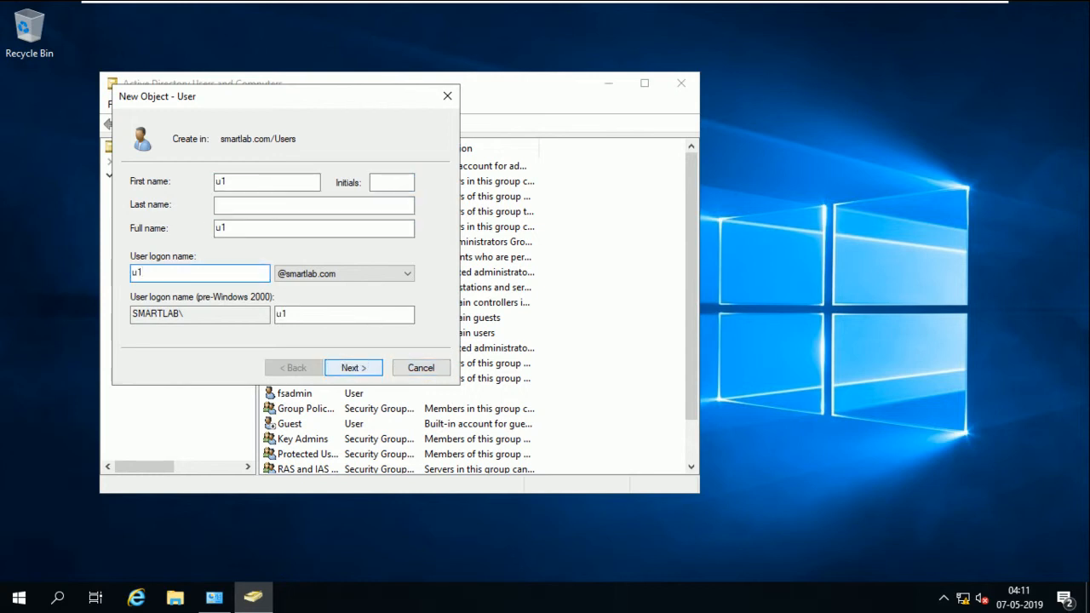
Give u1 a password that cannot be changed and never expires, and finish
type("P@ssw0rd")
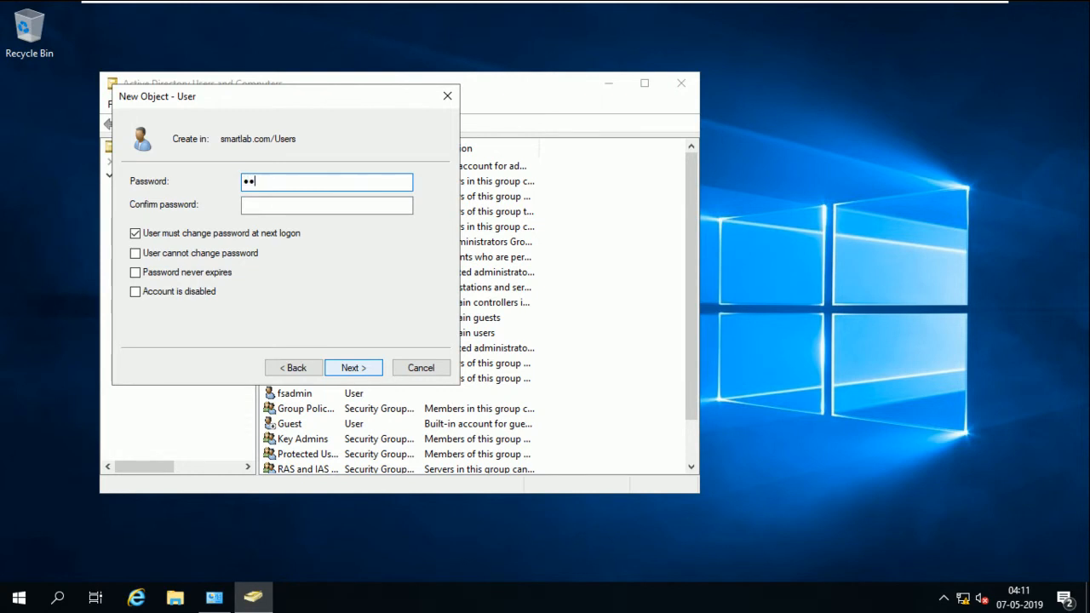
key("Tab")
type("P@ssw0rd")
key("Tab")
key("space")
key("Tab")
key("space")
key("Tab")
key("space")
key("Return")
key("Return")
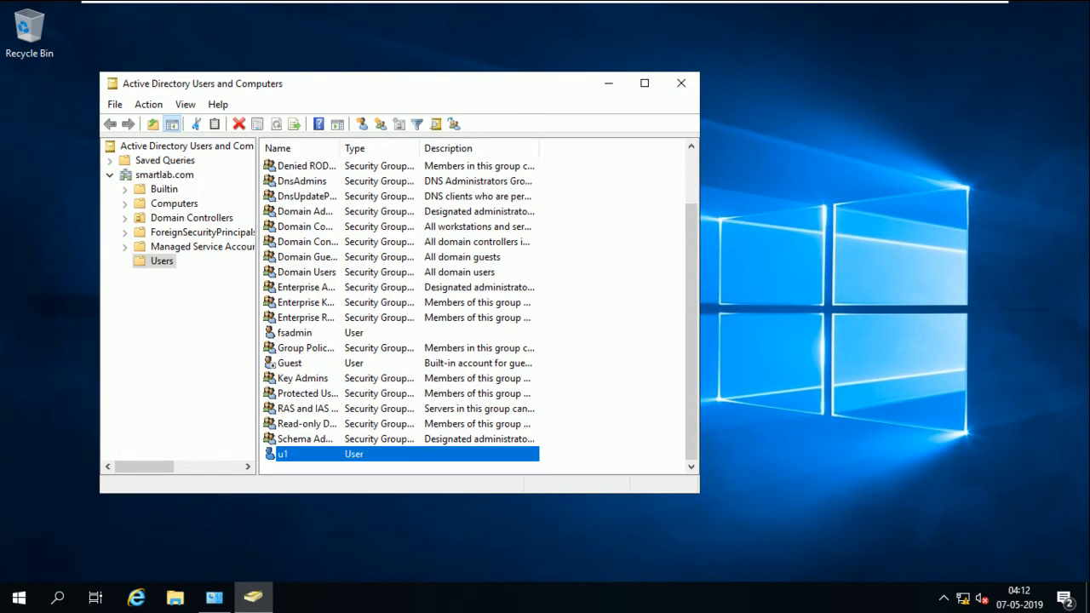
Start another new user in Users with first name and logon name u2
right_click(591, 345)
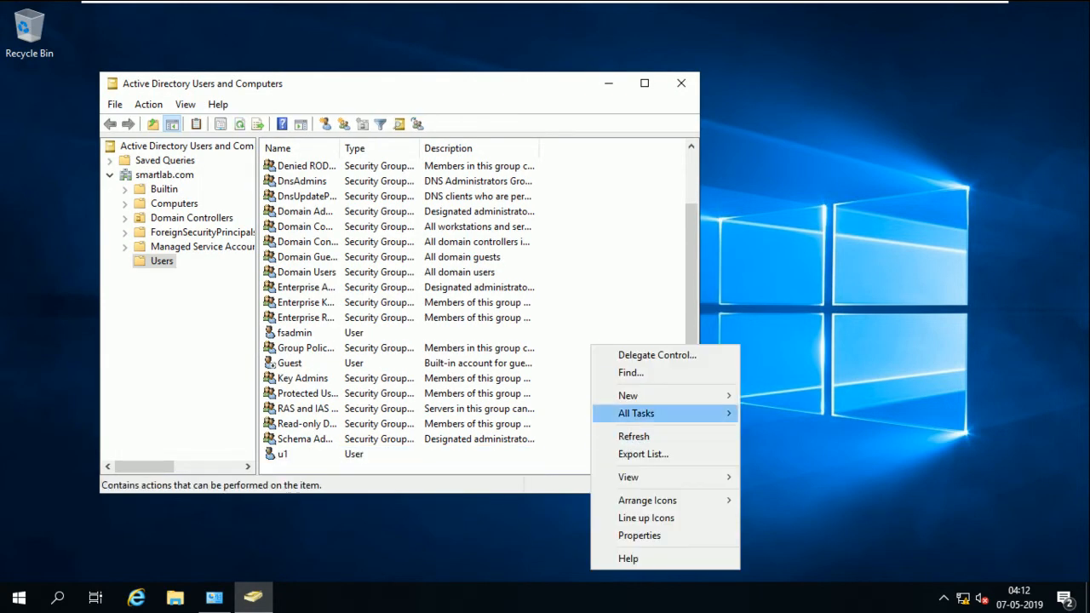
mouse_move(654, 396)
left_click(773, 572)
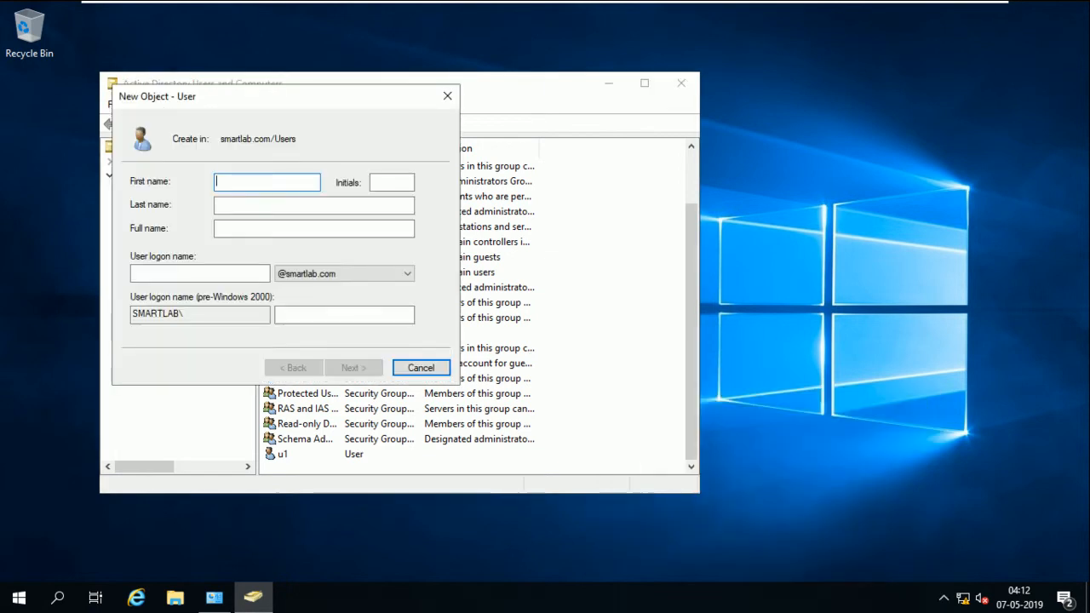
type("u2")
key("Tab")
Give u2 a password that cannot be changed and never expires, and finish
key("Tab")
key("Tab")
key("Tab")
type("u2")
key("Return")
type("********")
key("Tab")
type("********")
key("Tab")
key("space")
key("Tab")
key("space")
key("Tab")
key("space")
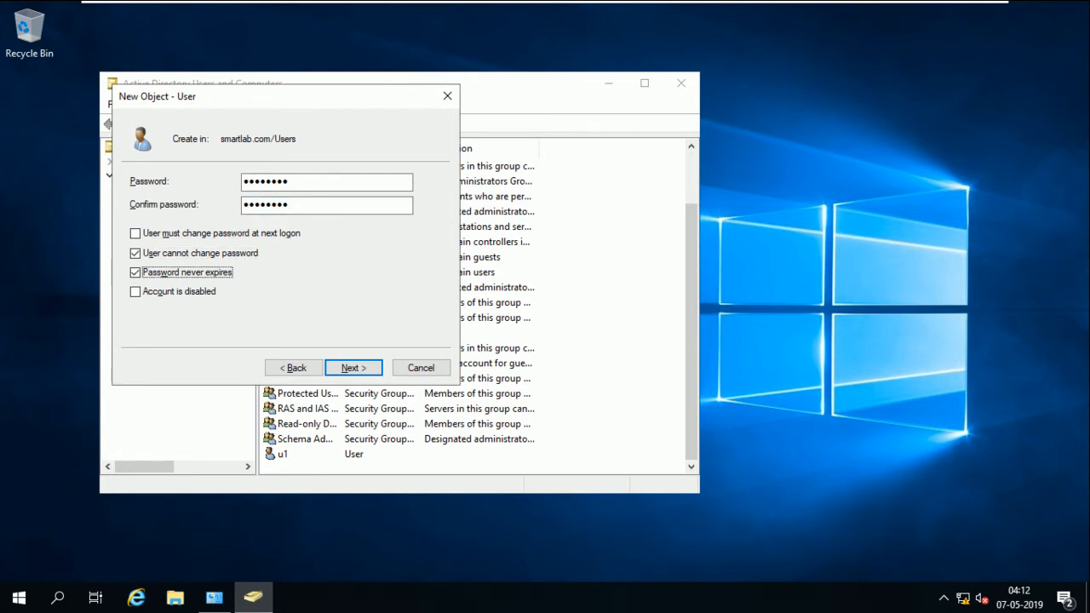
key("Return")
key("Return")
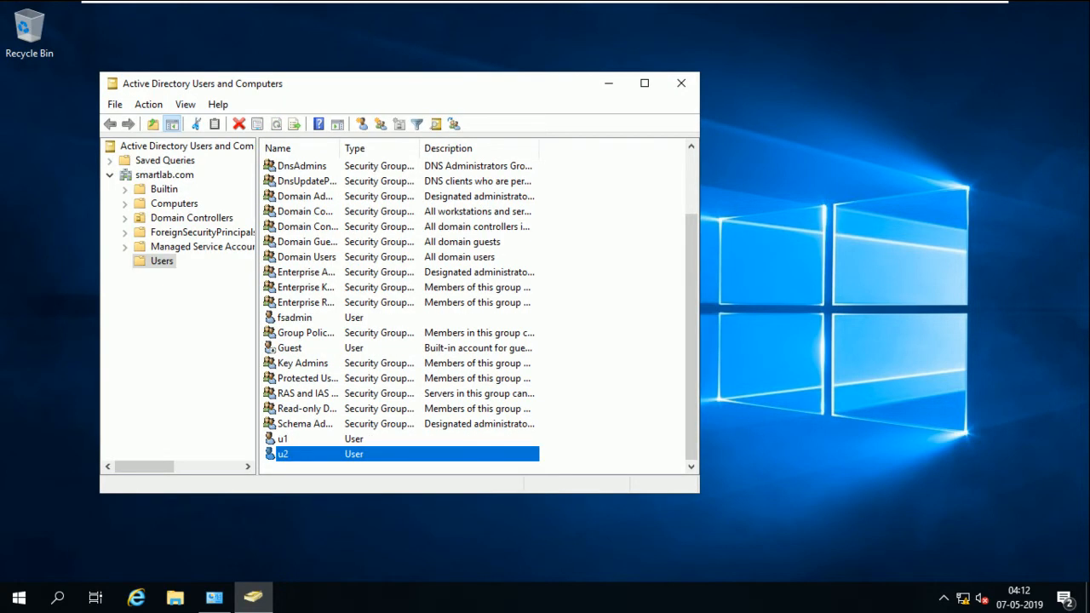
Switch to V2, restore its window from the host taskbar, and bring up Run
left_click(700, 12)
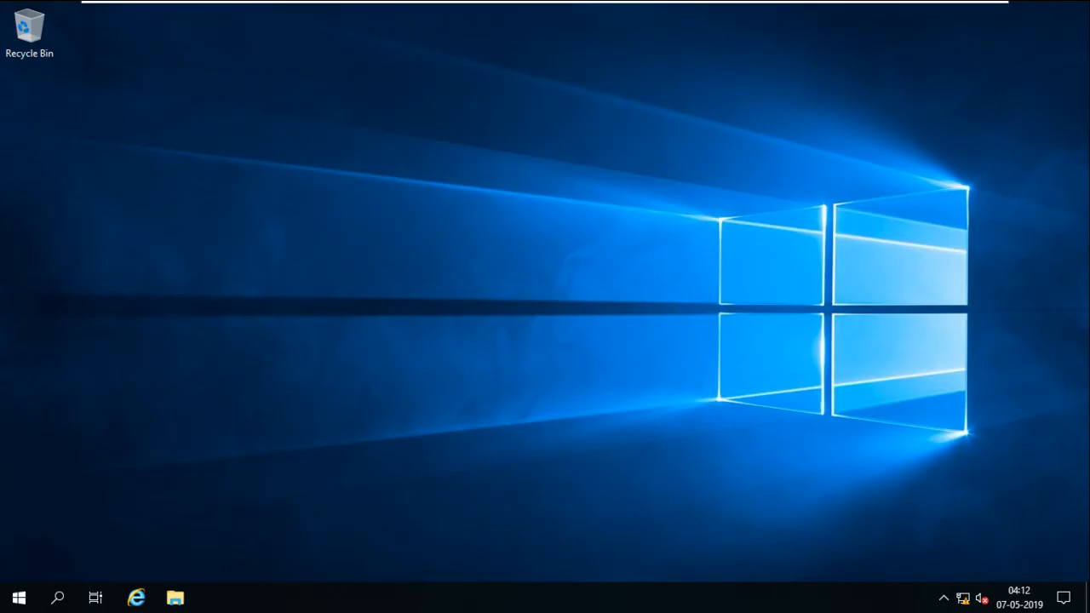
left_click(947, 8)
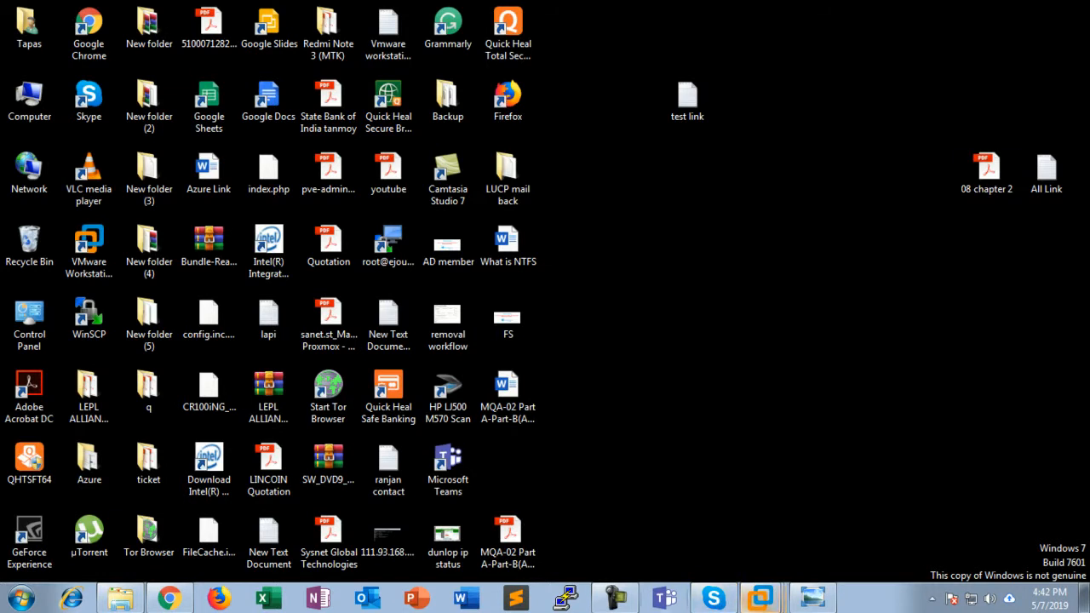
left_click(760, 597)
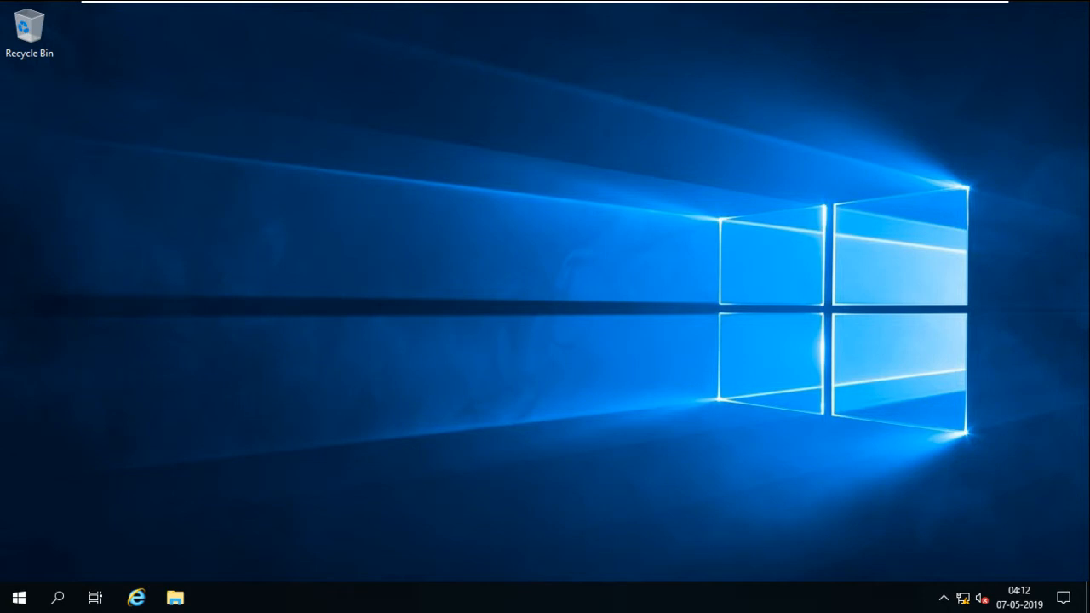
key("super+r")
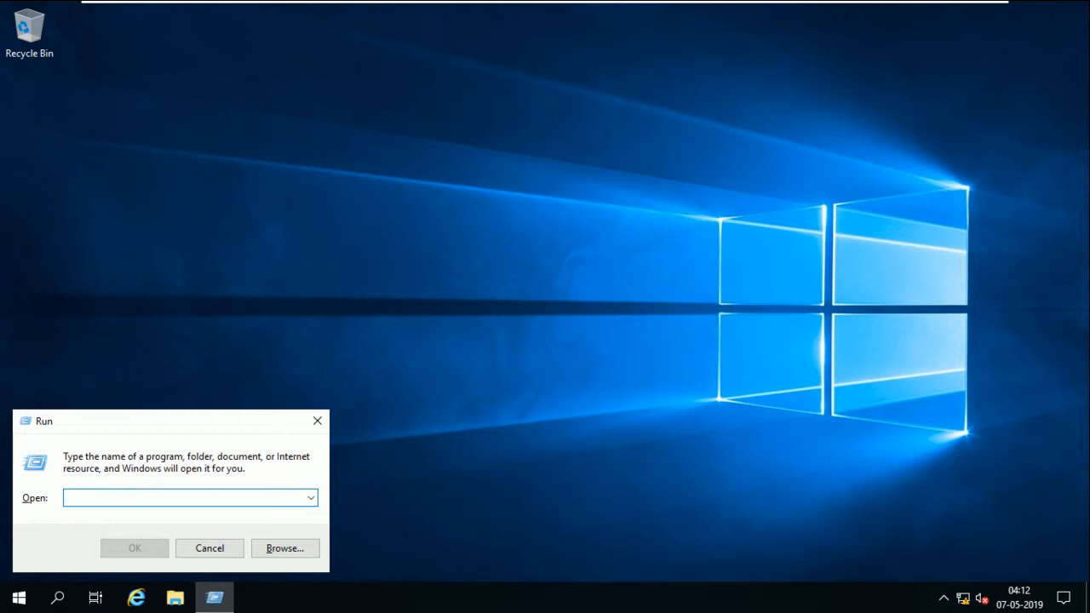
Launch lusrmgr.msc and open the local Administrators group's properties
type("lusr")
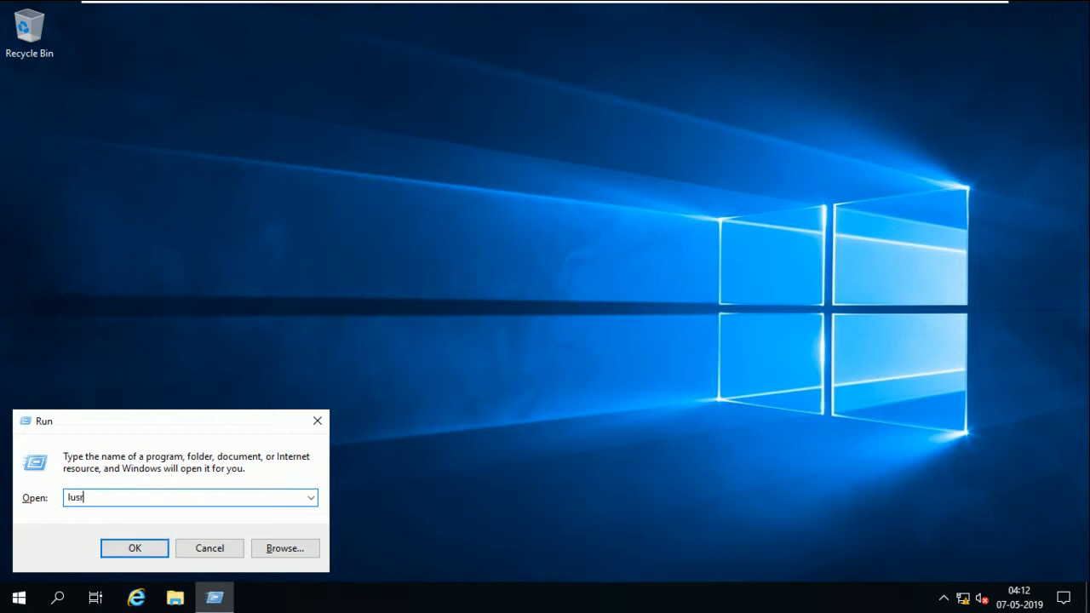
type("mgr.msc")
key("Return")
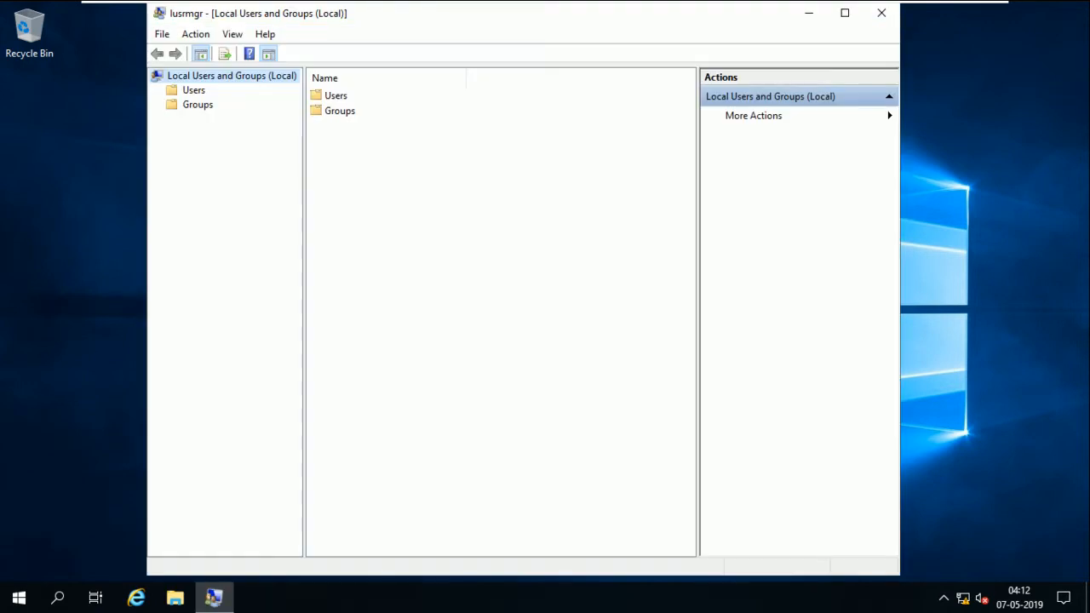
double_click(335, 96)
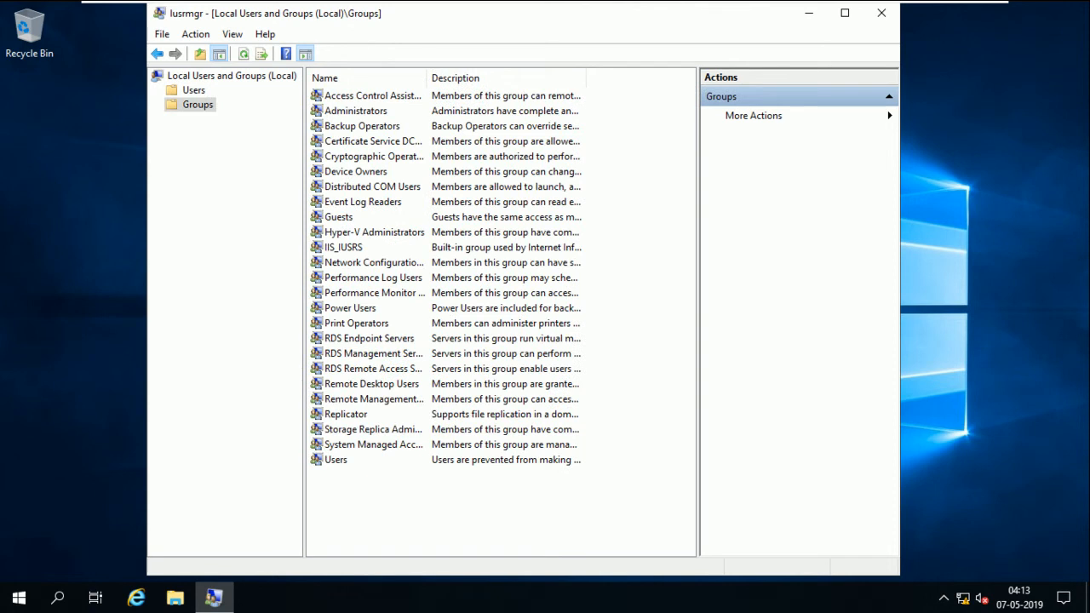
left_click(348, 111)
right_click(349, 111)
key("Return")
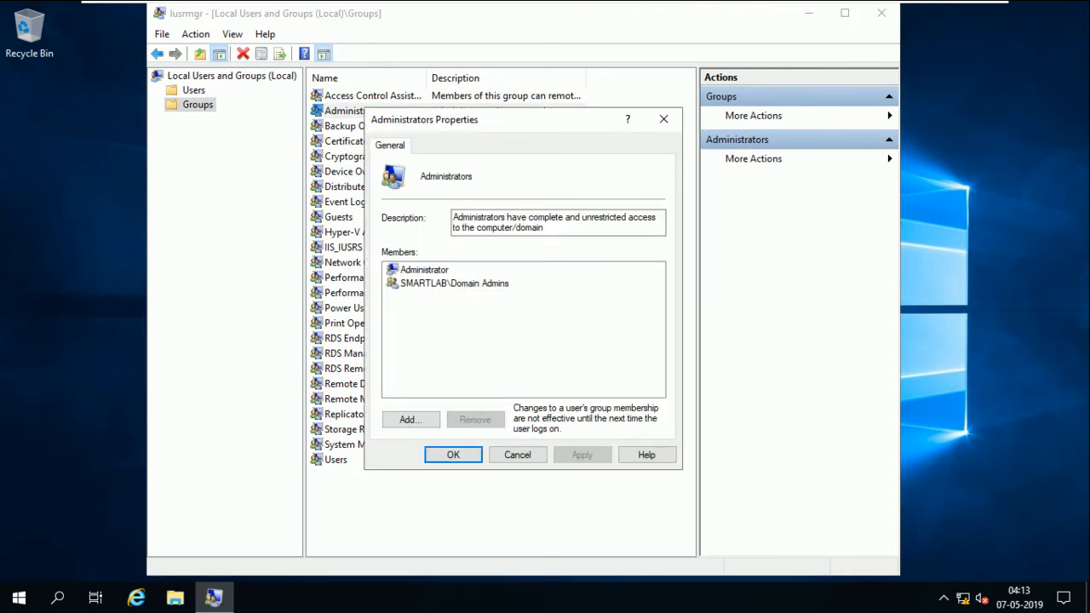
Add fsadmin to Administrators and apply; dismiss the Access denied error and cancel
left_click(409, 419)
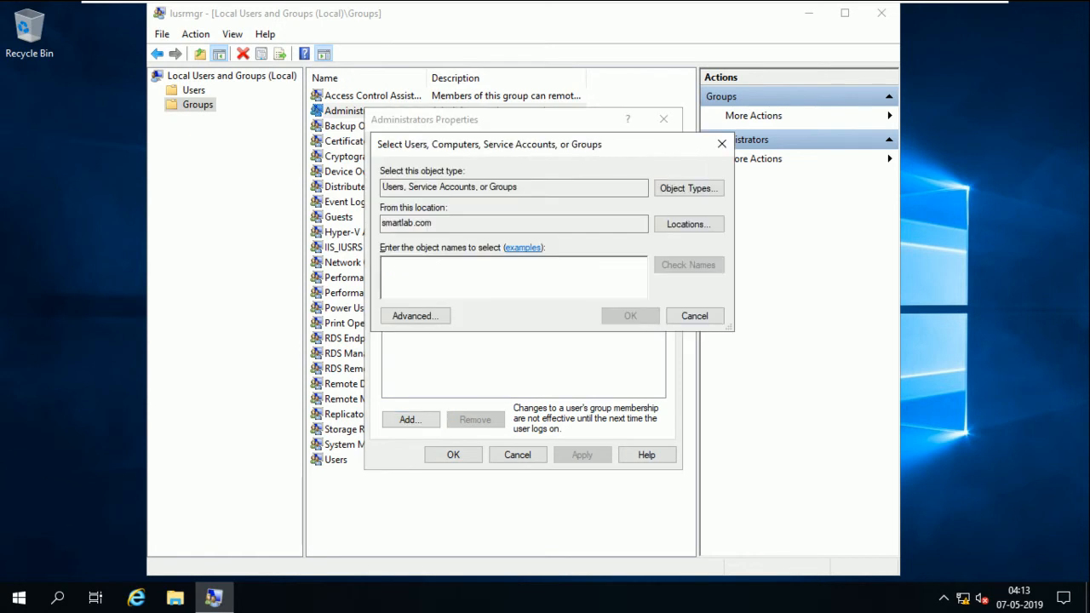
type("fsad")
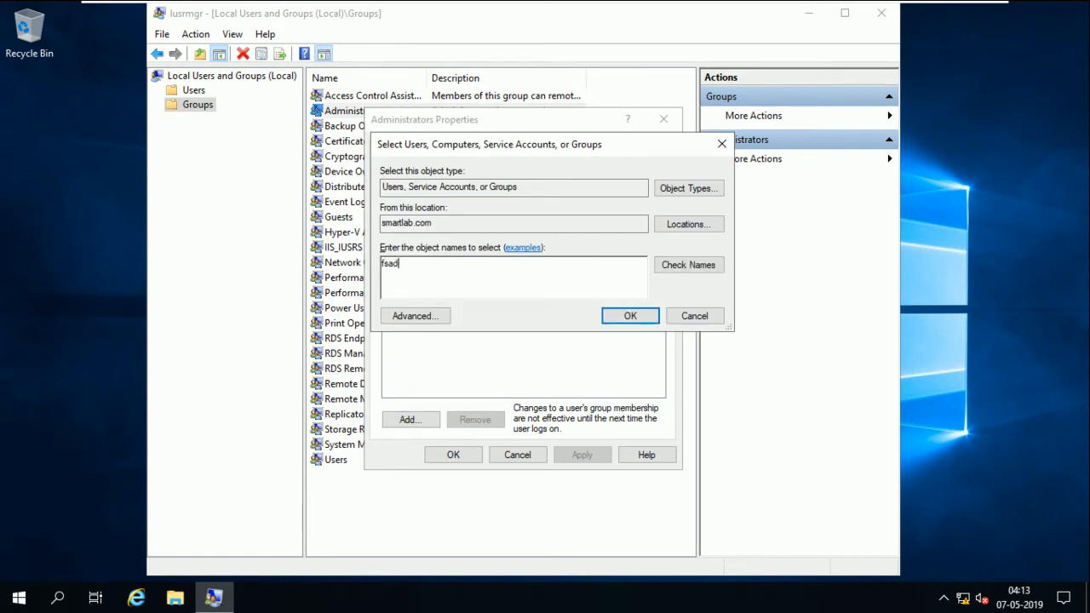
type("min")
key("alt+c")
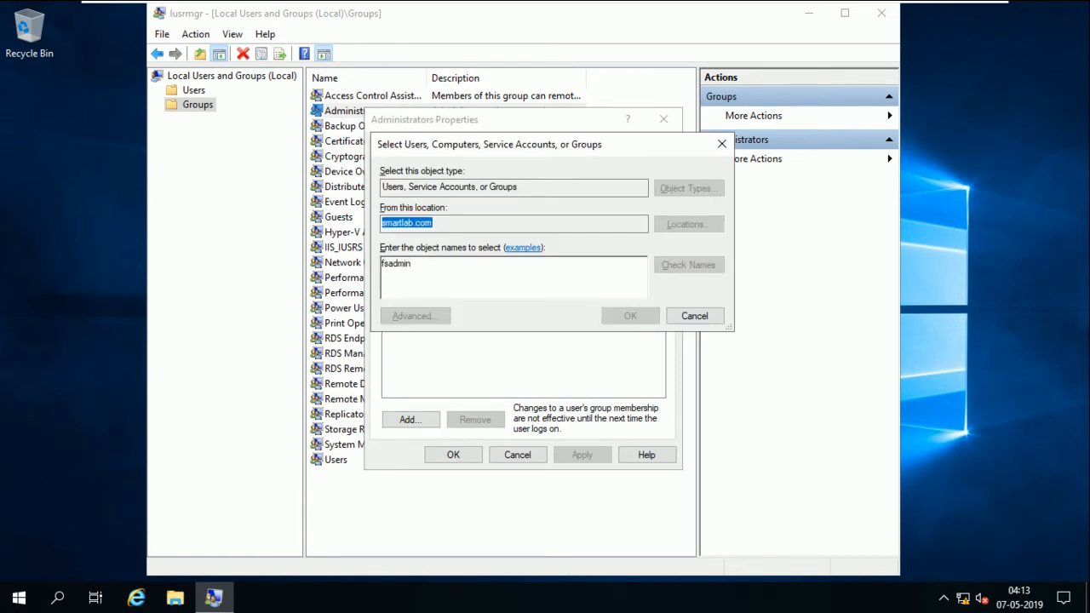
left_click(630, 315)
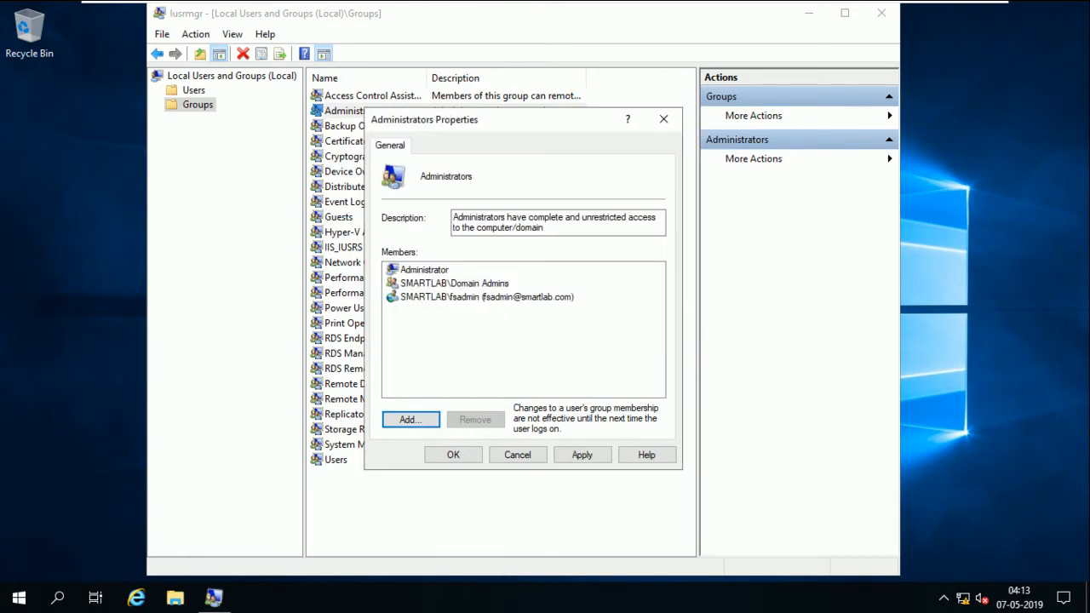
left_click(582, 455)
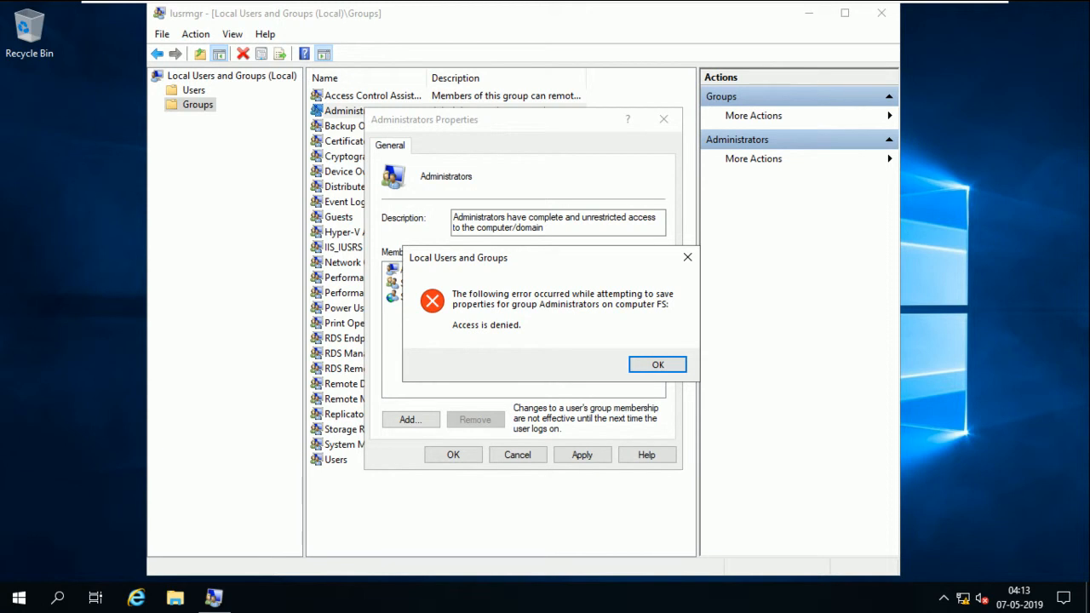
key("Return")
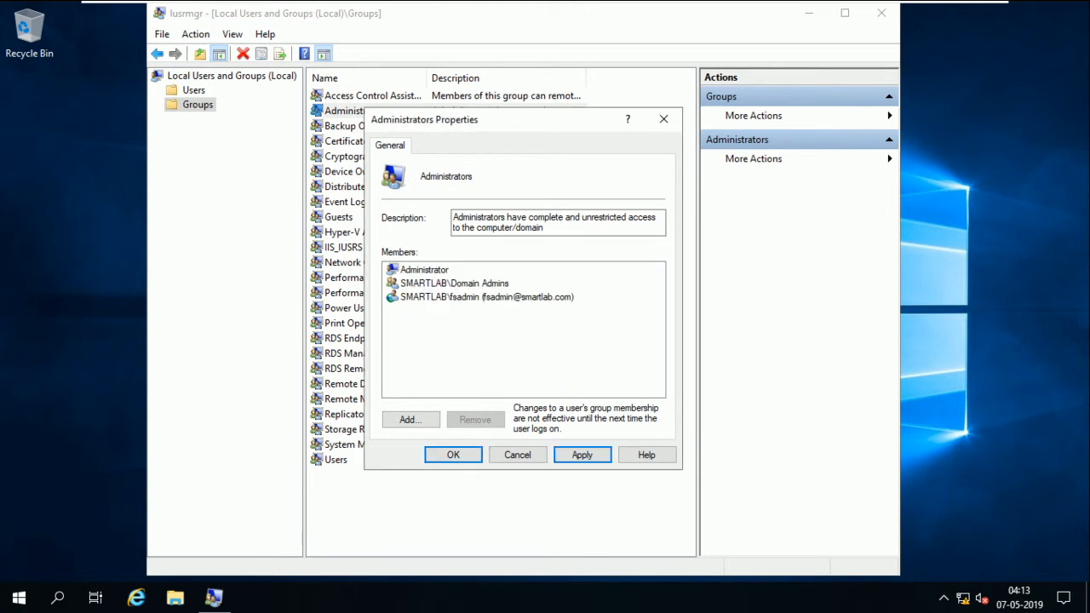
key("Escape")
Close Local Users and Groups and bring up the Start menu
left_click(881, 13)
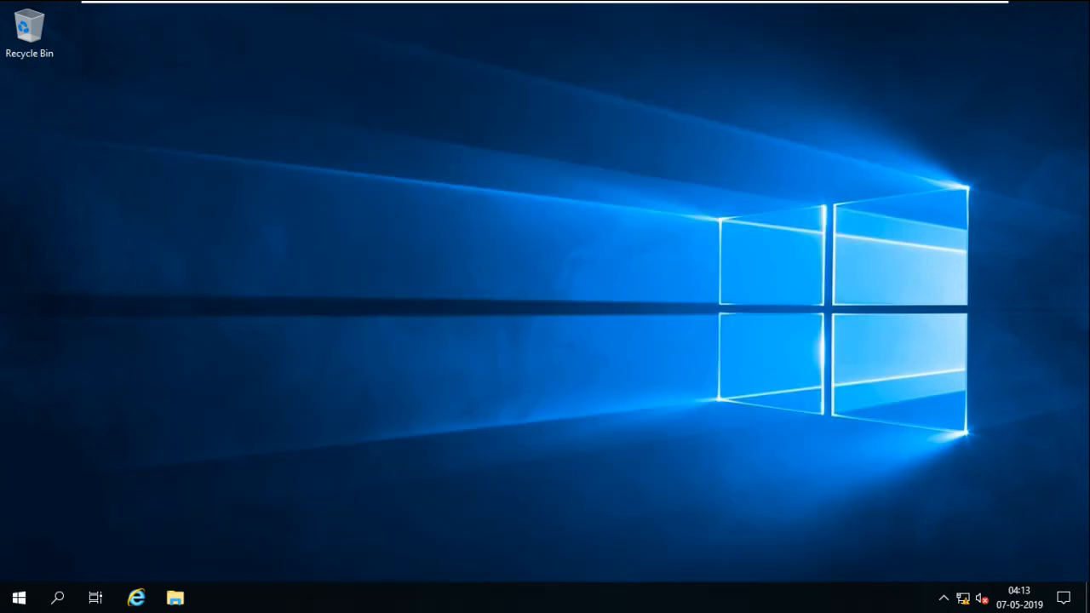
key("super")
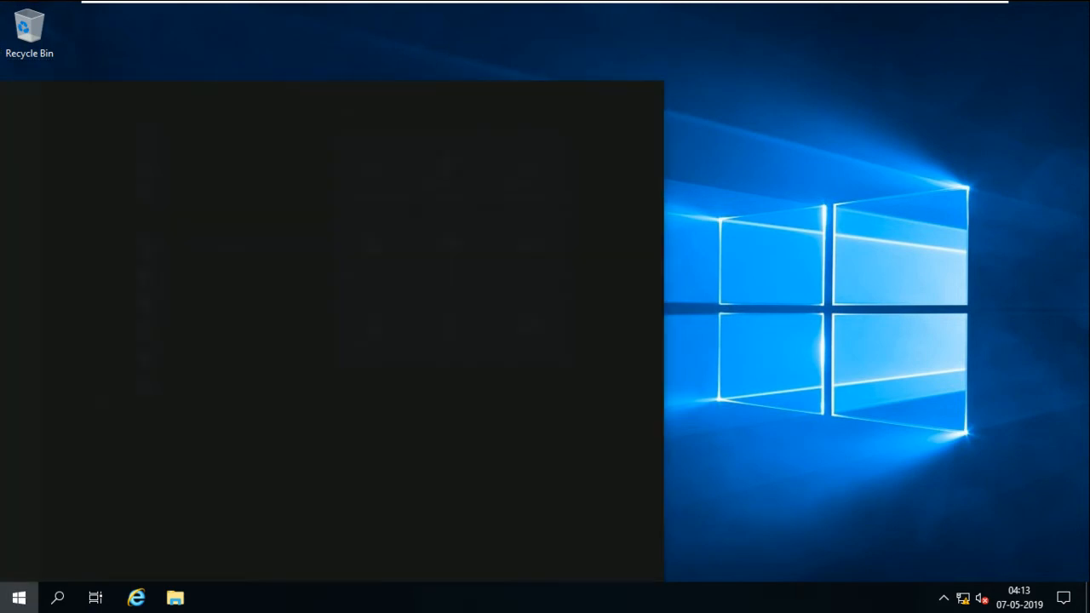
type("cmd")
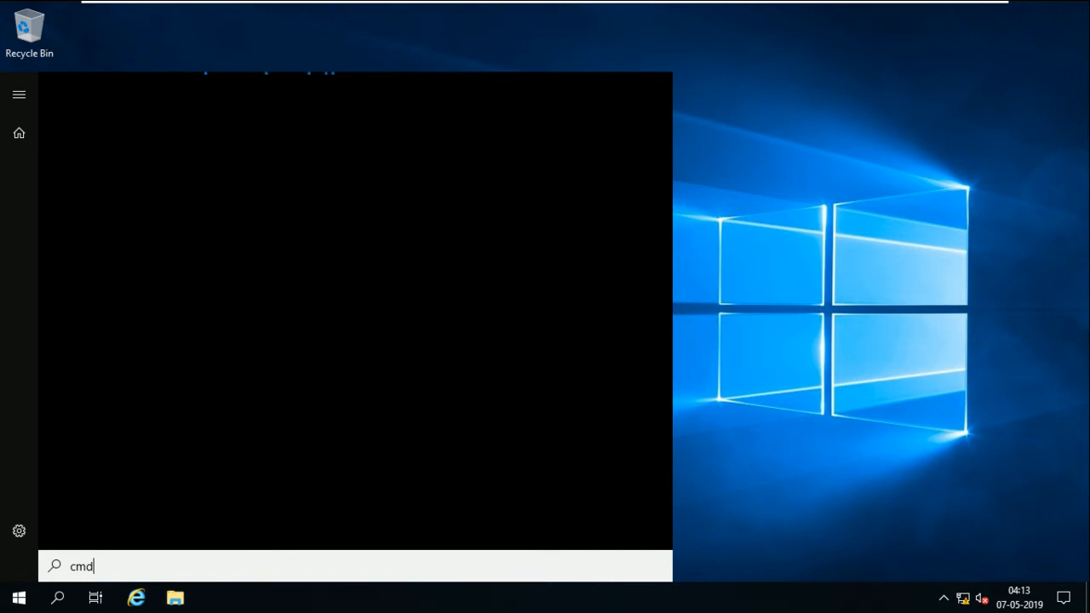
left_click(19, 598)
left_click(18, 598)
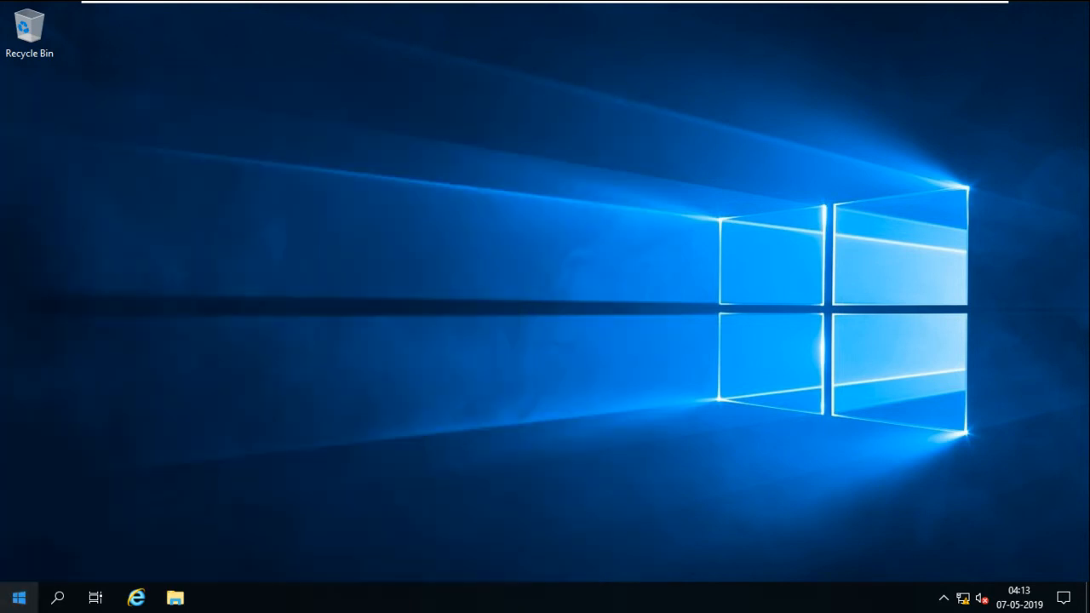
left_click(19, 598)
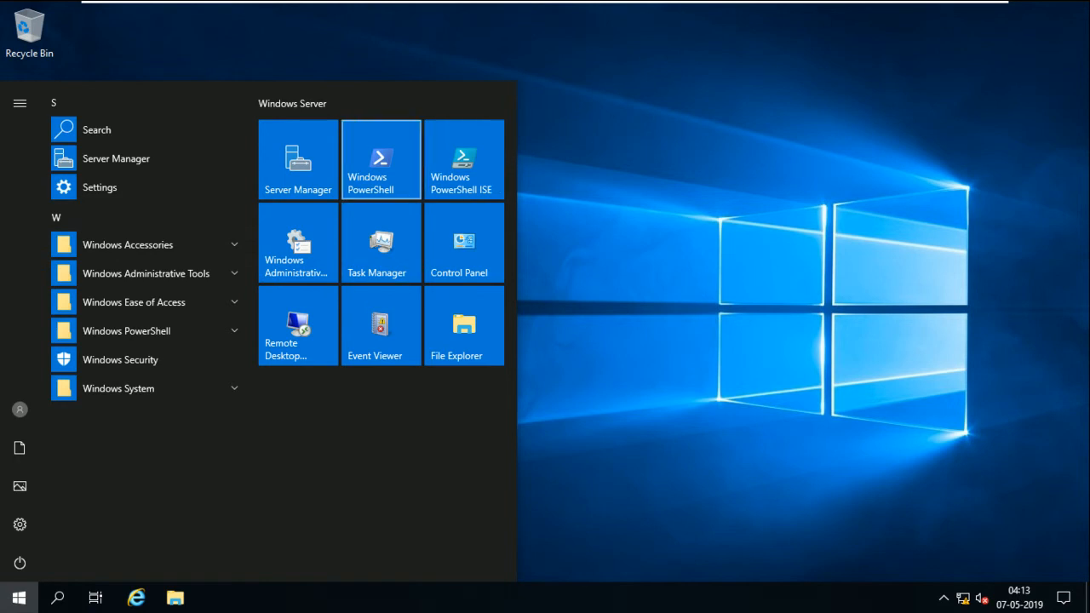
Run Windows PowerShell as administrator, approving with smartlab\administrator credentials
right_click(377, 167)
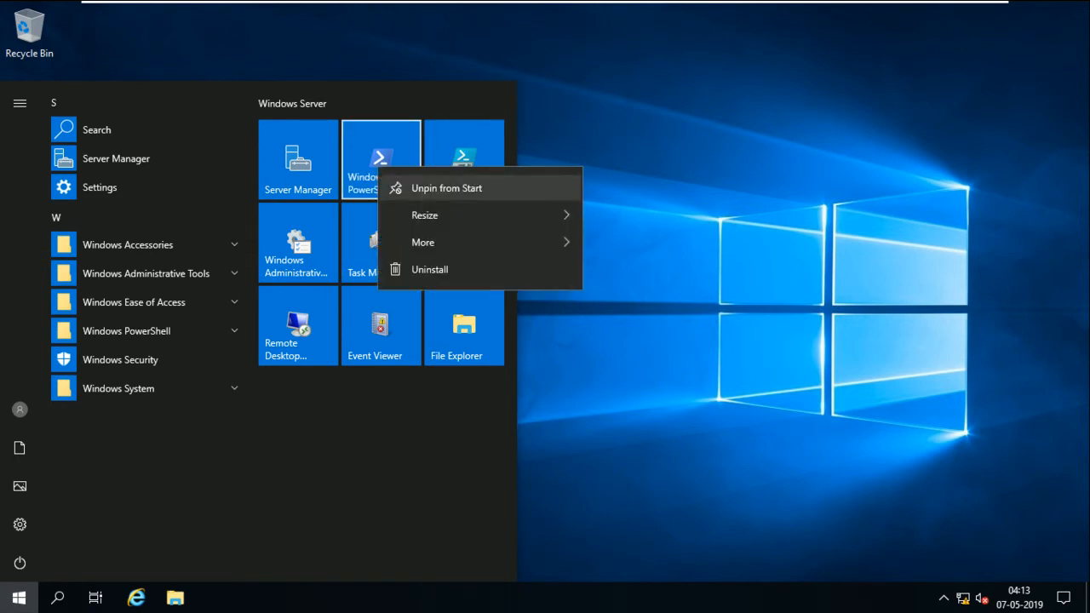
mouse_move(443, 242)
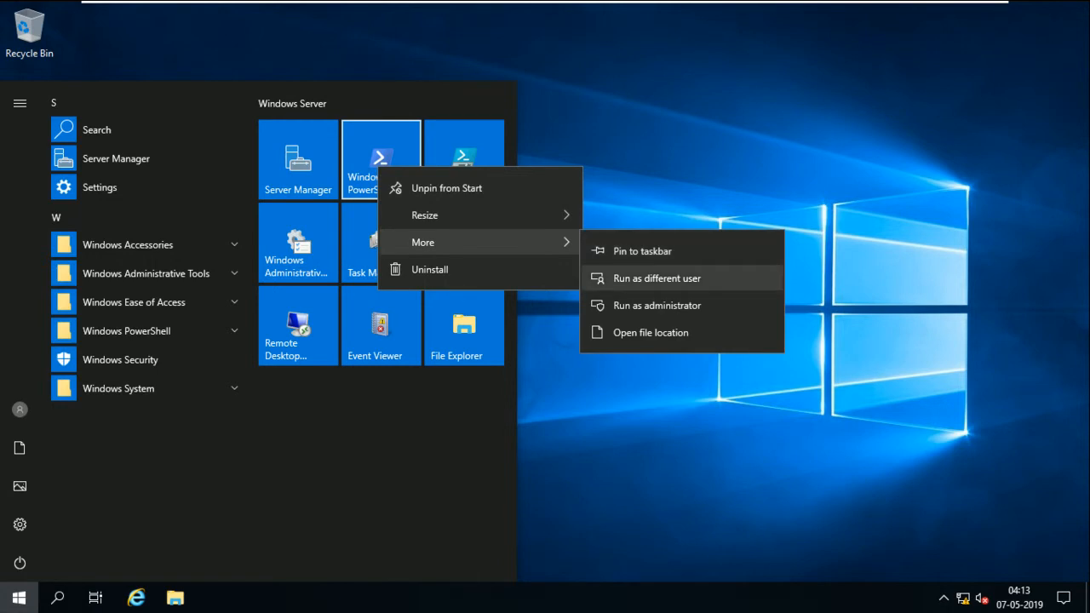
left_click(656, 305)
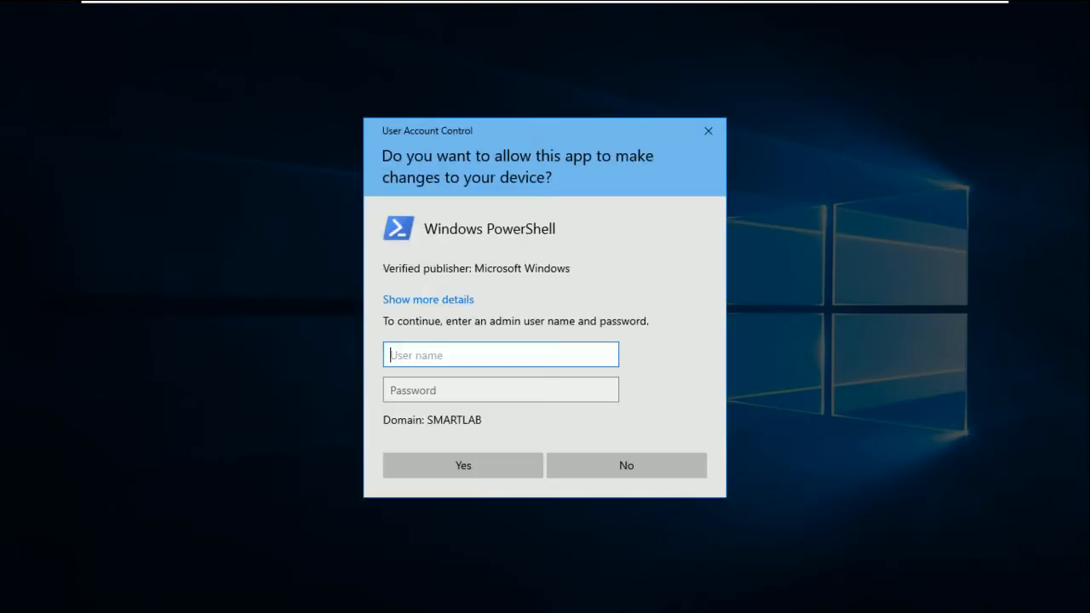
type("smartlab\\admin")
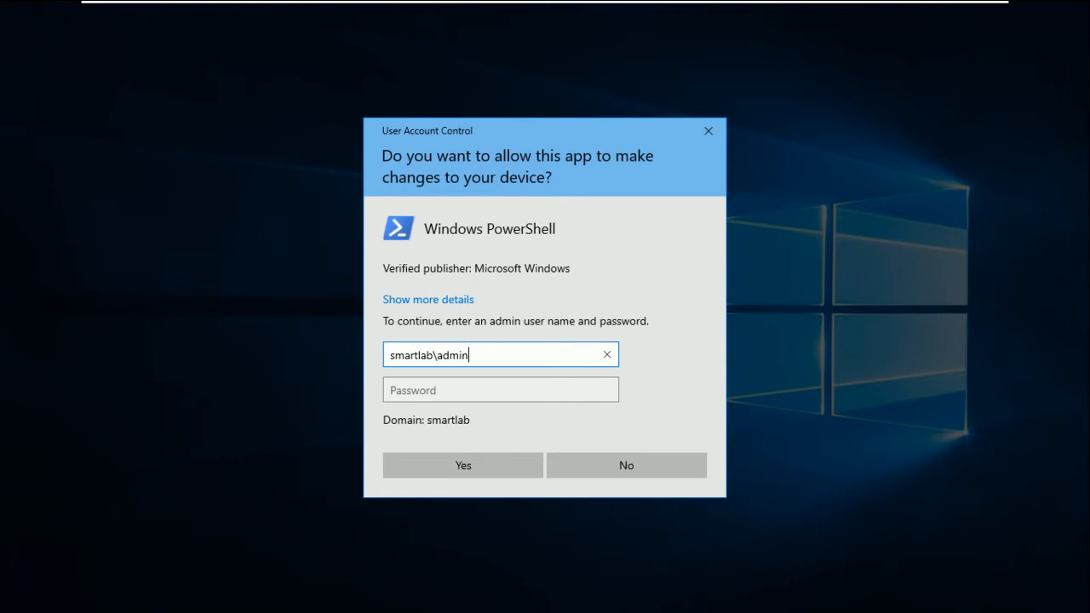
type("istrator")
key("Tab")
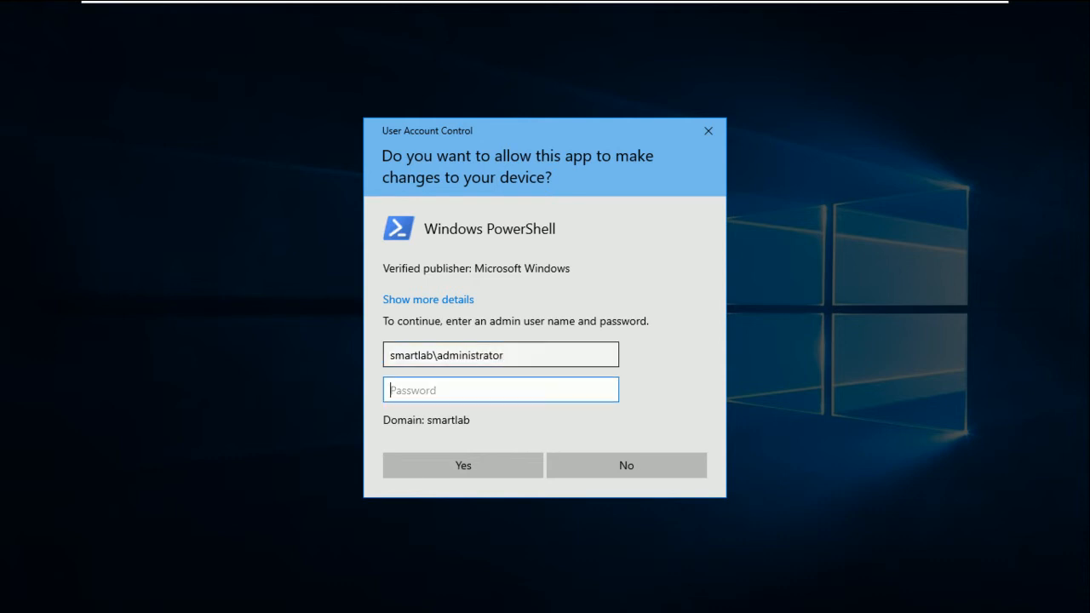
type("*********")
key("Return")
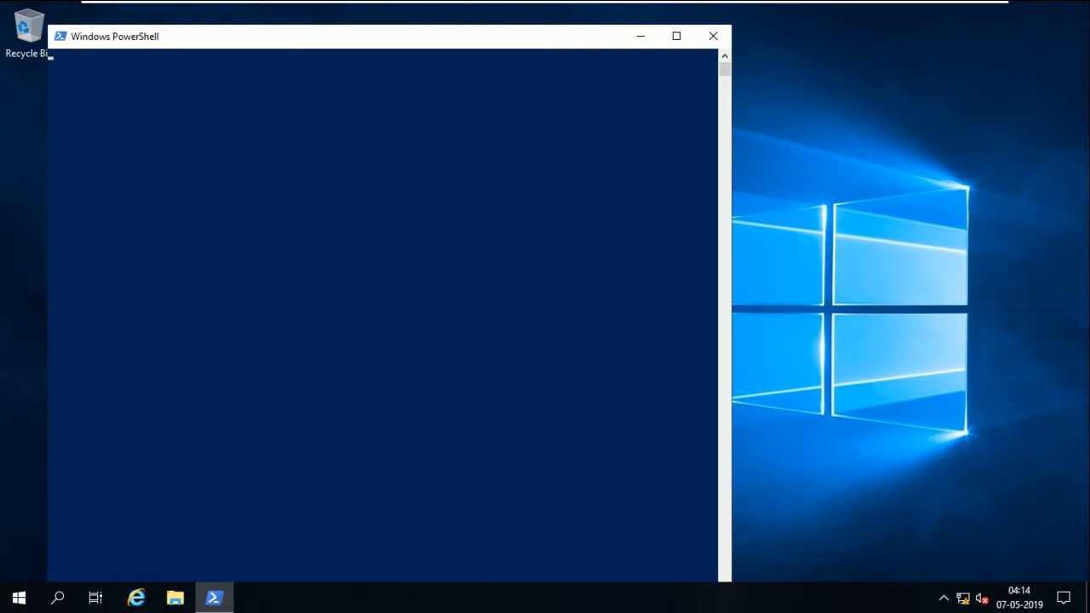
From PowerShell, run lusrmgr.msc and open the Administrators group's properties
left_click_drag(231, 42, 294, 35)
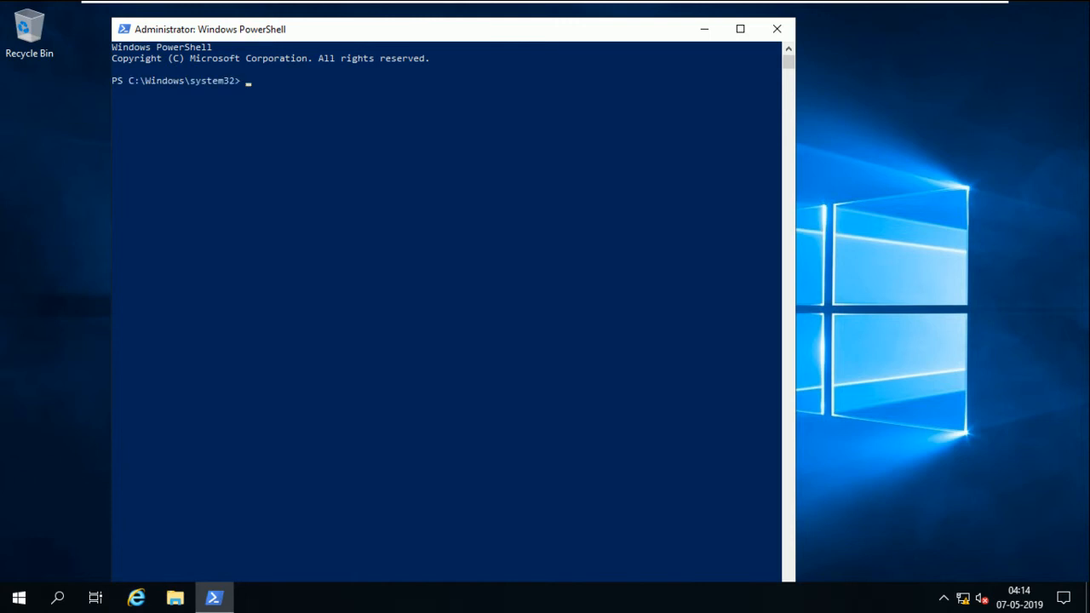
type("lusrmgr.msc")
key("Return")
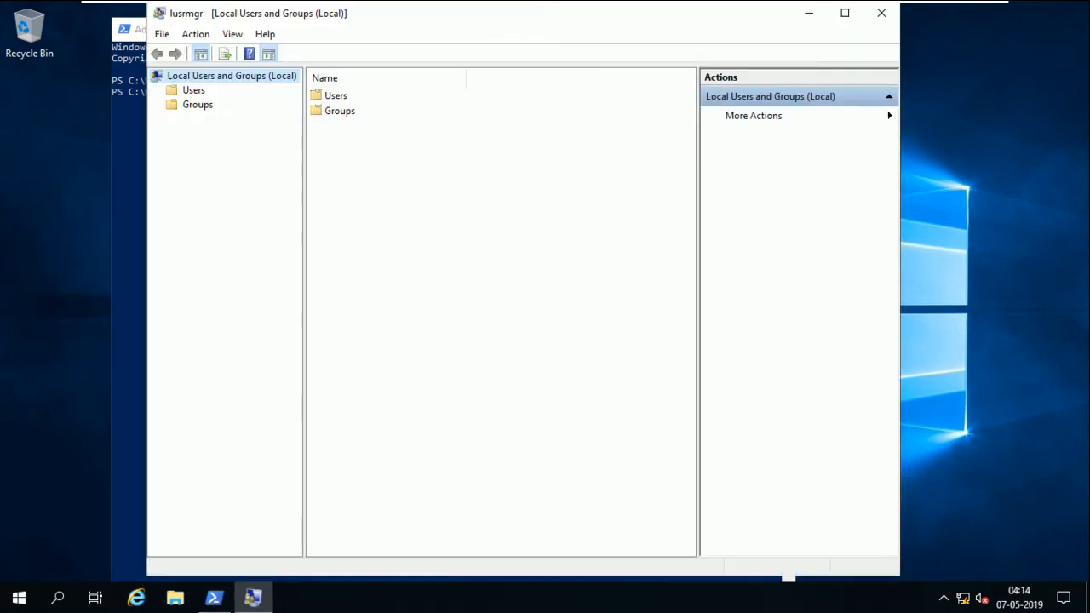
double_click(340, 110)
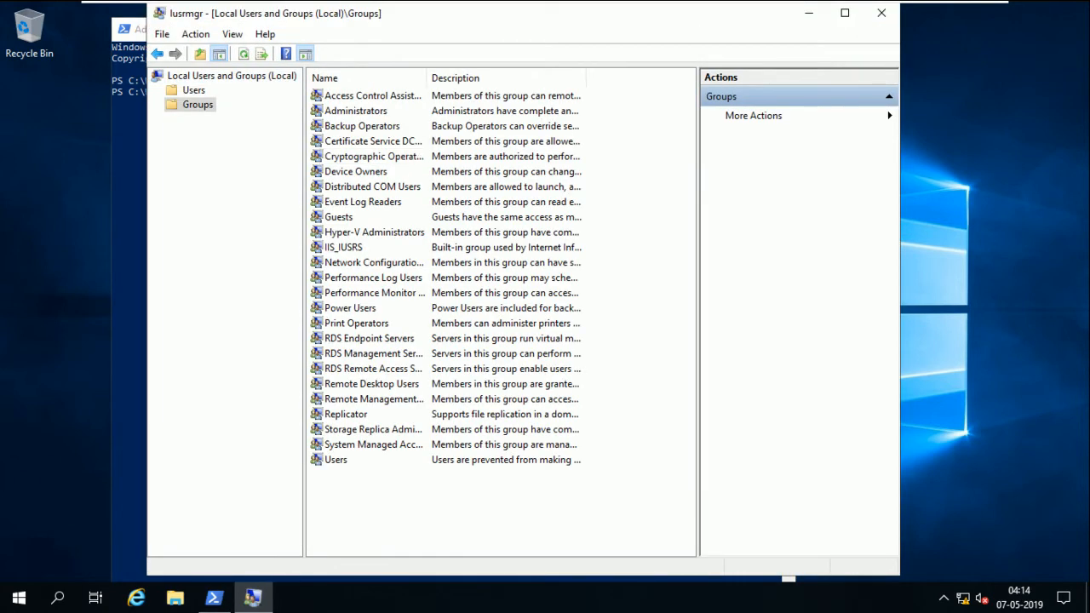
right_click(375, 110)
left_click(436, 204)
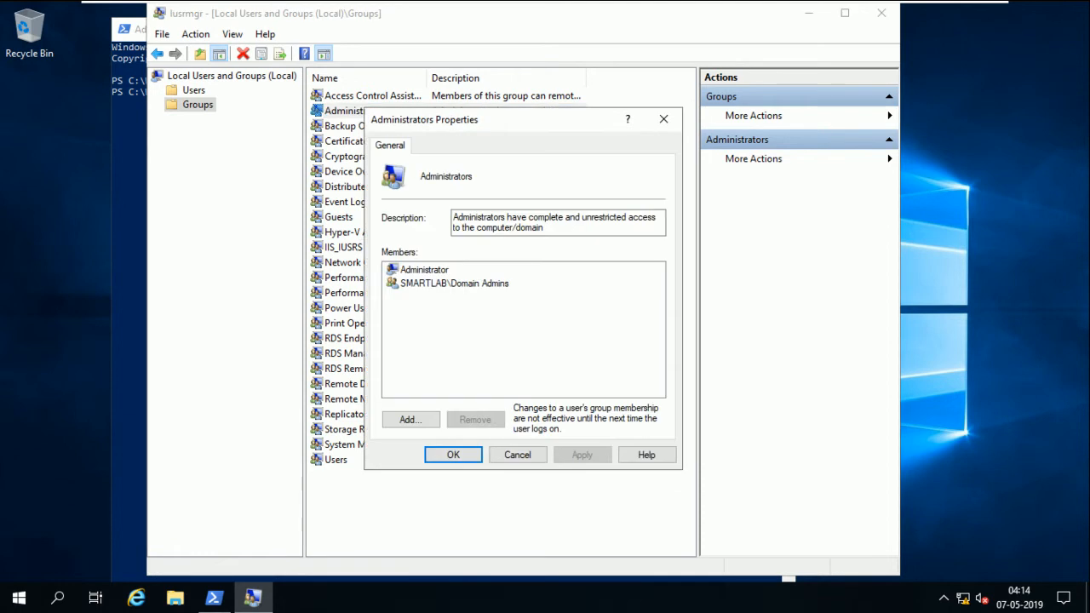
Add SMARTLAB\fsadmin to the local Administrators group and apply the change
left_click(411, 419)
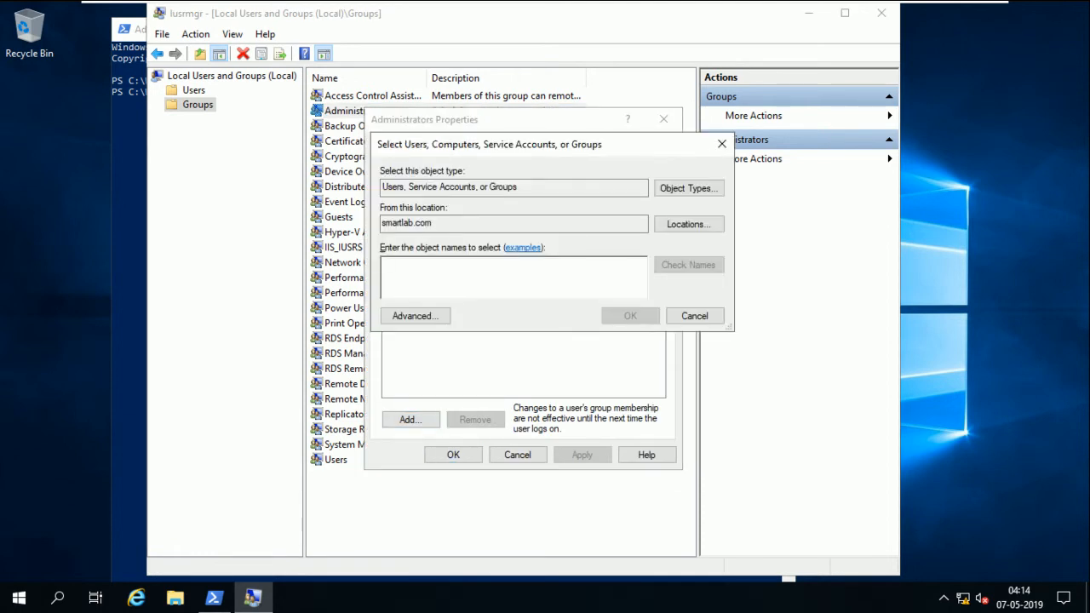
type("fsa")
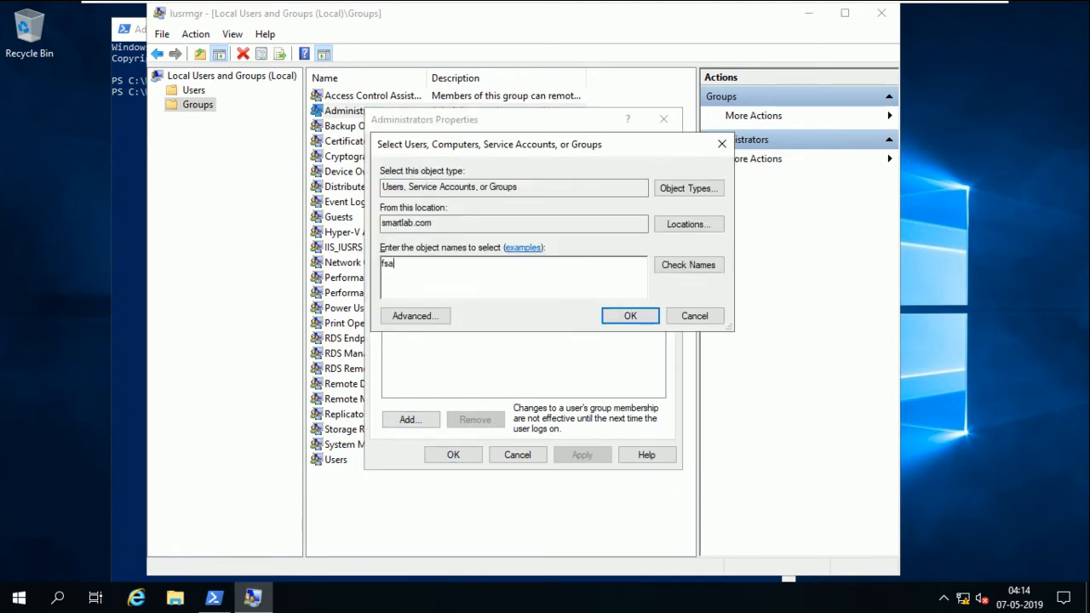
key("BackSpace")
key("ctrl+k")
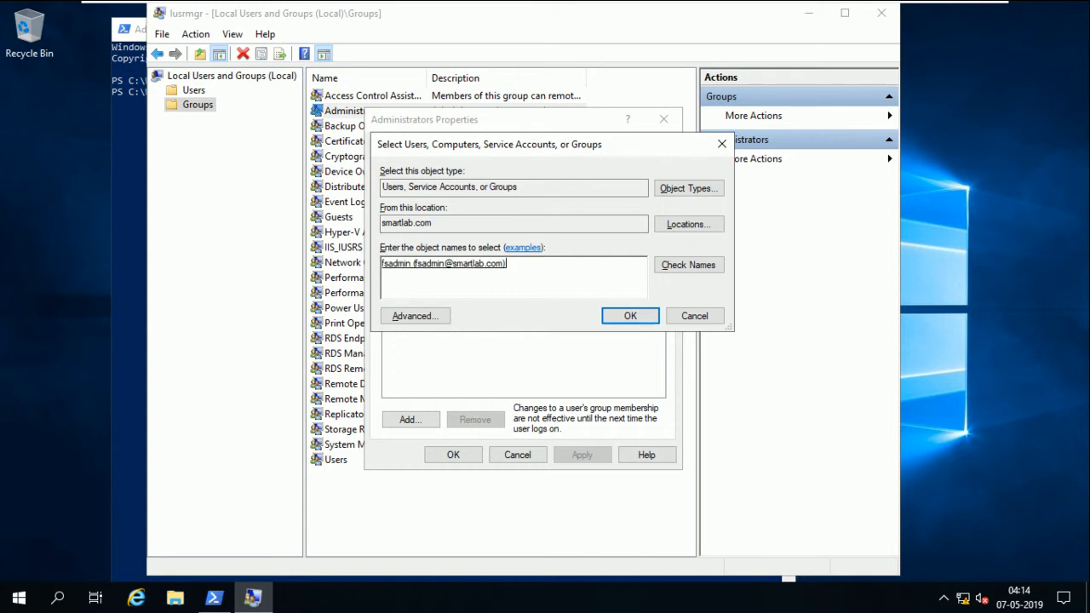
key("Return")
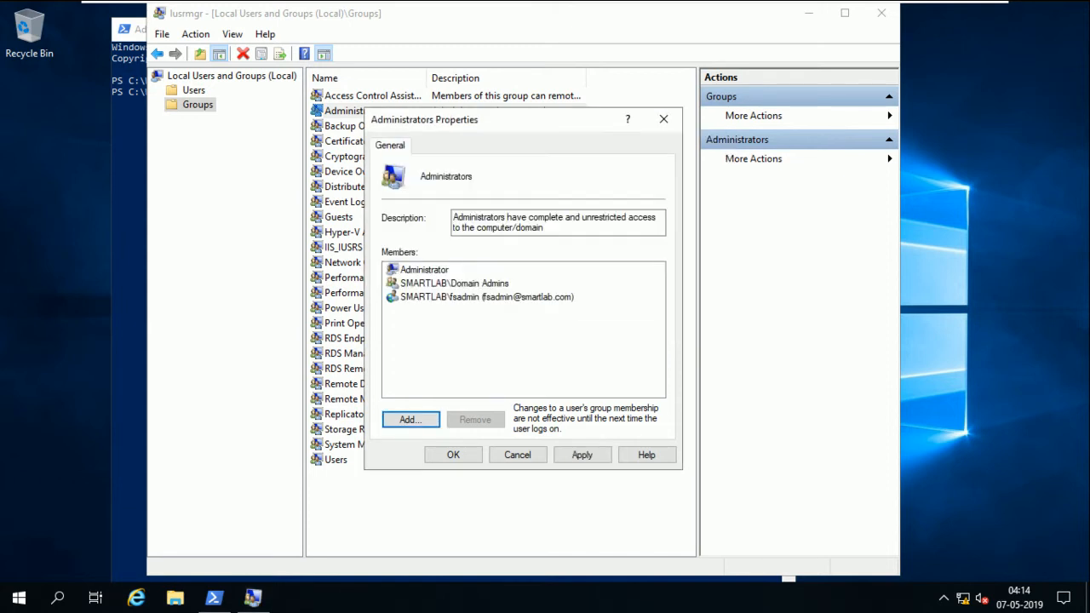
left_click(582, 455)
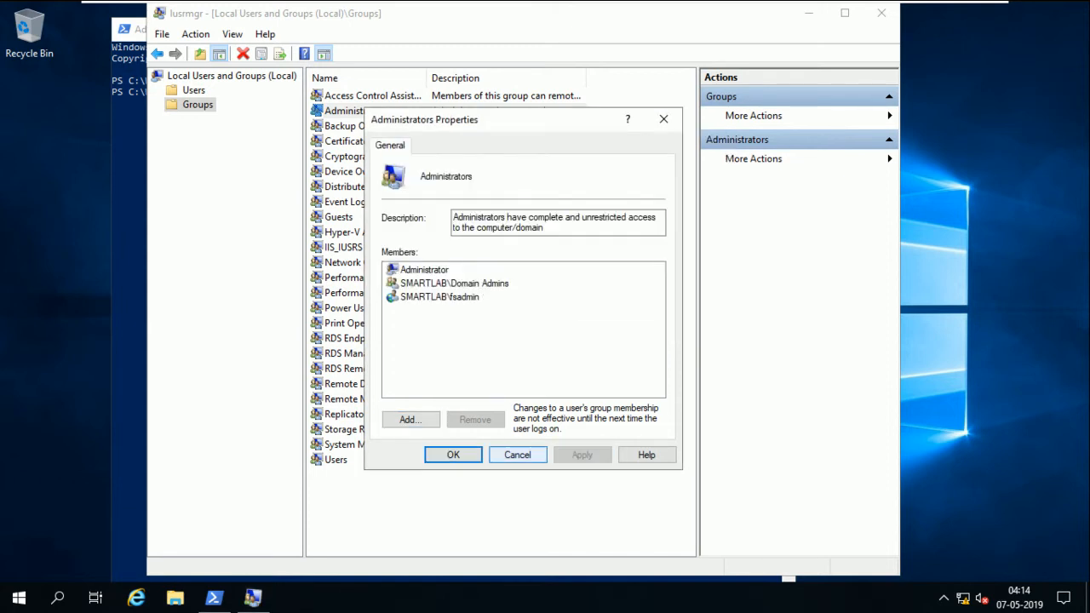
left_click(453, 455)
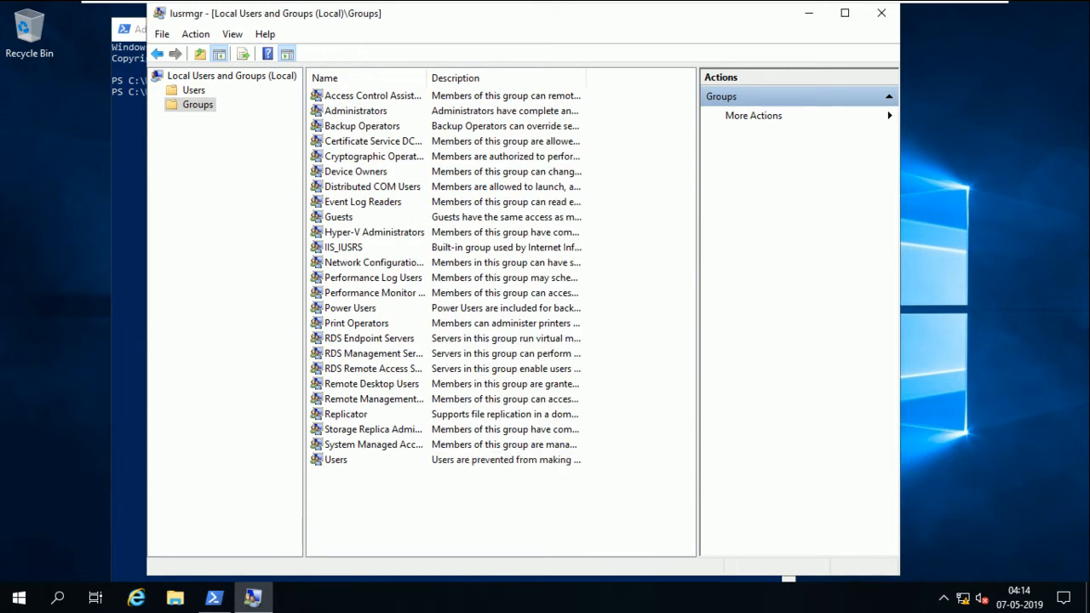
Reopen Administrators to confirm fsadmin is listed, then close Local Users and Groups
double_click(355, 110)
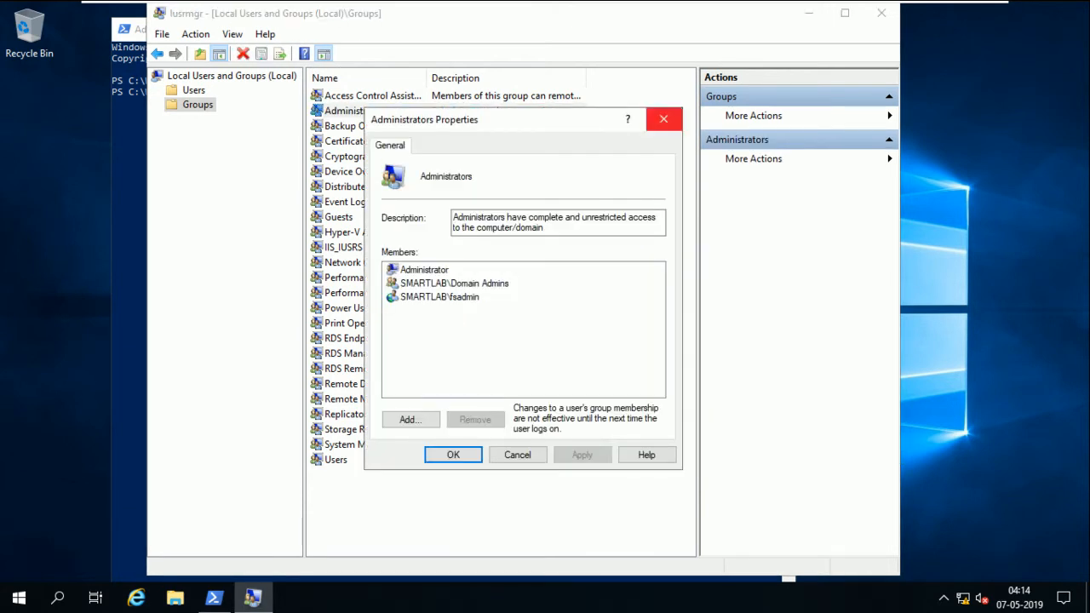
left_click(453, 454)
left_click(882, 13)
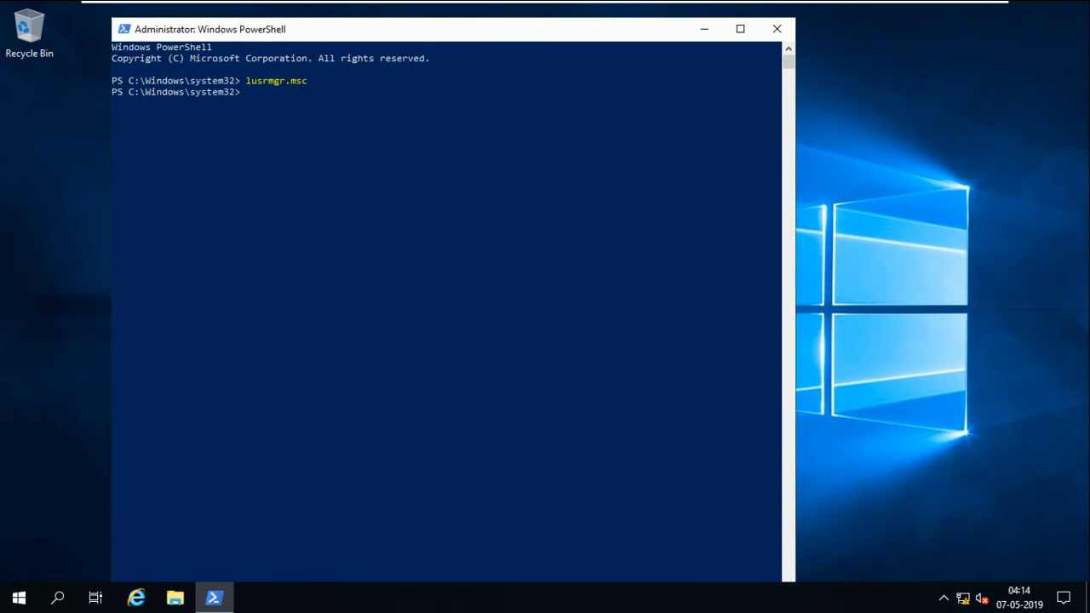
left_click(776, 29)
right_click(603, 114)
left_click(637, 161)
right_click(632, 166)
left_click(670, 213)
right_click(672, 222)
left_click(690, 264)
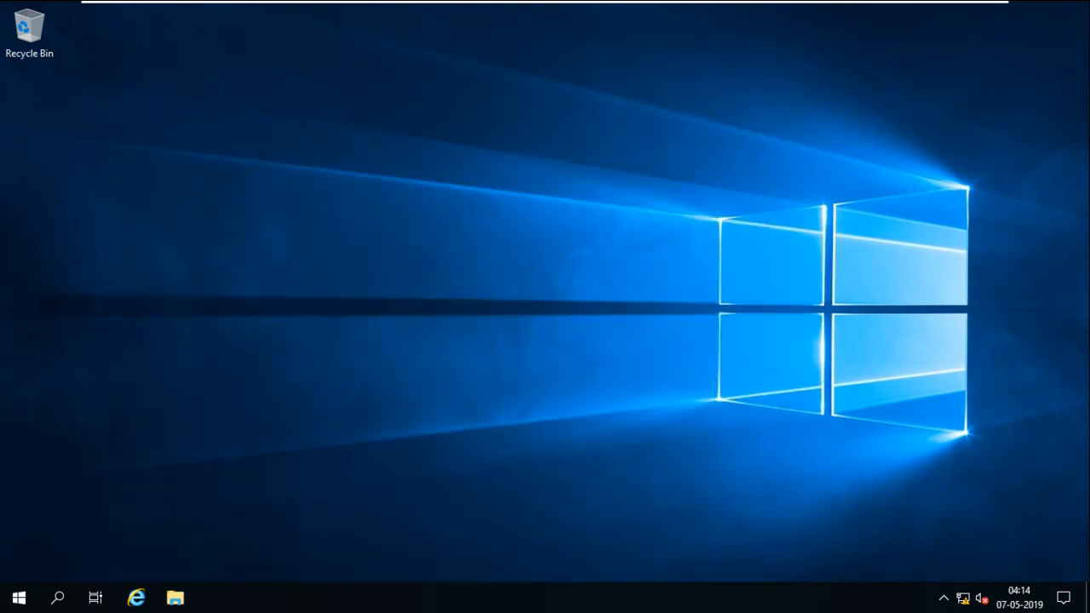
left_click(19, 598)
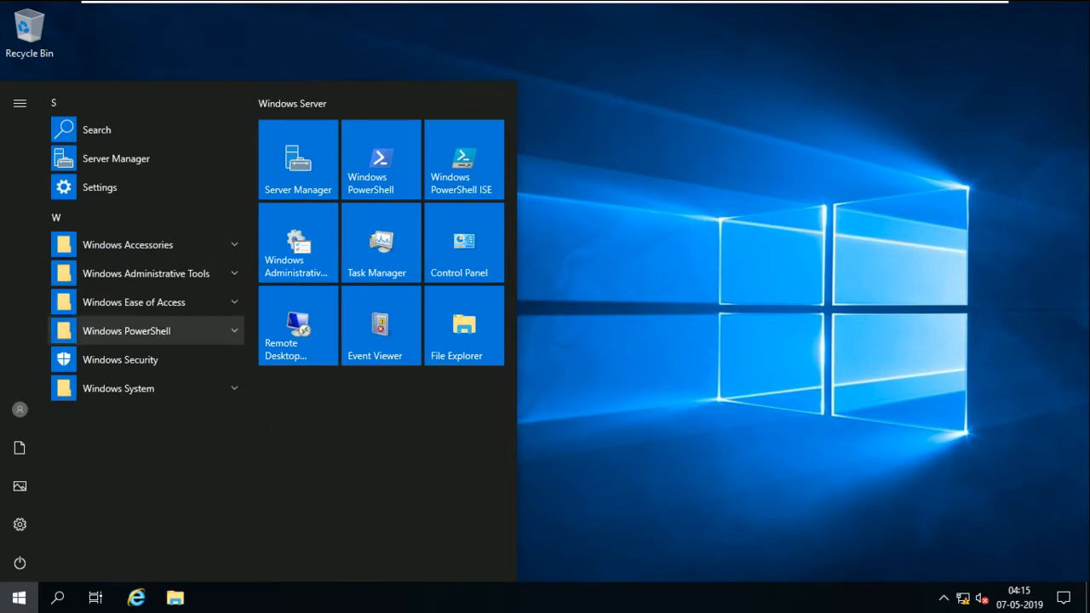
left_click(298, 160)
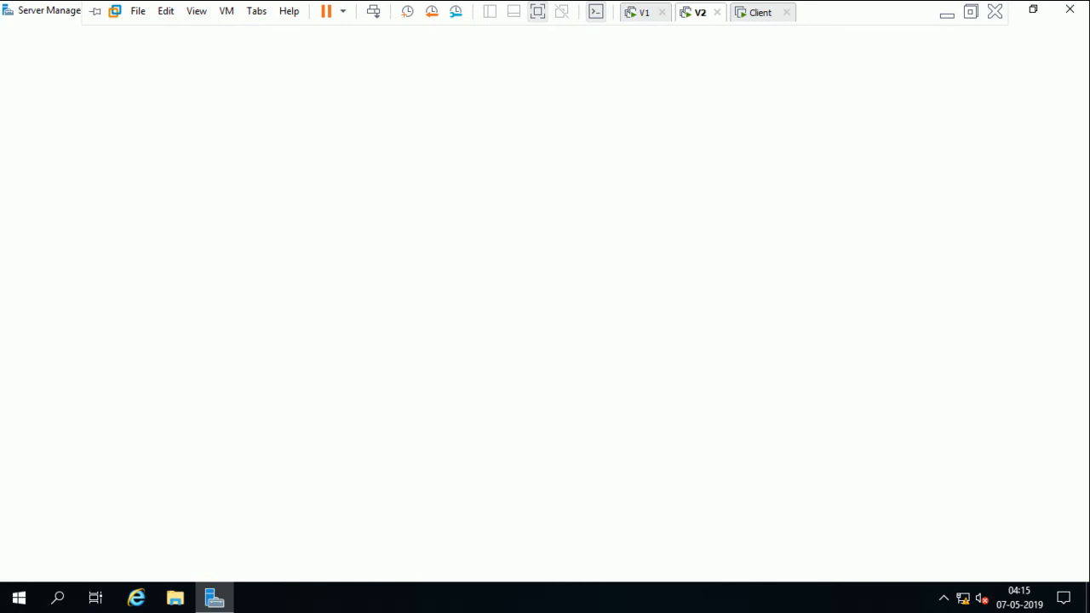
left_click(761, 13)
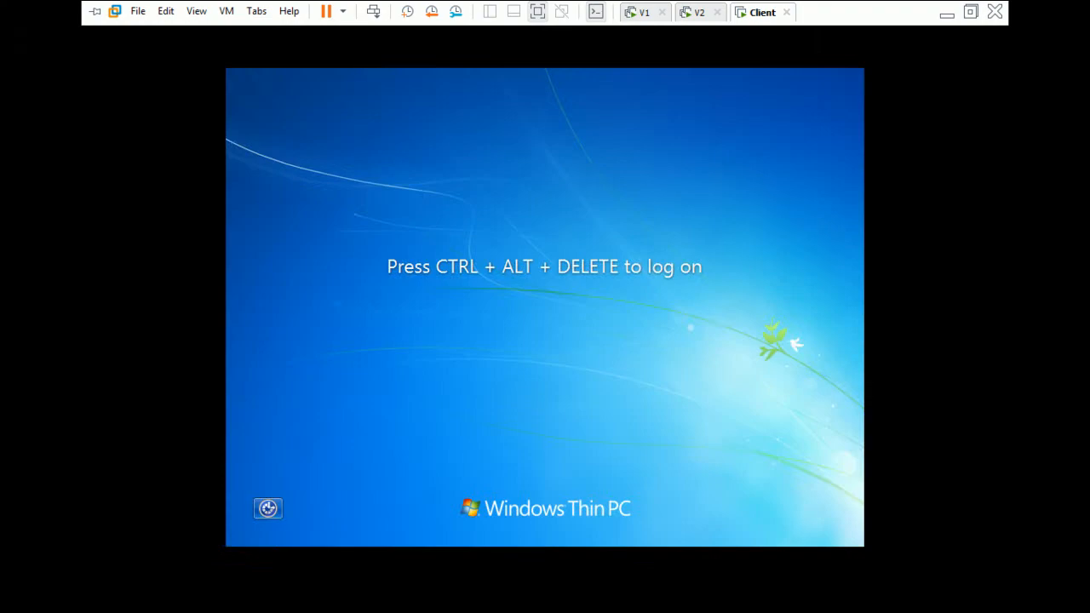
left_click(699, 13)
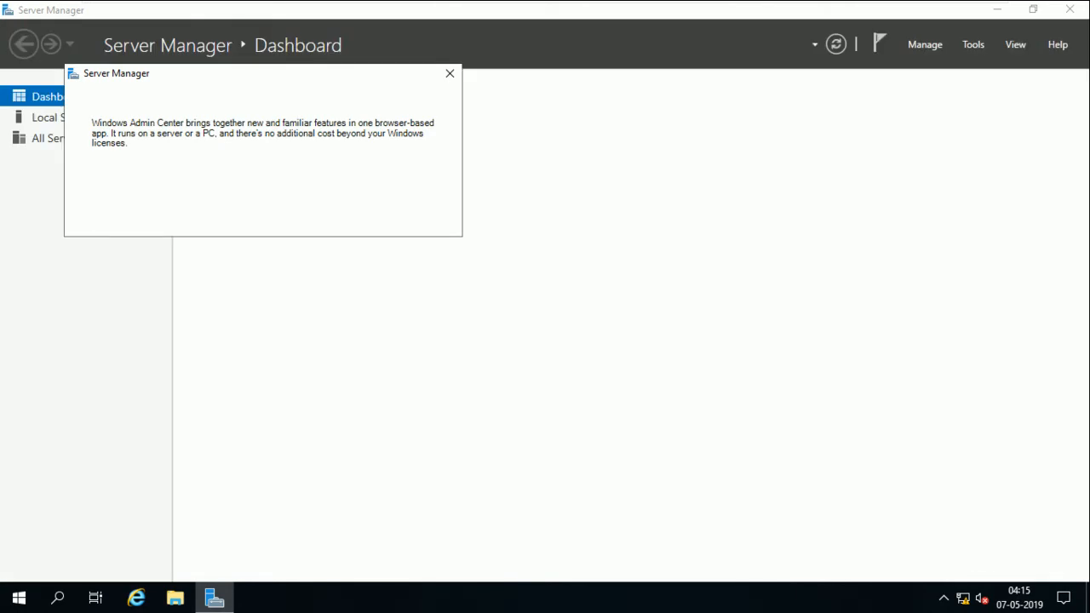
key("Escape")
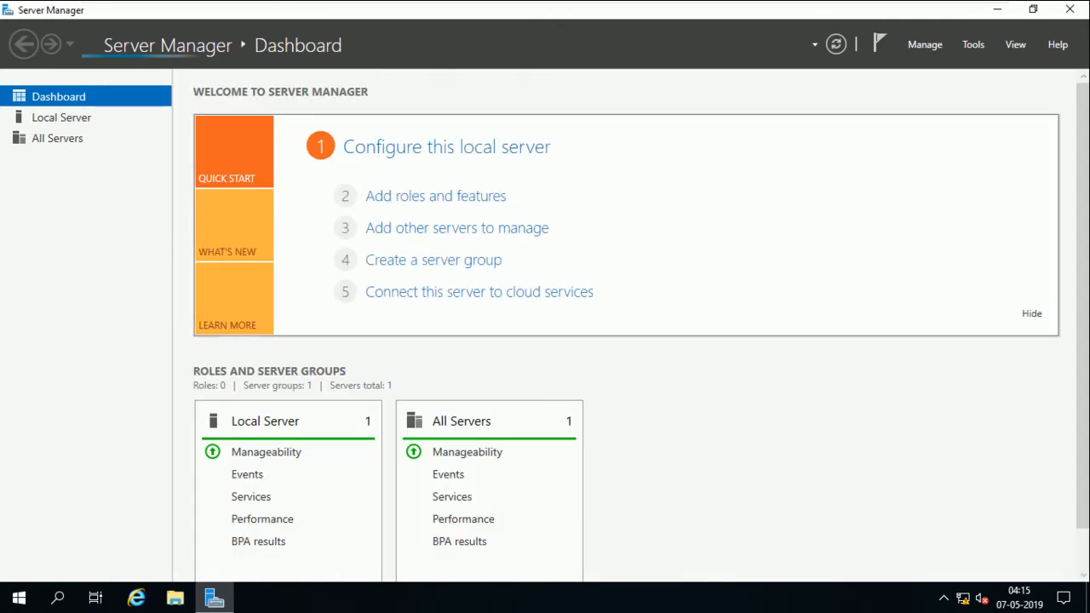
left_click(435, 196)
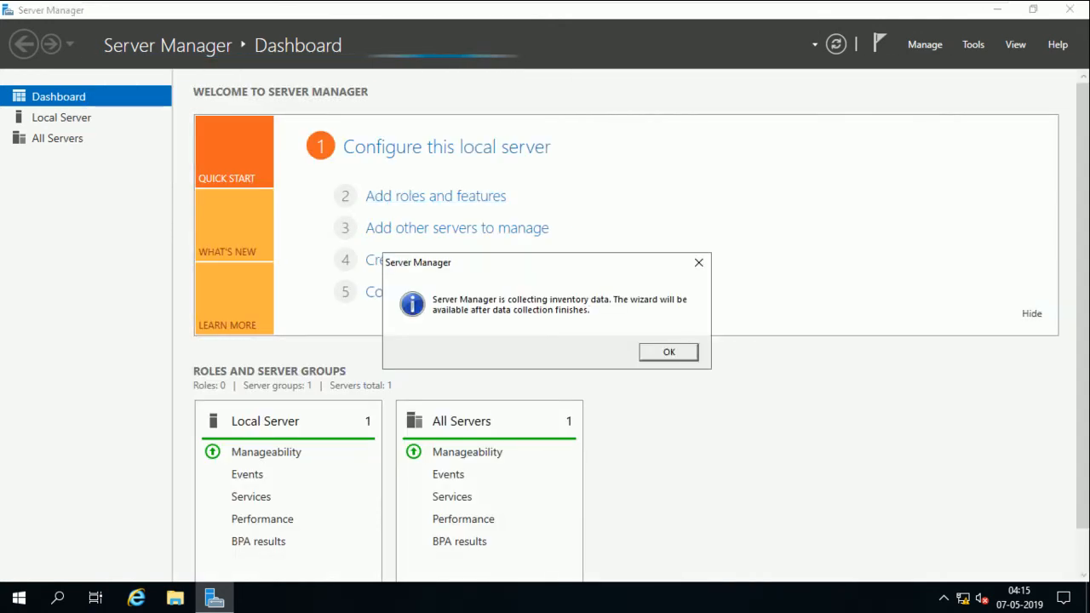
left_click(669, 352)
left_click(436, 196)
left_click(668, 352)
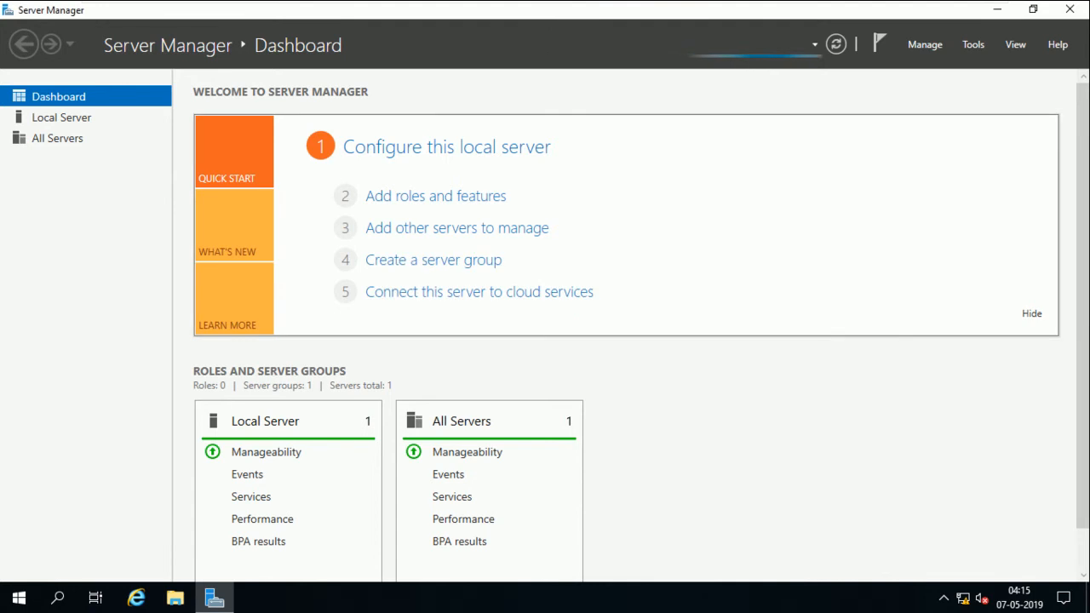
left_click(435, 196)
left_click(669, 351)
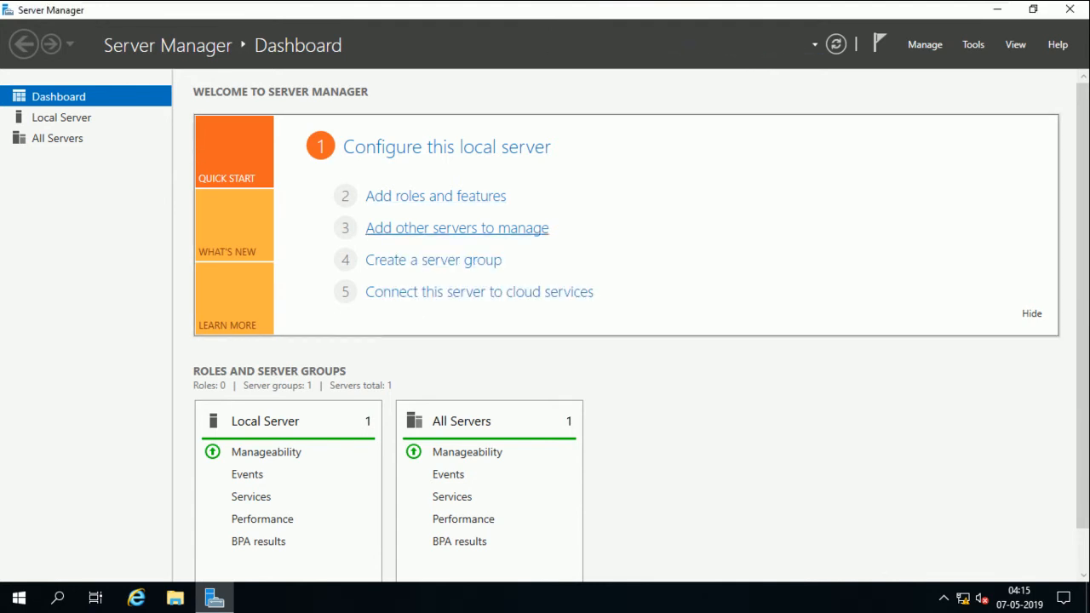
left_click(435, 196)
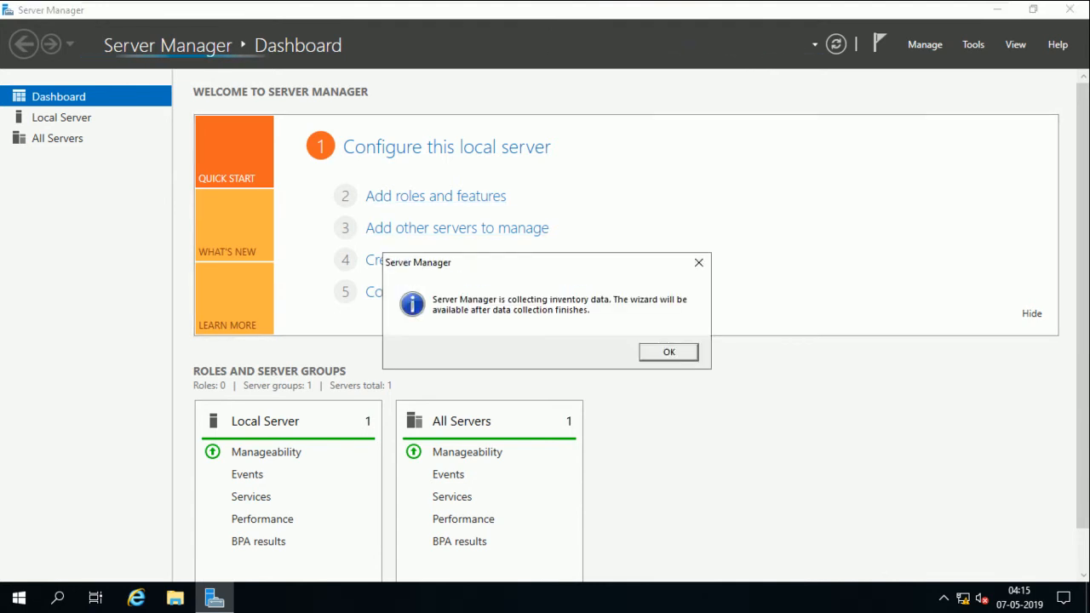
left_click(655, 353)
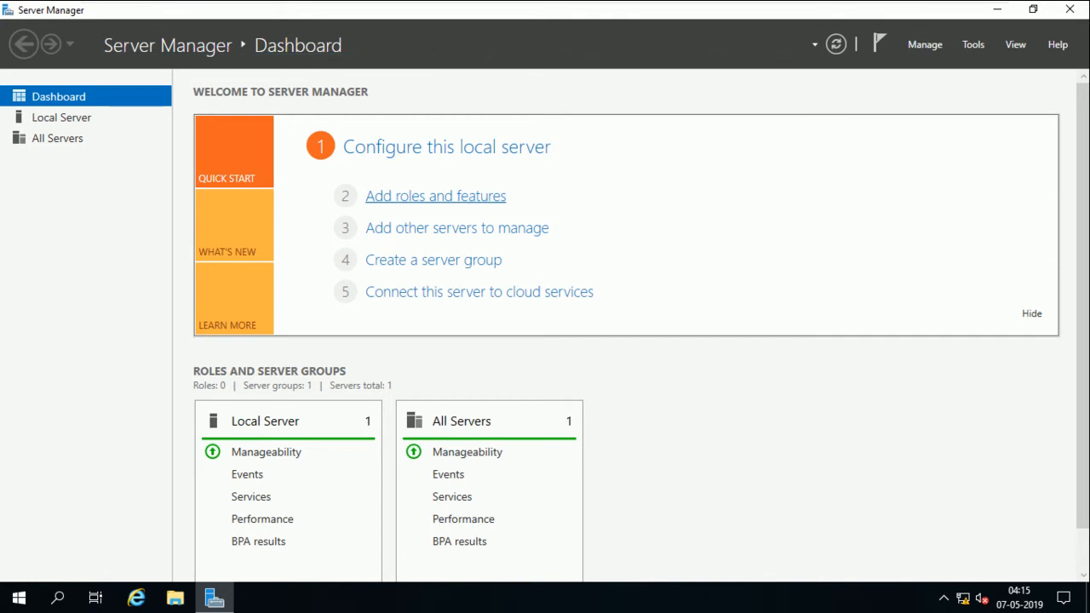
left_click(435, 196)
left_click(656, 353)
left_click(435, 195)
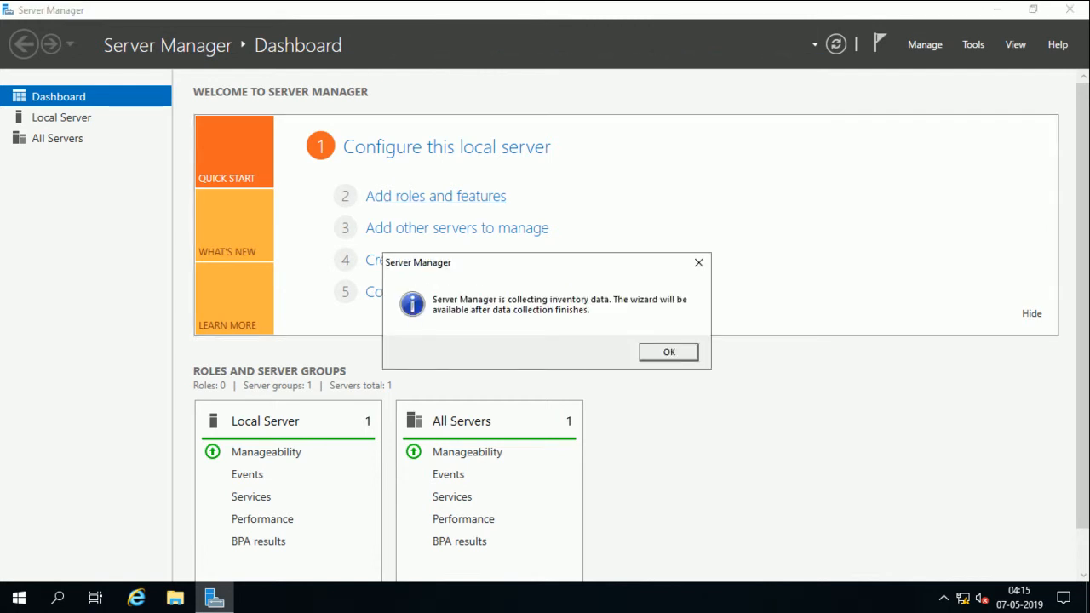
key("Return")
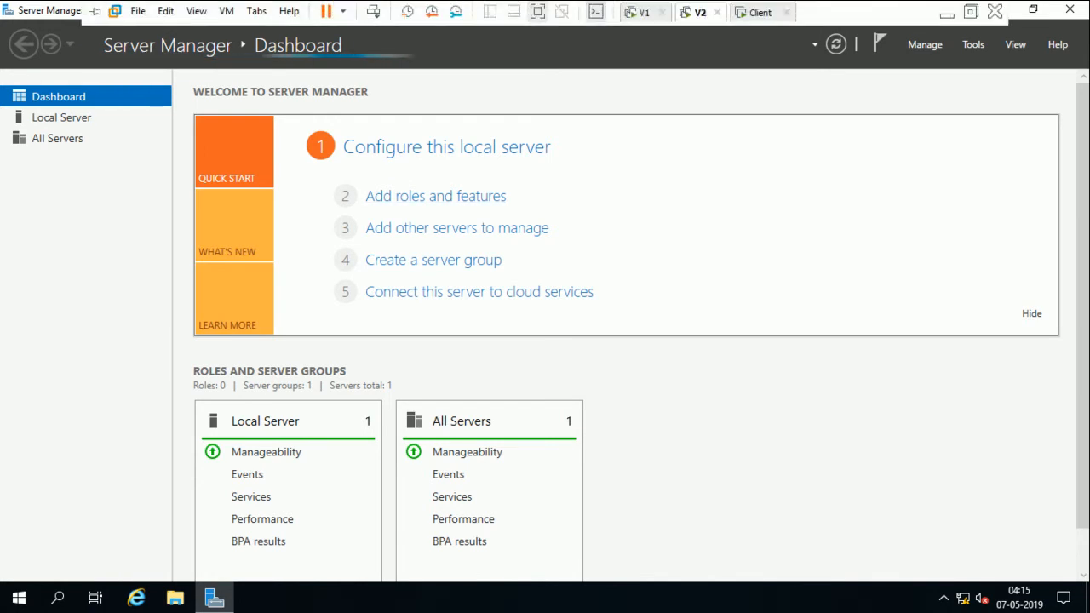
left_click(435, 196)
key("Return")
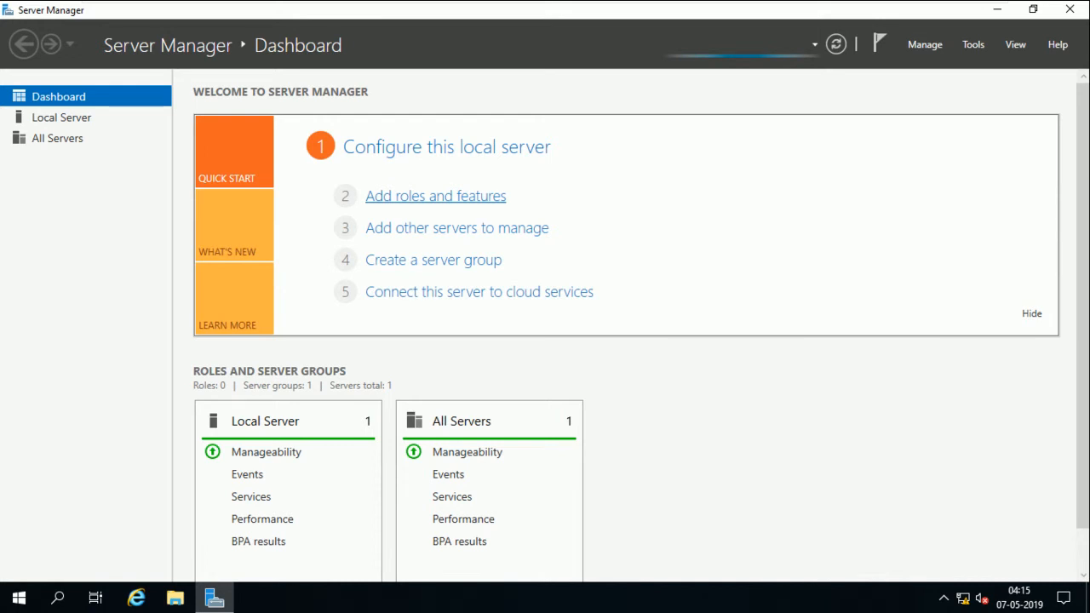
mouse_move(596, 1)
left_click(760, 13)
left_click(700, 13)
Start Add Roles and Features for FS.smartlab.com and select the File Server role
left_click(435, 196)
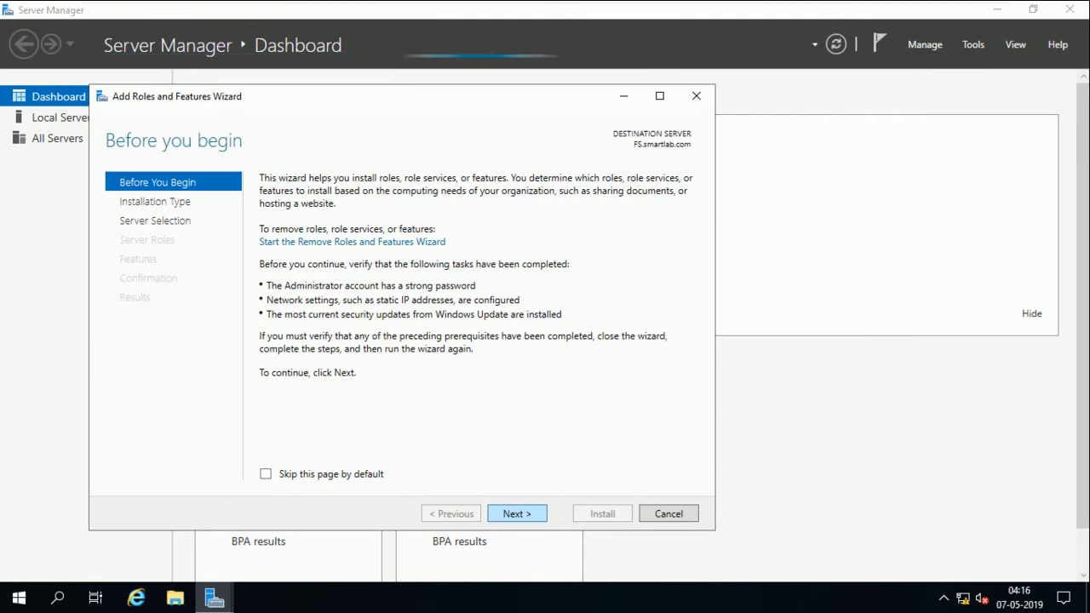
left_click(517, 513)
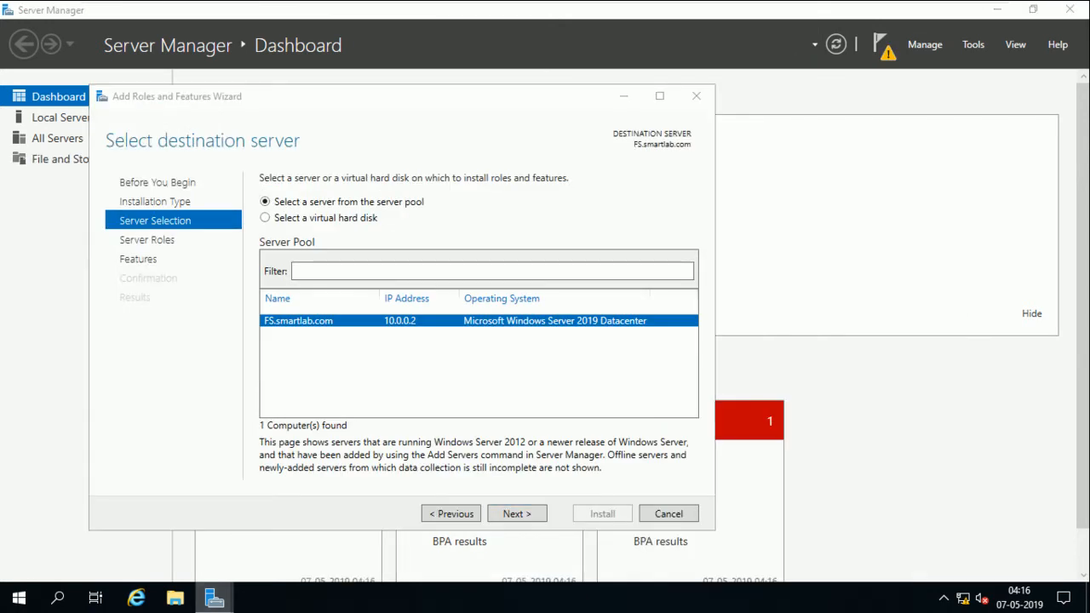
mouse_move(214, 598)
left_click(517, 514)
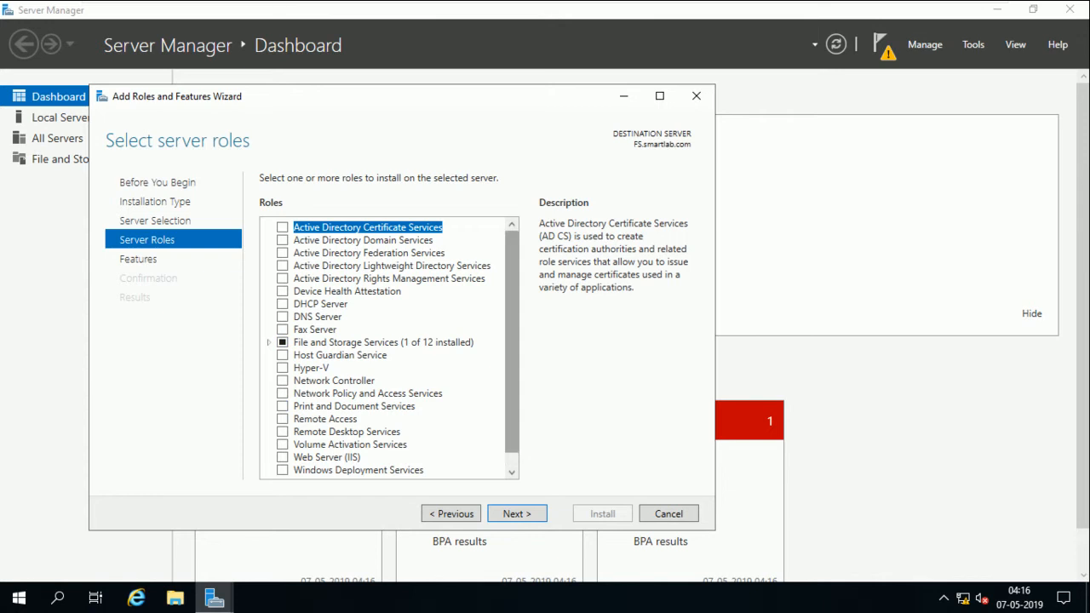
scroll(389, 346, "down", 1)
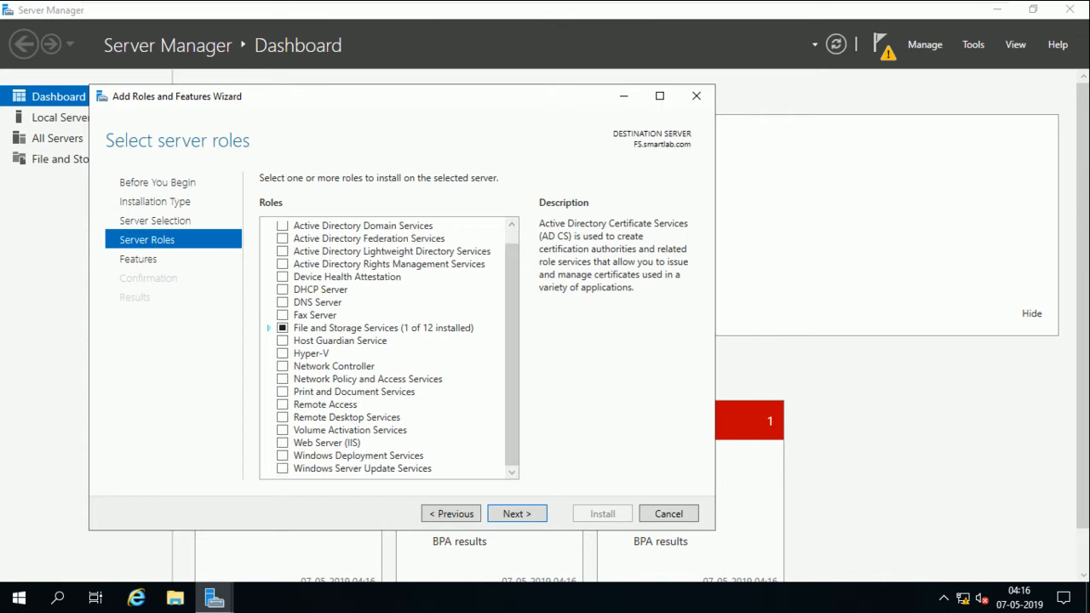
left_click(269, 328)
left_click(284, 341)
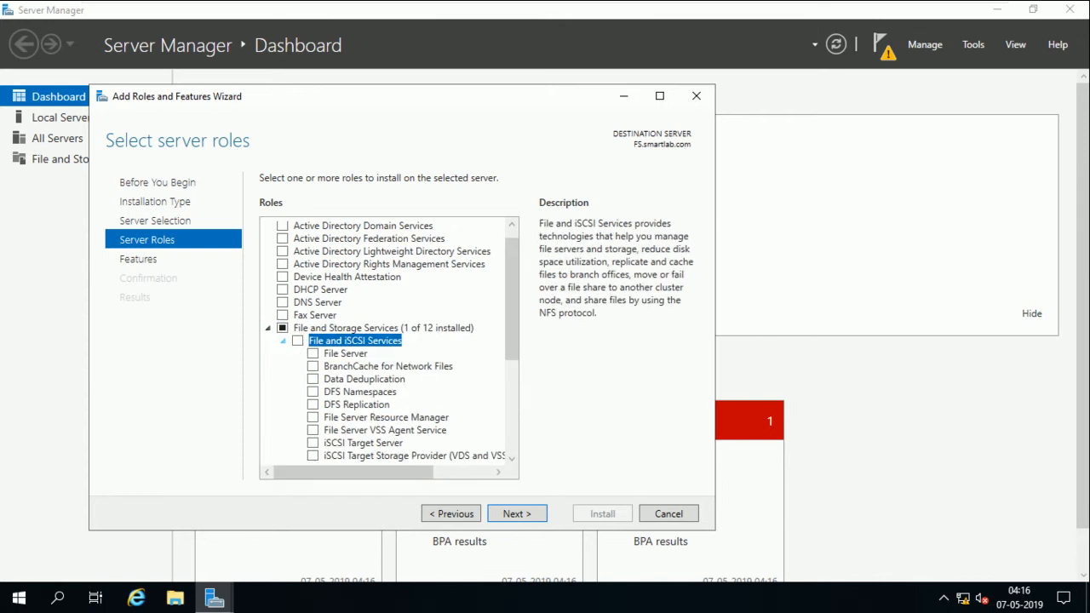
left_click(313, 353)
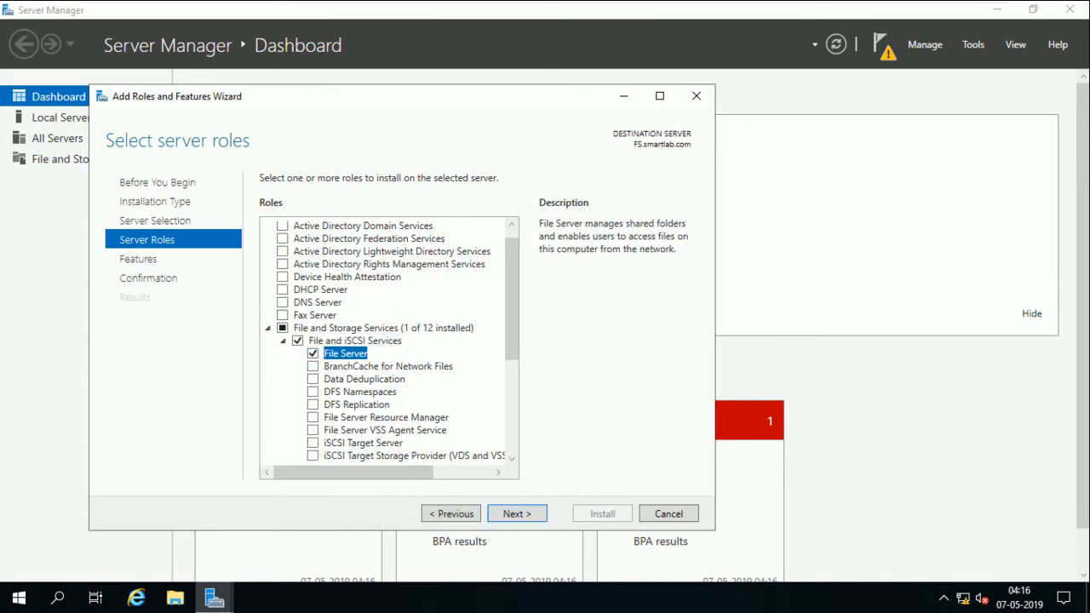
Allow automatic restart, start the File Server installation, and switch to the Client machine
left_click_drag(227, 99, 468, 112)
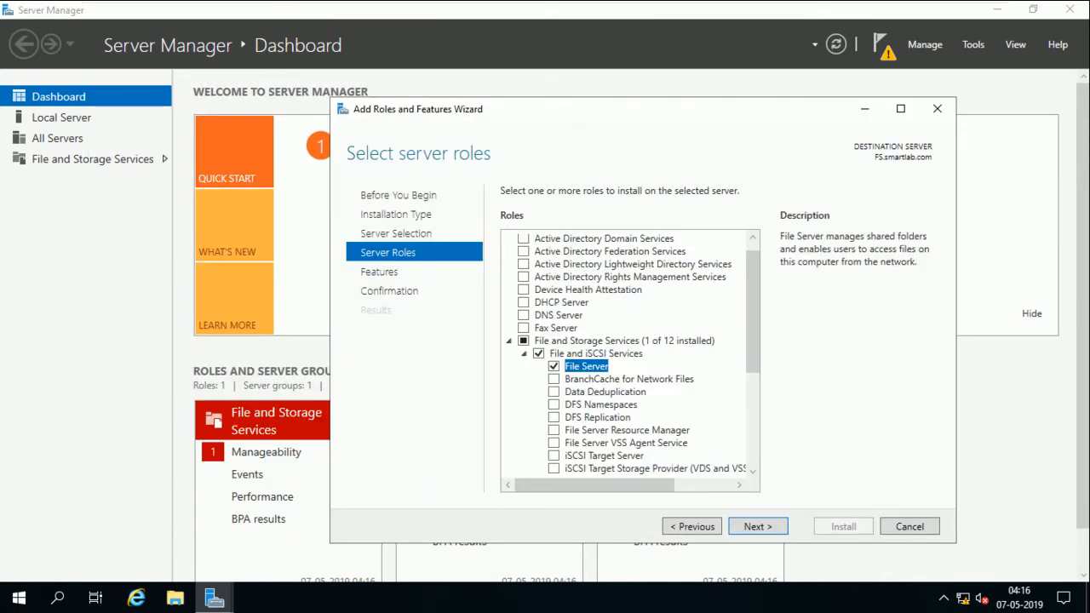
left_click(92, 159)
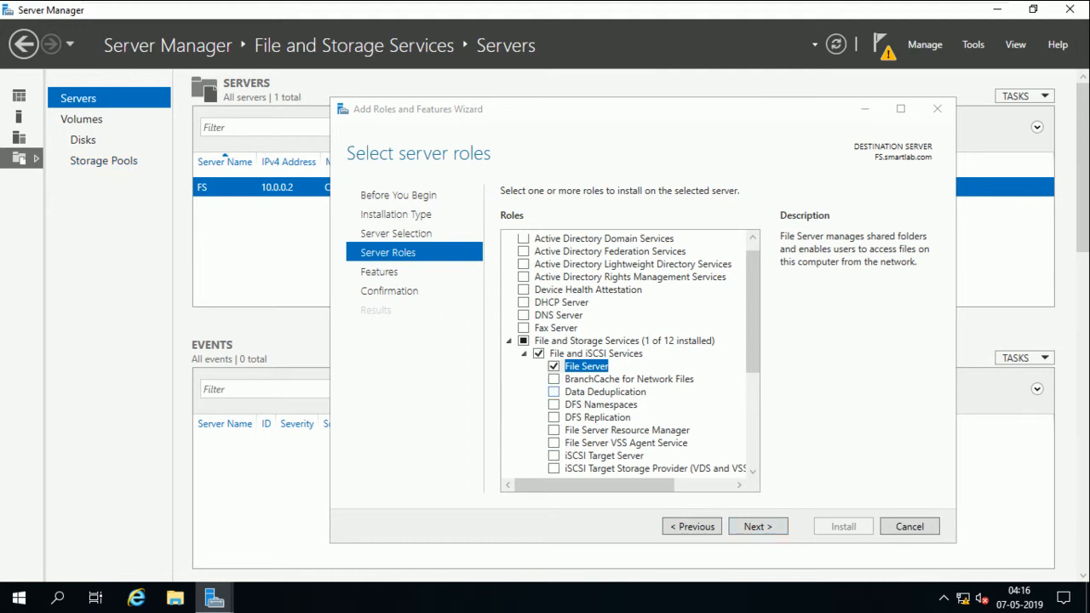
left_click_drag(753, 317, 753, 364)
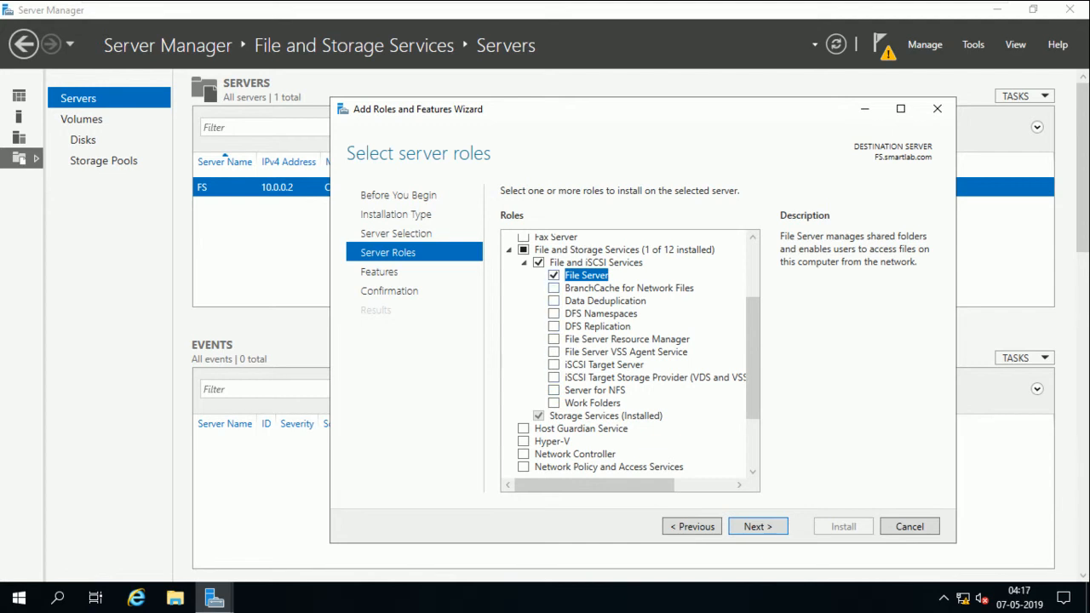
left_click(758, 527)
left_click(758, 526)
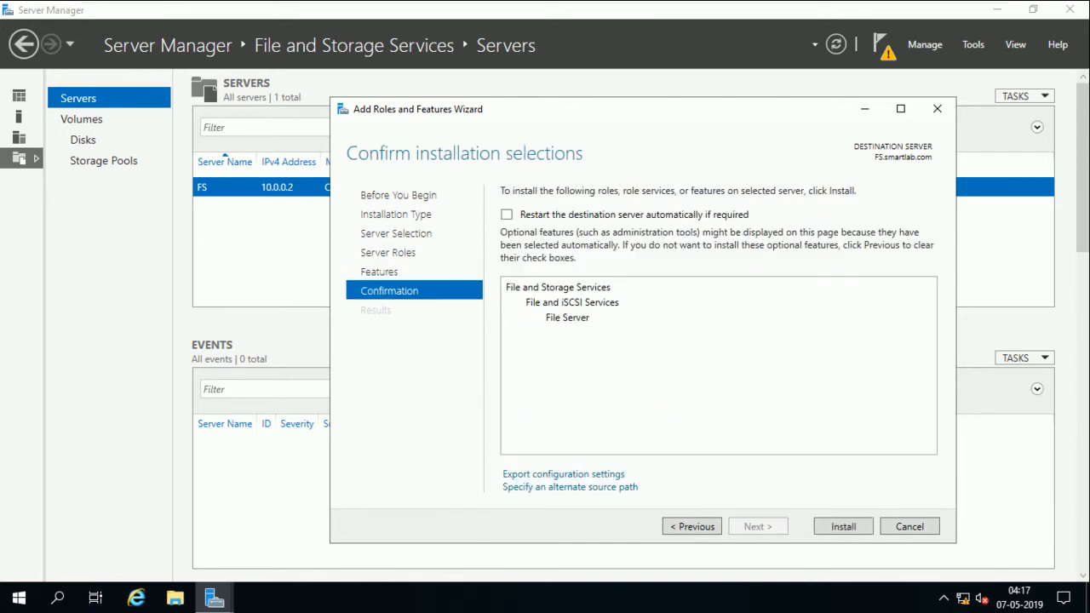
left_click(507, 214)
left_click(589, 355)
left_click(843, 526)
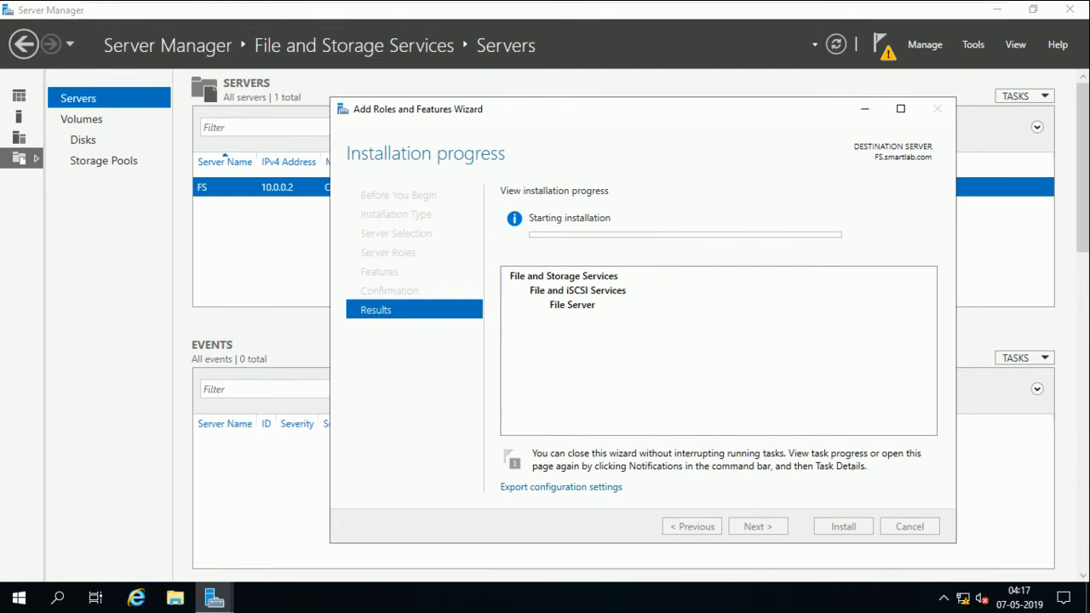
mouse_move(645, 1)
left_click(761, 12)
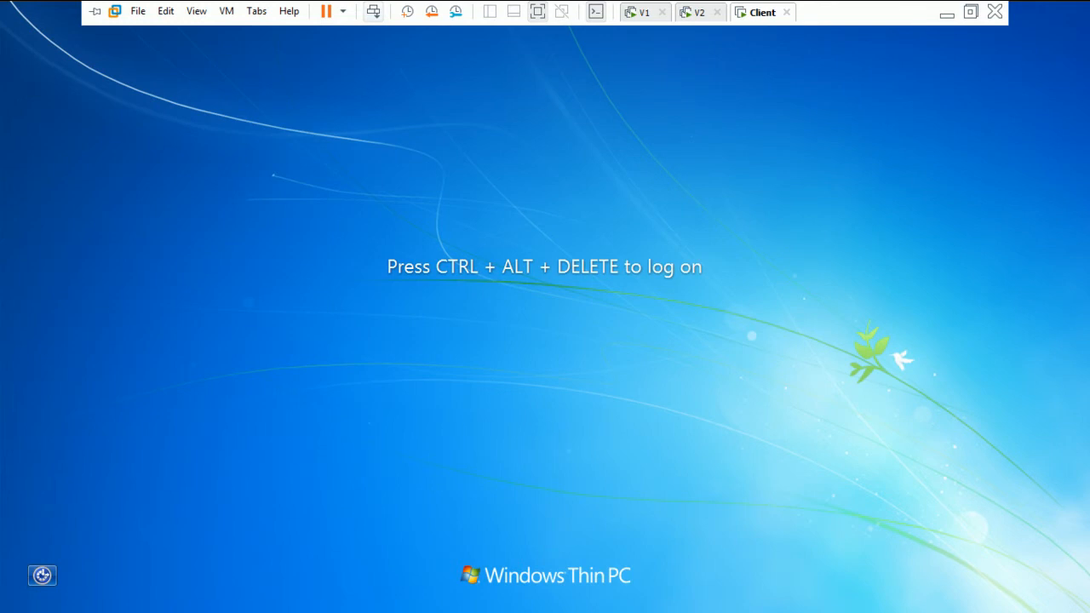
Sign in to the Client machine as a smartlab domain user via Other User
left_click(373, 11)
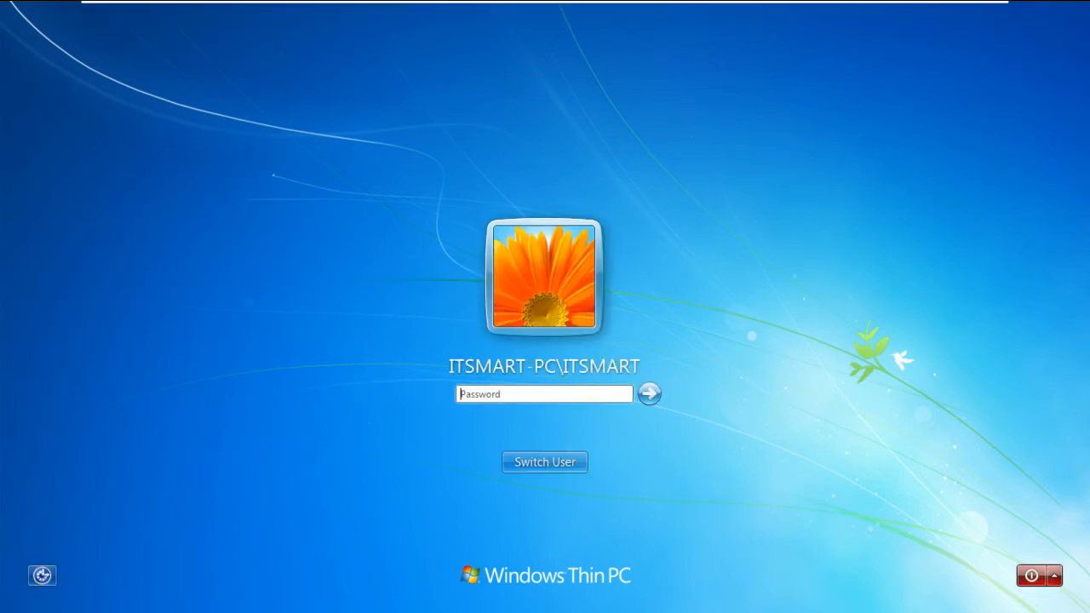
left_click(545, 462)
left_click(616, 353)
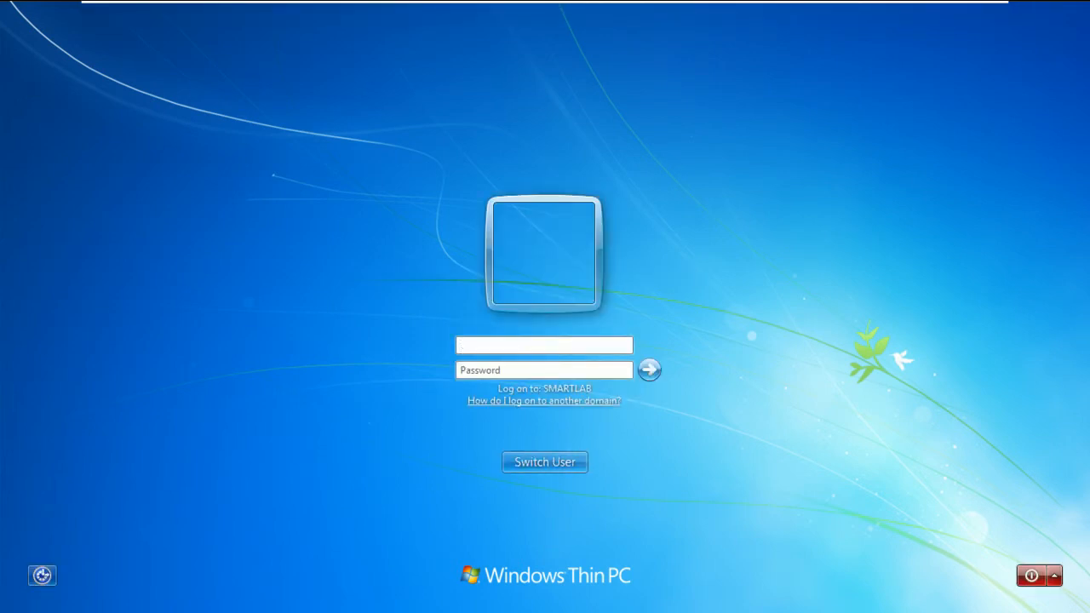
type("smartlab\\u1")
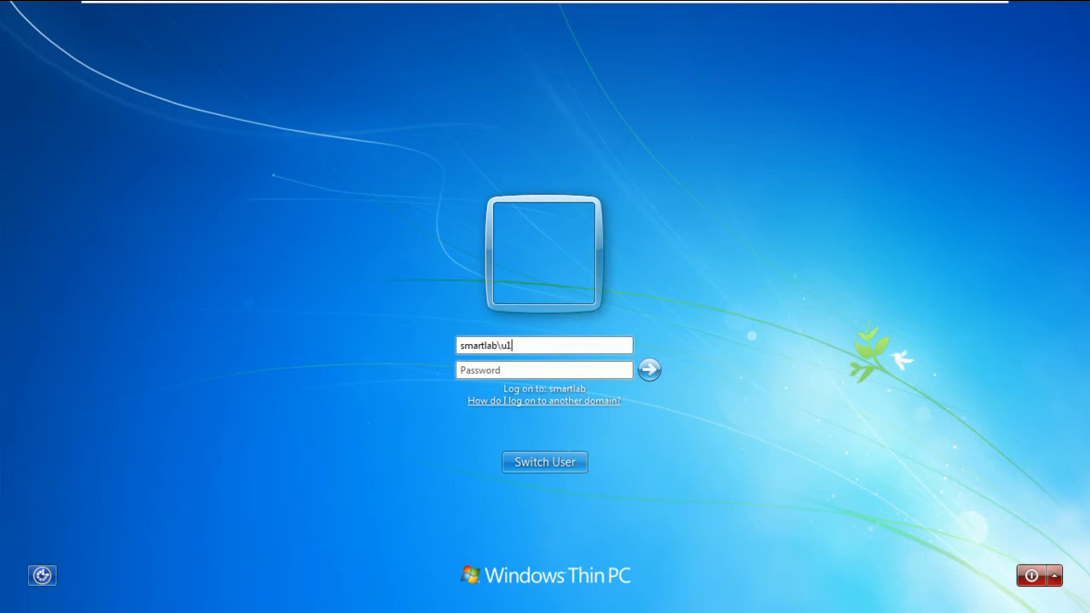
key("Tab")
type("********")
key("Return")
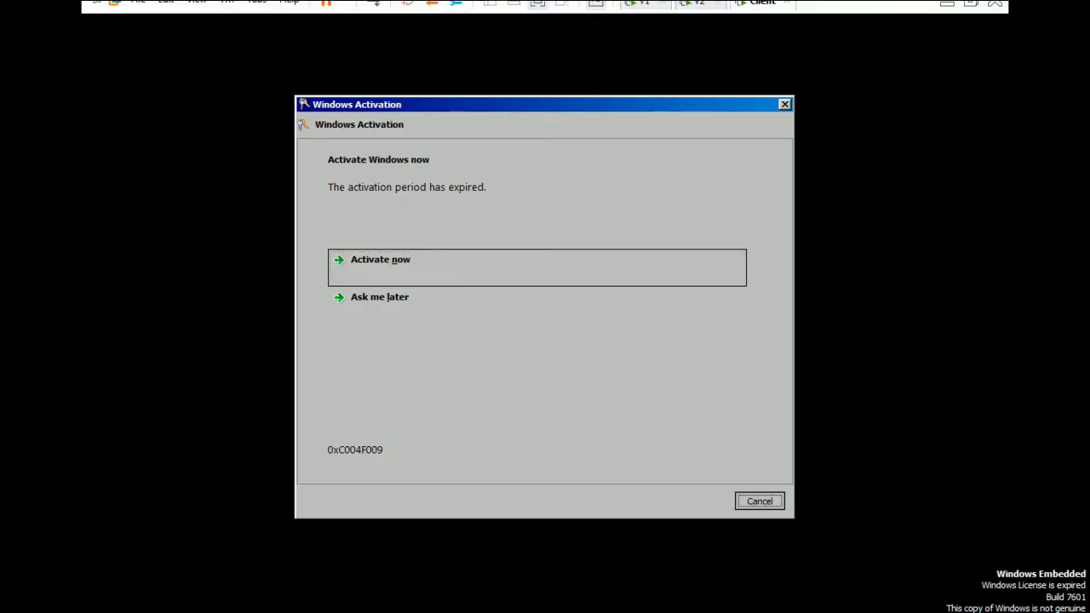
Dismiss the Windows activation prompt and return to the FS server machine
key("Escape")
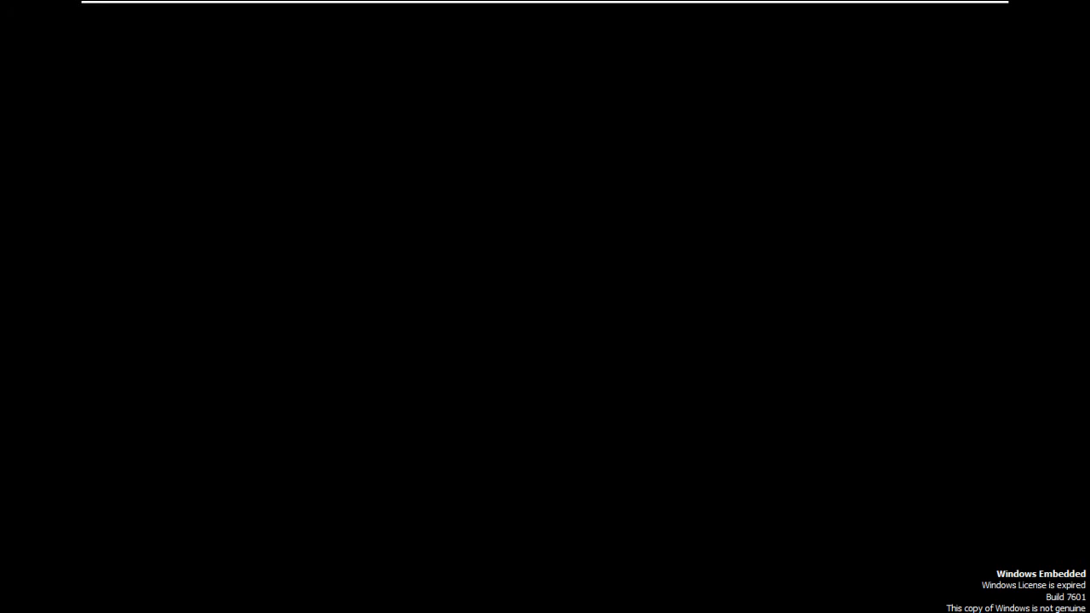
mouse_move(545, 1)
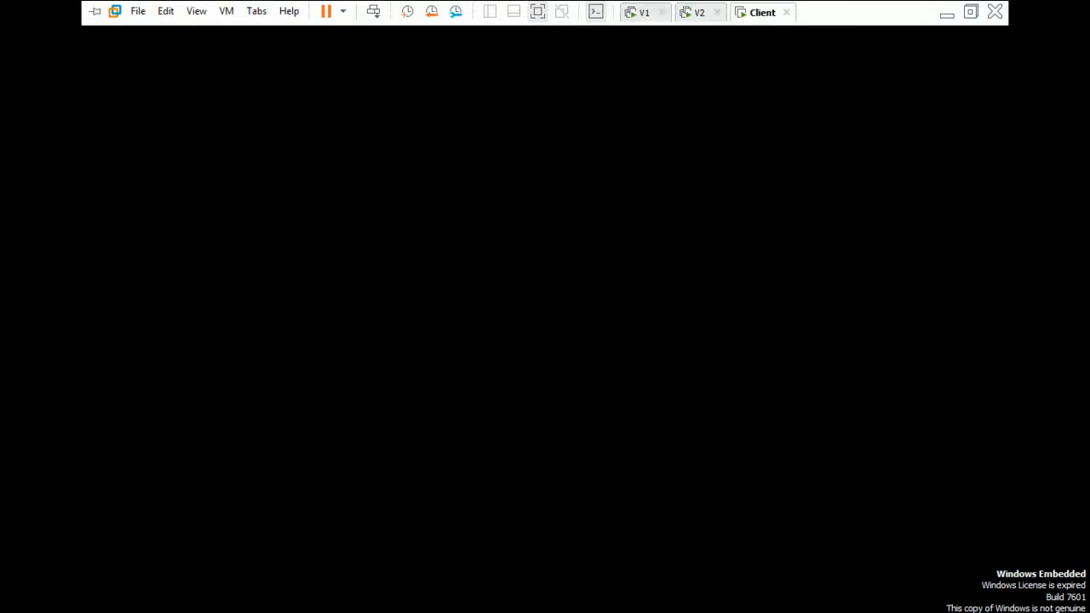
left_click(699, 12)
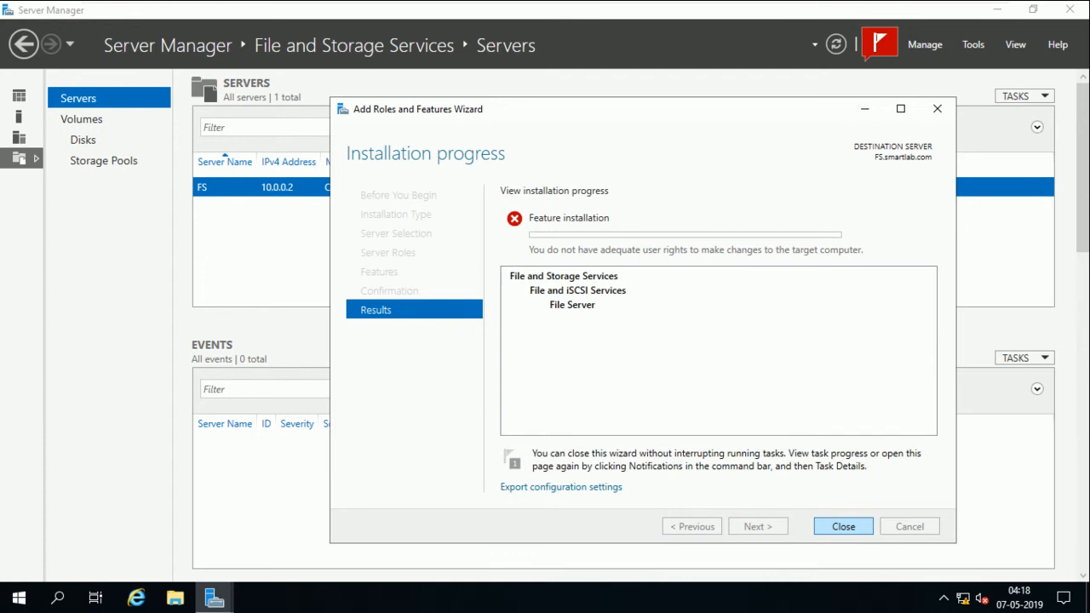
Close the failed installation wizard and Server Manager, then sign out of FS
left_click(843, 527)
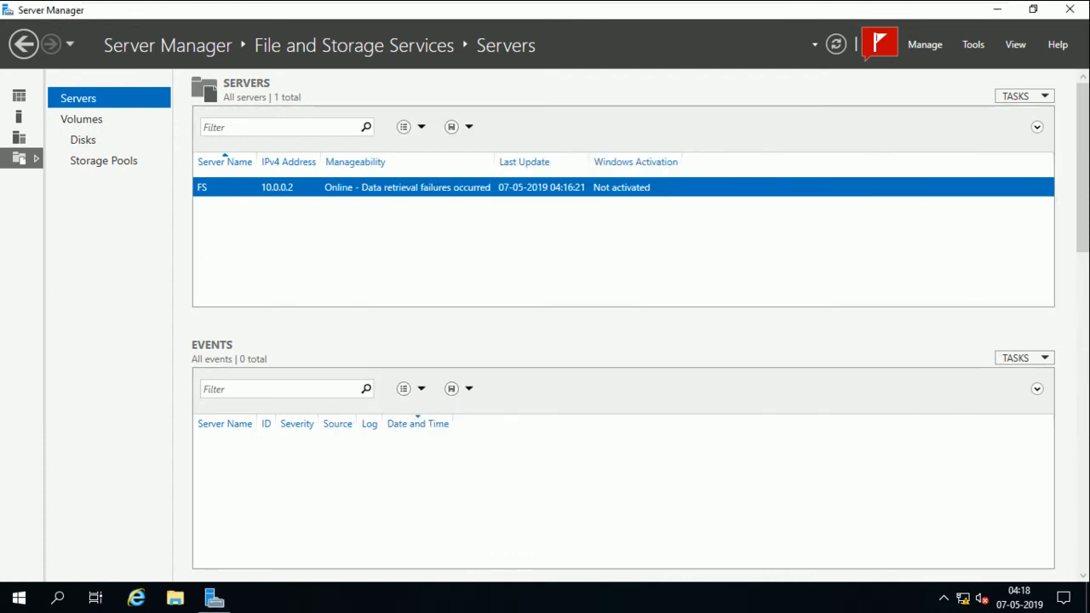
left_click(1069, 10)
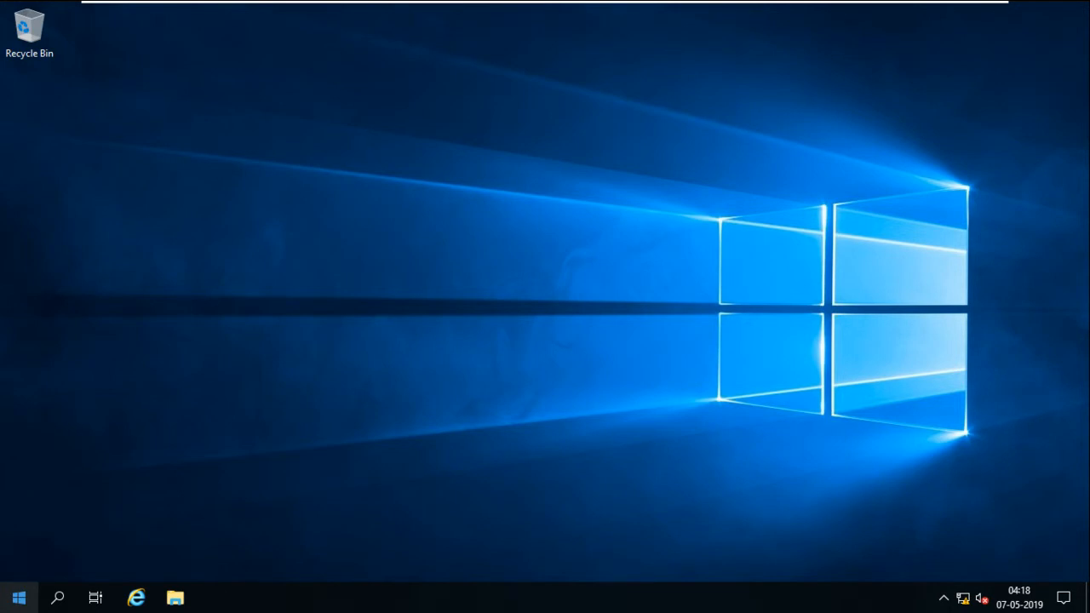
left_click(19, 598)
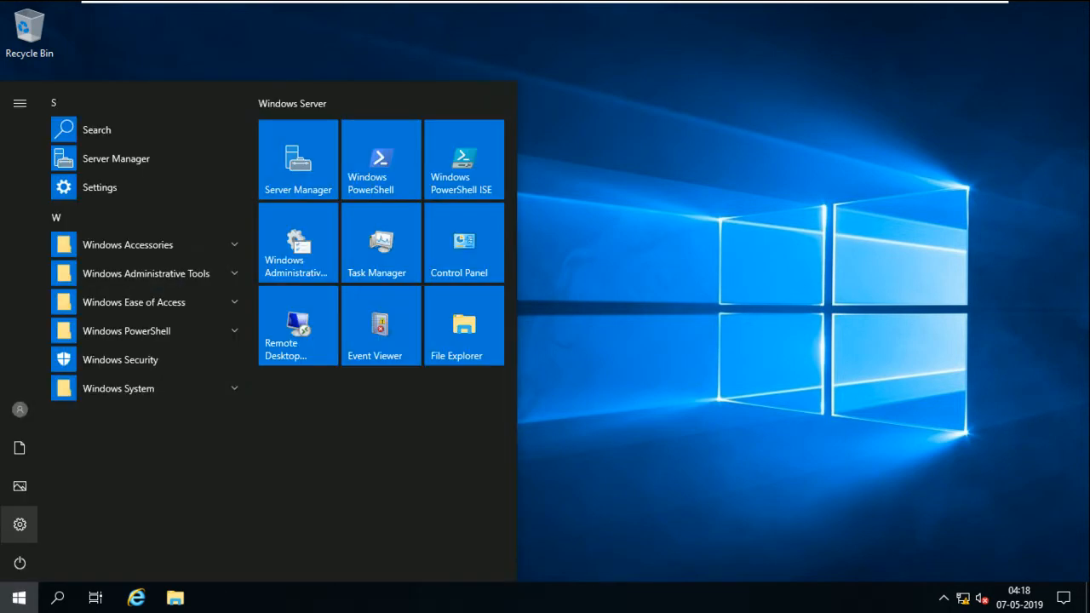
left_click(19, 409)
left_click(29, 366)
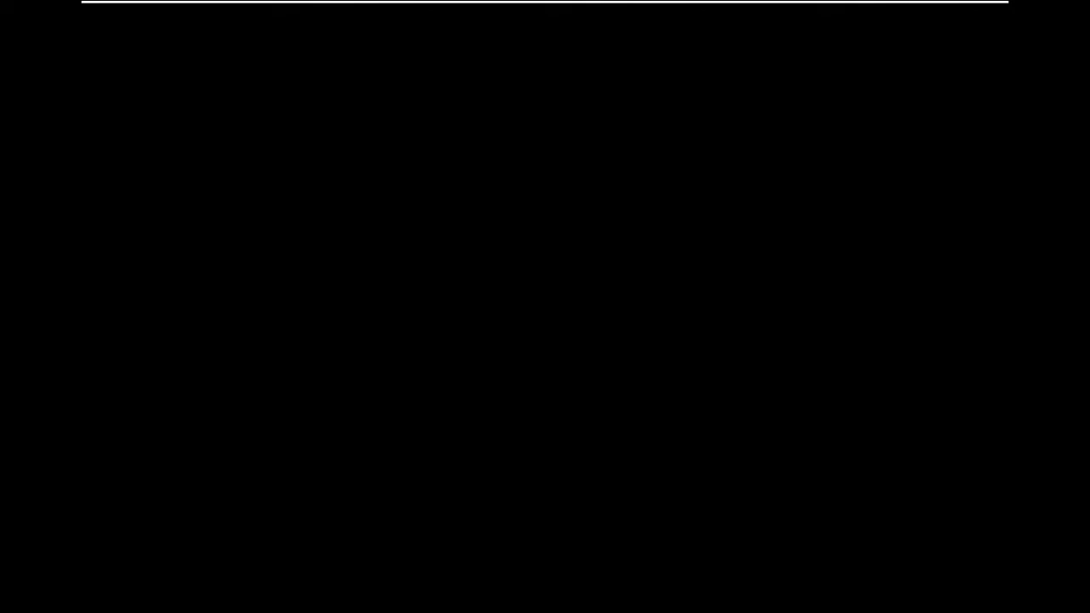
Sign back in to FS with the admin password and refresh the desktop
key("ctrl+alt+Delete")
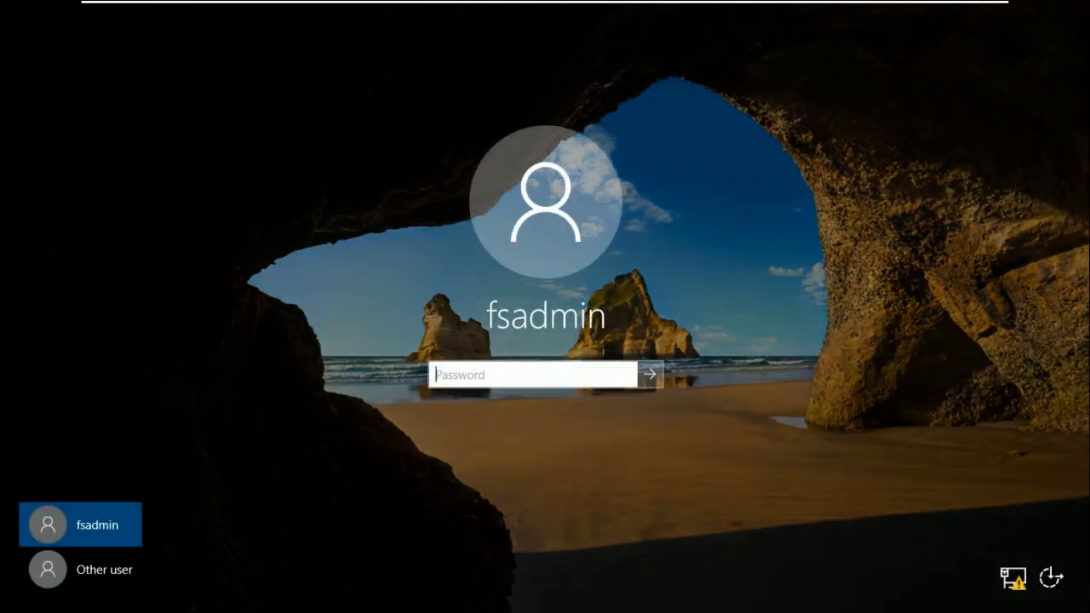
type("*********")
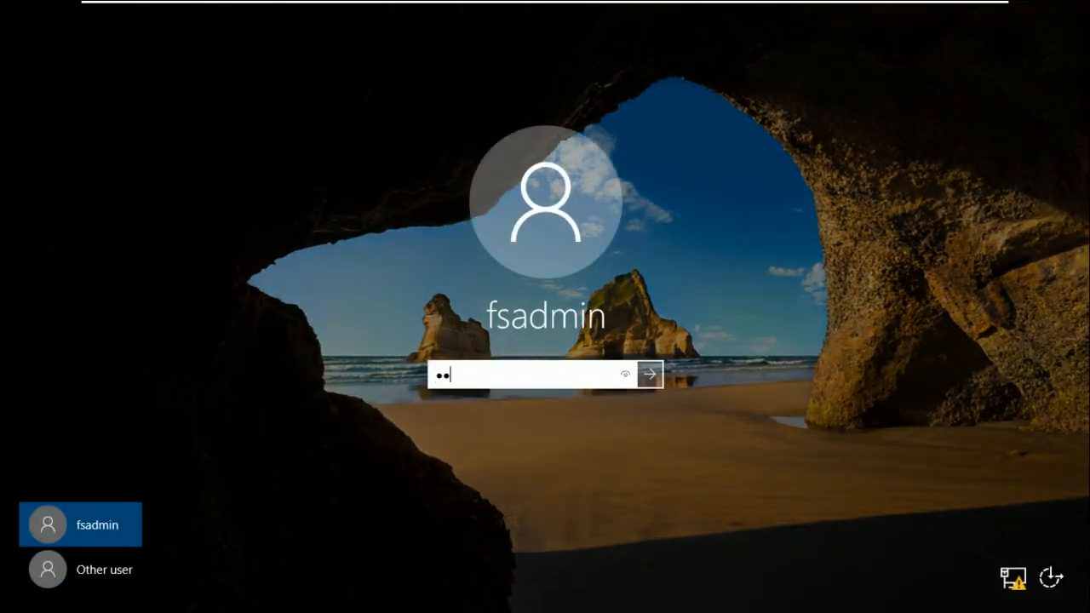
key("Return")
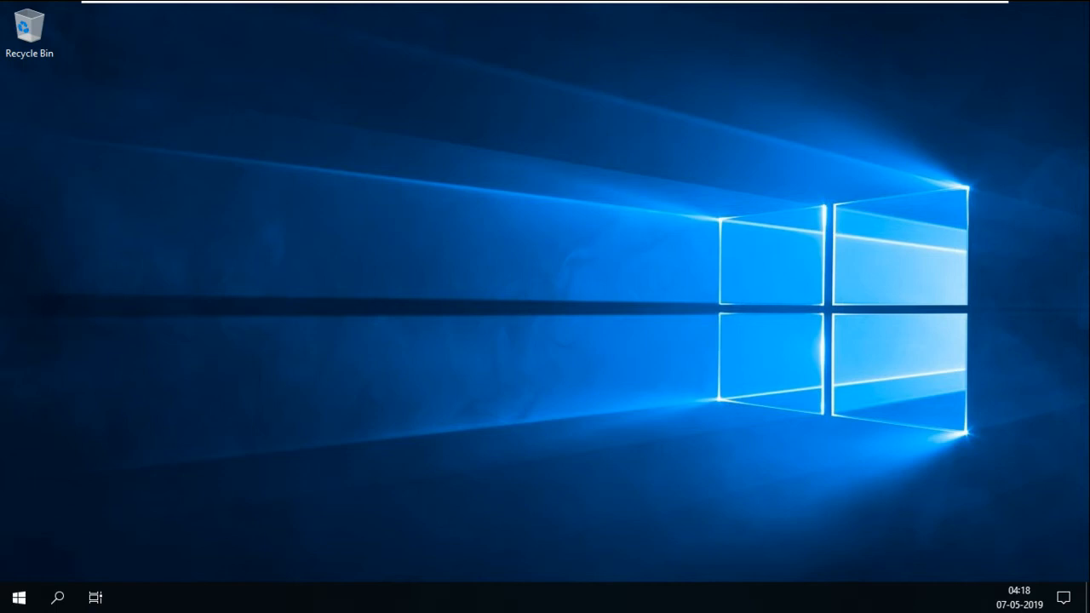
right_click(403, 285)
left_click(444, 333)
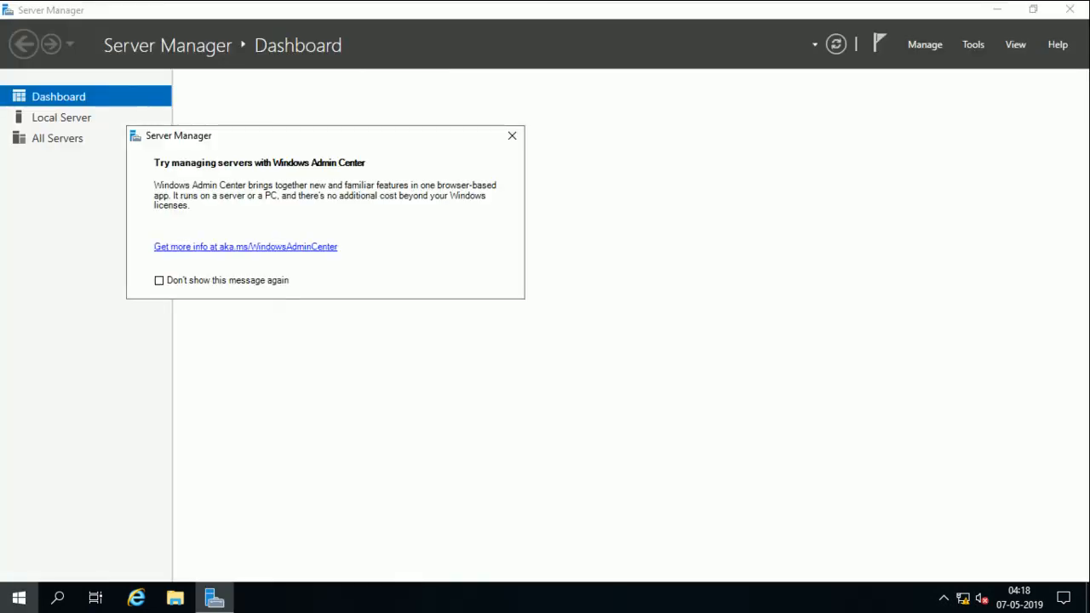
Dismiss the startup notices and advance Add Roles and Features to FS's server roles
left_click(512, 135)
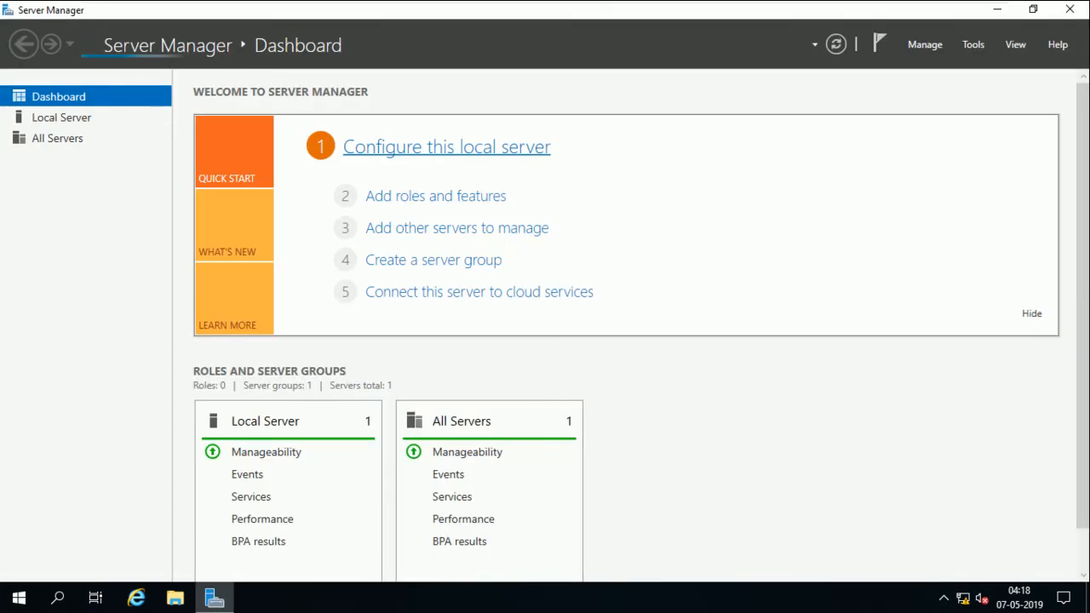
left_click(426, 197)
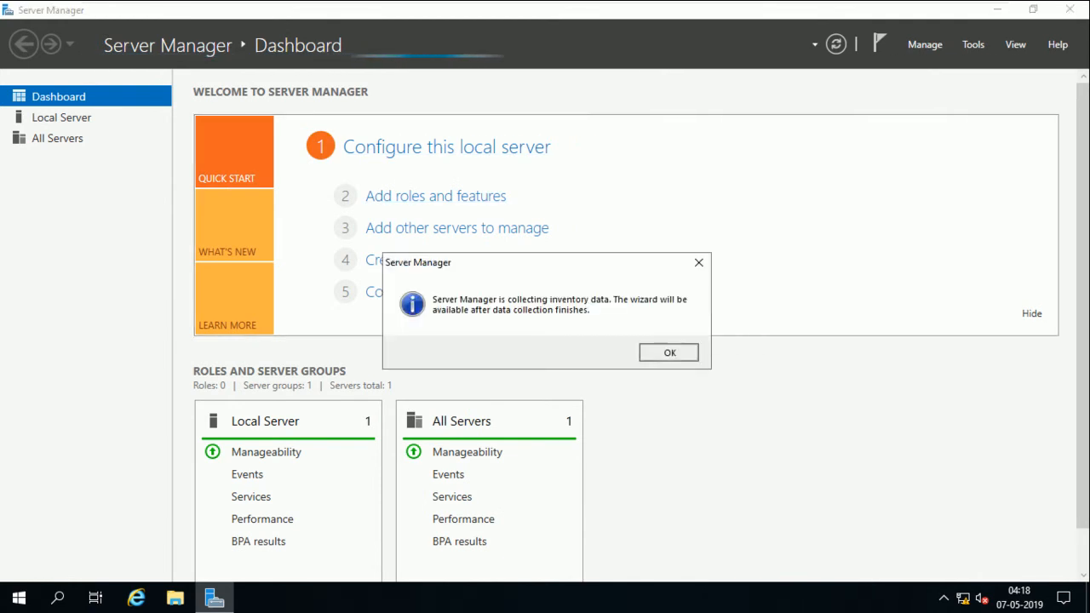
left_click(669, 351)
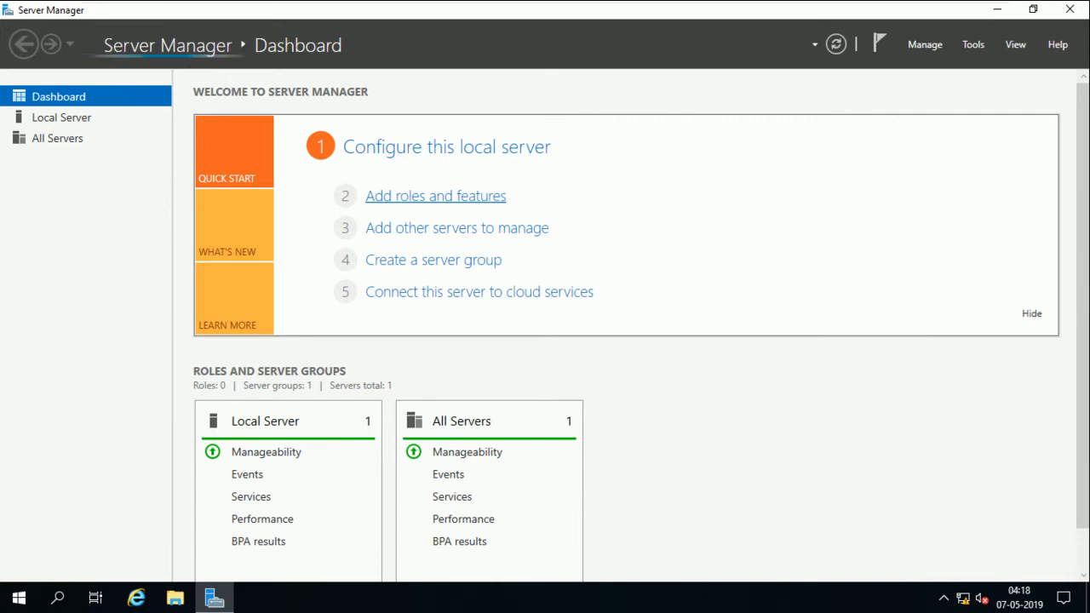
left_click(435, 196)
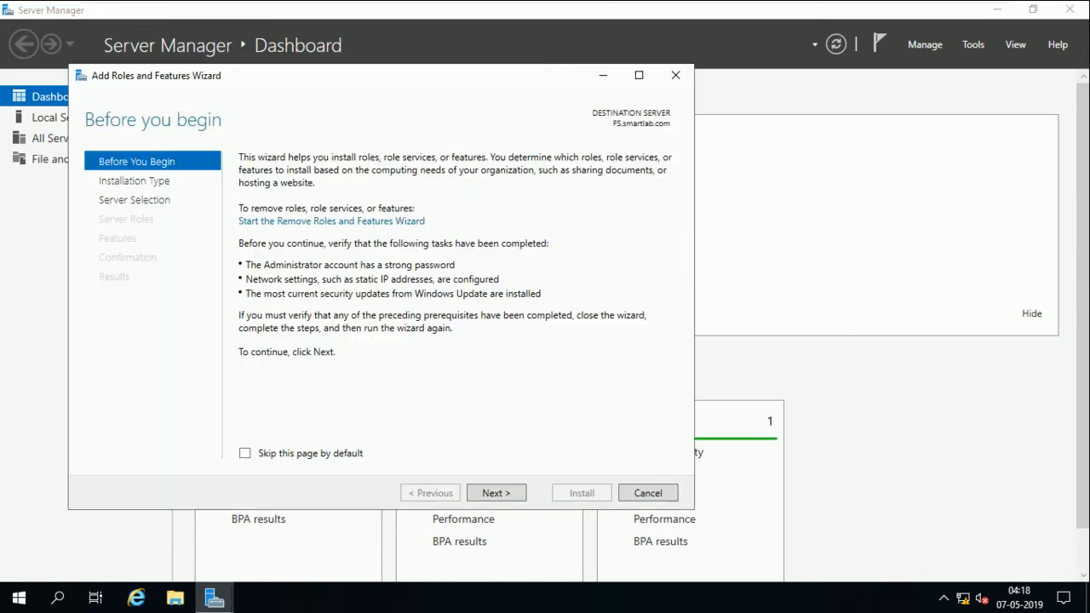
left_click(496, 493)
left_click(497, 493)
left_click(497, 493)
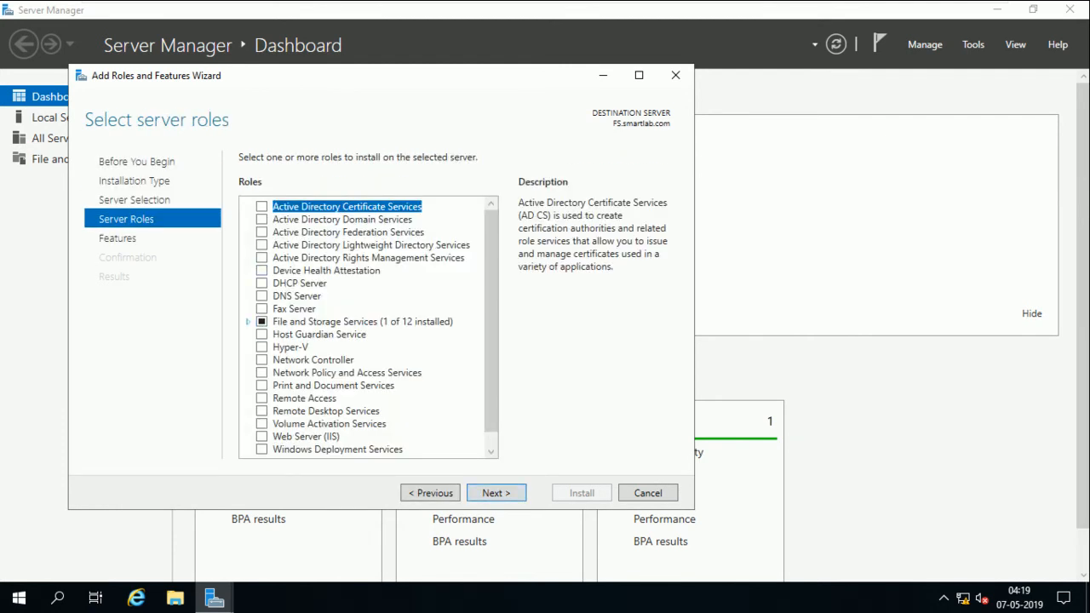
Select the File Server role, allow automatic restart, and start the installation
left_click(248, 322)
left_click(263, 333)
left_click(292, 347)
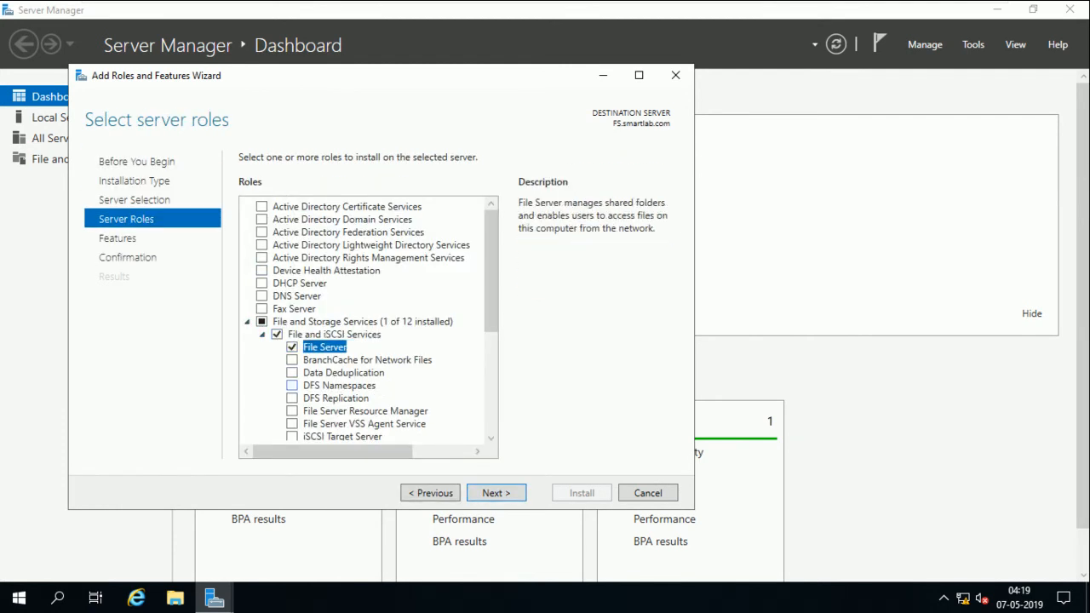
left_click(496, 493)
left_click(496, 493)
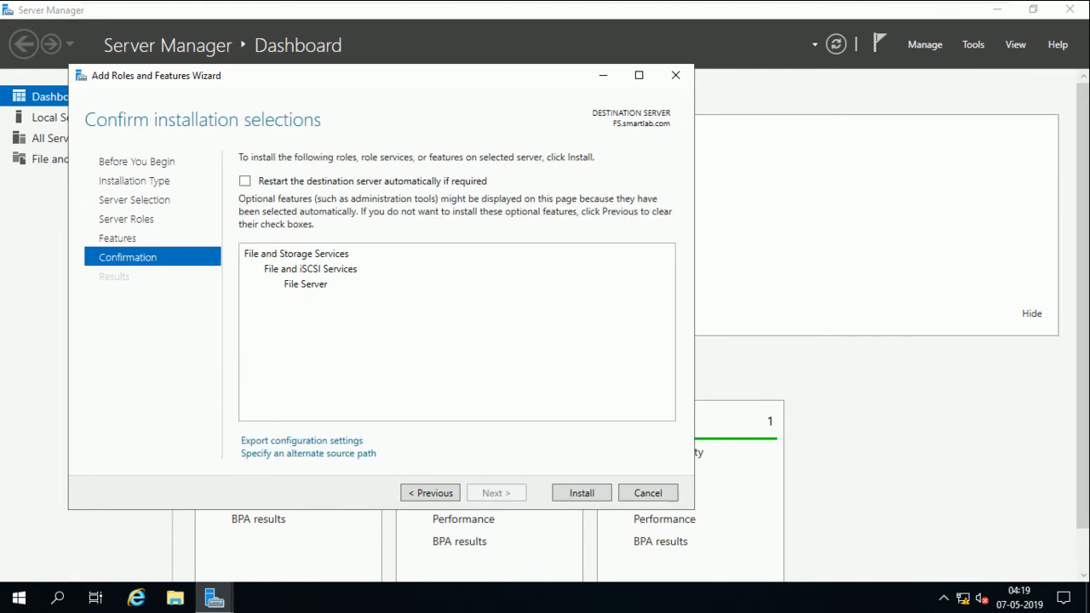
left_click(244, 180)
left_click(590, 354)
left_click(581, 493)
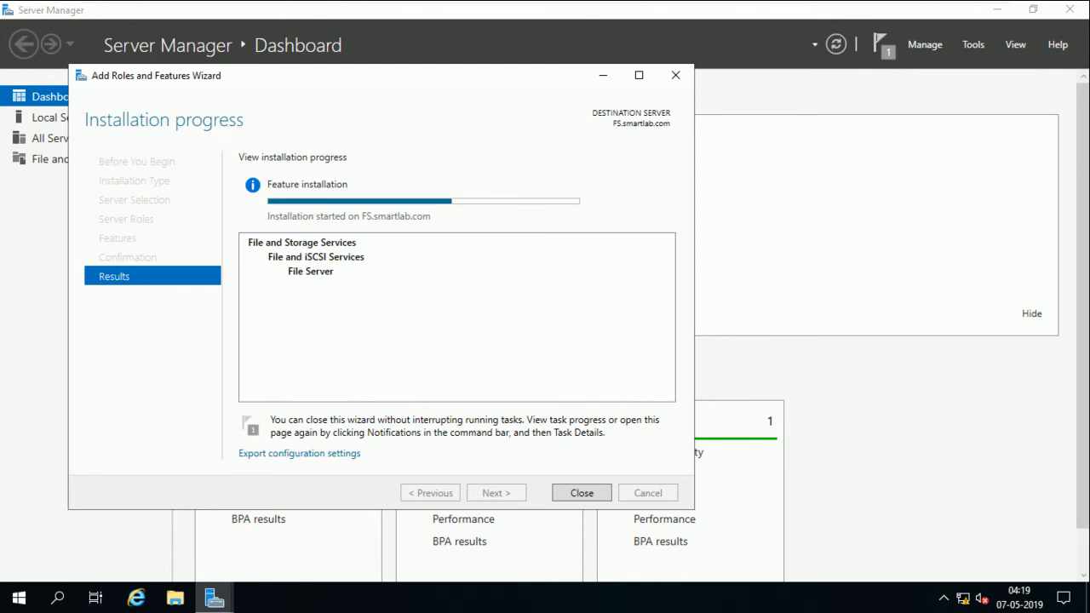
Reposition the installation window and close it once File Server installation succeeds
mouse_move(481, 200)
left_click_drag(473, 76, 676, 70)
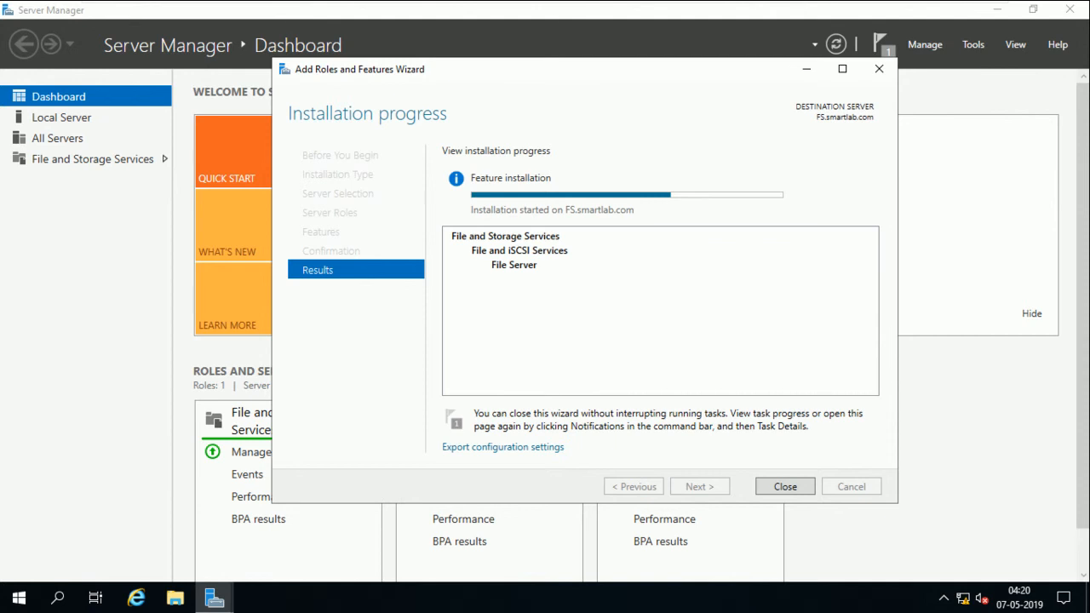
left_click_drag(615, 73, 673, 102)
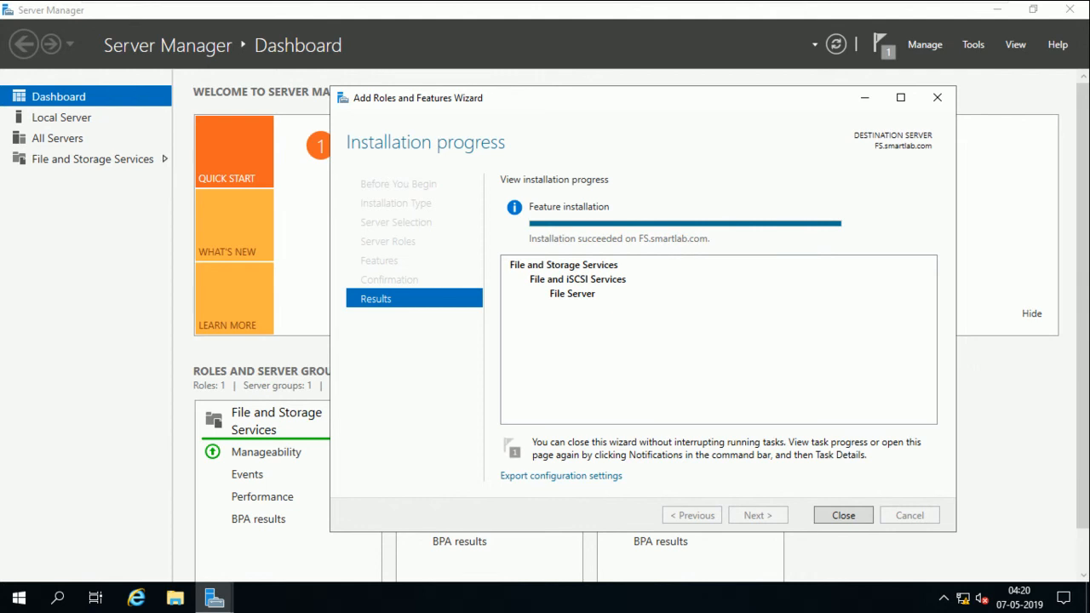
left_click(842, 516)
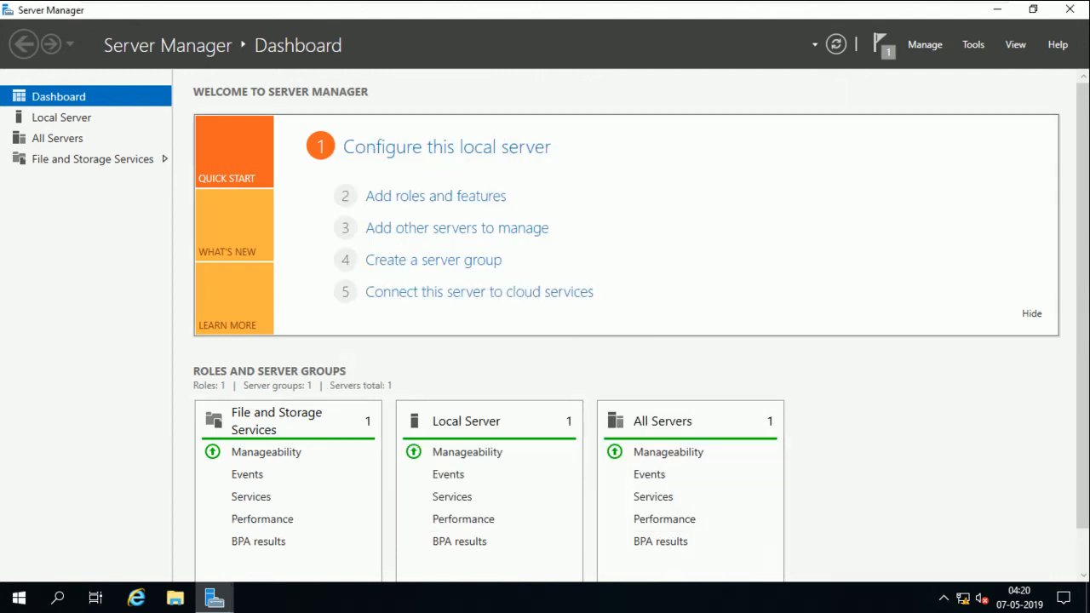
Go to File and Storage Services > Shares and launch the New Share Wizard
left_click(61, 118)
left_click(58, 138)
left_click(92, 160)
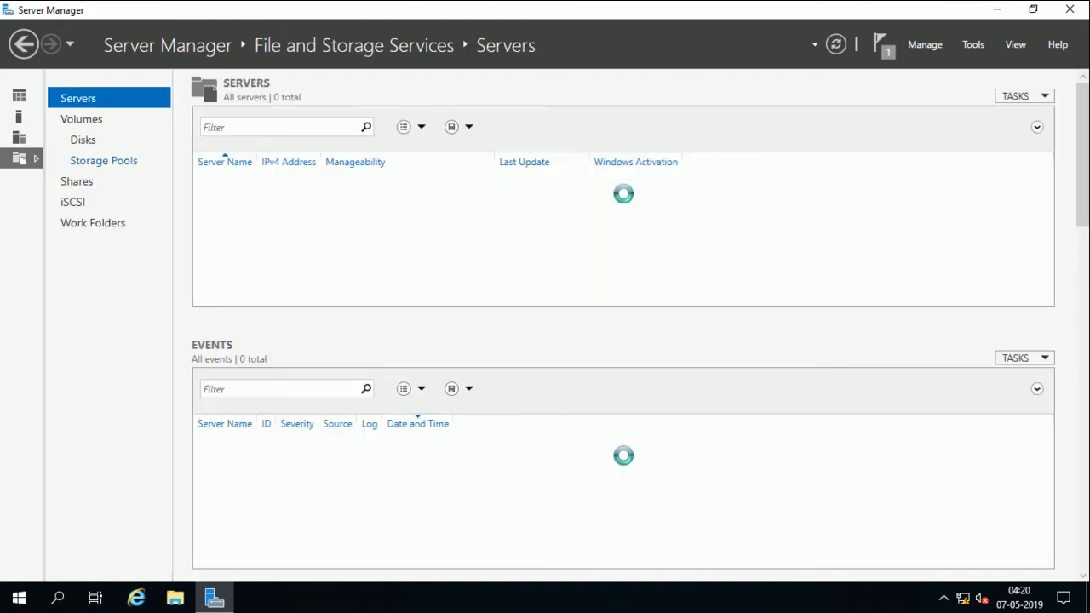
left_click(76, 181)
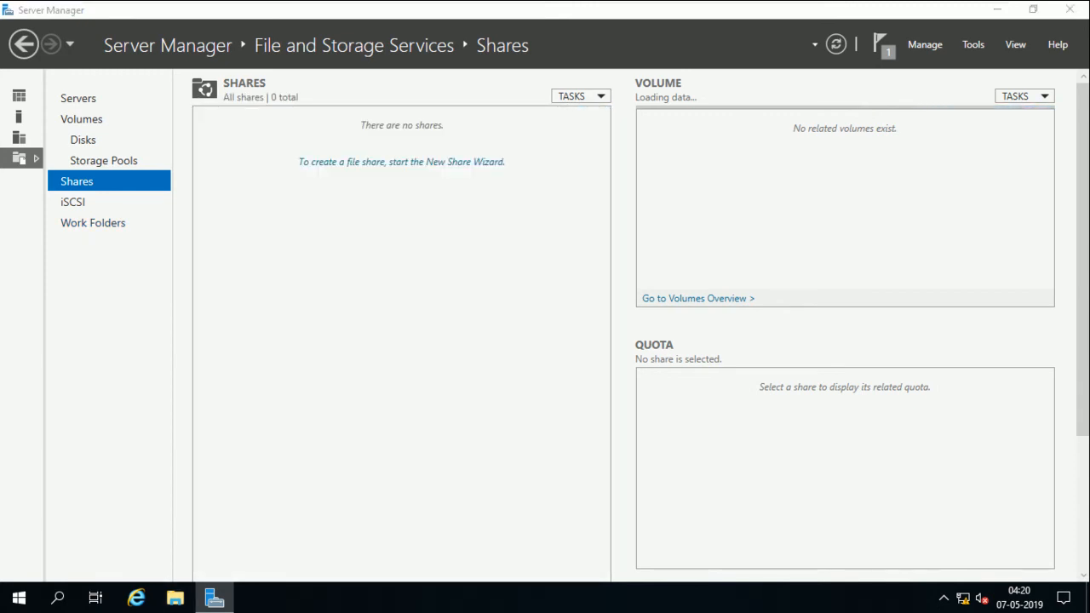
left_click(401, 162)
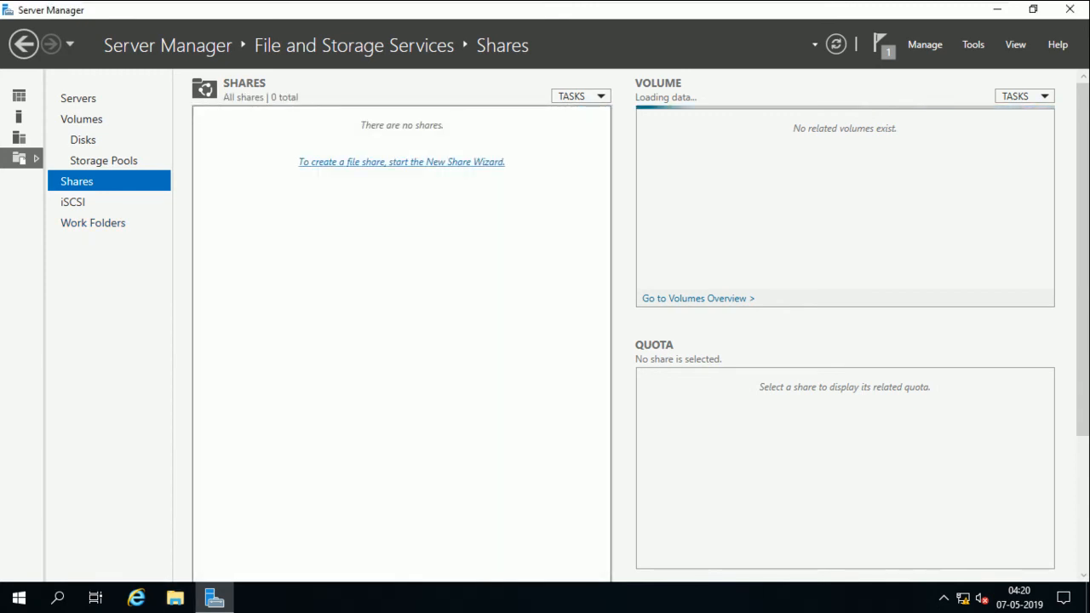
key("super+e")
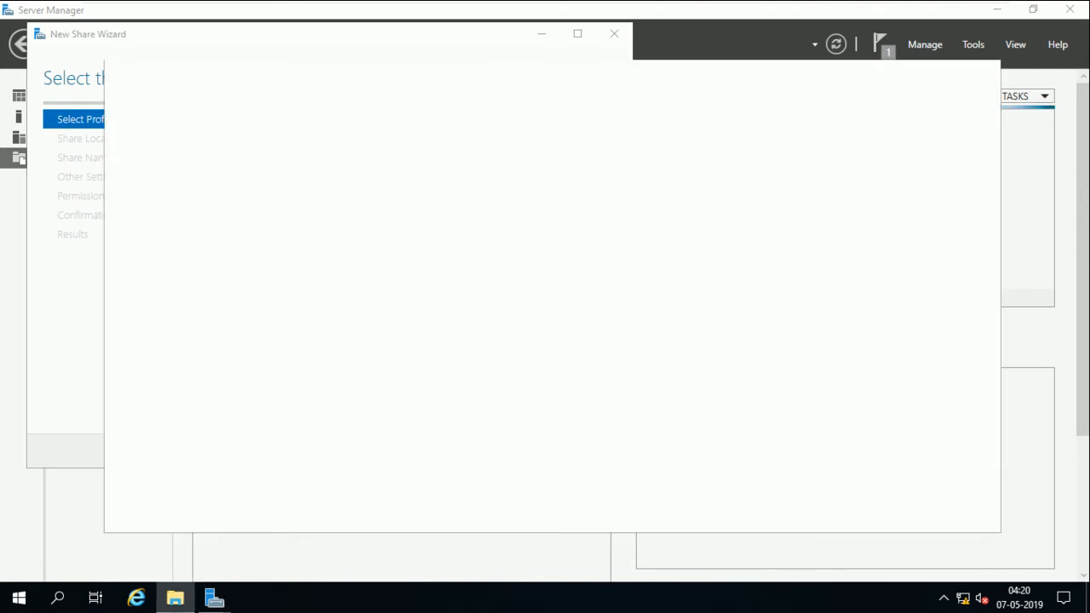
left_click(910, 72)
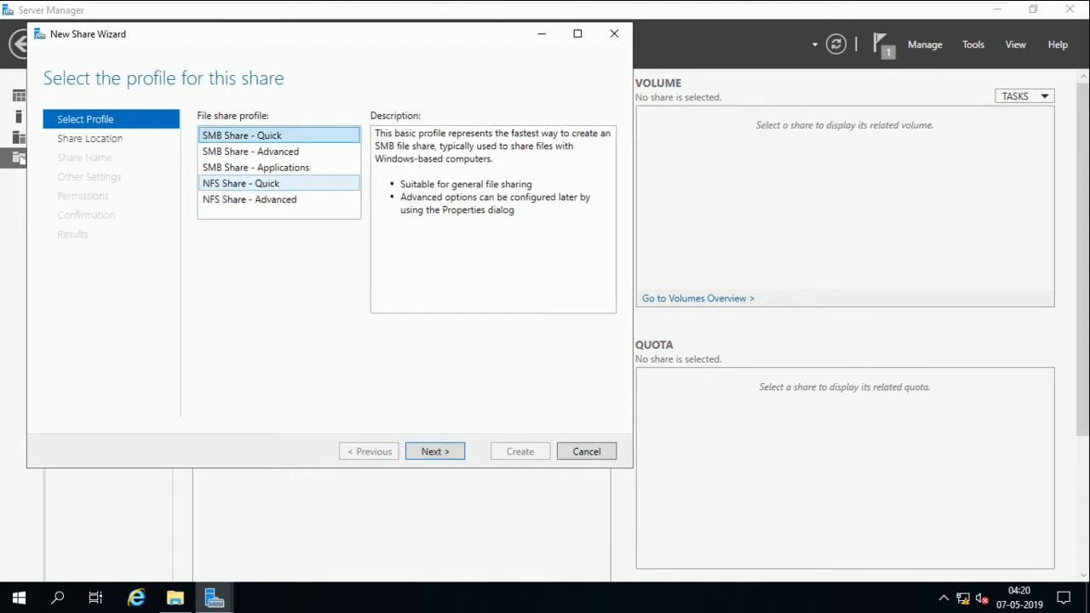
Compare the NFS and SMB share profiles and pick SMB Share - Quick
left_click(255, 183)
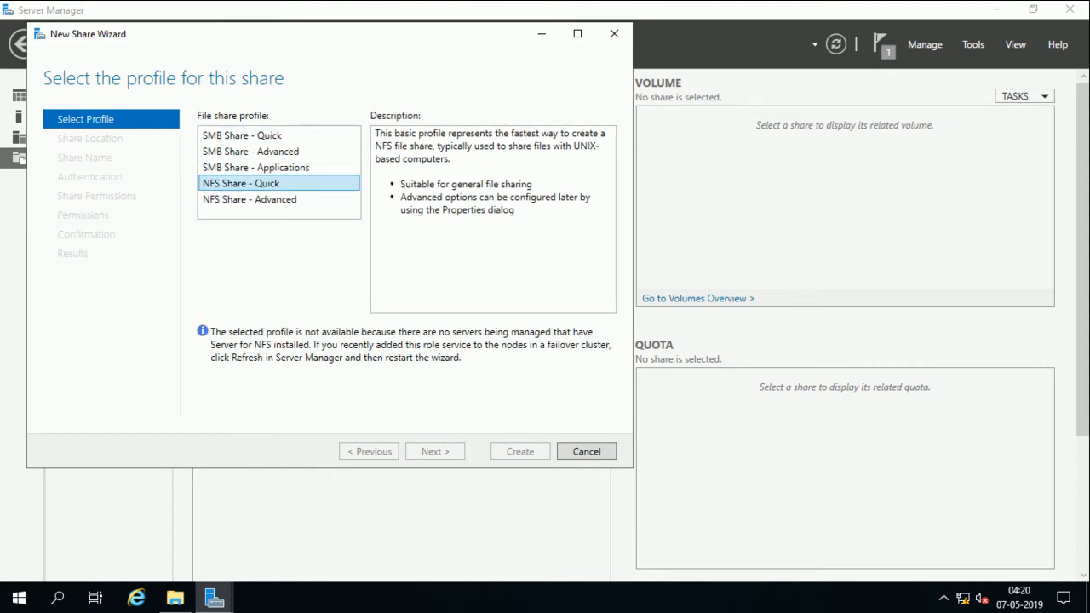
left_click(255, 168)
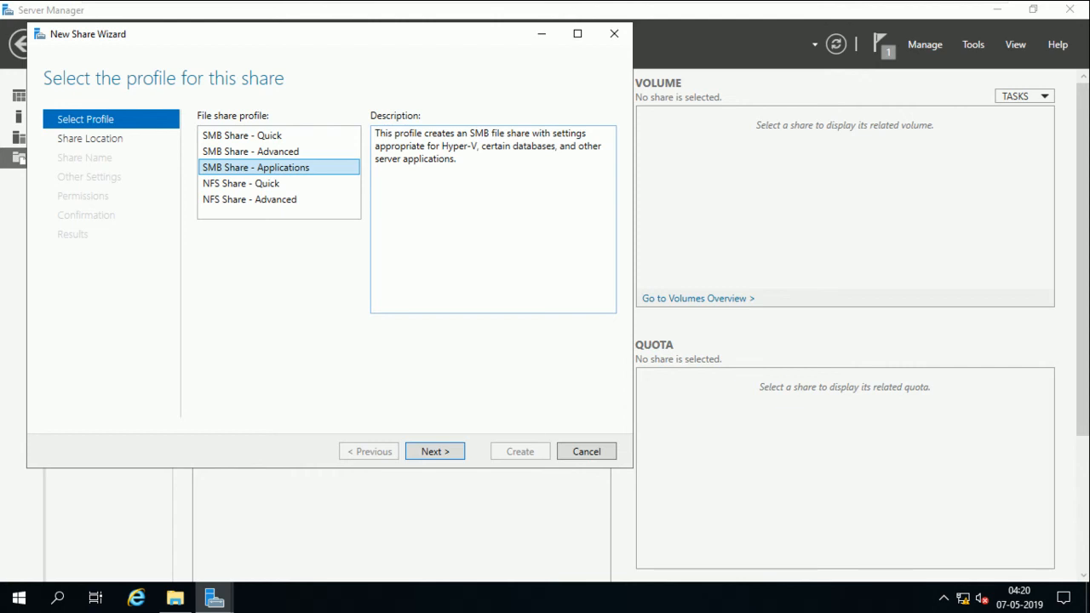
left_click(252, 151)
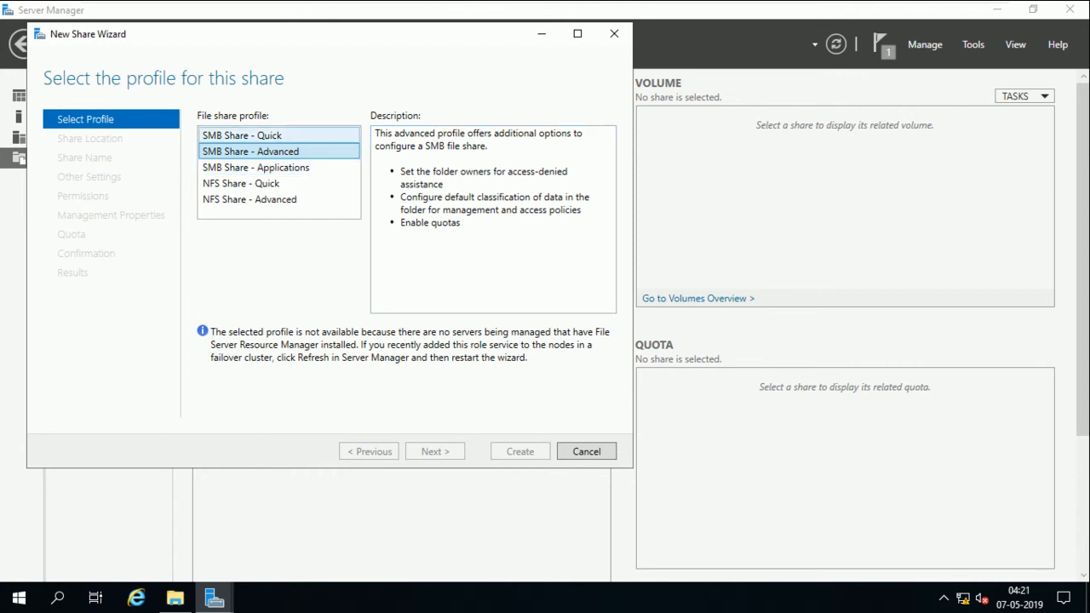
left_click(271, 136)
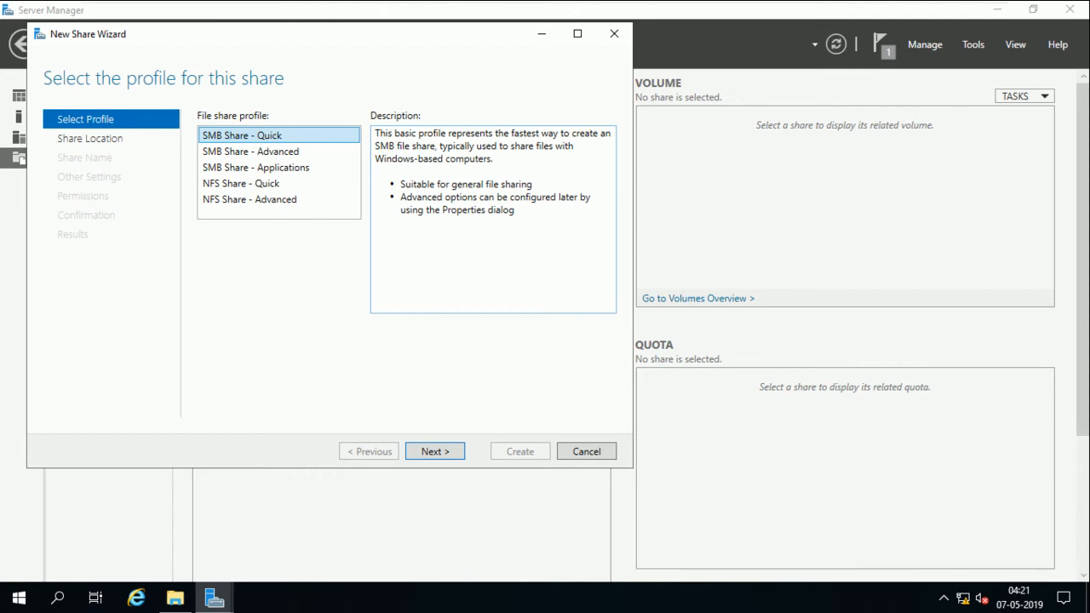
Set the share location to the custom path C:\
left_click(435, 451)
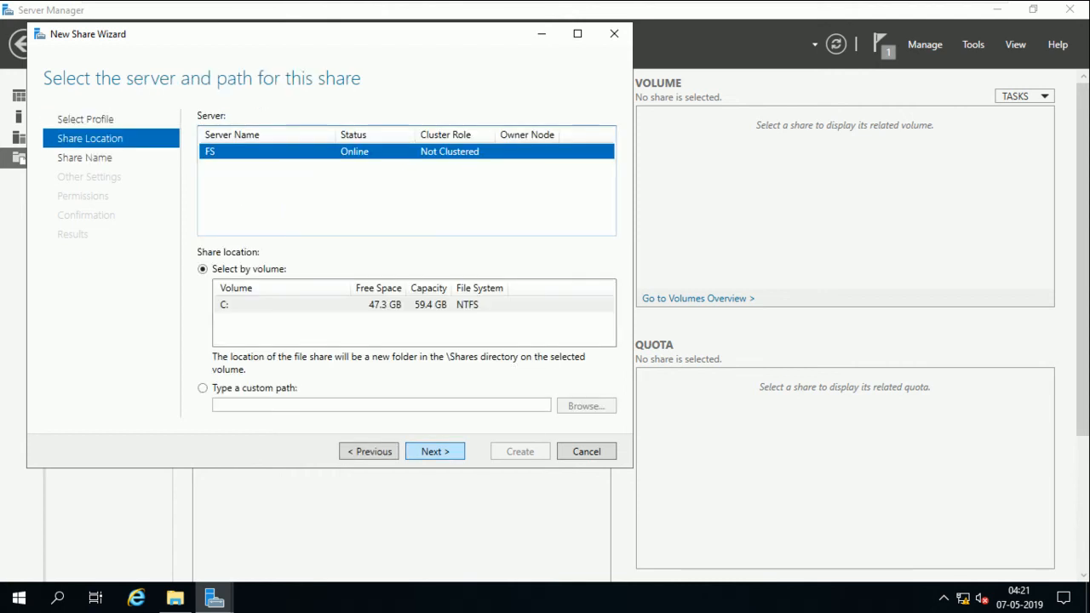
left_click(203, 389)
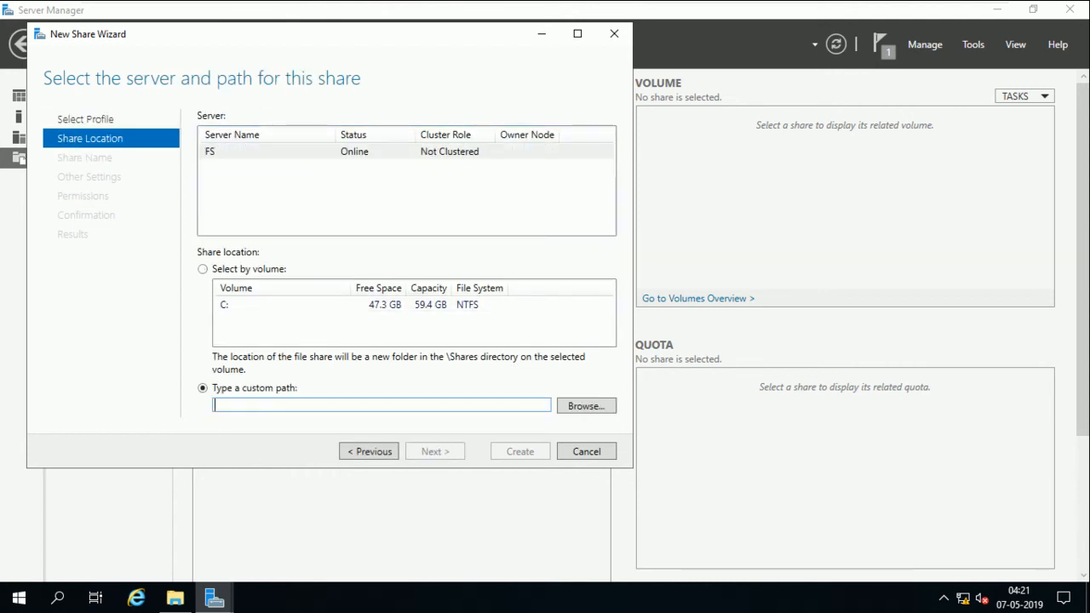
left_click(585, 406)
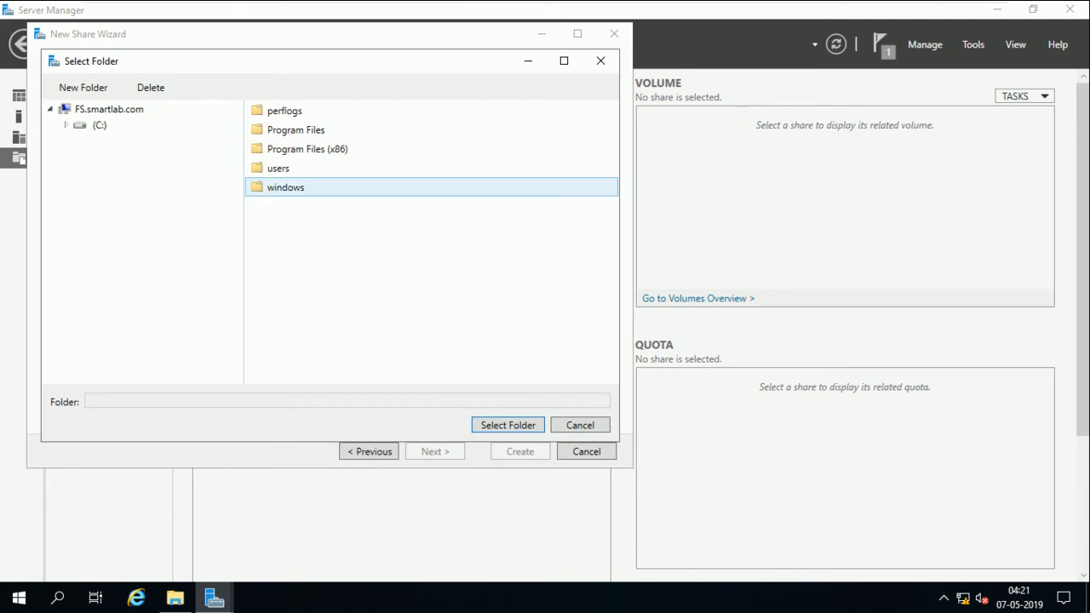
left_click(99, 126)
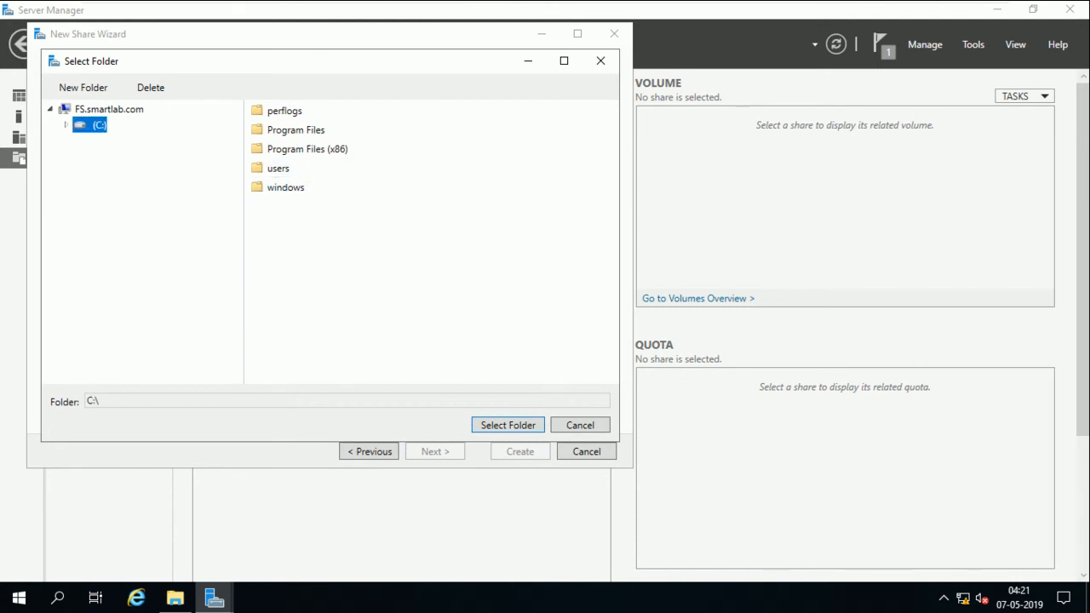
left_click(508, 425)
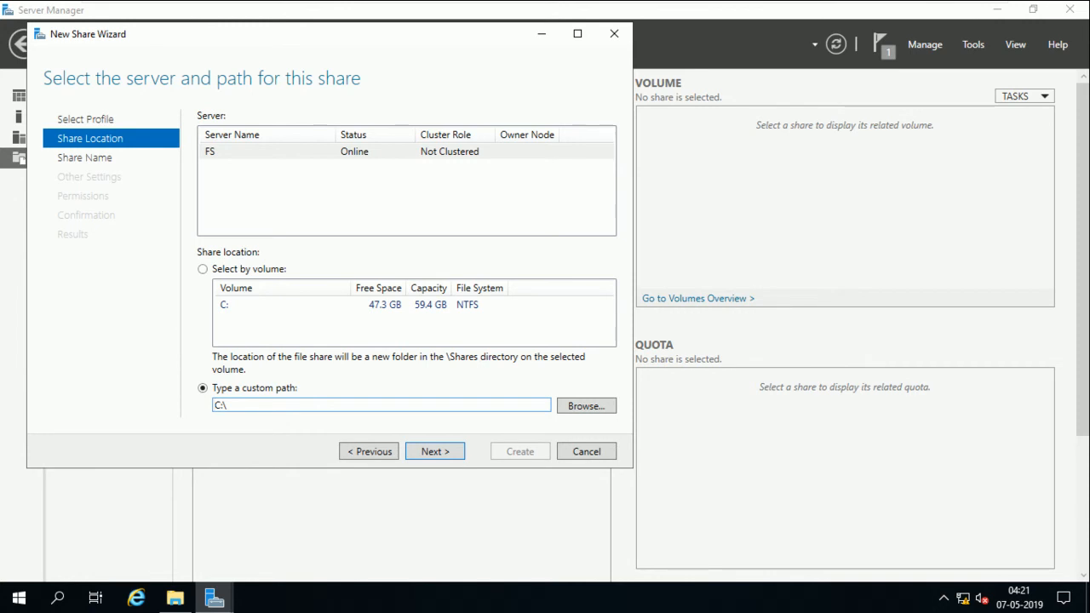
Name the share DATA and enable access-based enumeration
key("Return")
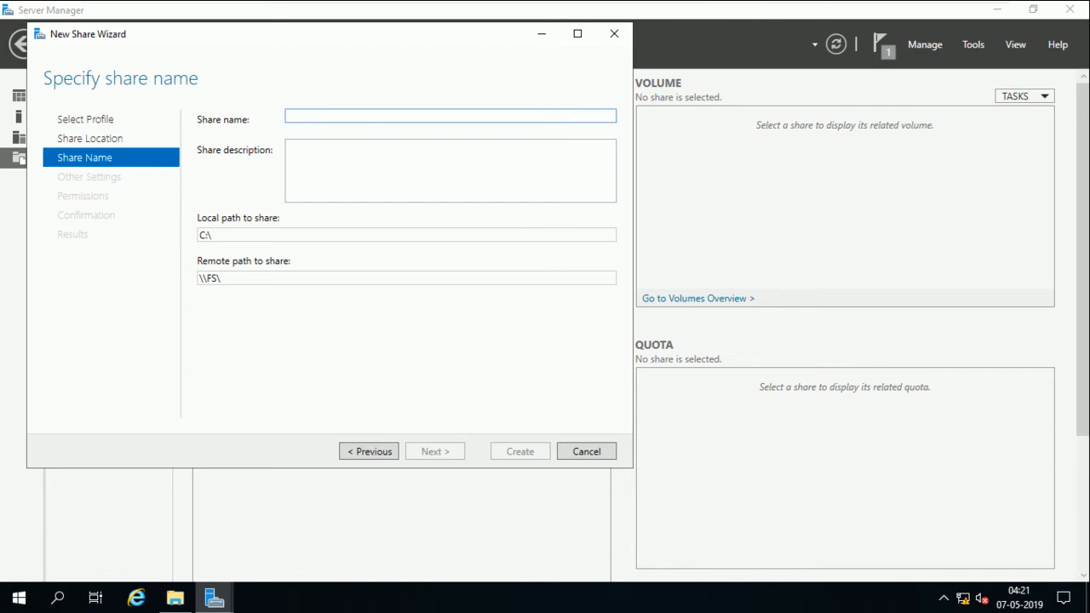
type("DATA")
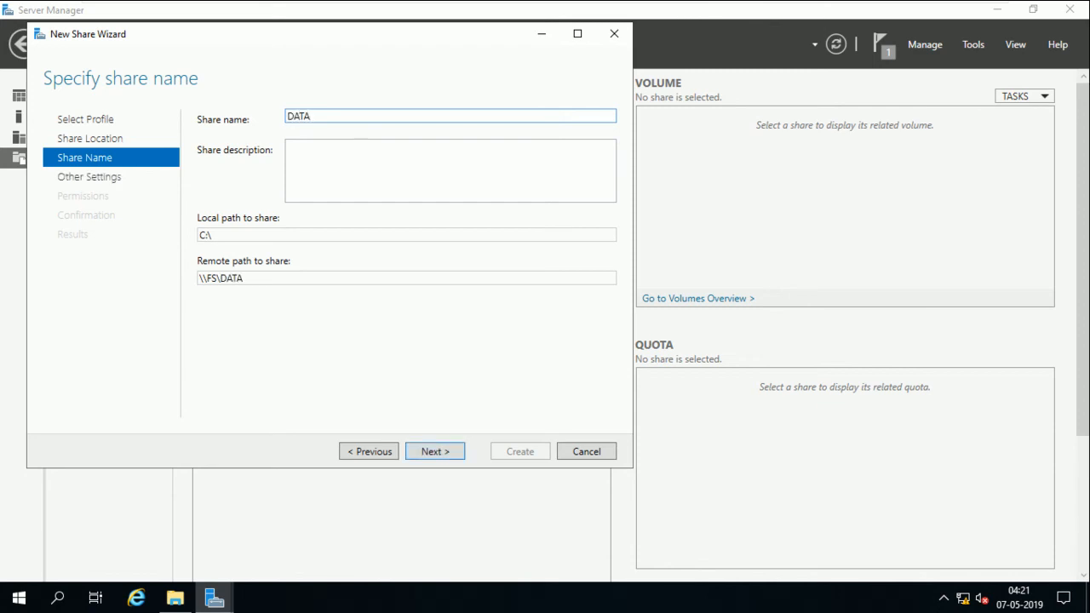
key("Return")
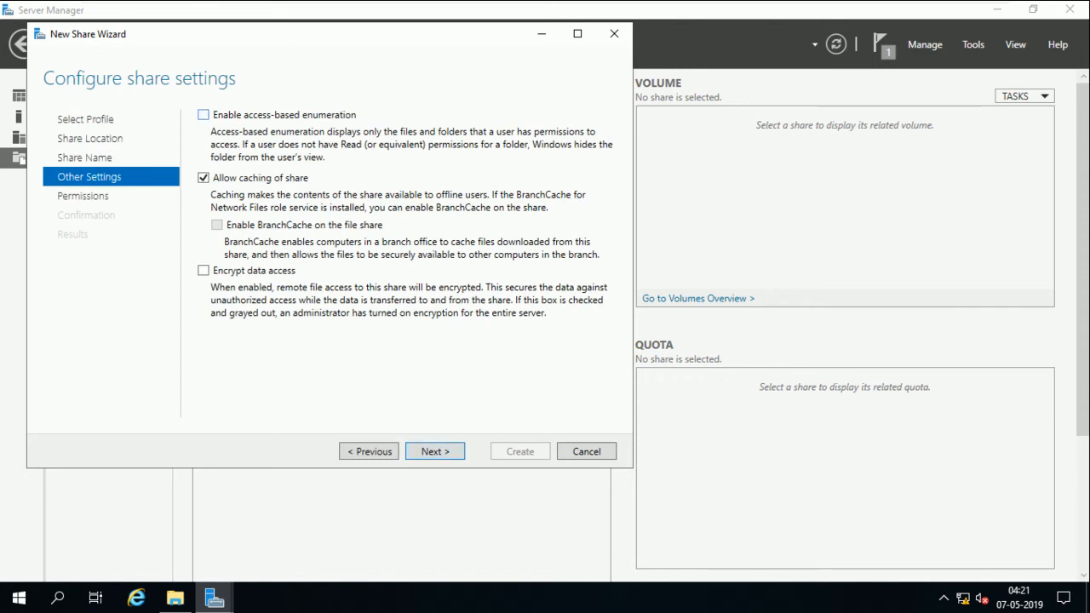
left_click(204, 115)
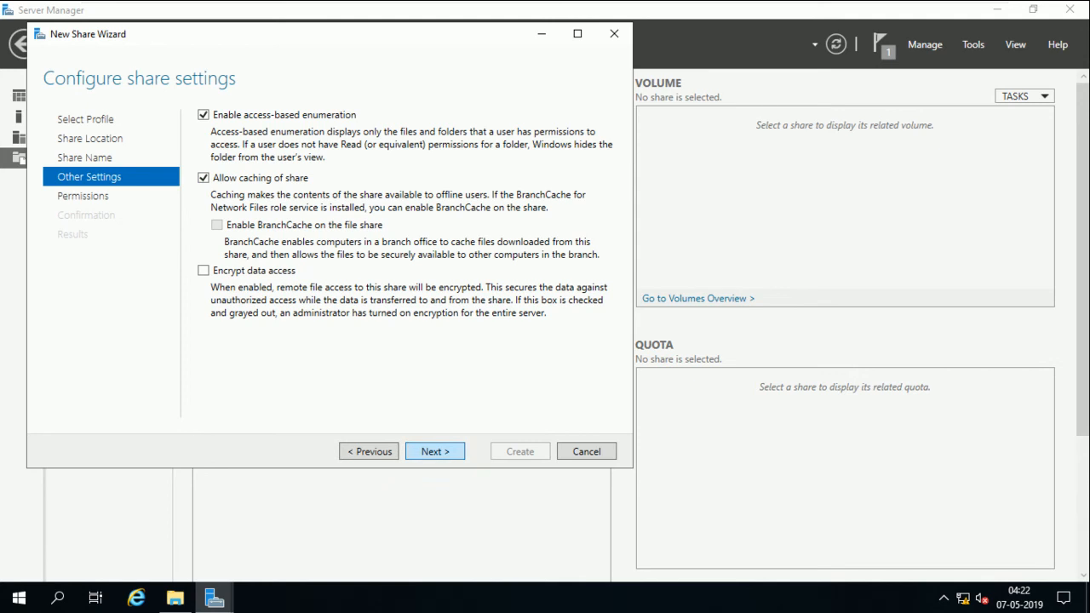
Accept the share settings and permissions, create the DATA share, and close the wizard
left_click(435, 452)
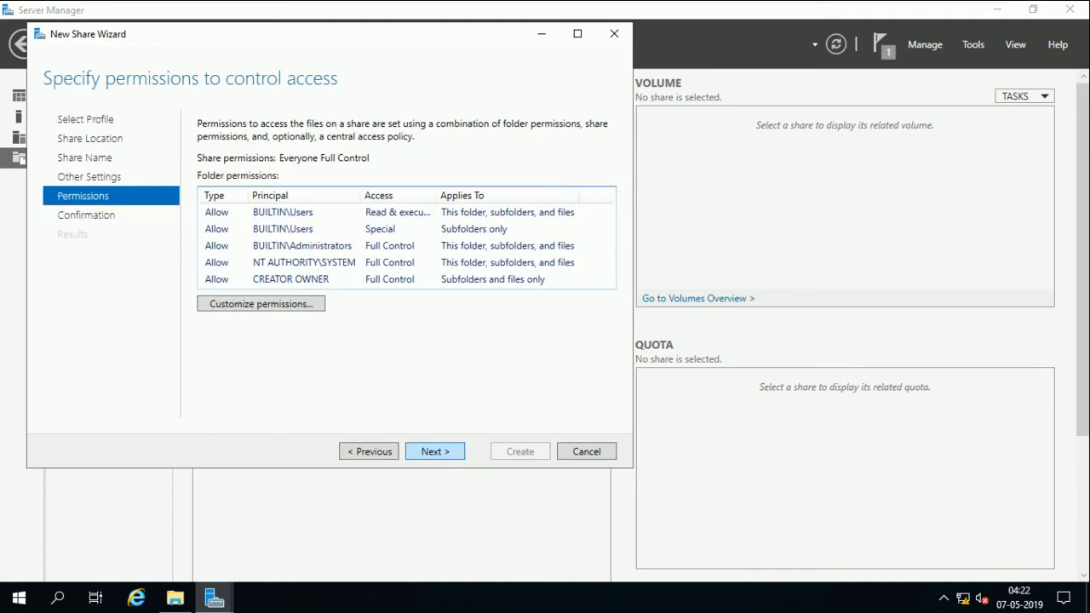
left_click(435, 452)
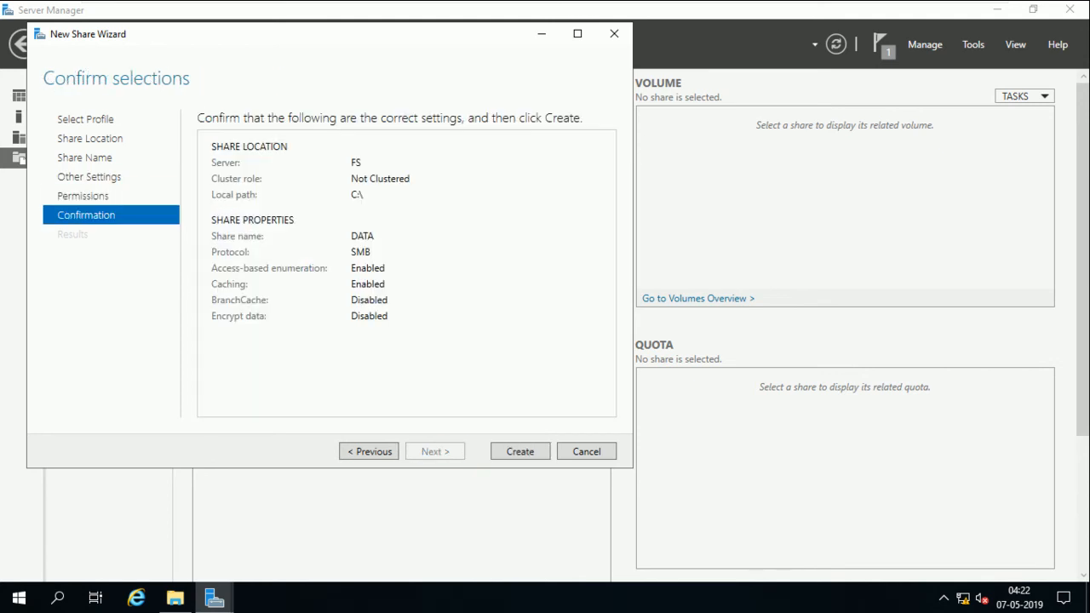
left_click(520, 451)
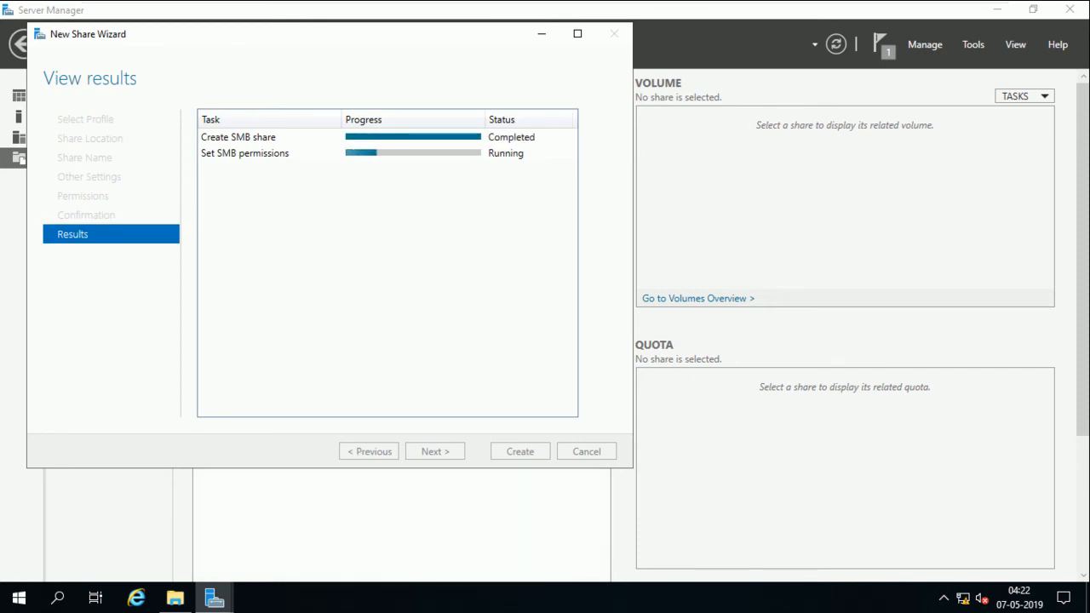
left_click(520, 451)
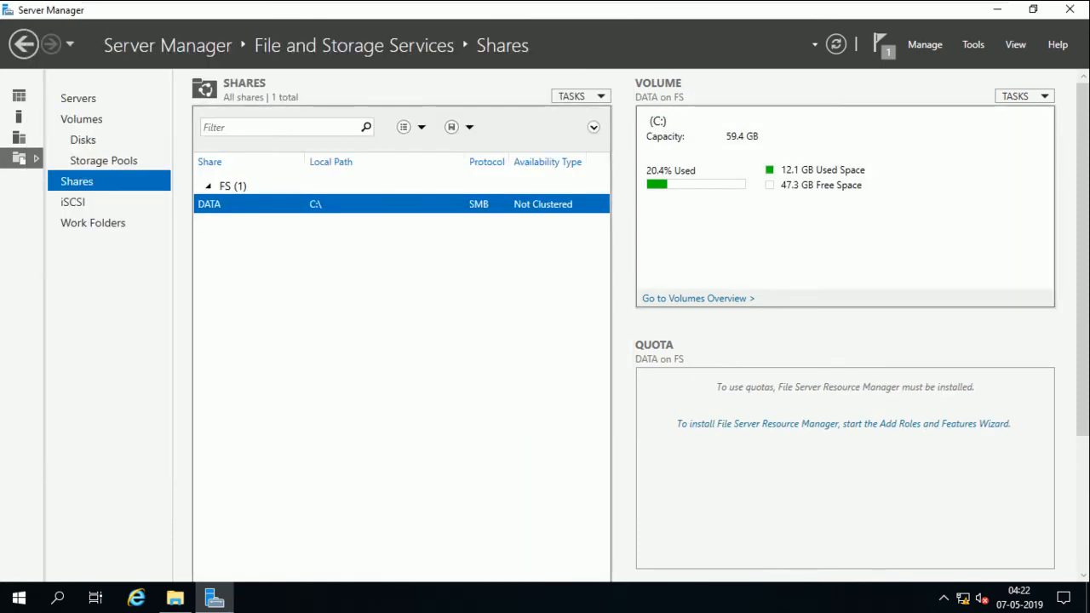
key("super+e")
left_click(176, 276)
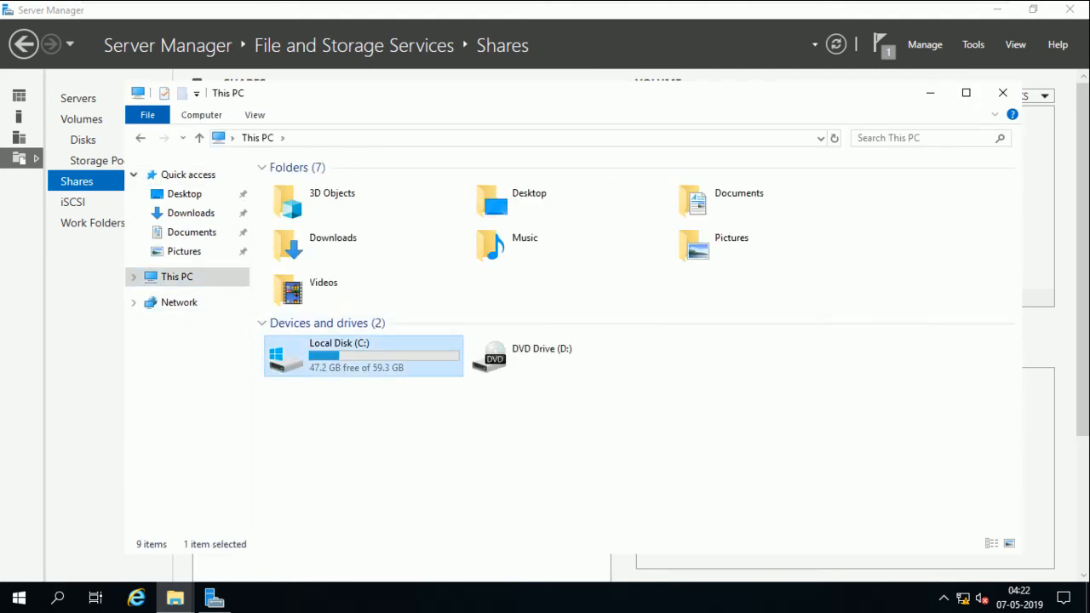
double_click(358, 354)
left_click(340, 236)
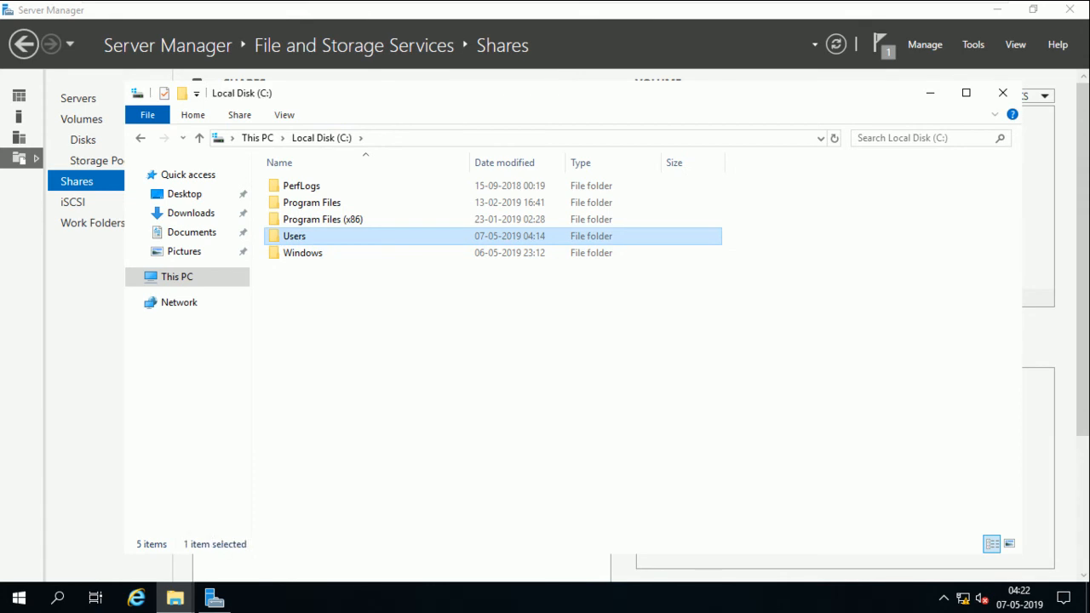
right_click(316, 318)
left_click(359, 383)
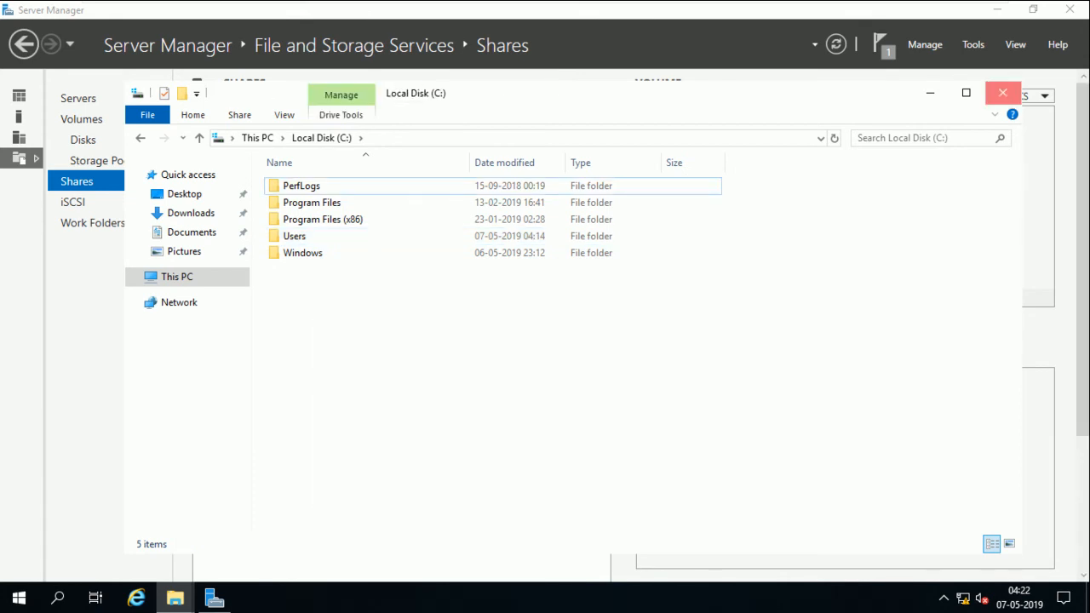
left_click(1003, 92)
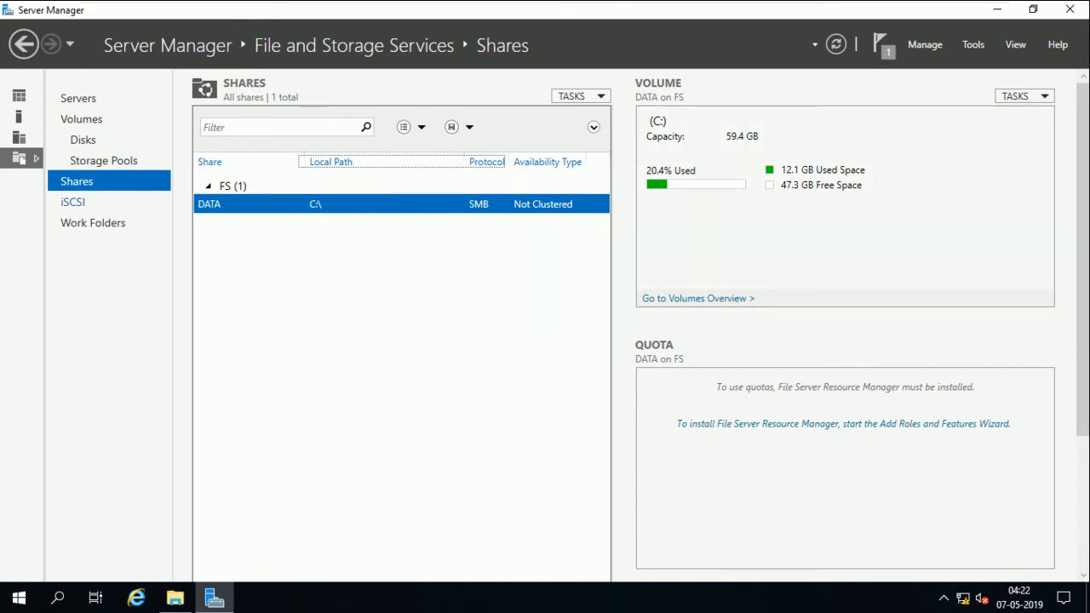
left_click(73, 203)
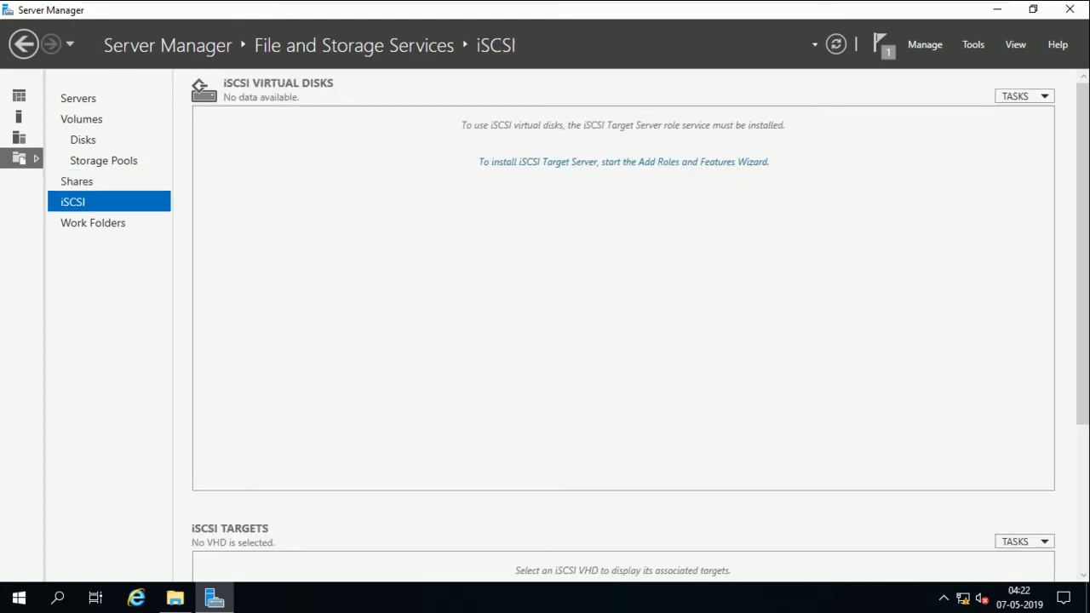
left_click(76, 182)
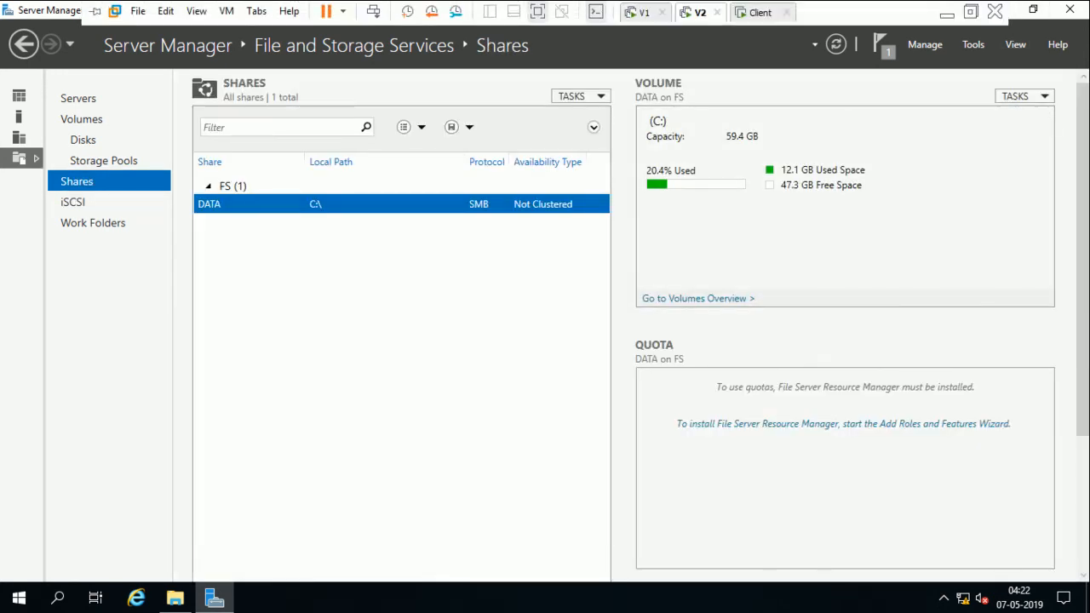
left_click(757, 12)
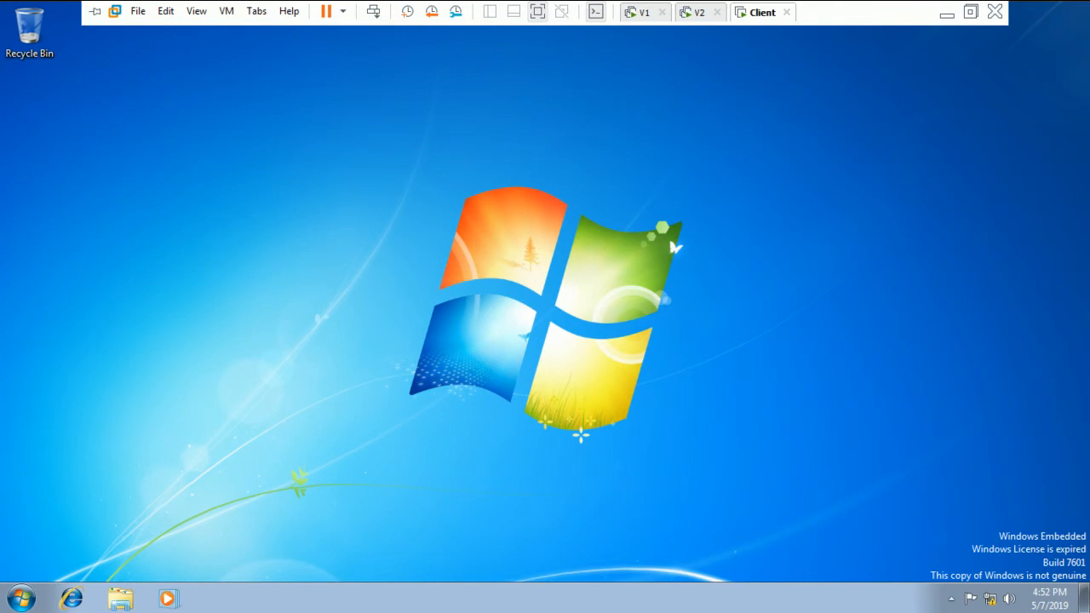
key("super+r")
type("\\\\")
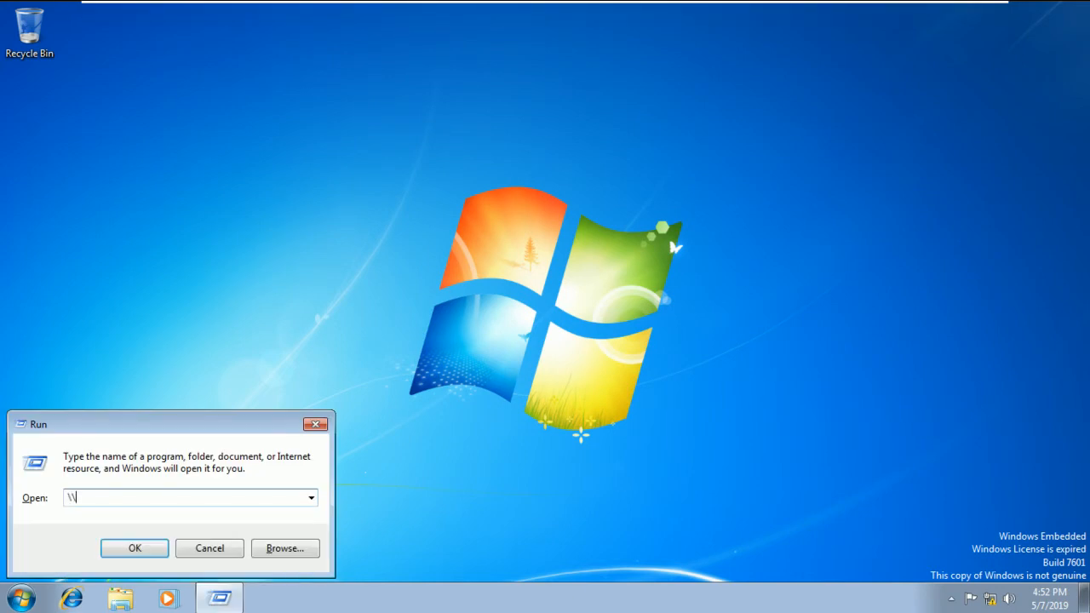
type("fs\\")
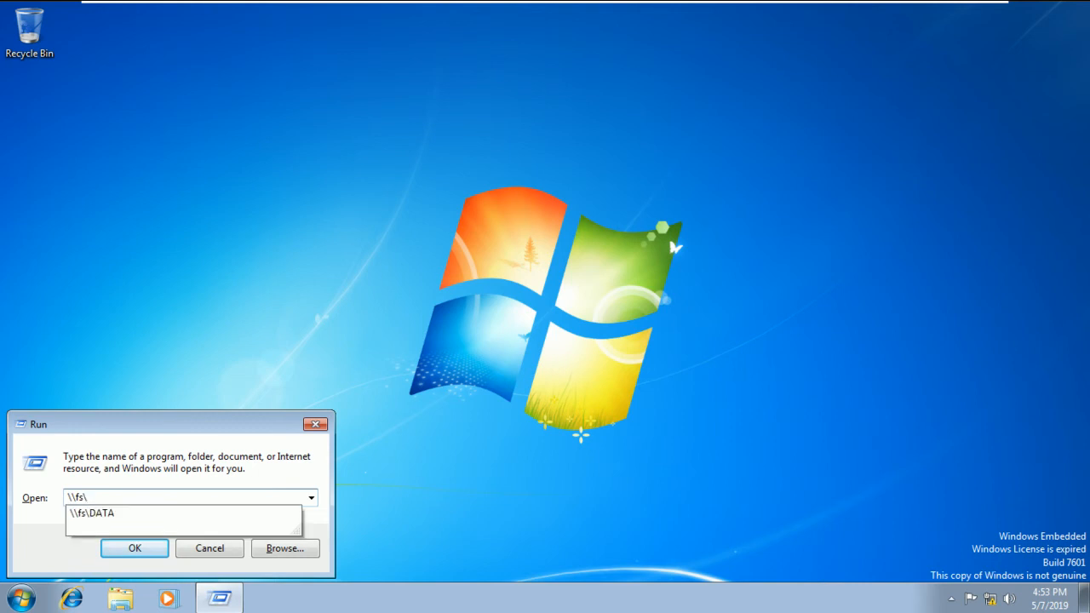
key("BackSpace")
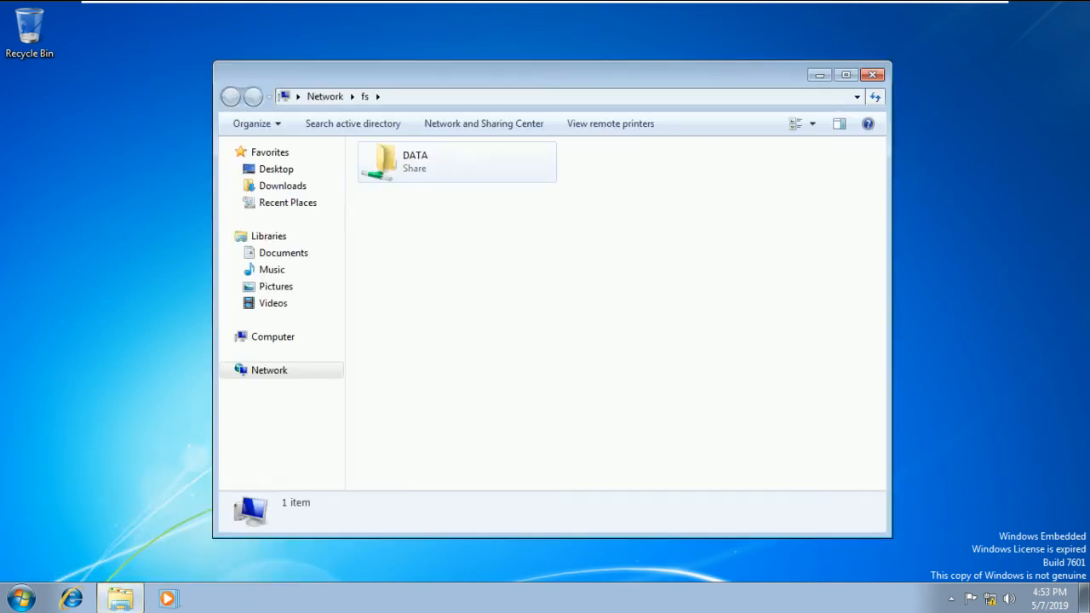
double_click(392, 161)
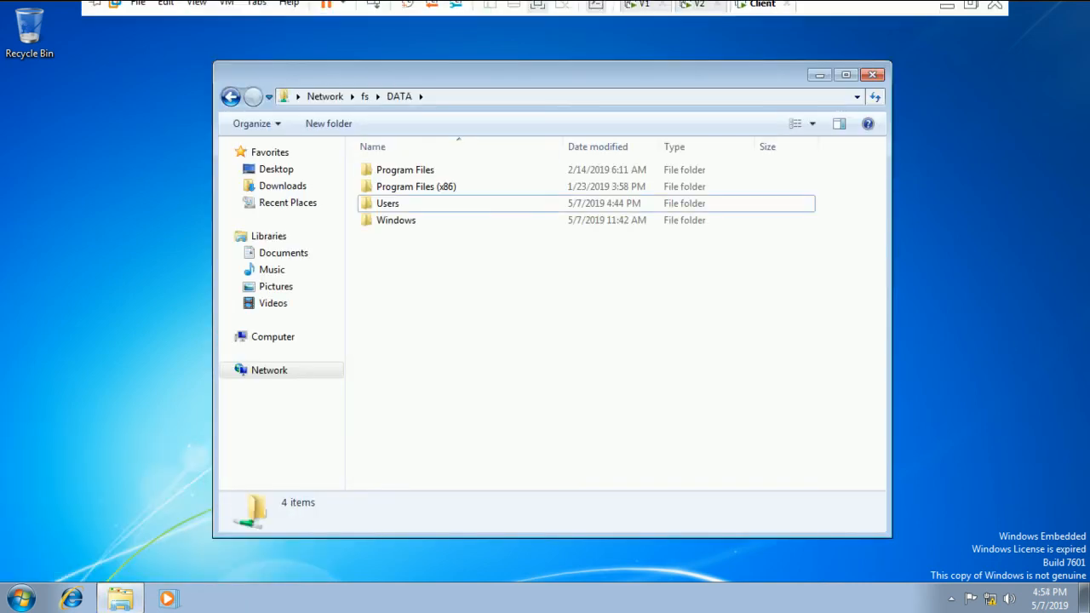
left_click(696, 12)
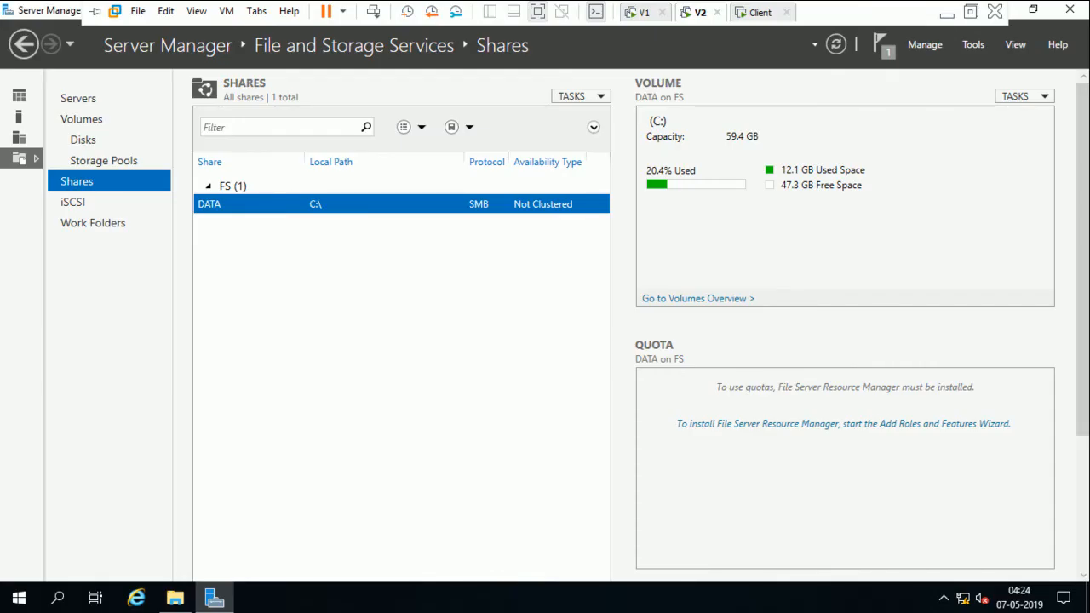
key("super+r")
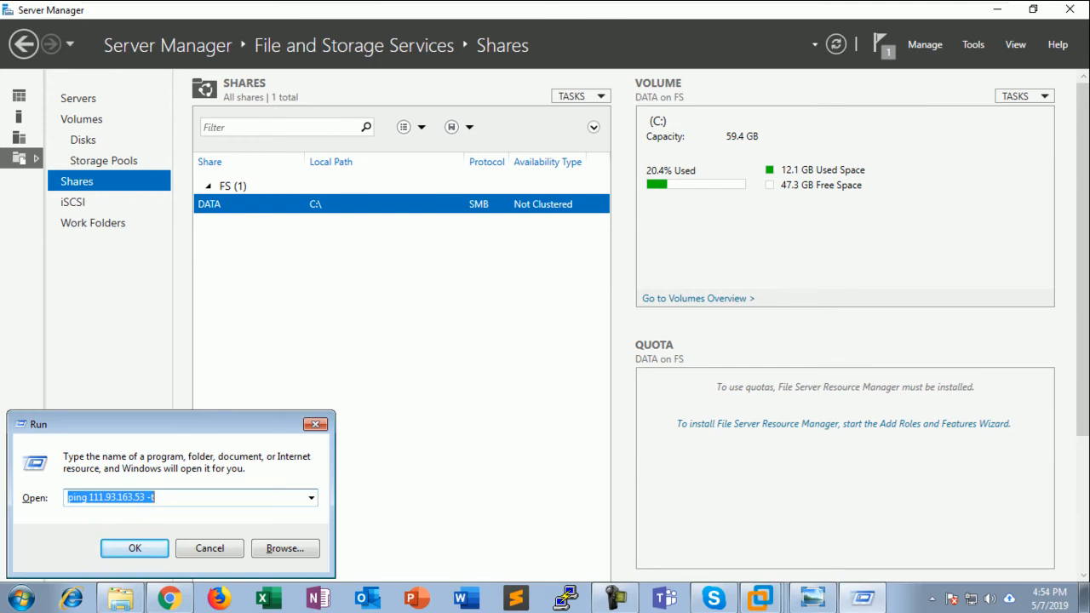
type("\\\\fs")
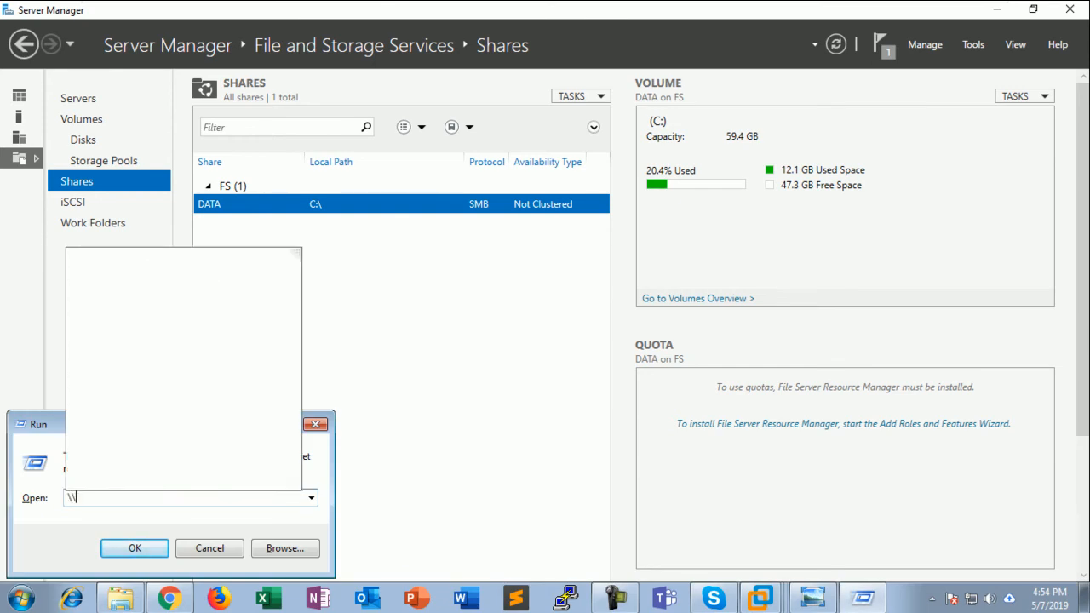
key("Return")
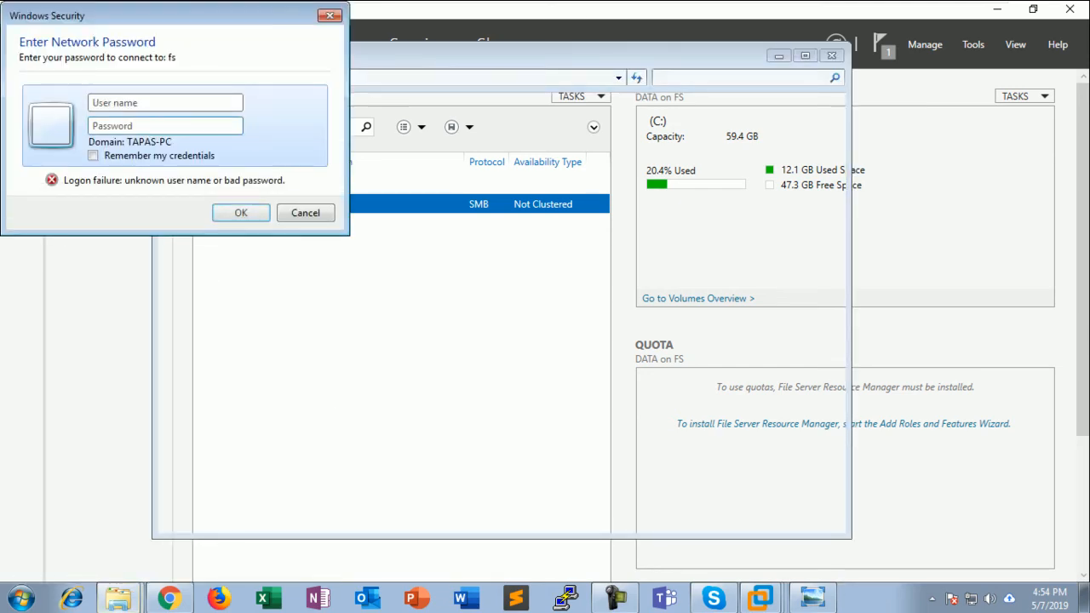
key("Escape")
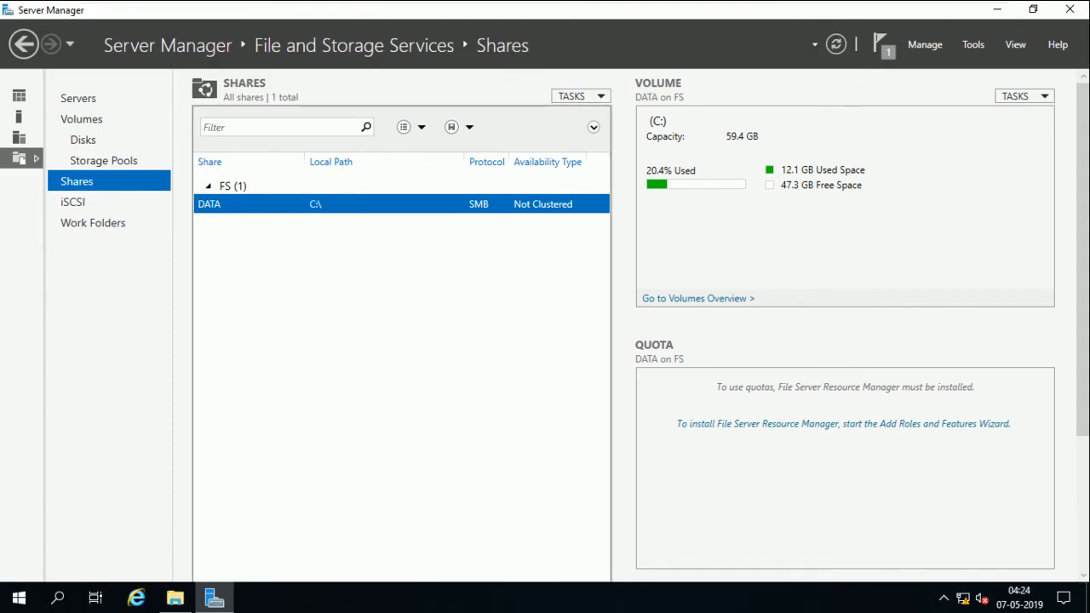
key("super+r")
Browse to the fs server and open the DATA share
type("f")
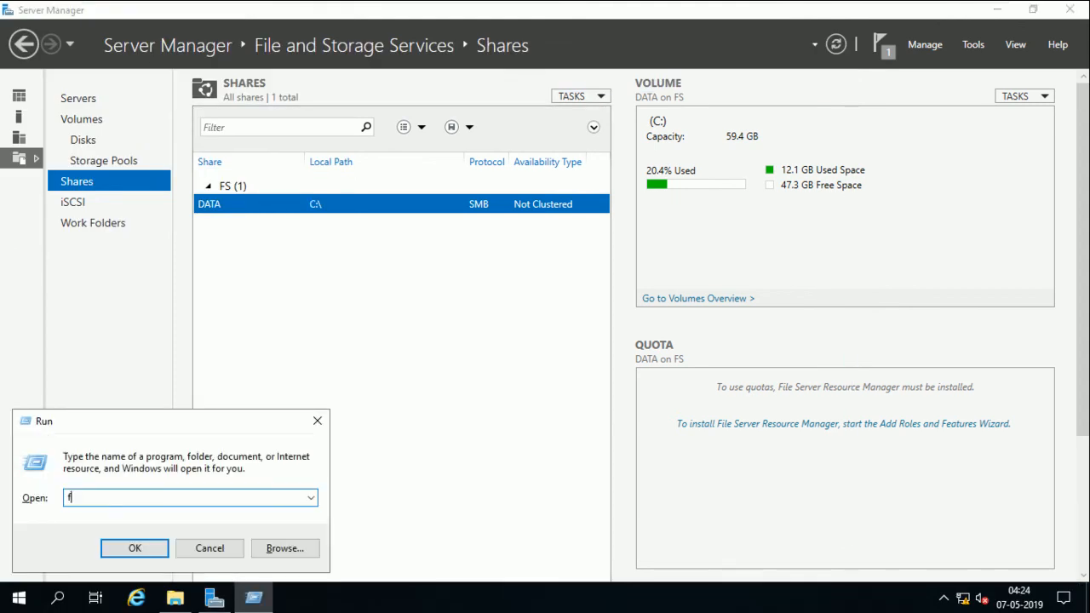
key("BackSpace")
type("\\fs")
key("Return")
double_click(304, 195)
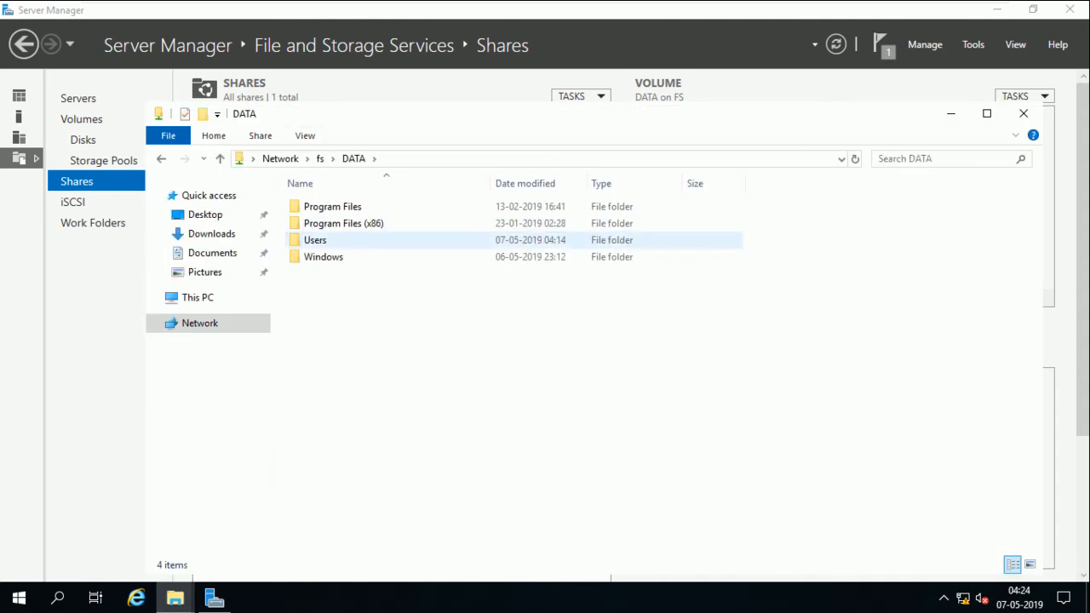
Create a folder named u1 inside DATA
right_click(355, 239)
right_click(340, 325)
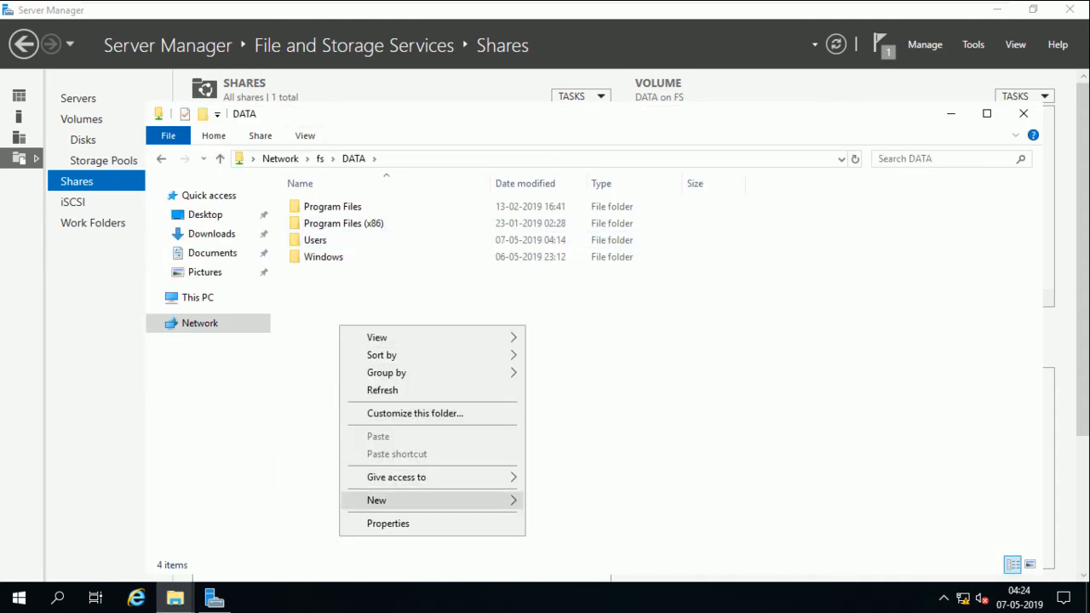
mouse_move(401, 500)
left_click(562, 387)
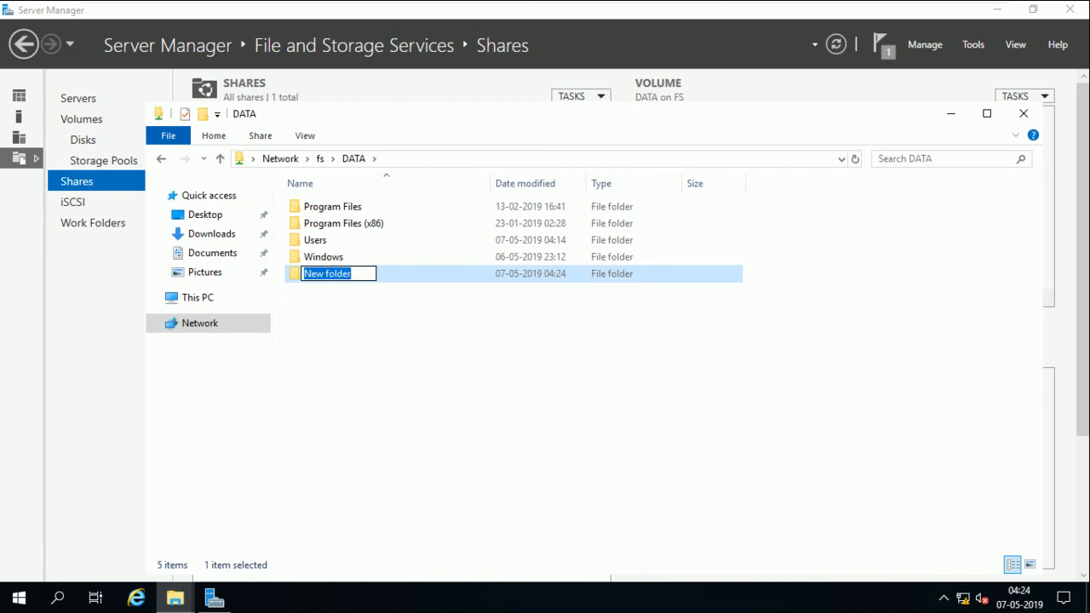
type("u1")
key("Return")
Inside u1, create an empty text document named u1
double_click(383, 274)
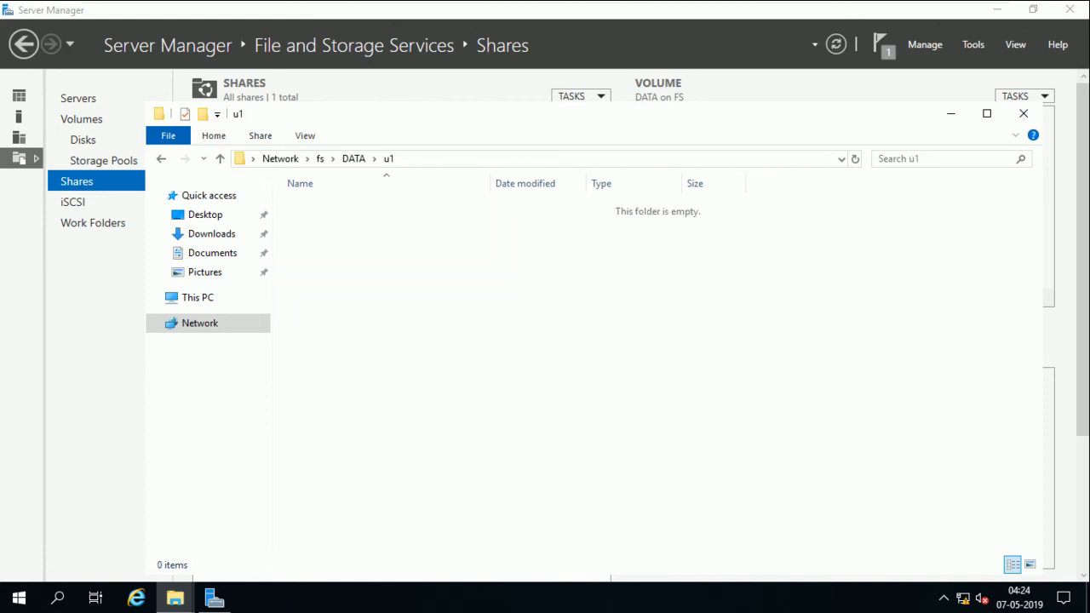
right_click(385, 285)
mouse_move(477, 477)
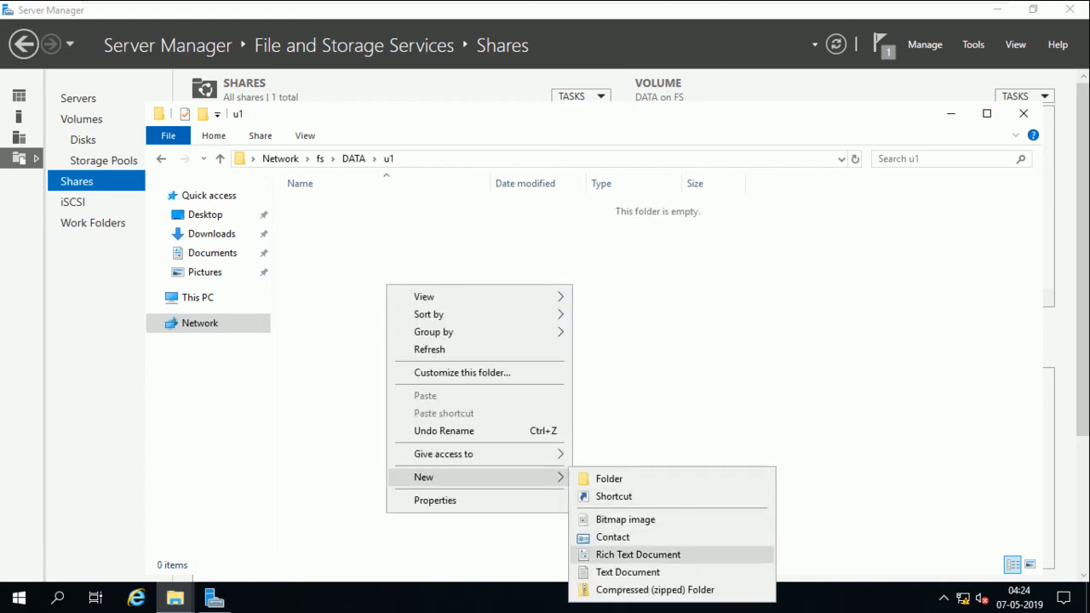
left_click(627, 572)
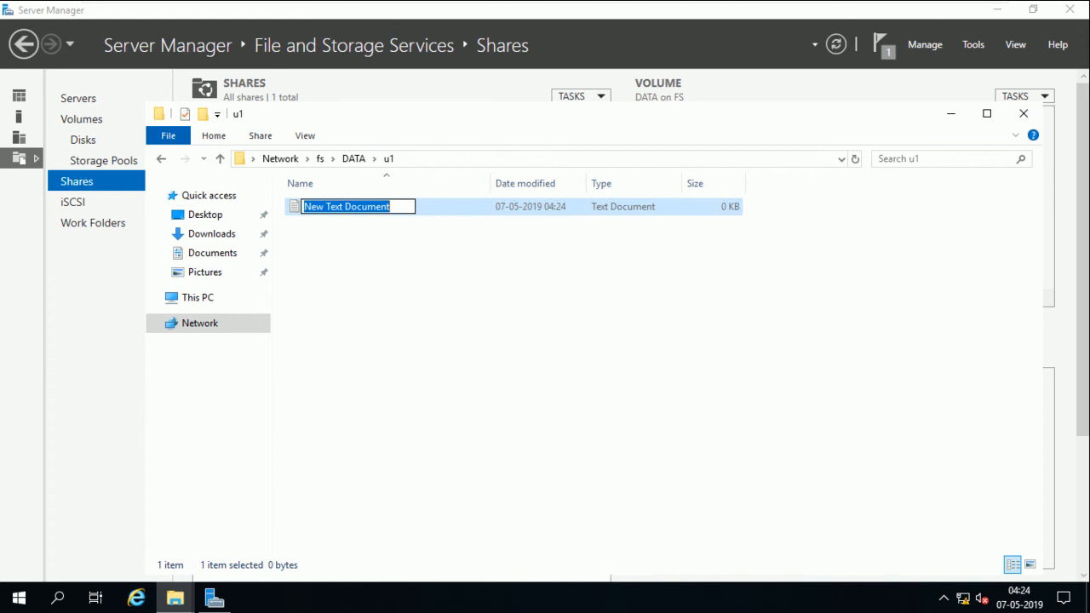
type("u1")
key("Return")
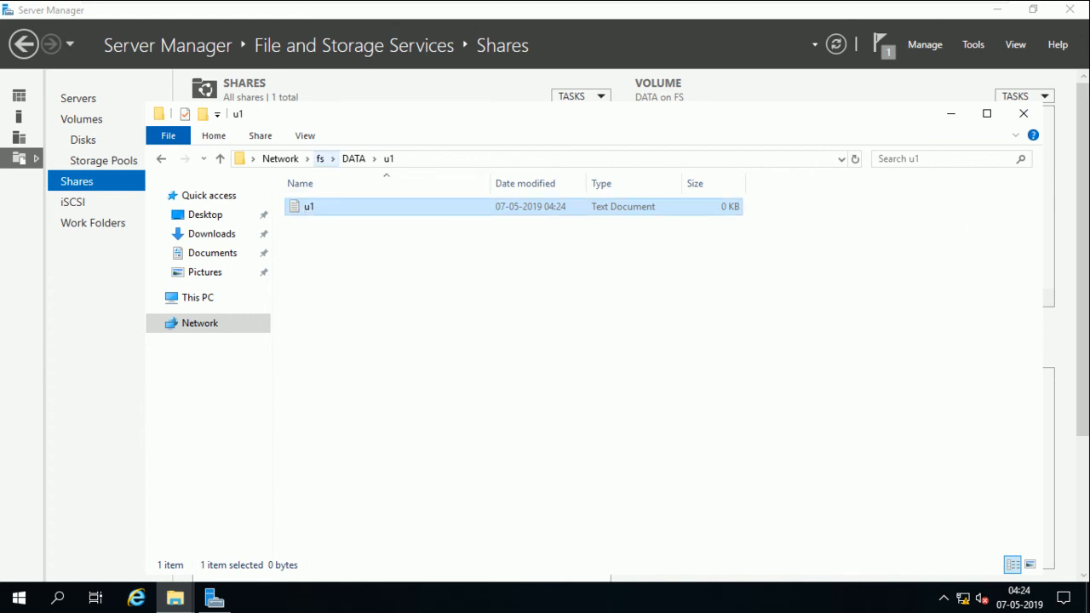
Return to DATA and create a second folder named u2
left_click(320, 159)
double_click(329, 199)
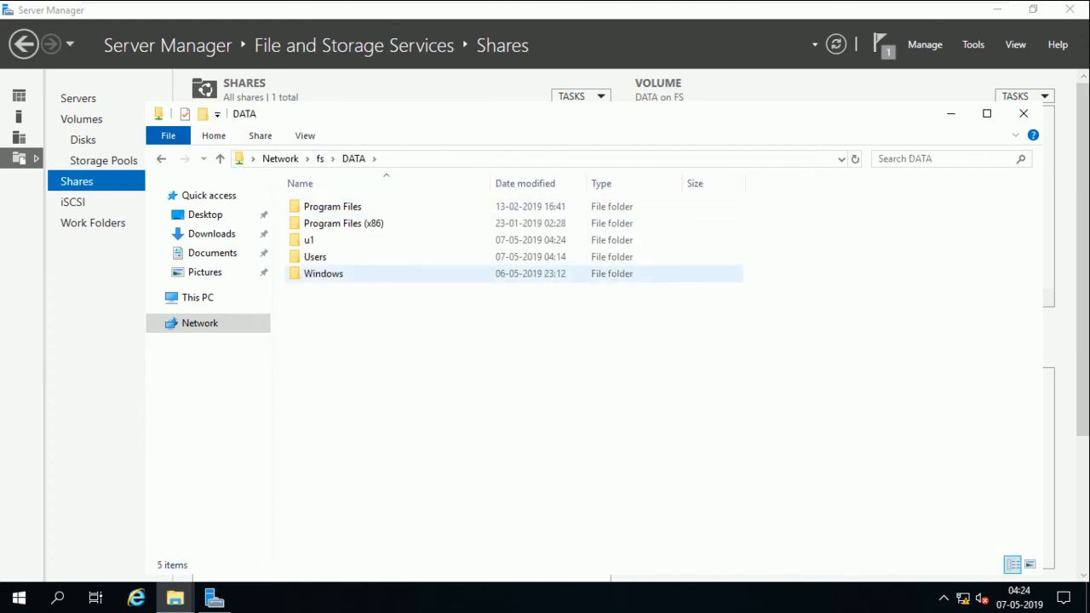
right_click(322, 322)
mouse_move(384, 513)
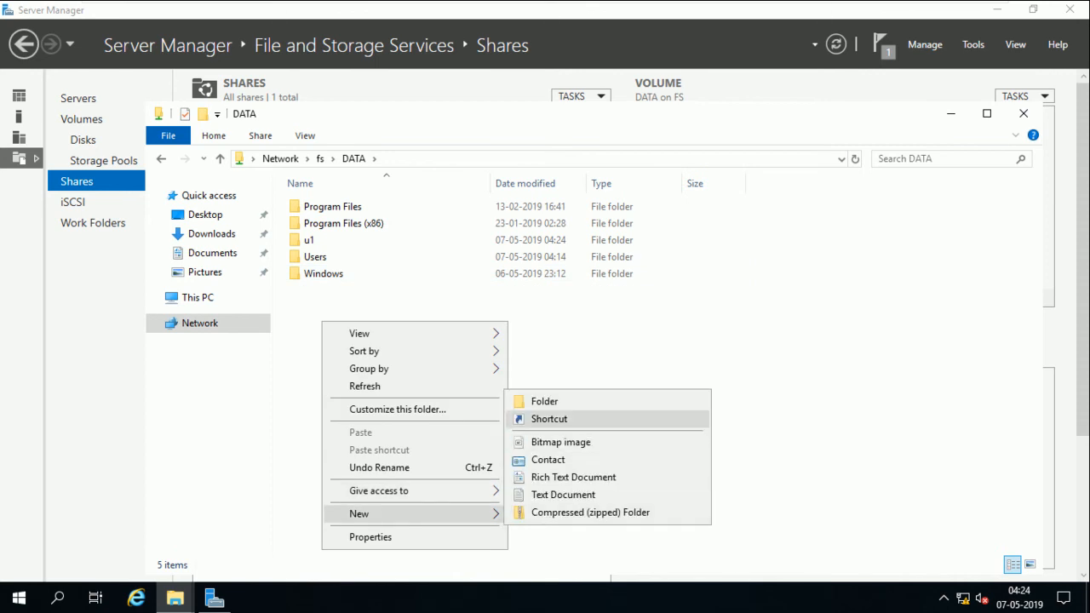
left_click(536, 400)
type("u2")
key("Return")
Inside u2, create a text document named u2 and go back to DATA
key("Return")
right_click(431, 296)
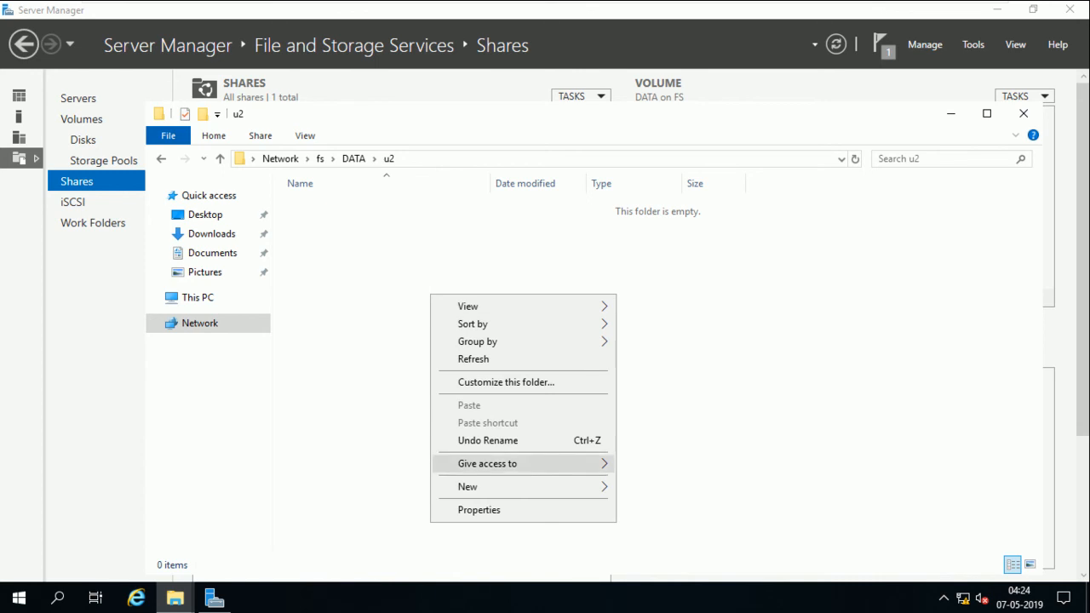
mouse_move(511, 486)
key("Return")
type("u2")
key("Return")
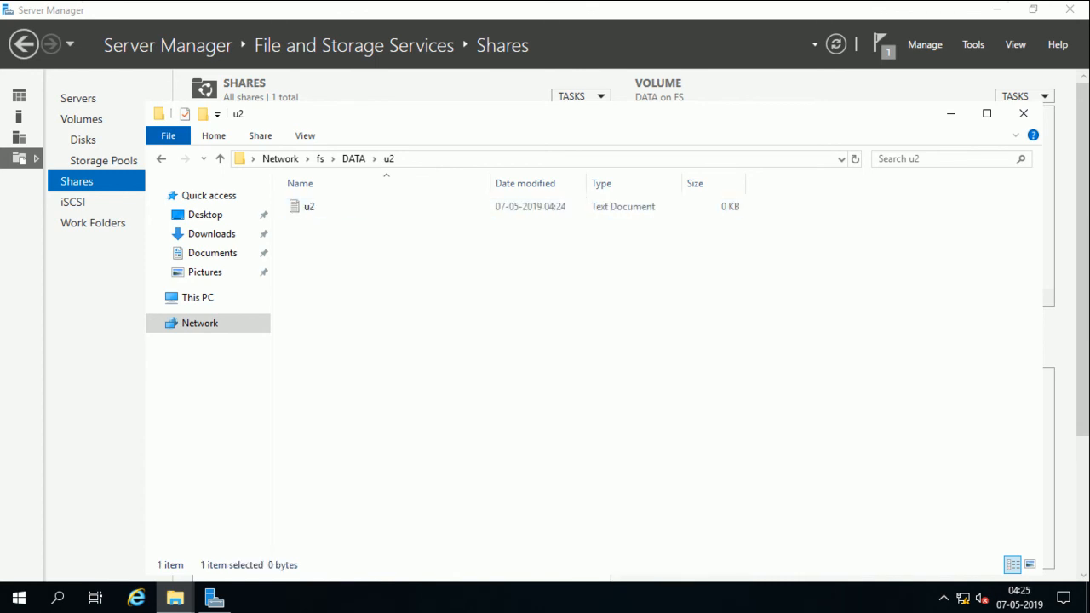
left_click(354, 159)
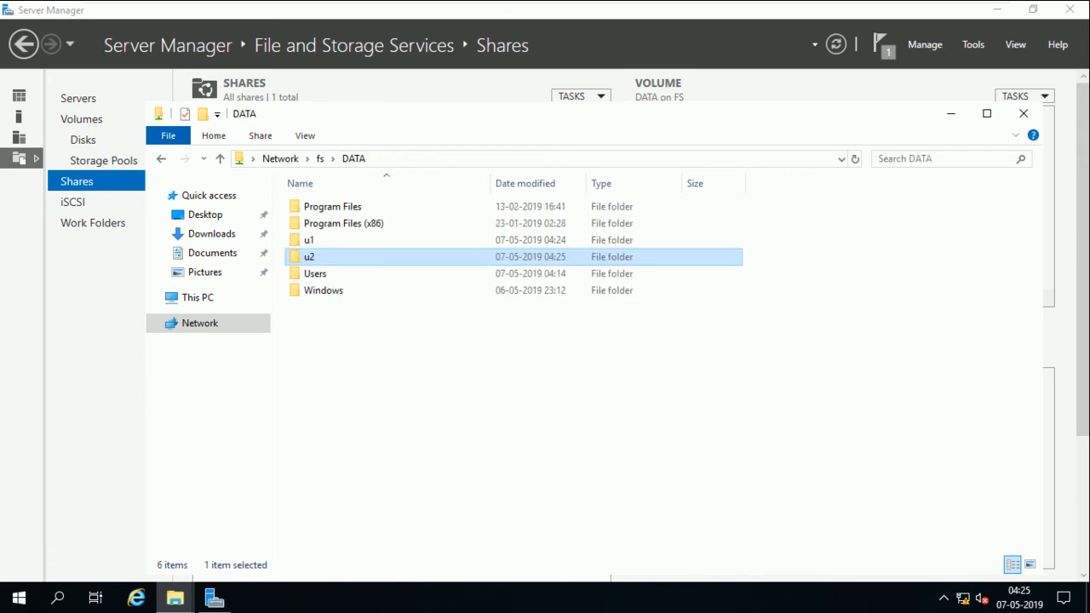
Add user u1 to the u1 folder's security permissions
right_click(328, 240)
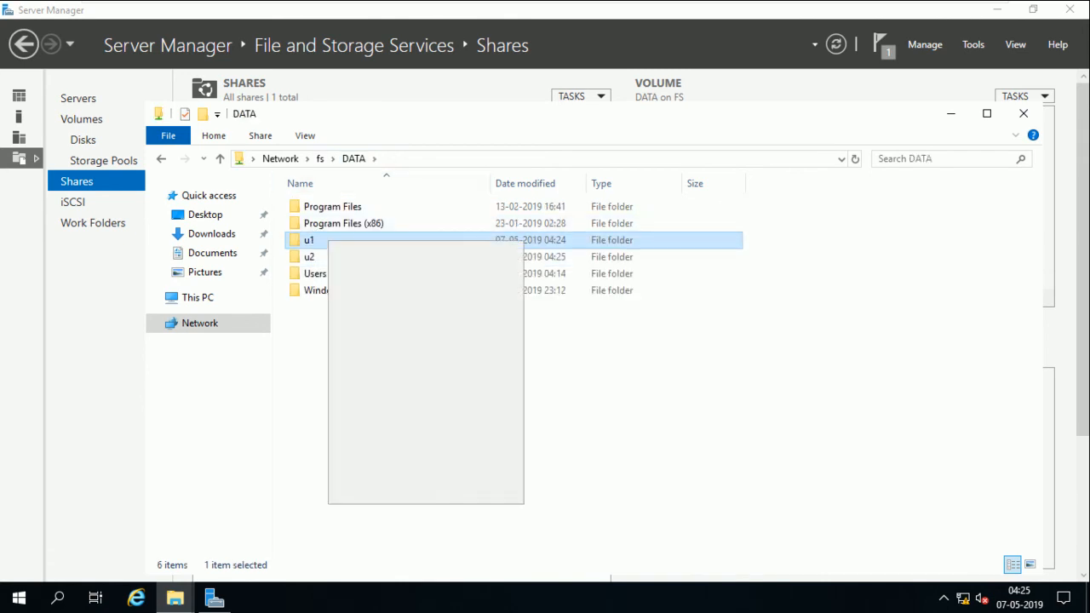
left_click(377, 492)
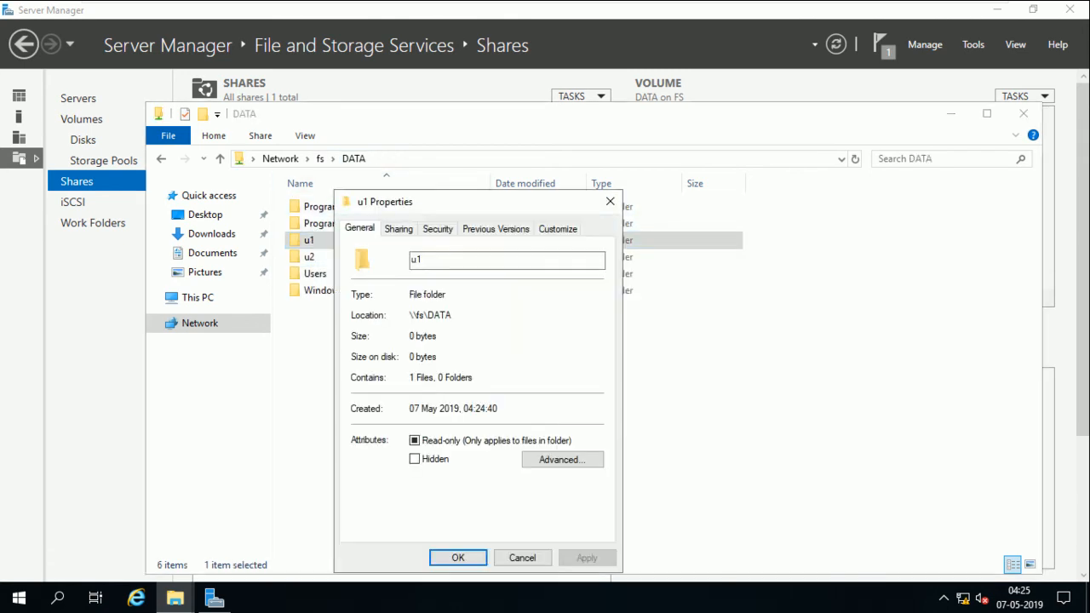
left_click(437, 228)
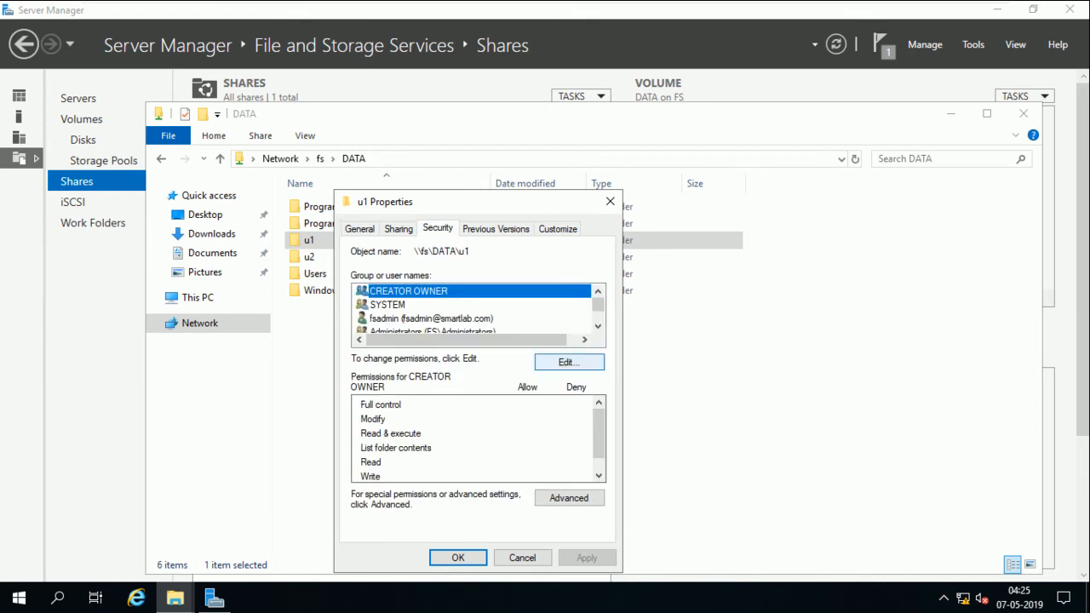
left_click(568, 362)
left_click(538, 408)
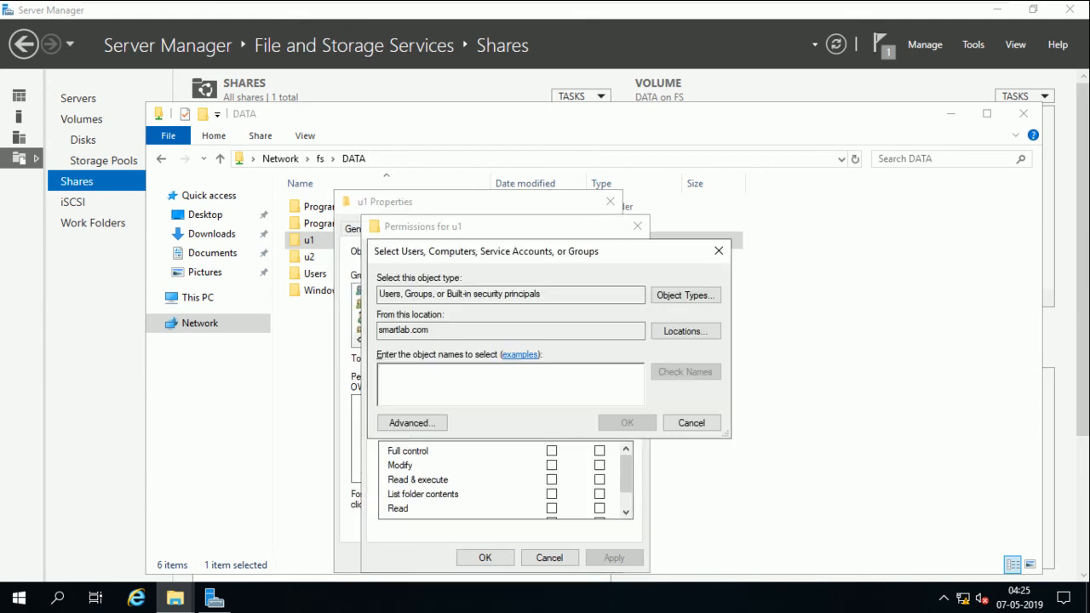
type("u1")
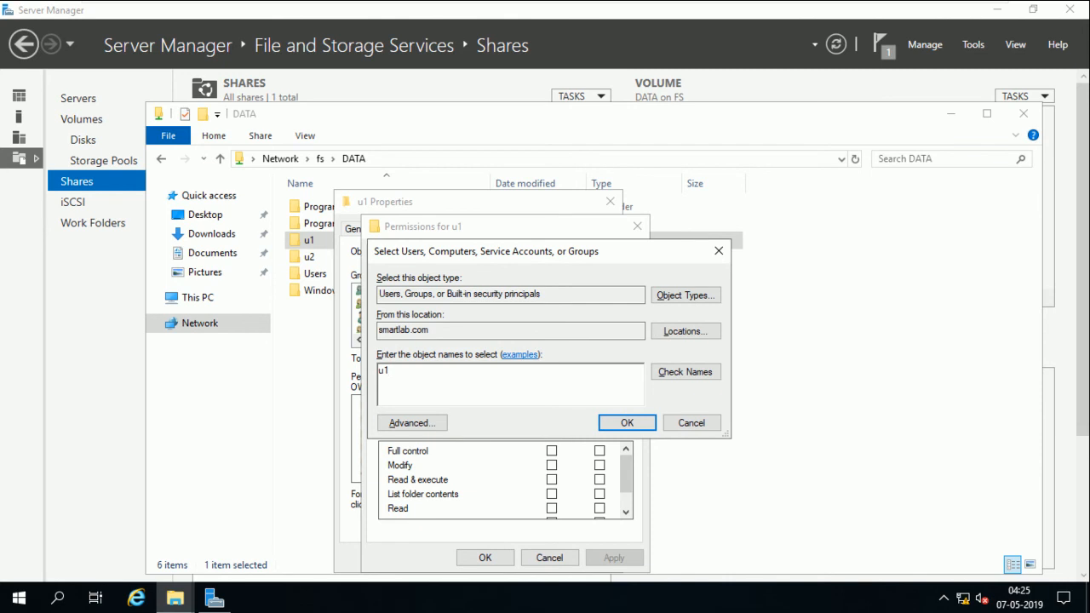
key("alt+c")
key("Return")
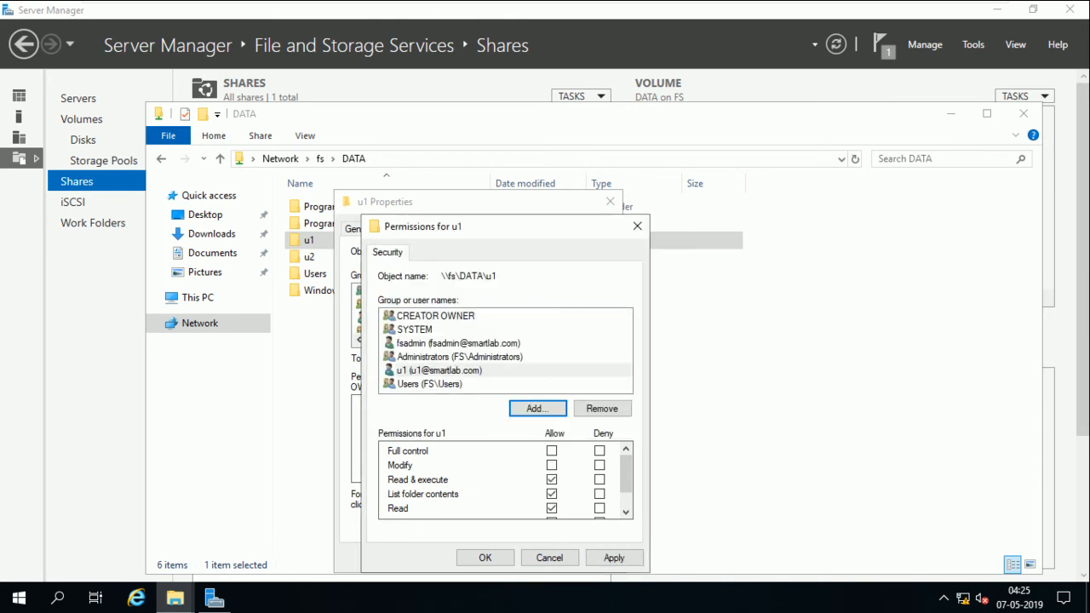
Allow u1 Write permission on the u1 folder and apply it
scroll(551, 494, "down", 1)
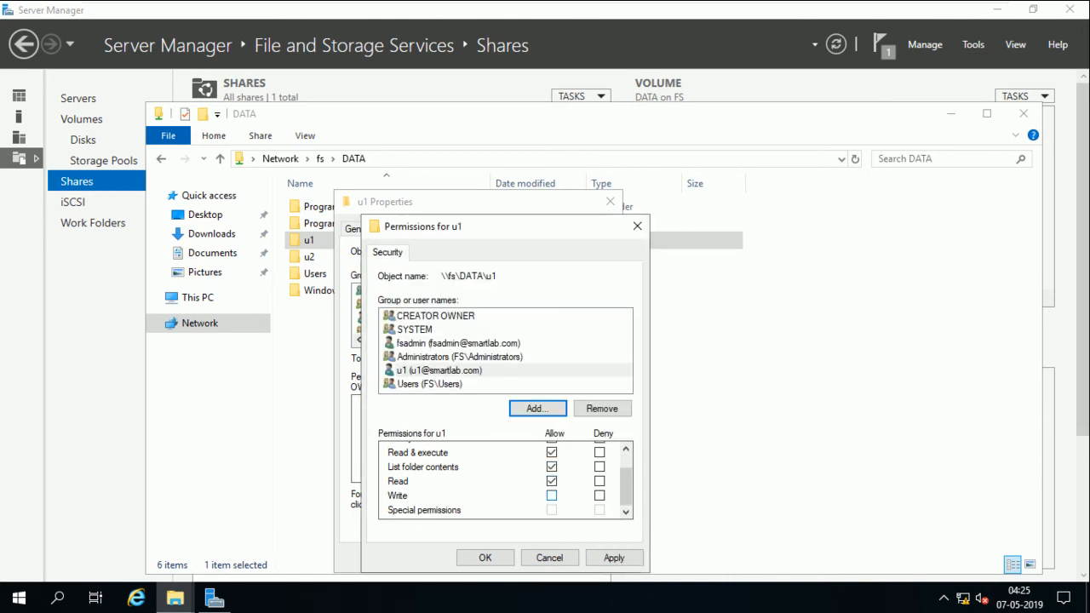
mouse_move(700, 2)
left_click(552, 495)
left_click(614, 558)
left_click(486, 558)
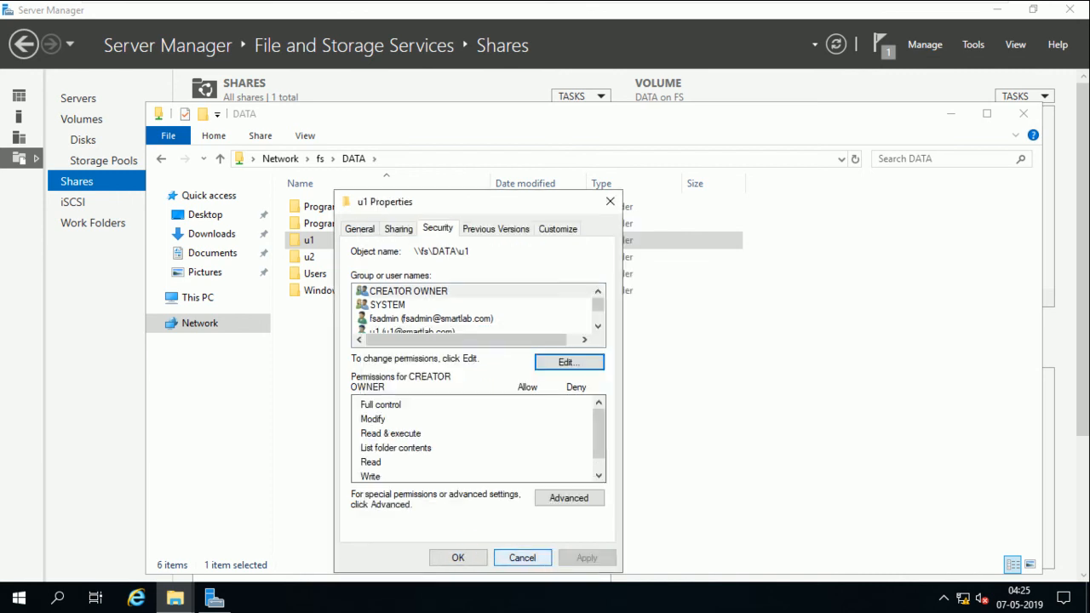
left_click(459, 558)
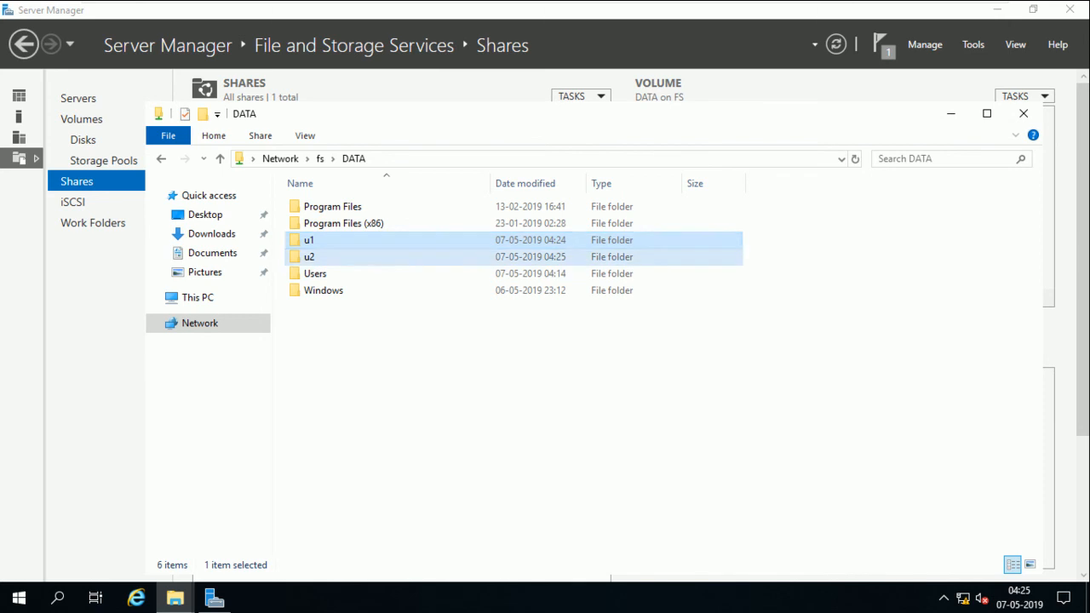
Add user u2 to the u2 folder's security permissions
left_click(301, 256)
right_click(301, 255)
left_click(349, 505)
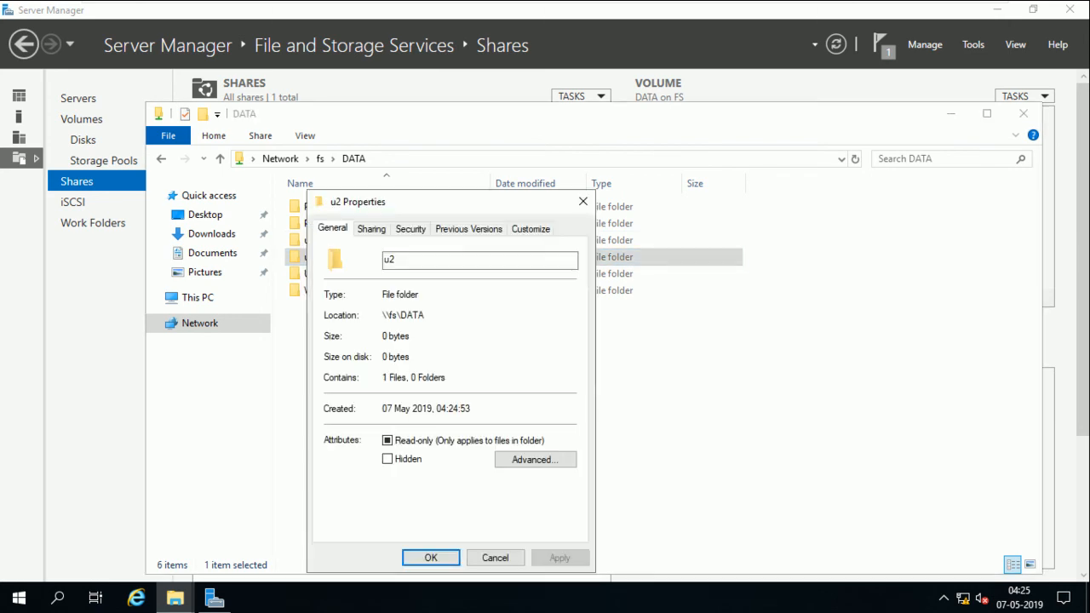
left_click(410, 228)
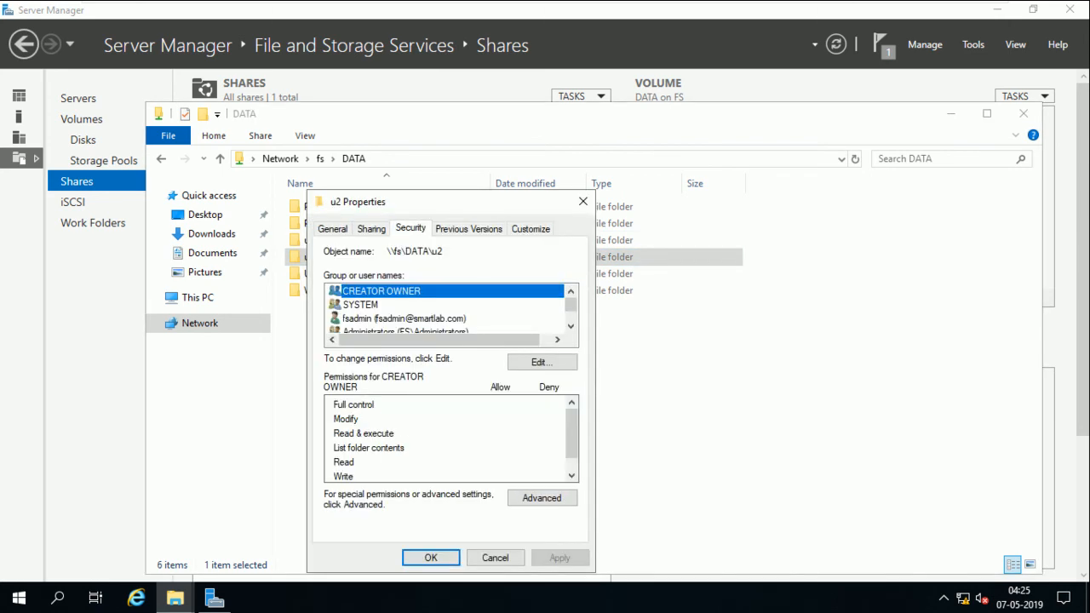
left_click(542, 363)
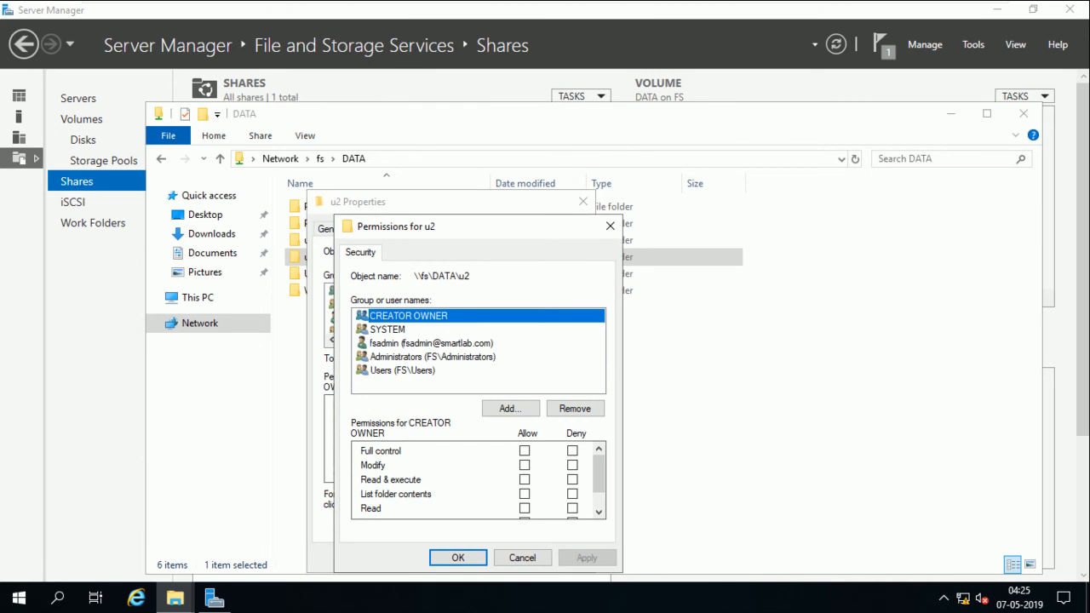
left_click(403, 371)
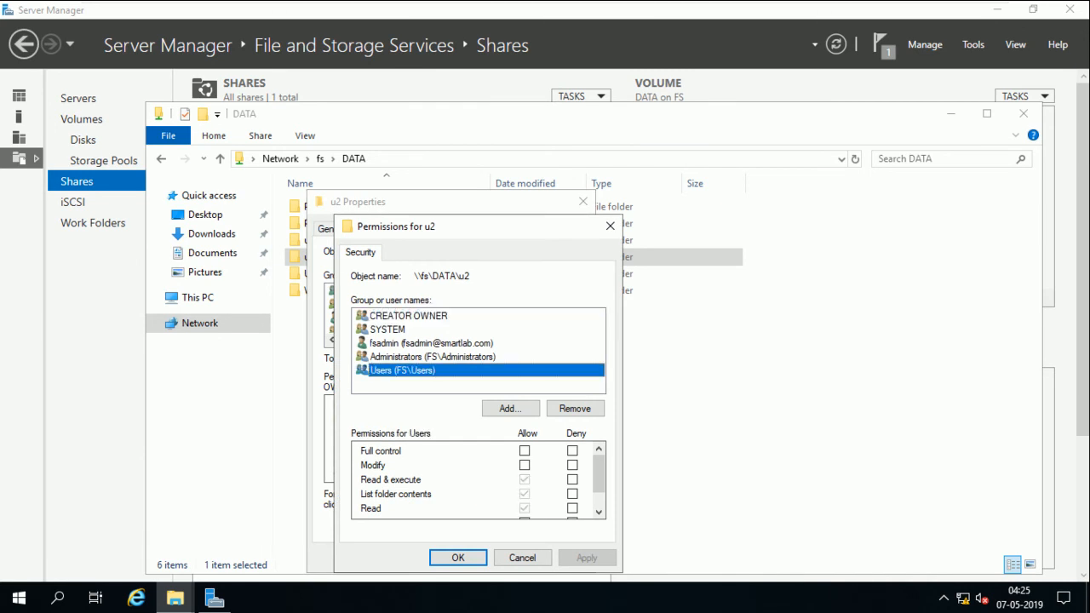
left_click(510, 408)
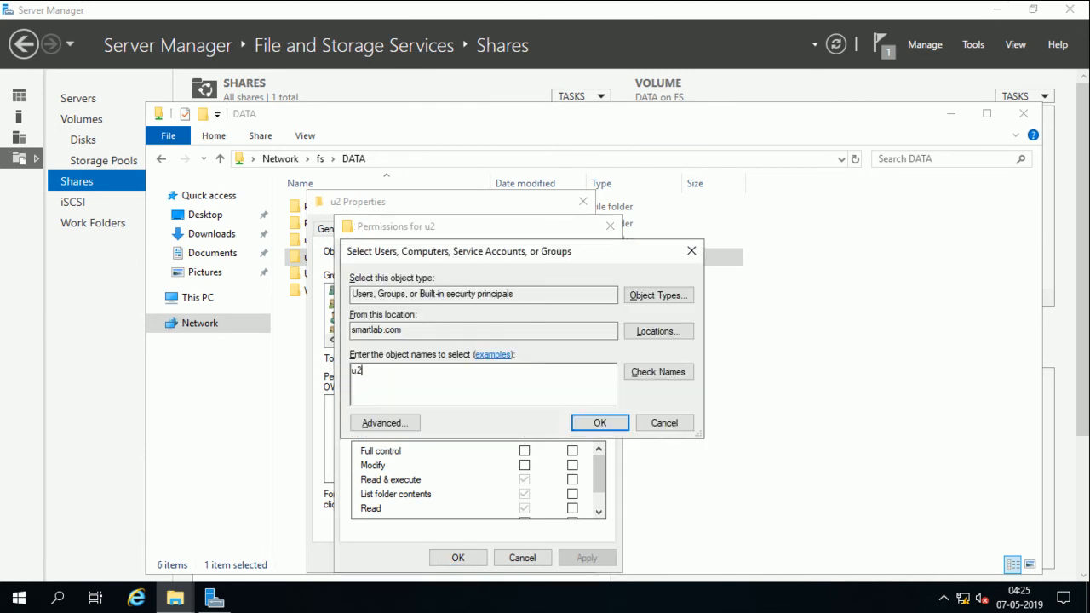
key("alt+c")
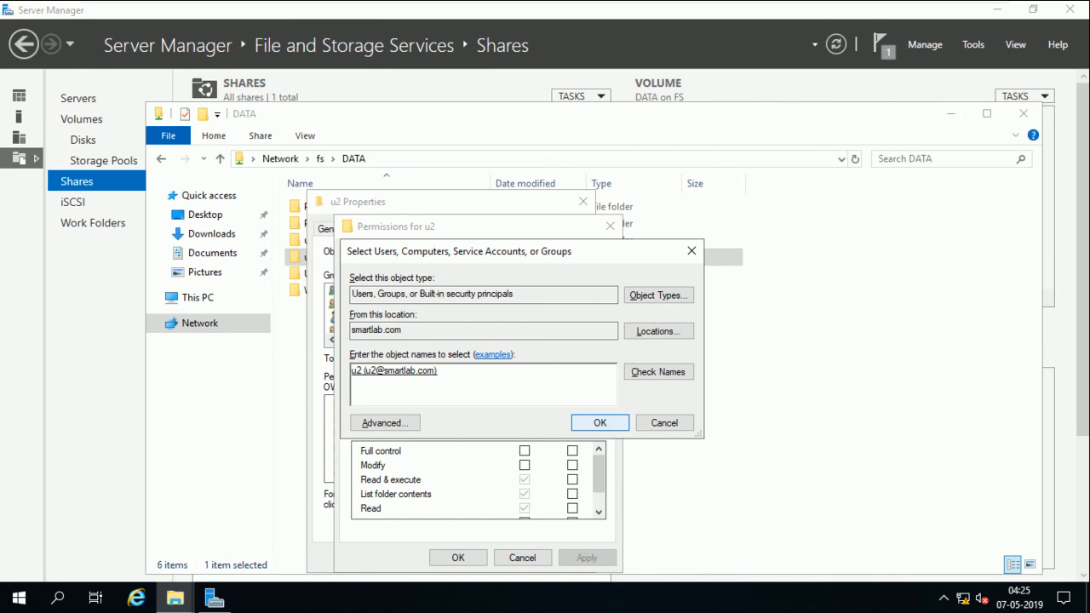
key("Return")
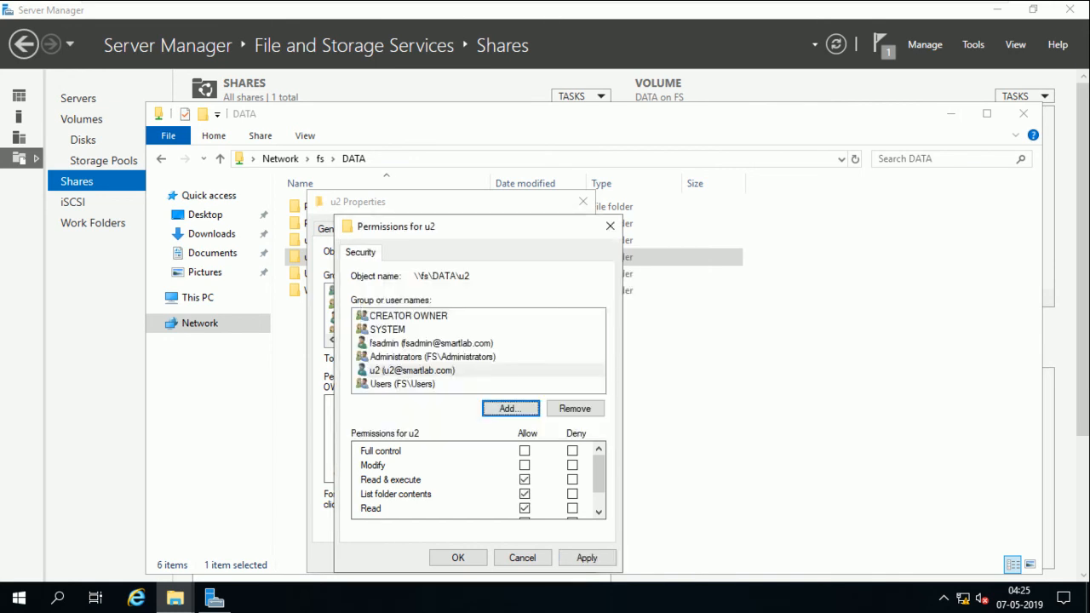
Allow u2 Modify permission on the u2 folder and apply it
left_click(525, 465)
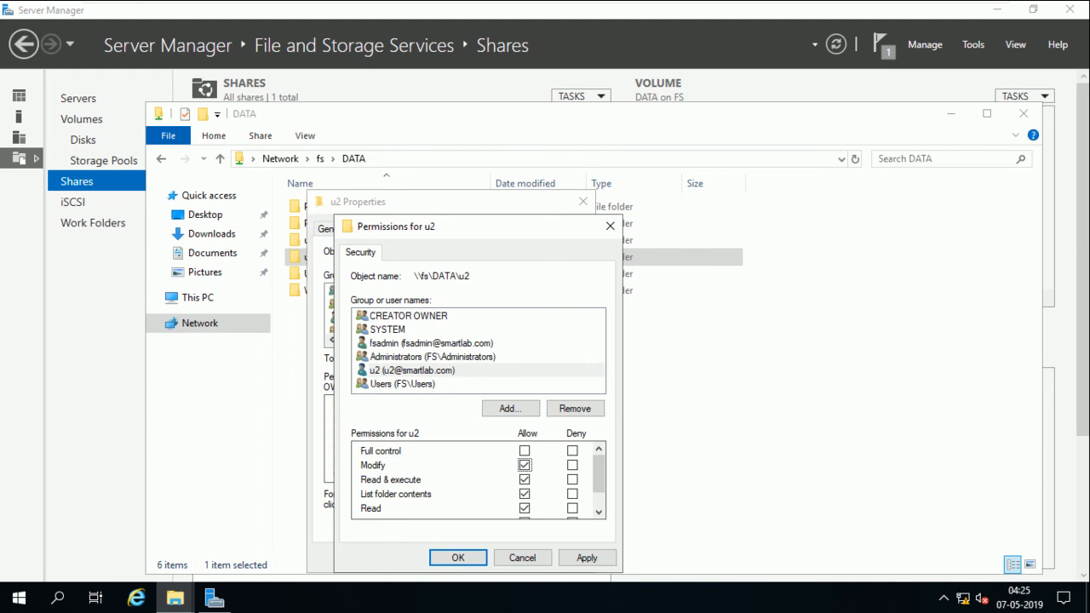
left_click_drag(599, 473, 599, 487)
left_click(587, 557)
left_click(458, 558)
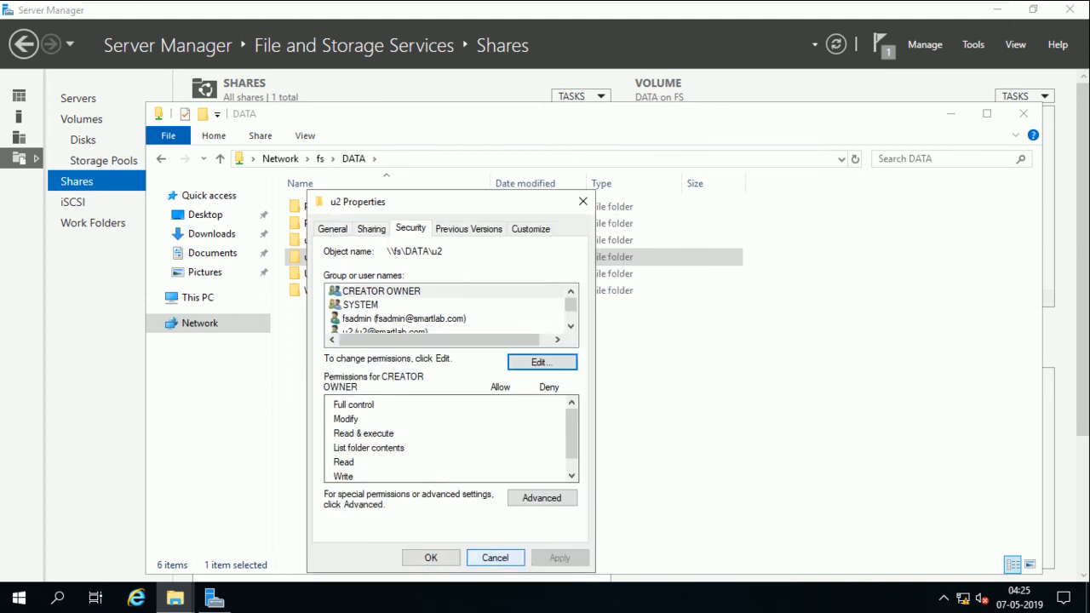
left_click(432, 558)
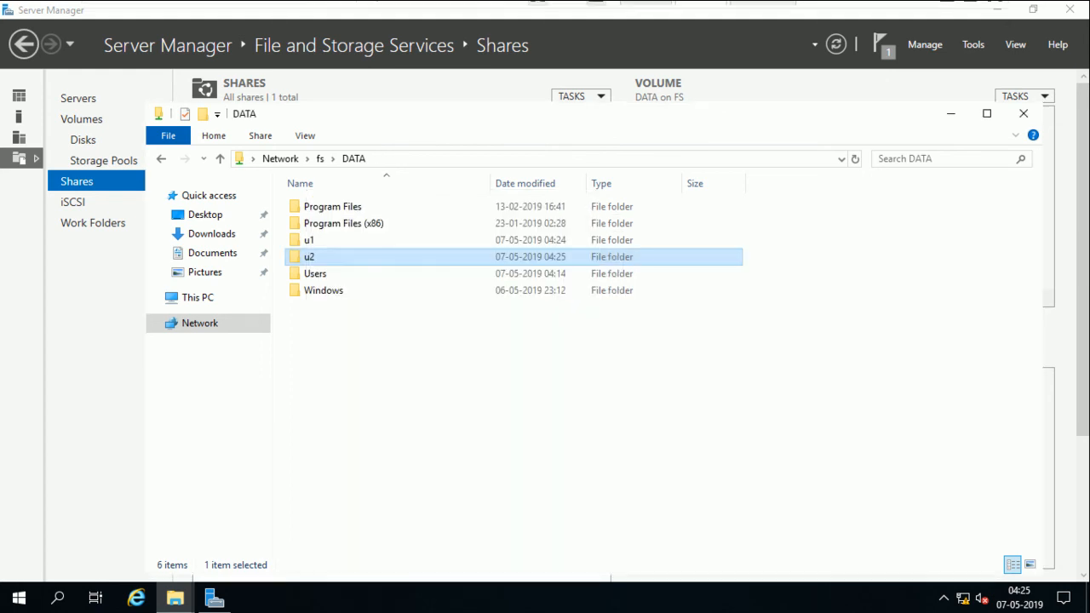
left_click(763, 12)
On the client, close the open dialog, the DATA window and the Run prompt
left_click(413, 502)
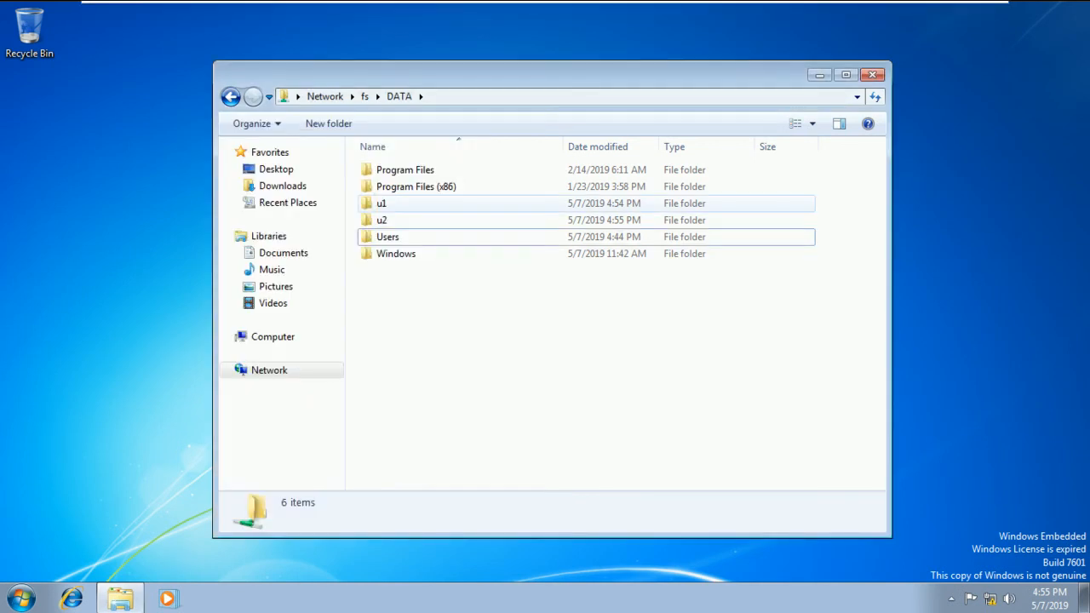
left_click(872, 75)
key("super+r")
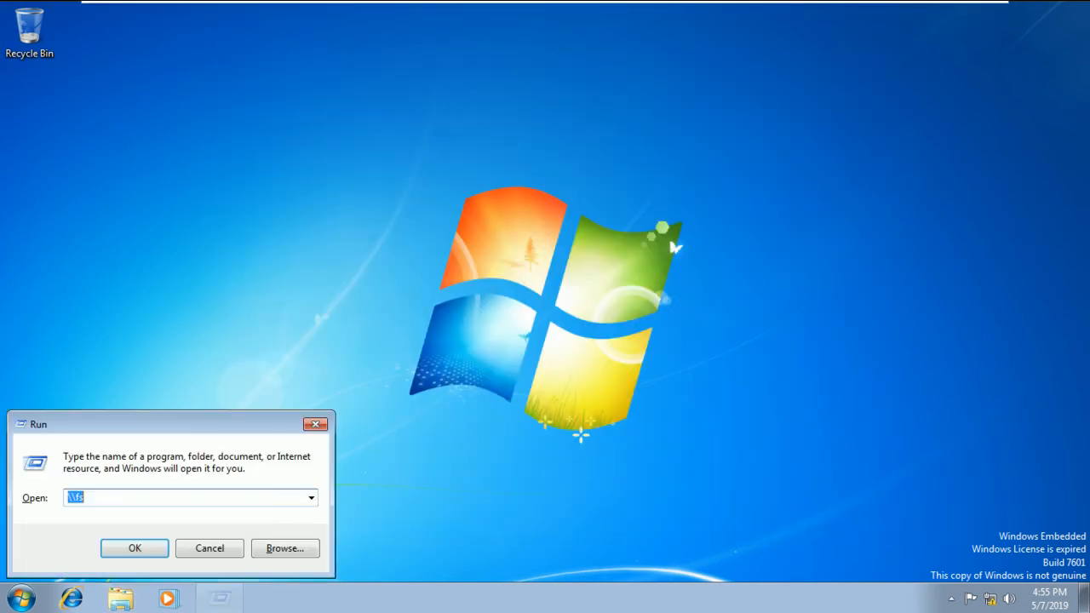
left_click(315, 424)
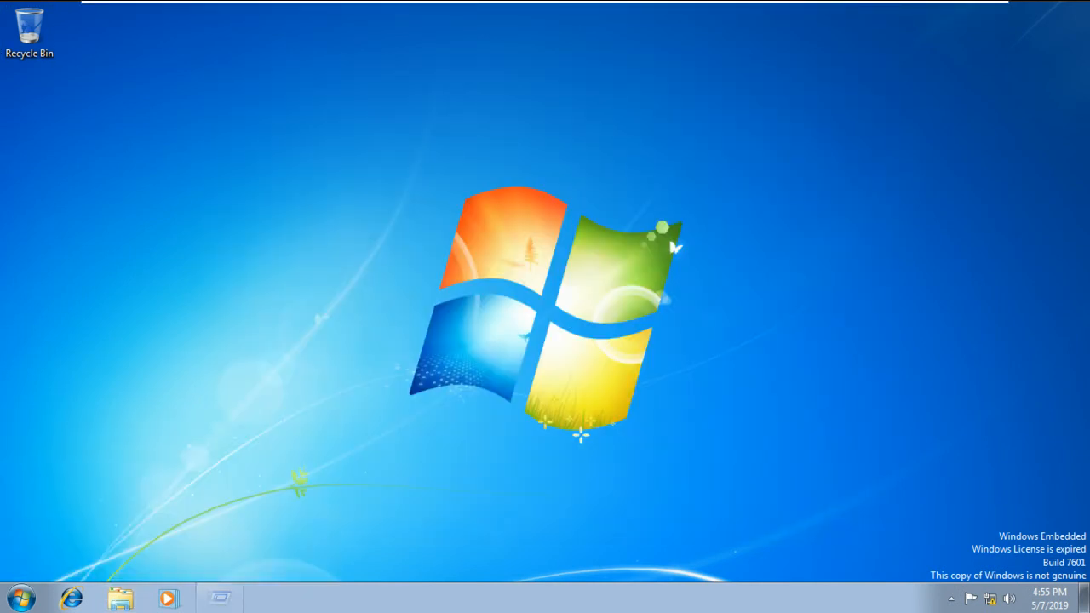
left_click(22, 598)
left_click(235, 275)
Log off and sign back in as domain user u1, dismissing the activation prompt
left_click(21, 598)
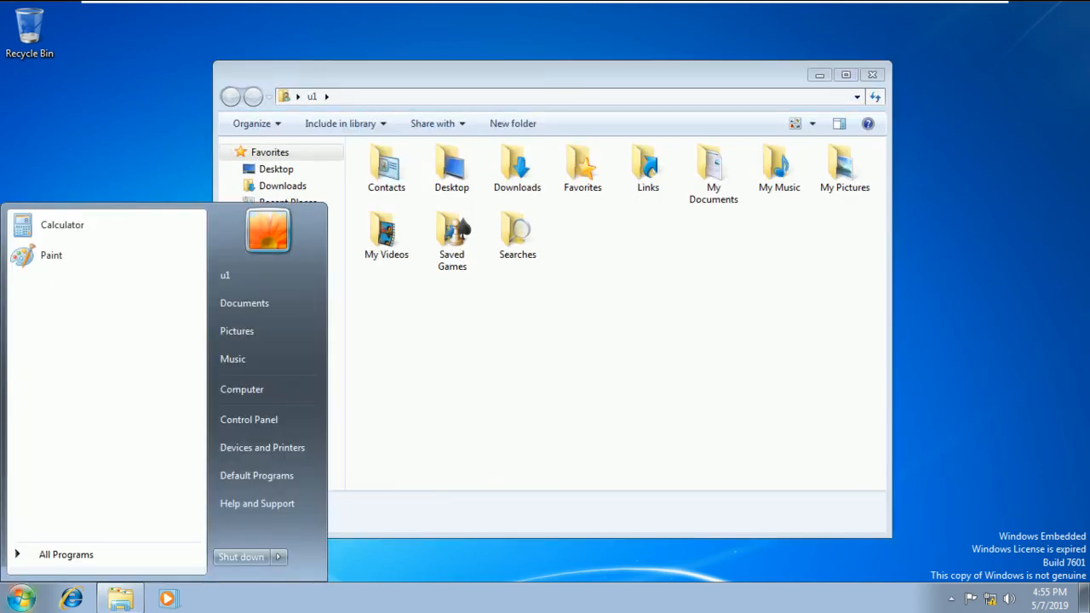
left_click(278, 557)
left_click(325, 498)
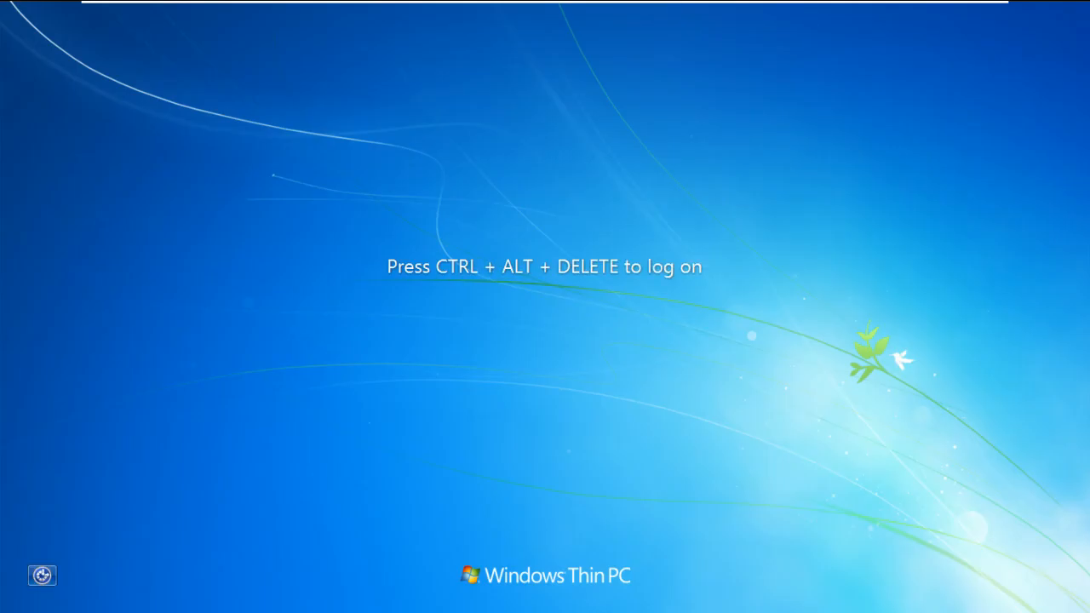
key("ctrl+alt+Delete")
type("********")
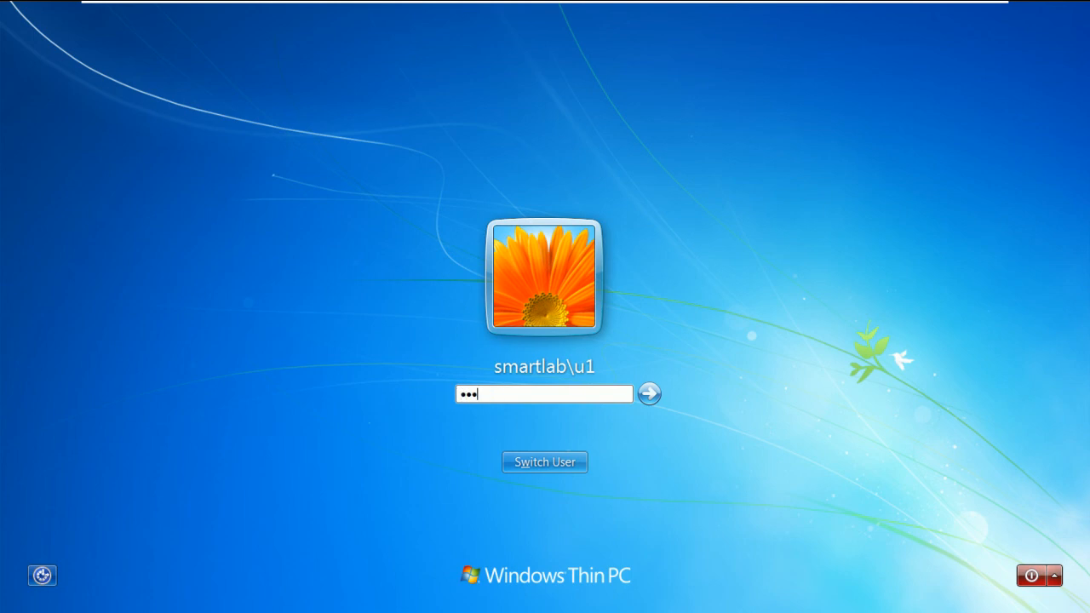
key("Return")
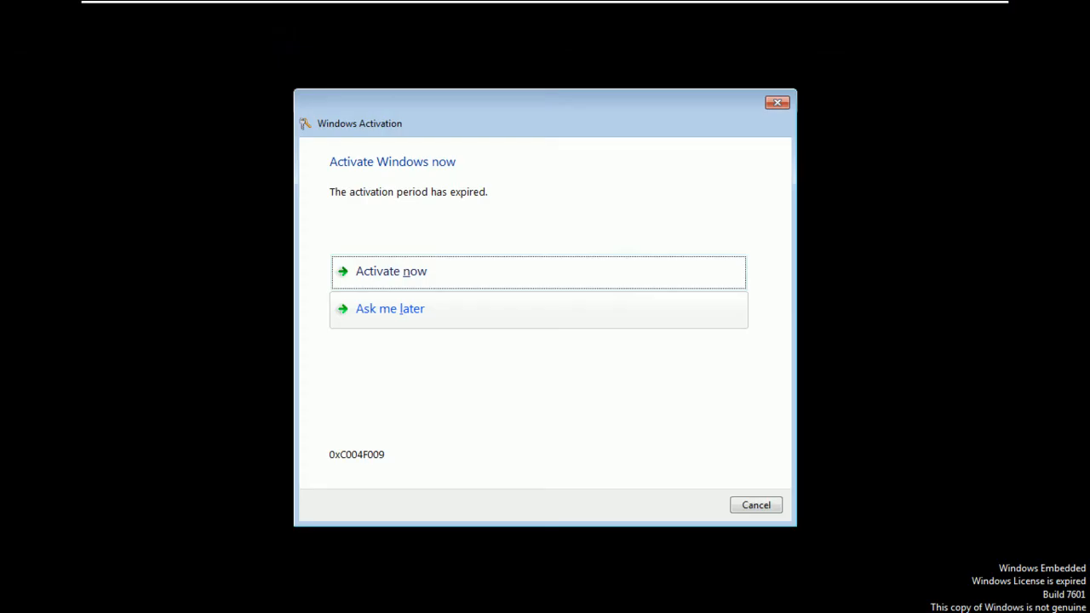
left_click(756, 505)
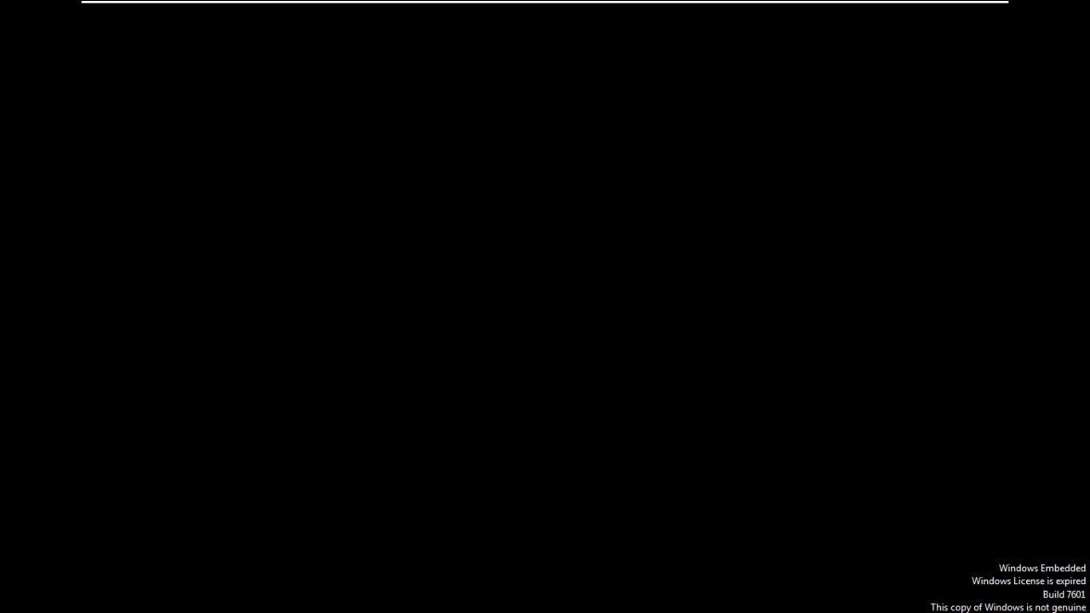
Open \\fs\DATA\u1, view the u1 file, and confirm deleting it is access denied
key("super+r")
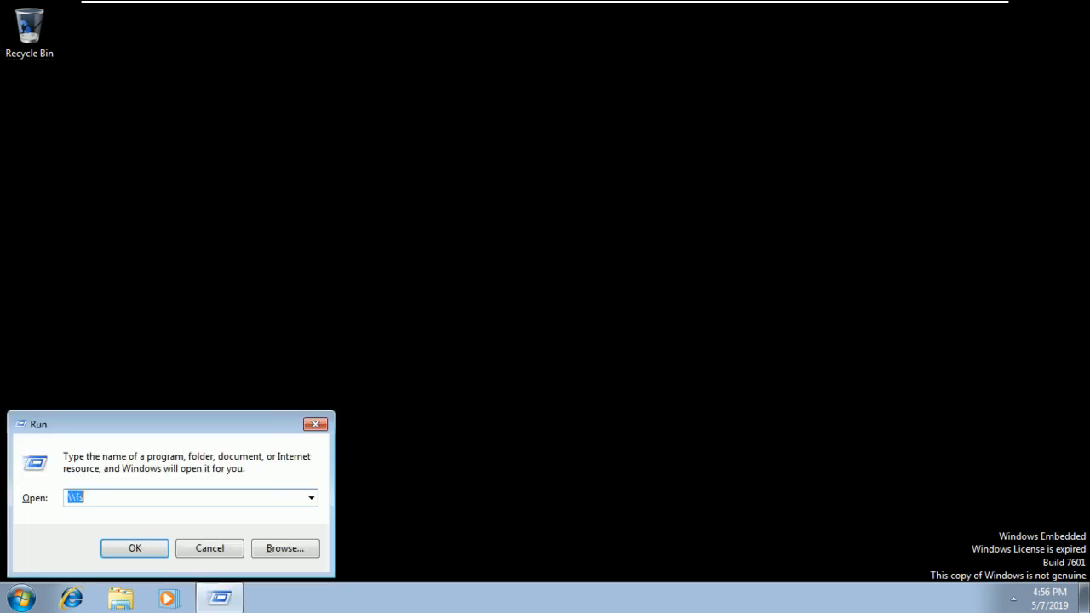
key("Return")
double_click(400, 158)
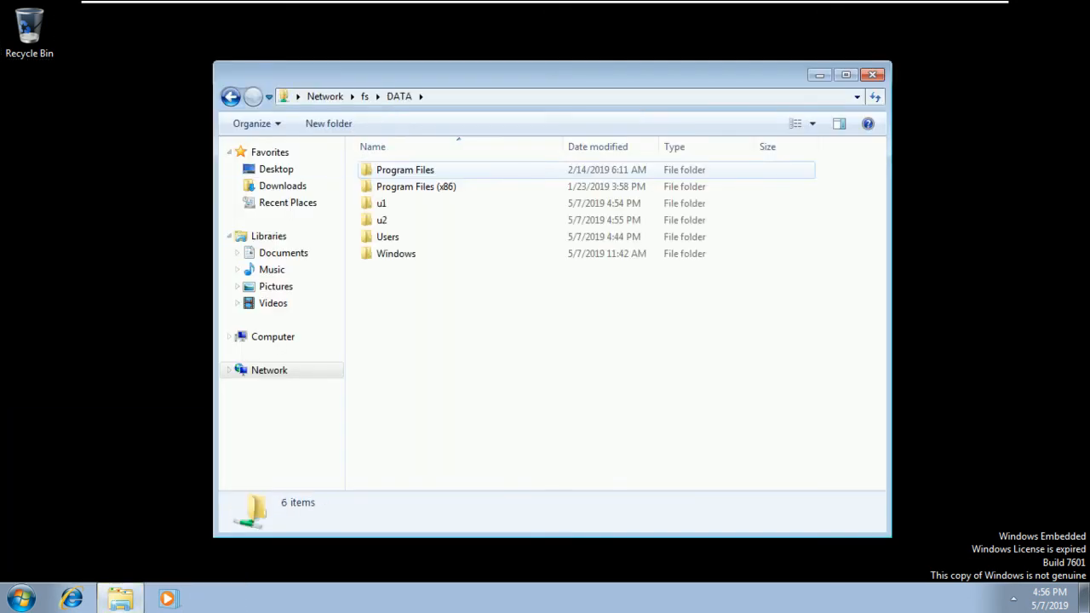
double_click(382, 203)
double_click(383, 169)
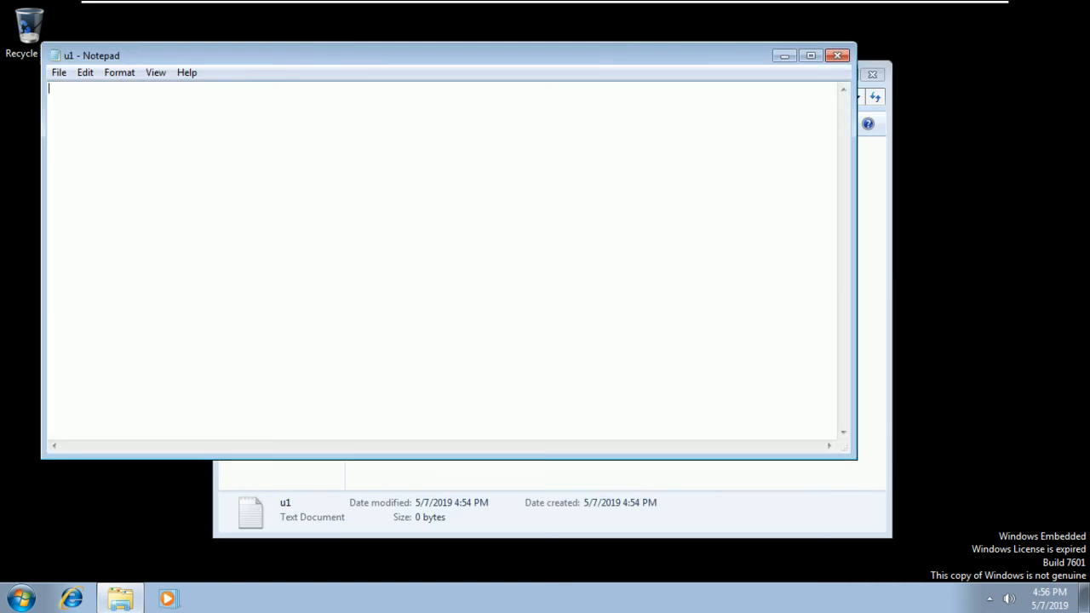
key("alt+F4")
key("Delete")
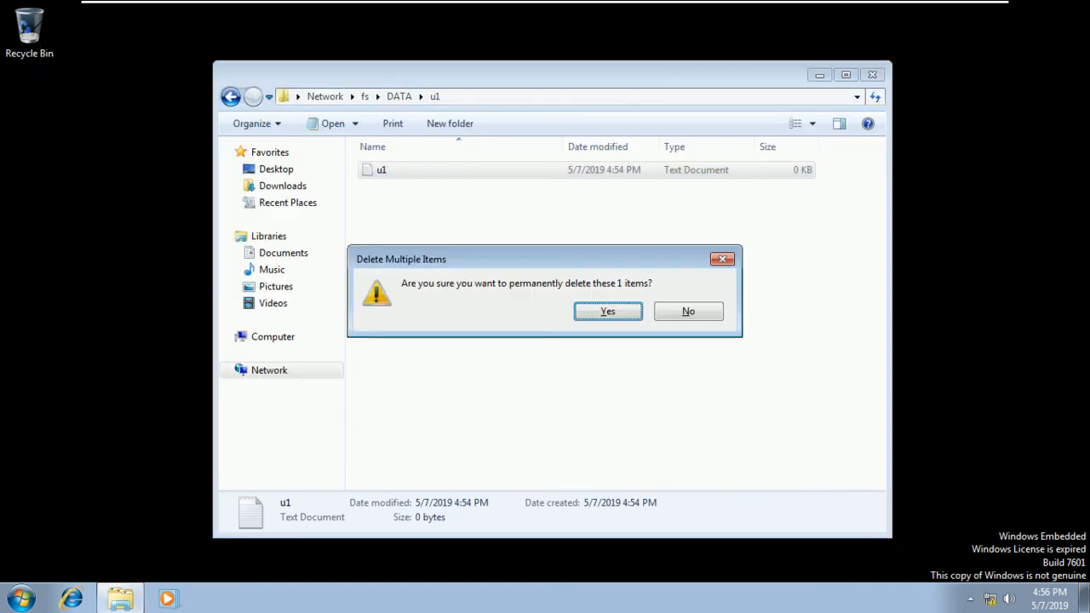
key("Return")
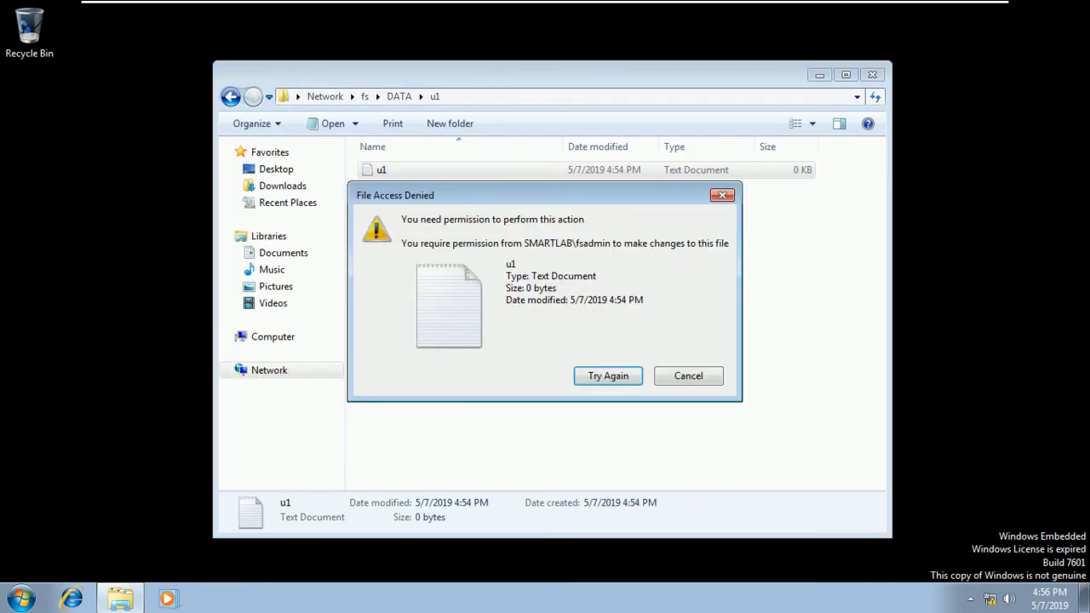
key("Escape")
Create a text file named test in u1, then delete it
right_click(420, 251)
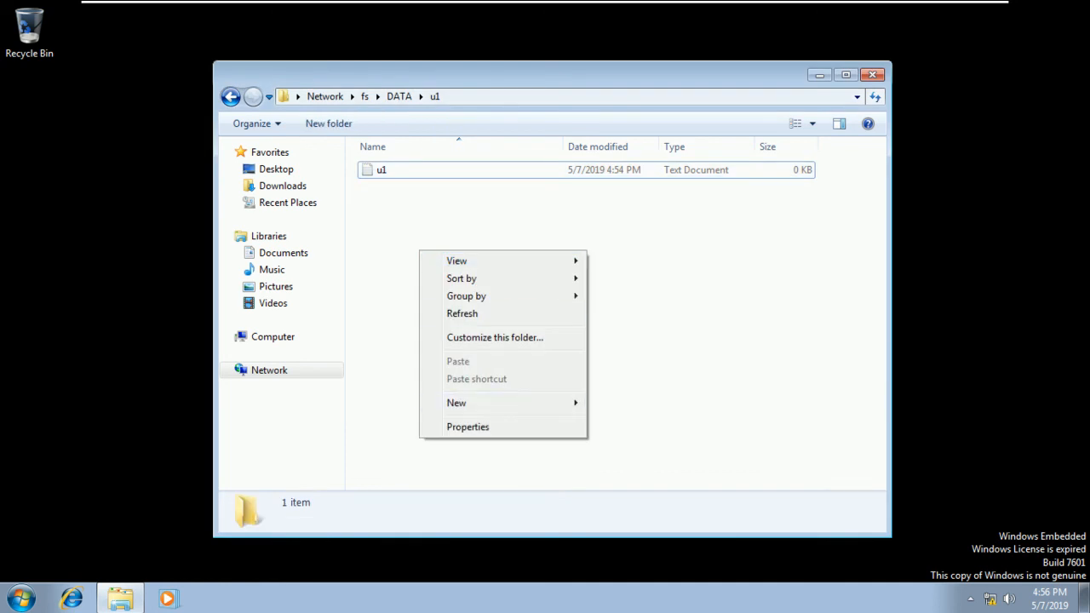
mouse_move(477, 403)
left_click(642, 497)
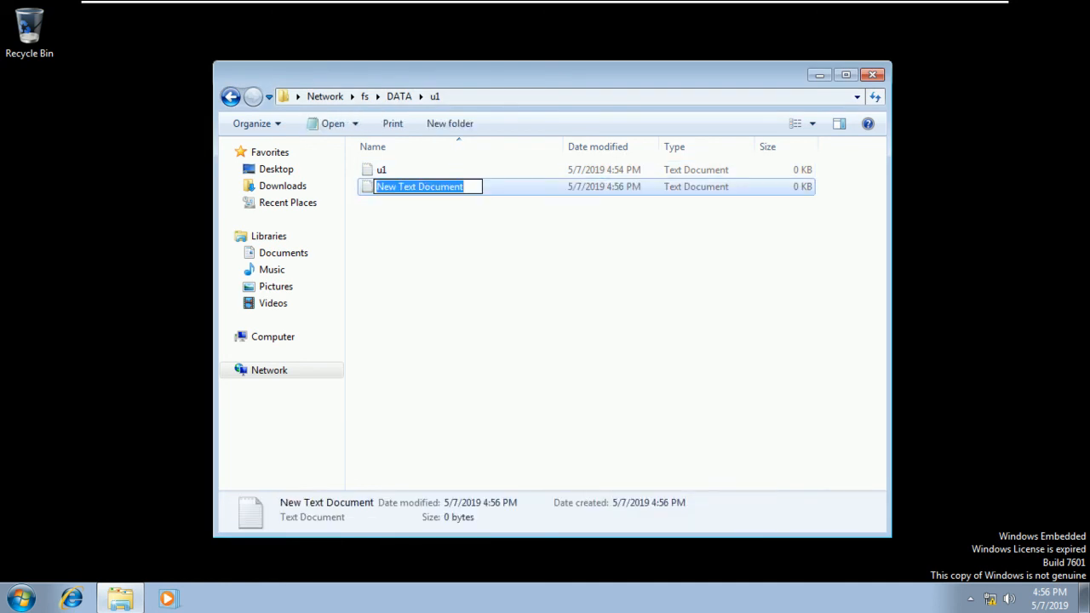
type("test")
key("Return")
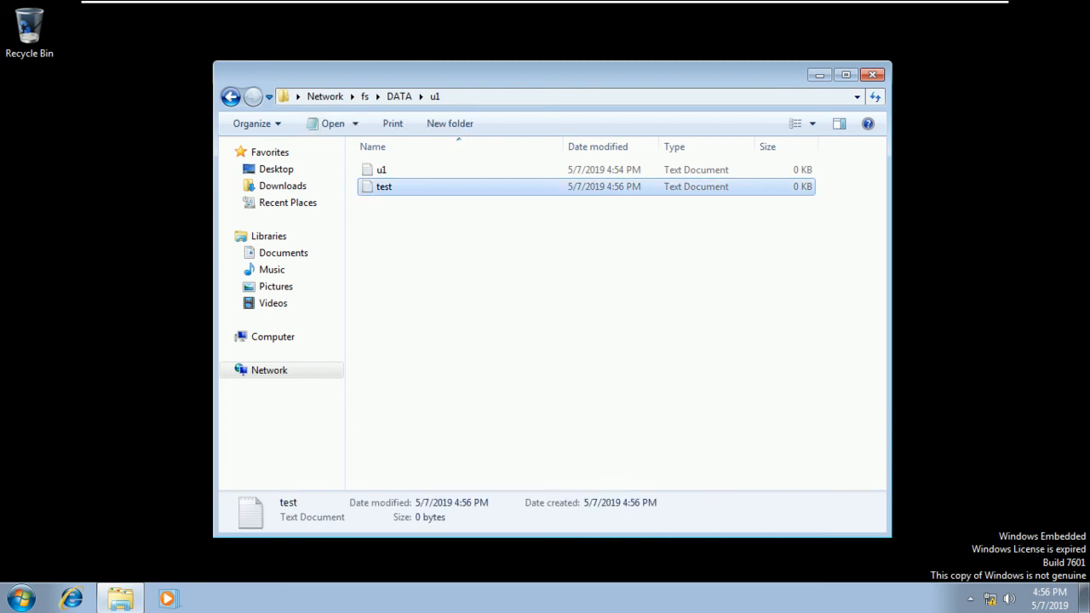
key("Delete")
key("Return")
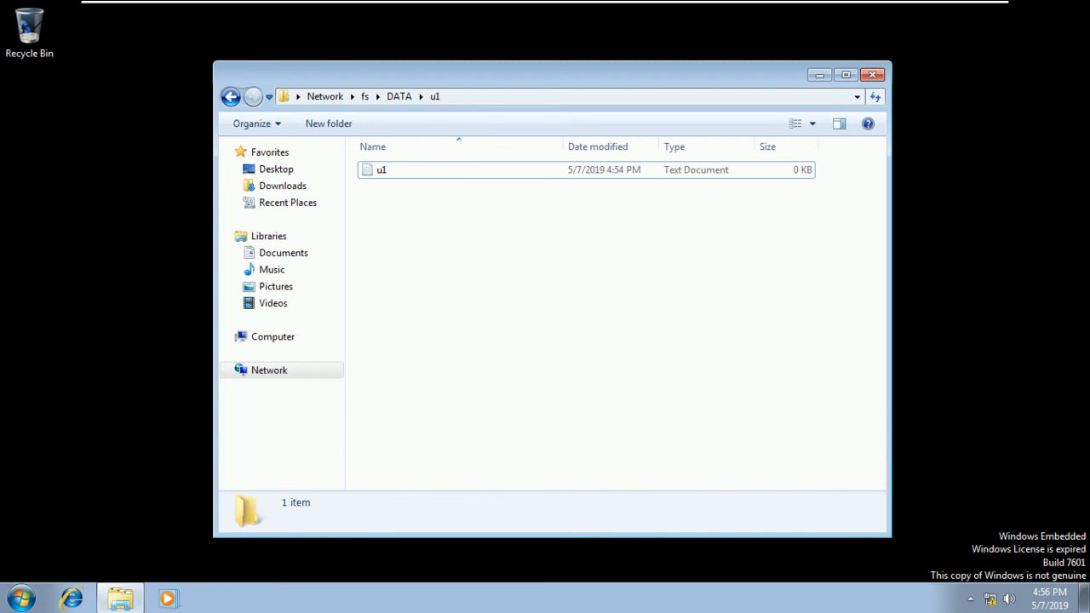
Retry deleting the u1 file, dismiss the access denied message, and close Explorer
left_click(381, 171)
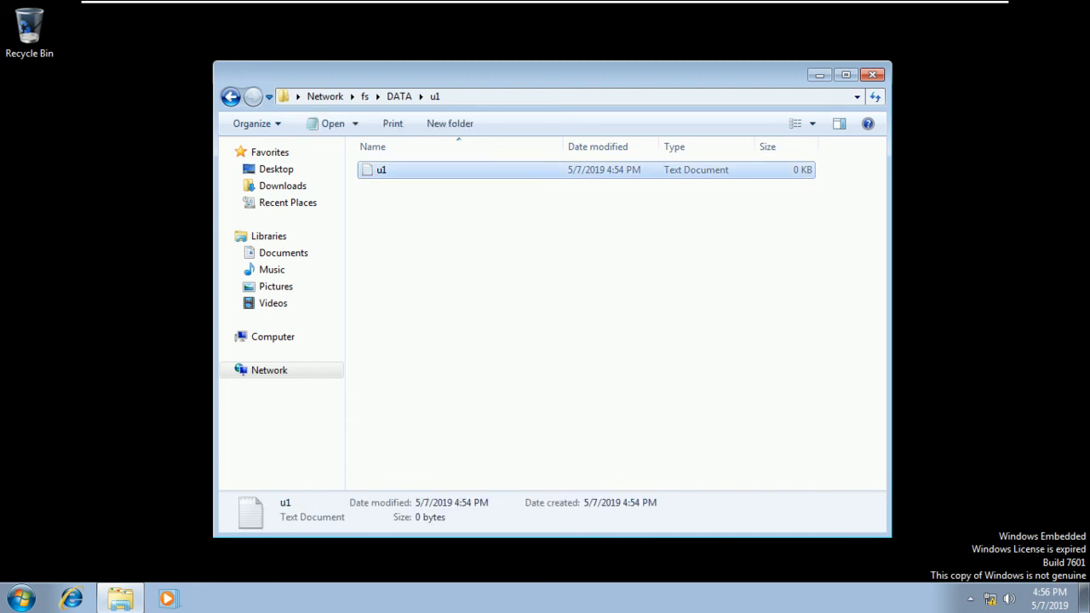
key("Delete")
key("Return")
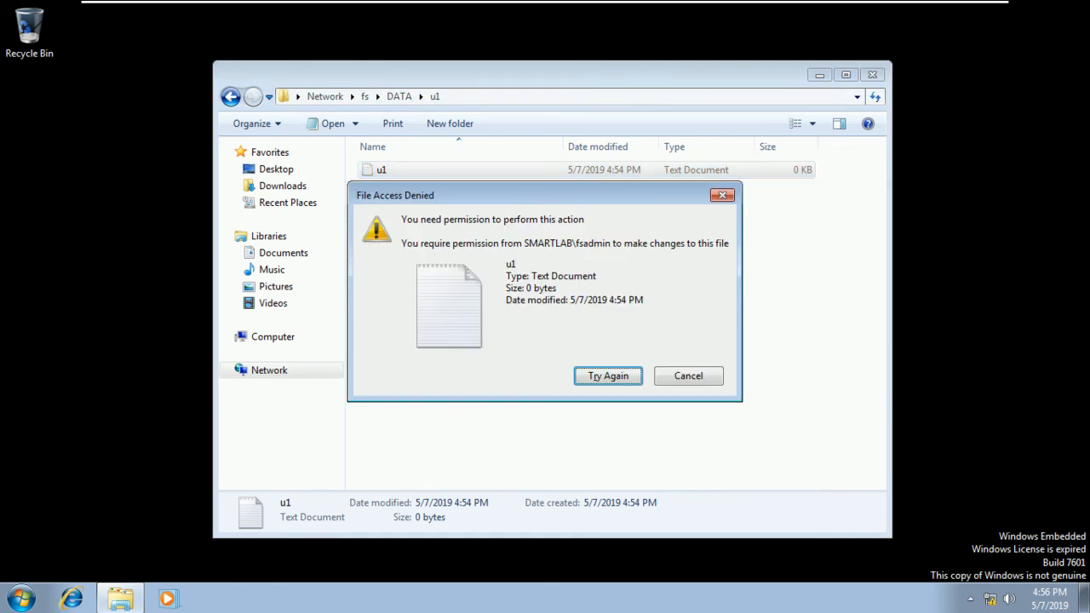
left_click(689, 375)
left_click_drag(872, 83, 877, 75)
left_click(877, 66)
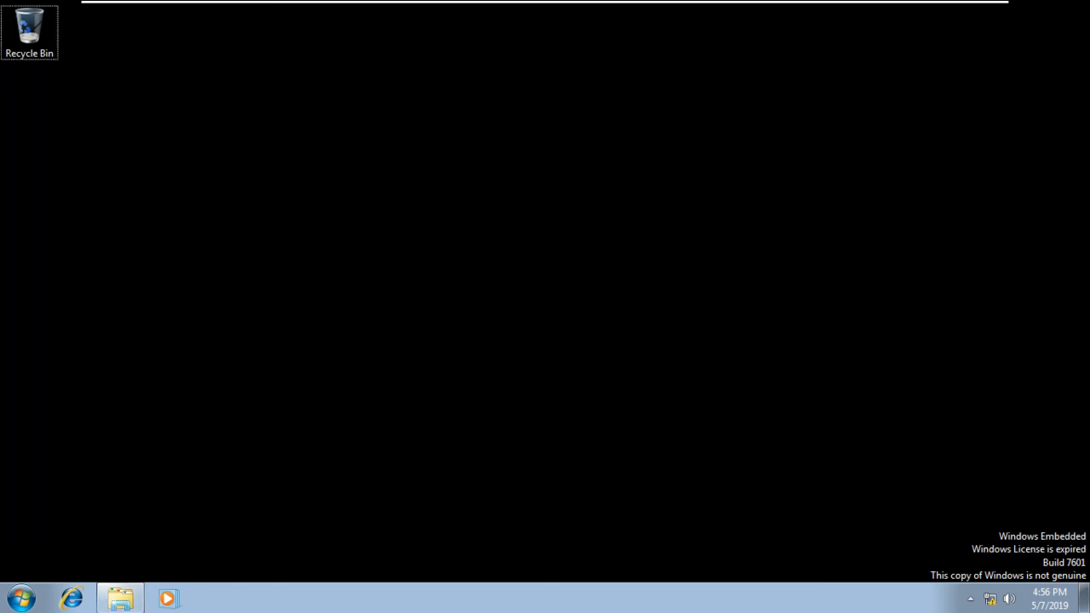
key("super")
Lock u1's session and sign in as smartlab\u2, dismissing the activation prompt
left_click(278, 557)
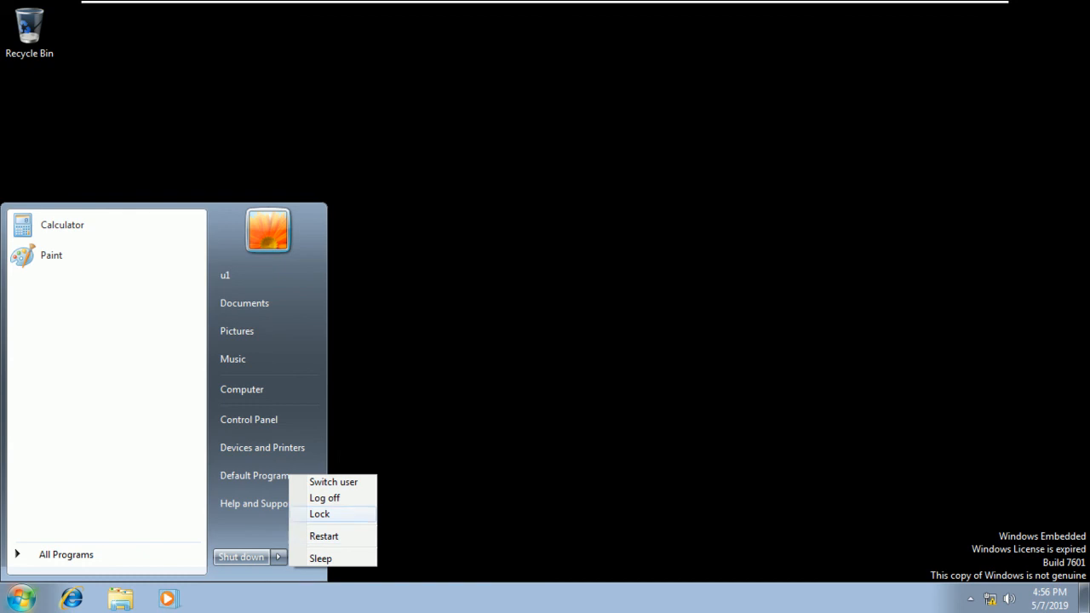
left_click(319, 514)
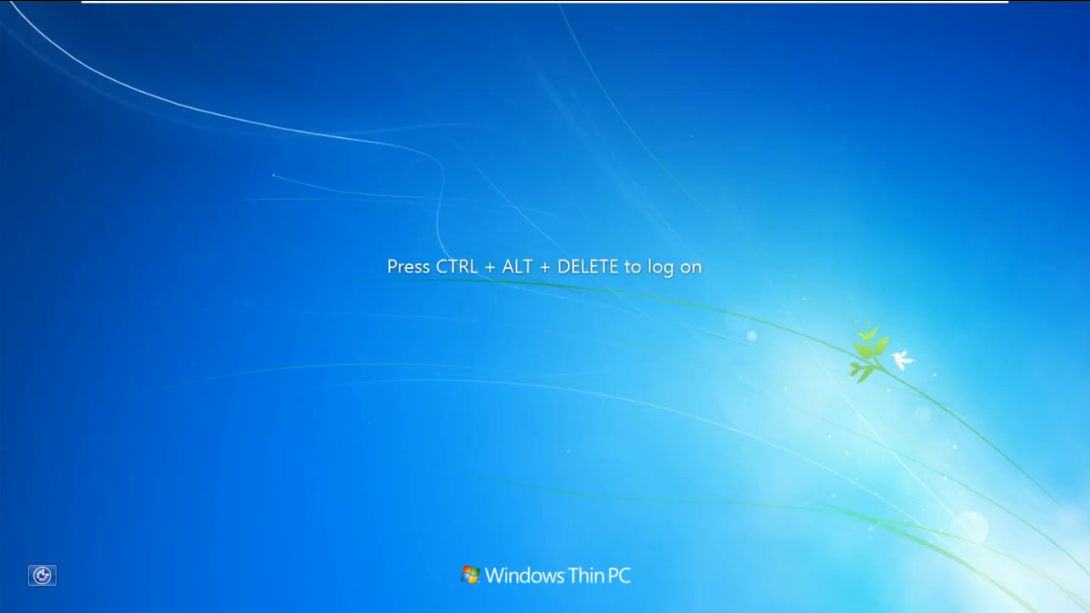
key("ctrl+alt+Delete")
left_click(545, 462)
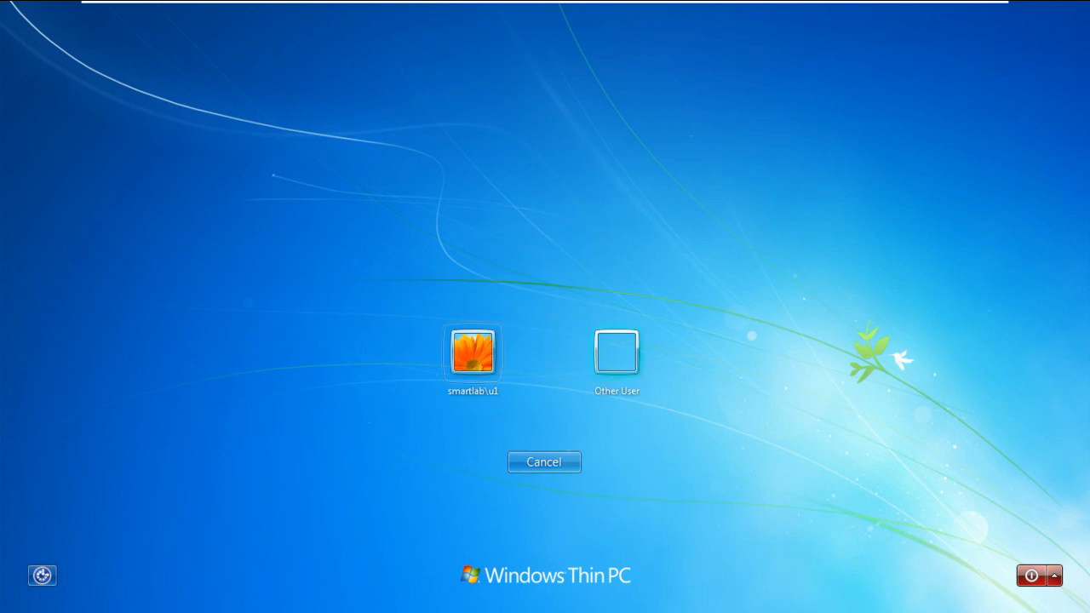
left_click(619, 354)
type("smartlab\\u2")
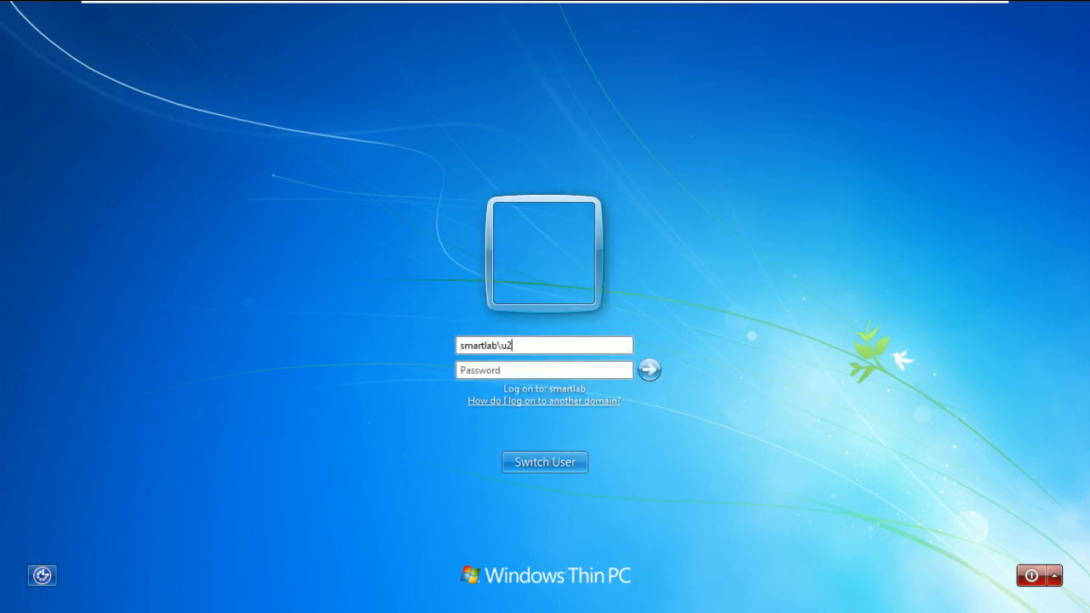
key("Tab")
type("*********")
key("Return")
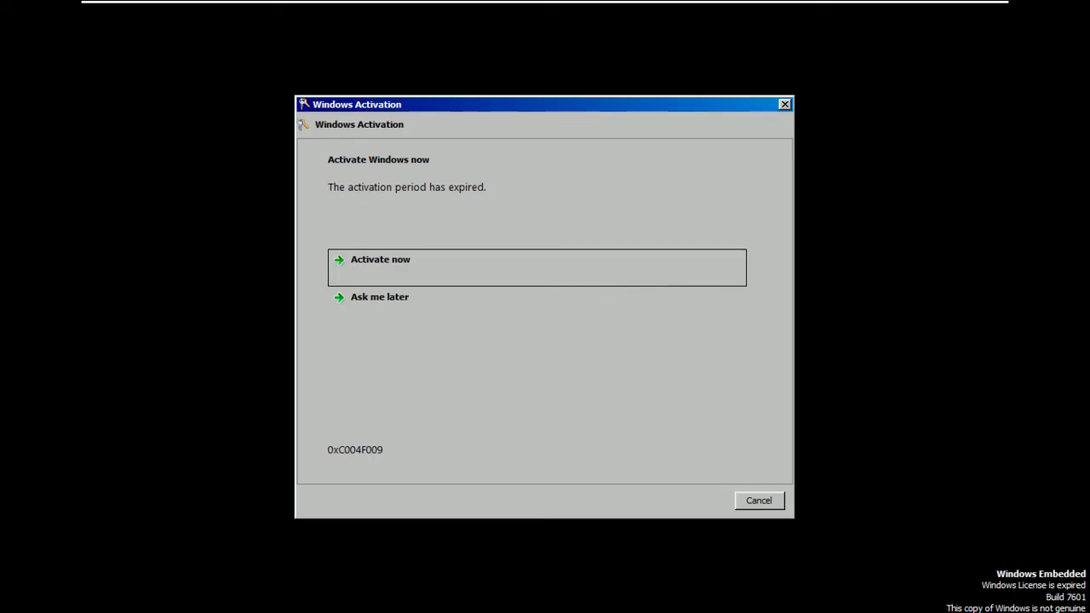
left_click(760, 501)
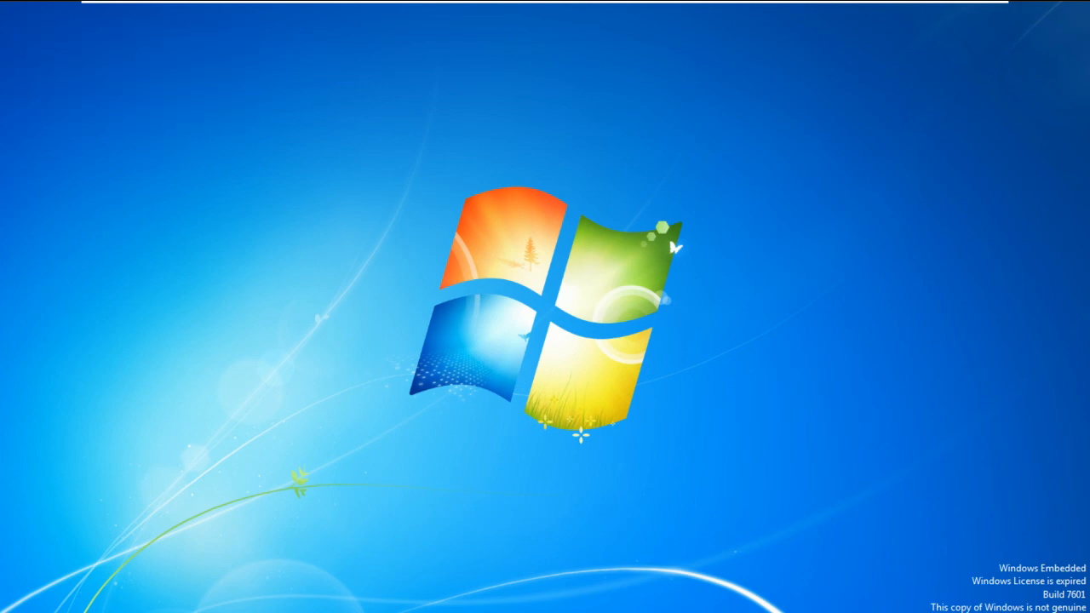
From the Run box, open the DATA share on fs and its u2 folder
key("super+r")
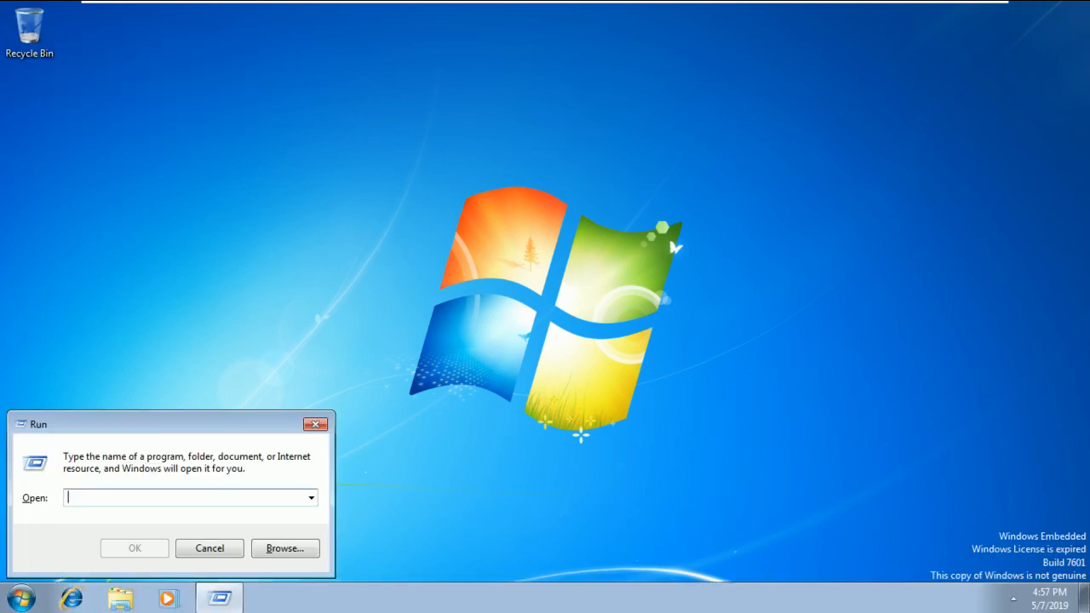
type("cmd")
key("Return")
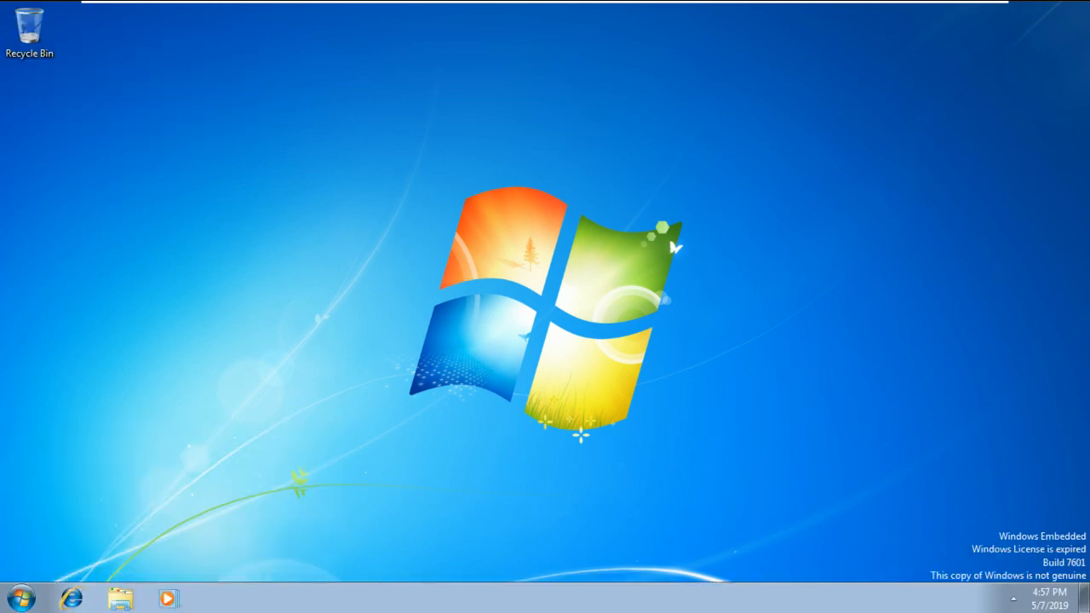
double_click(426, 163)
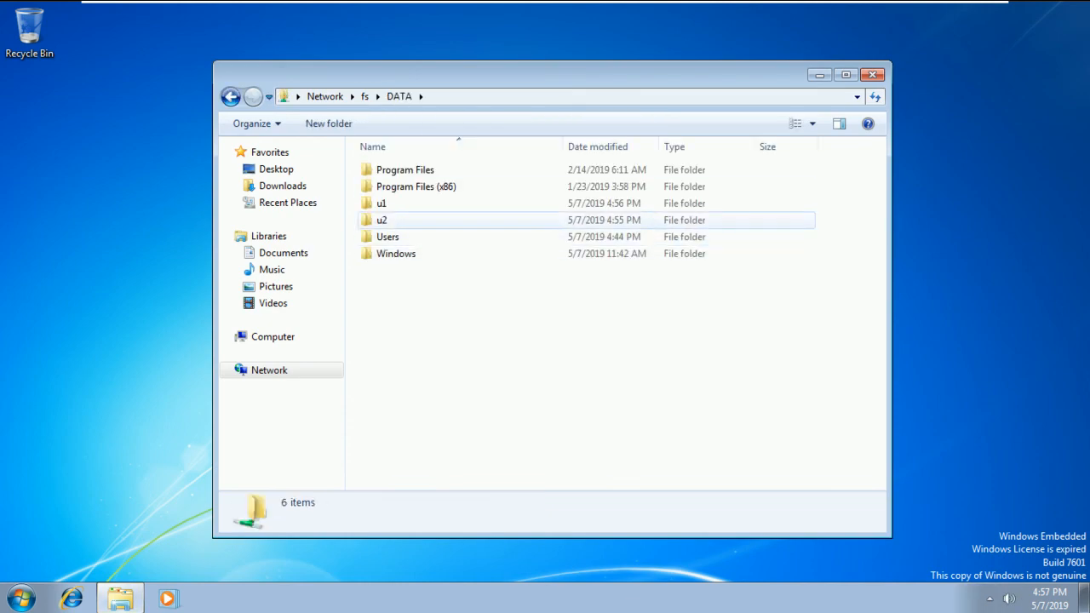
double_click(382, 220)
Create a text document with the default name in u2, then delete it
right_click(393, 225)
mouse_move(430, 377)
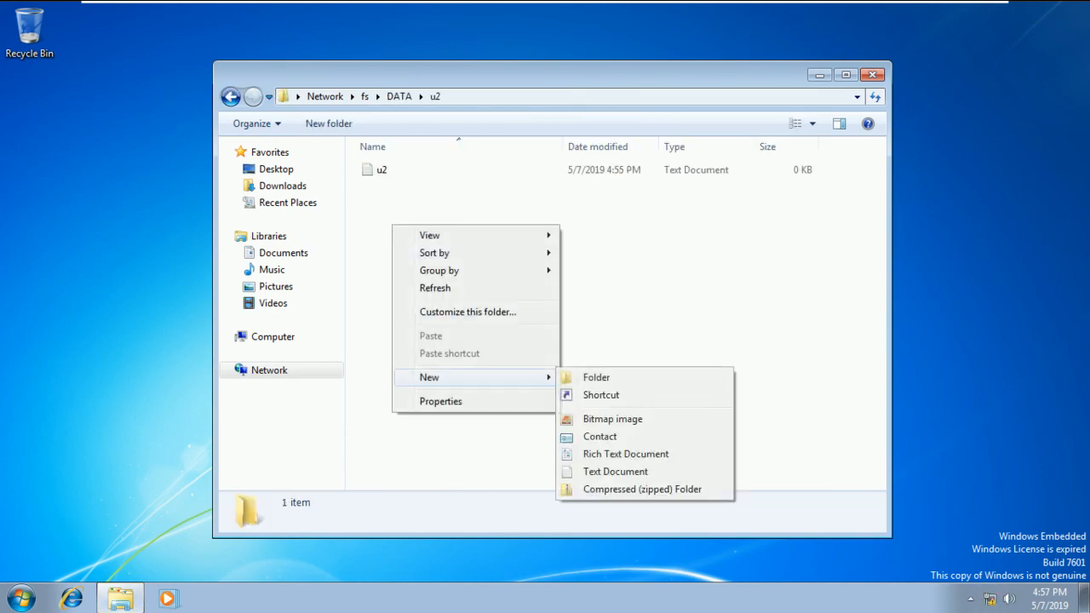
left_click(615, 471)
left_click(615, 471)
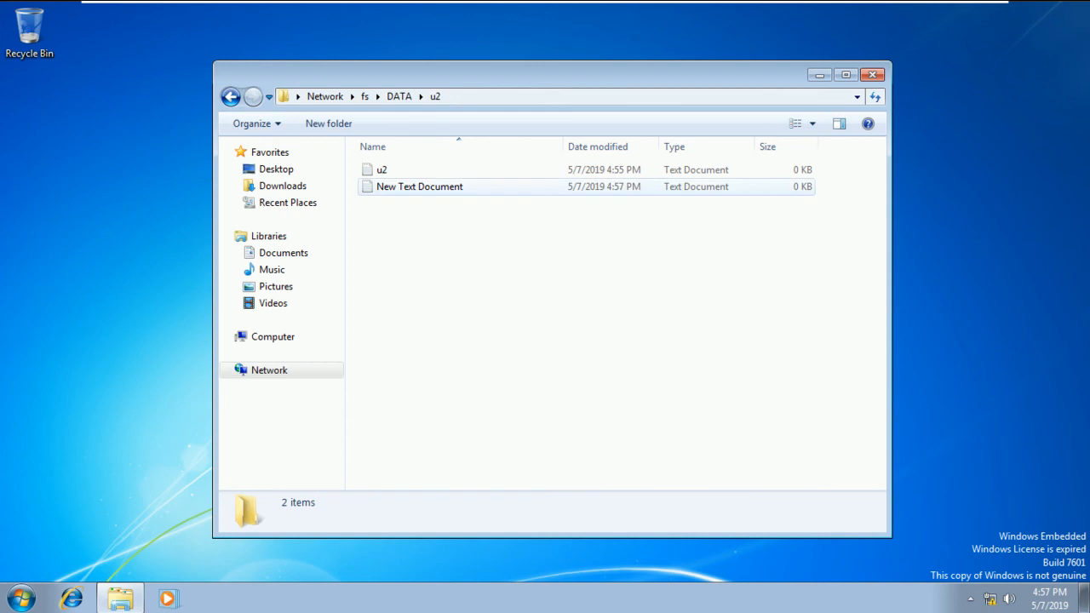
left_click(420, 187)
key("Delete")
key("Return")
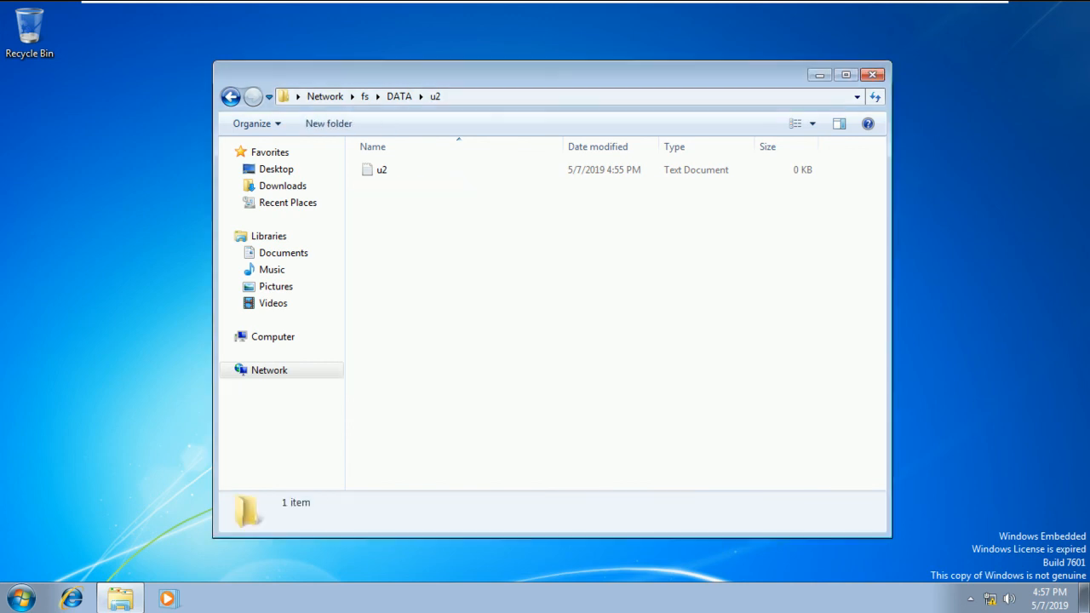
Permanently delete the u2 file, refresh the desktop, and minimize Explorer
left_click(383, 169)
key("Delete")
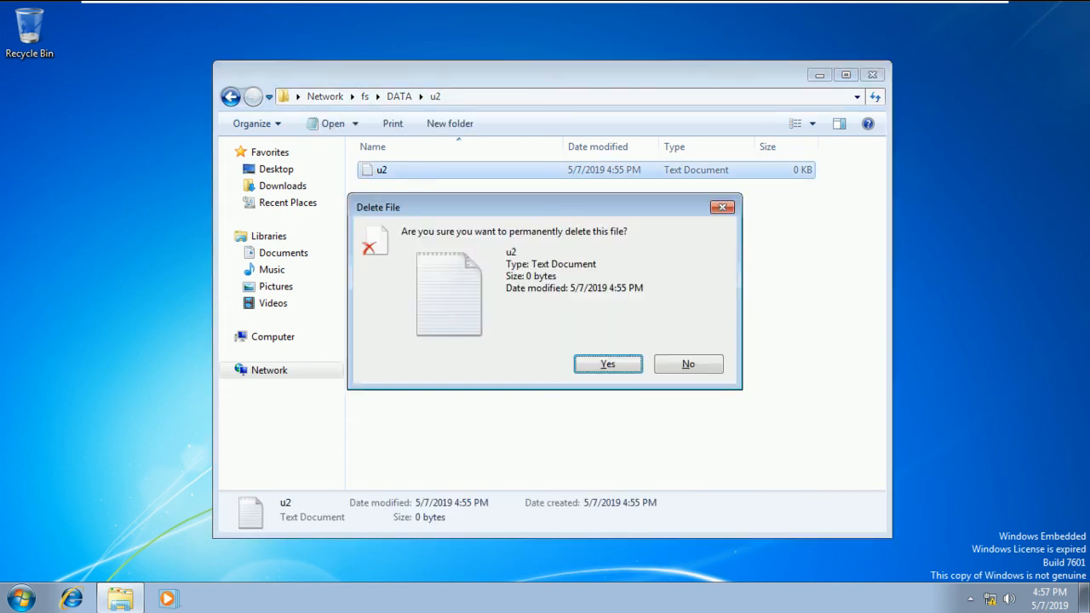
key("Return")
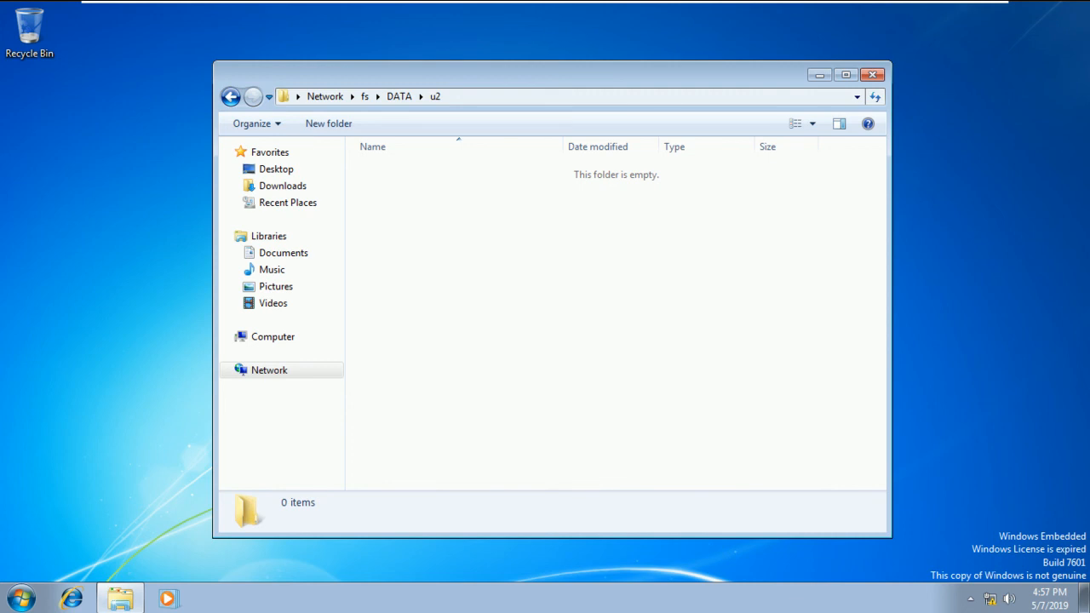
right_click(916, 238)
left_click(955, 283)
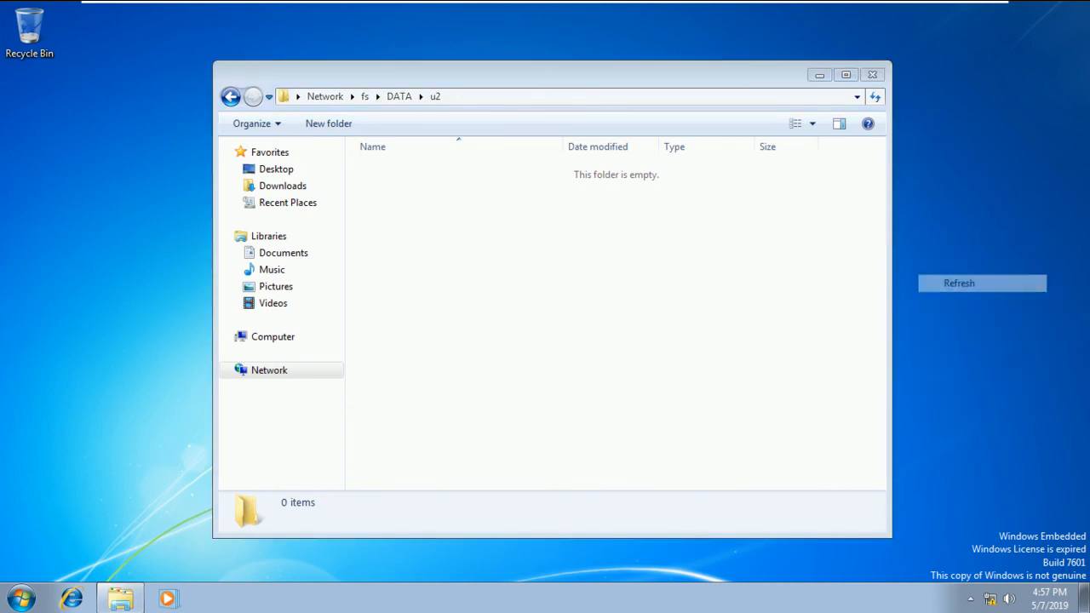
left_click(819, 74)
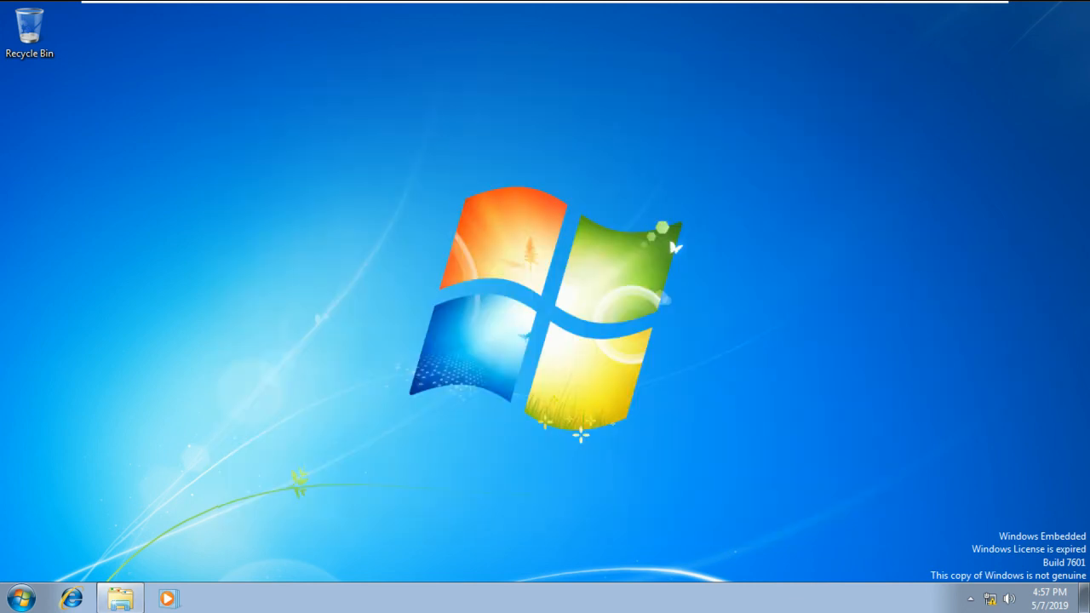
Exit the virtual machine's full screen and refresh the host desktop
mouse_move(700, 1)
left_click(946, 14)
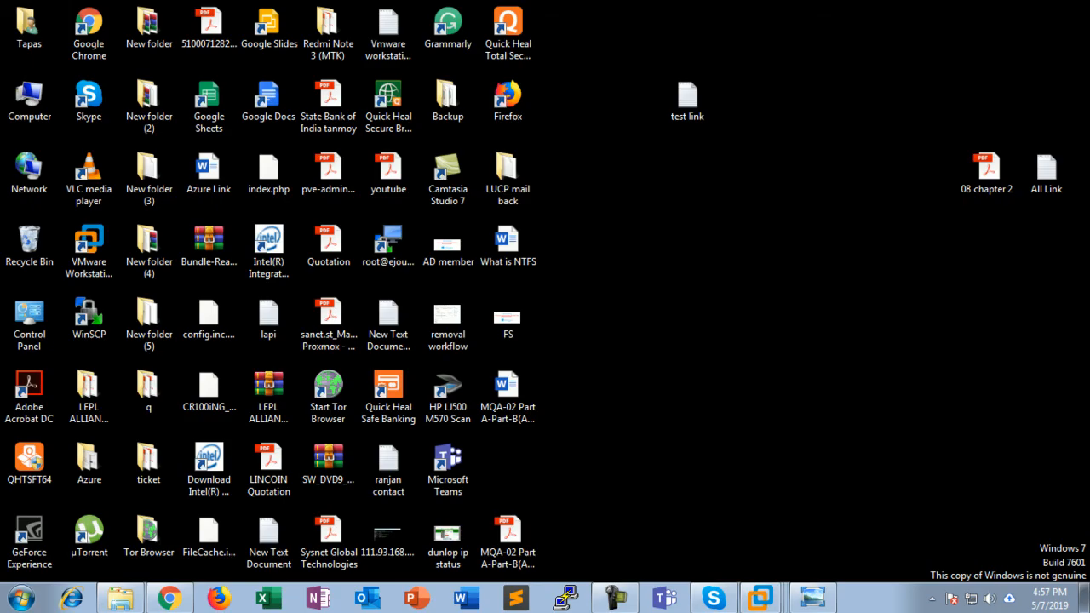
right_click(783, 180)
left_click(825, 225)
right_click(746, 254)
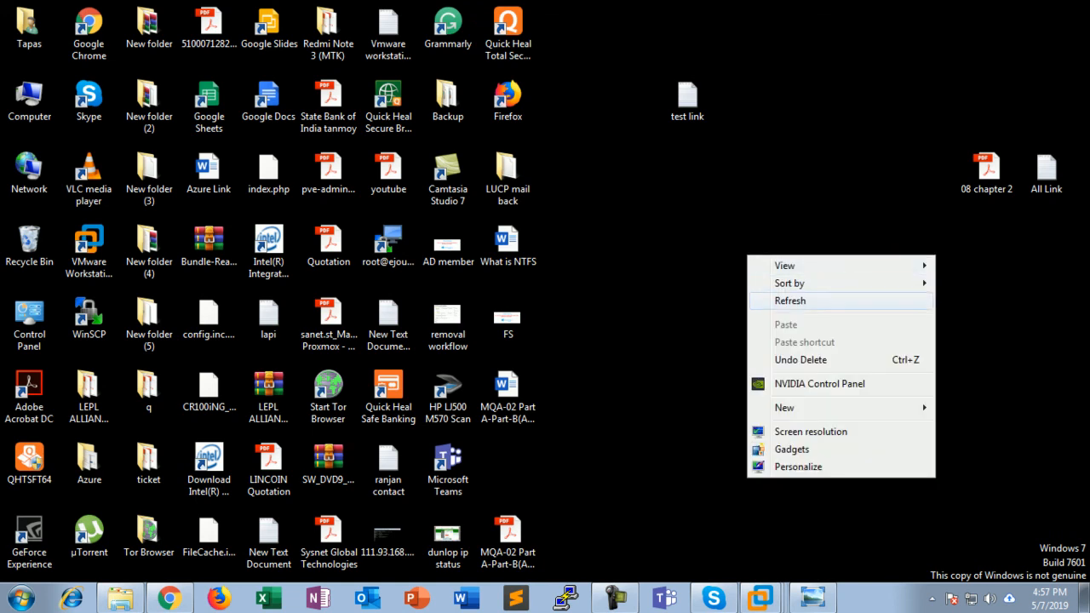